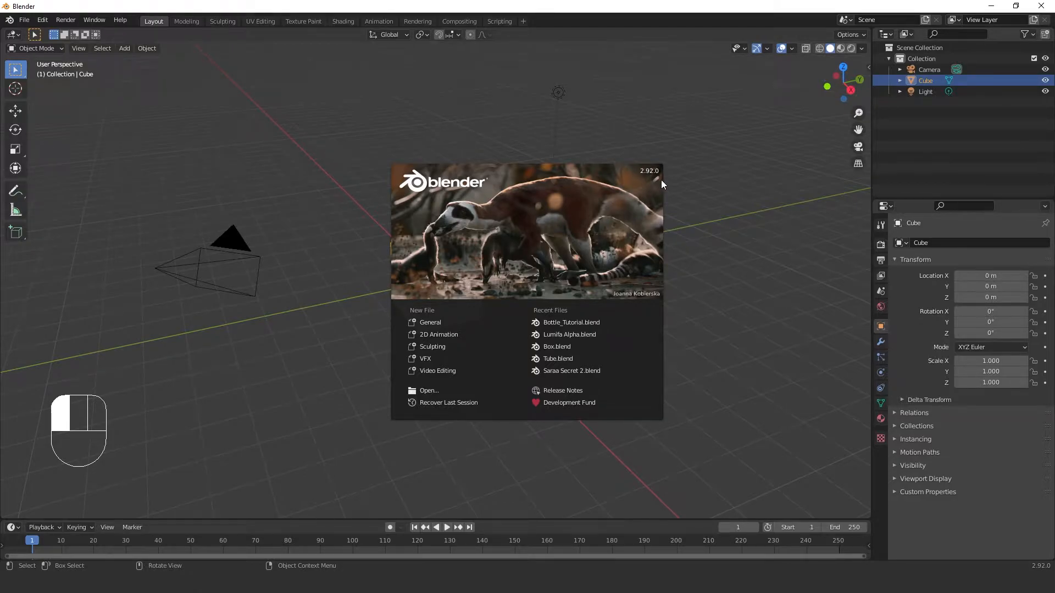
Dismiss the splash screen and delete all default objects: the camera, cube and light.
click(281, 208)
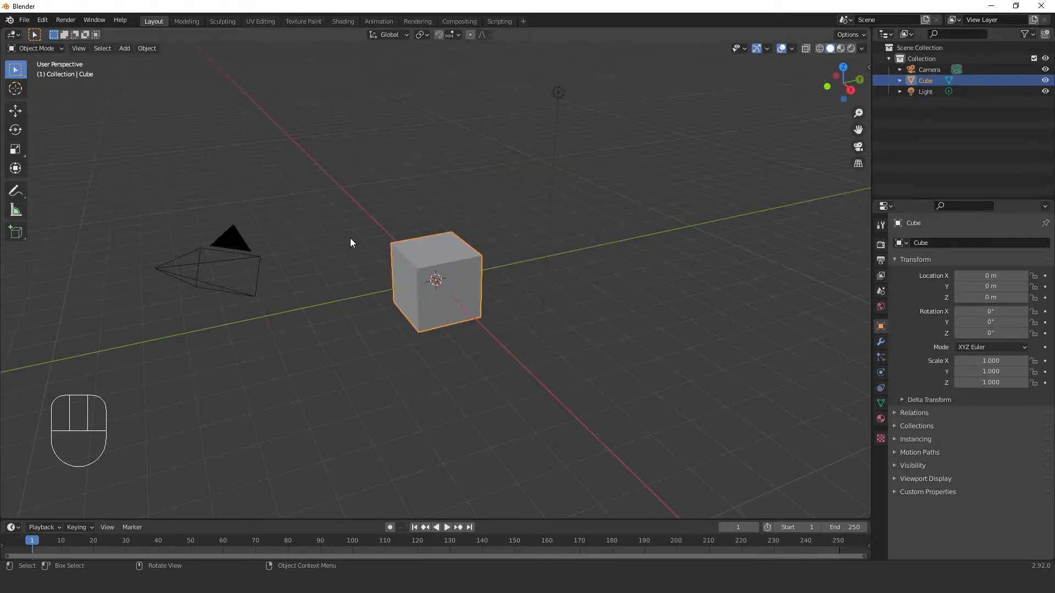
key(a)
key(x)
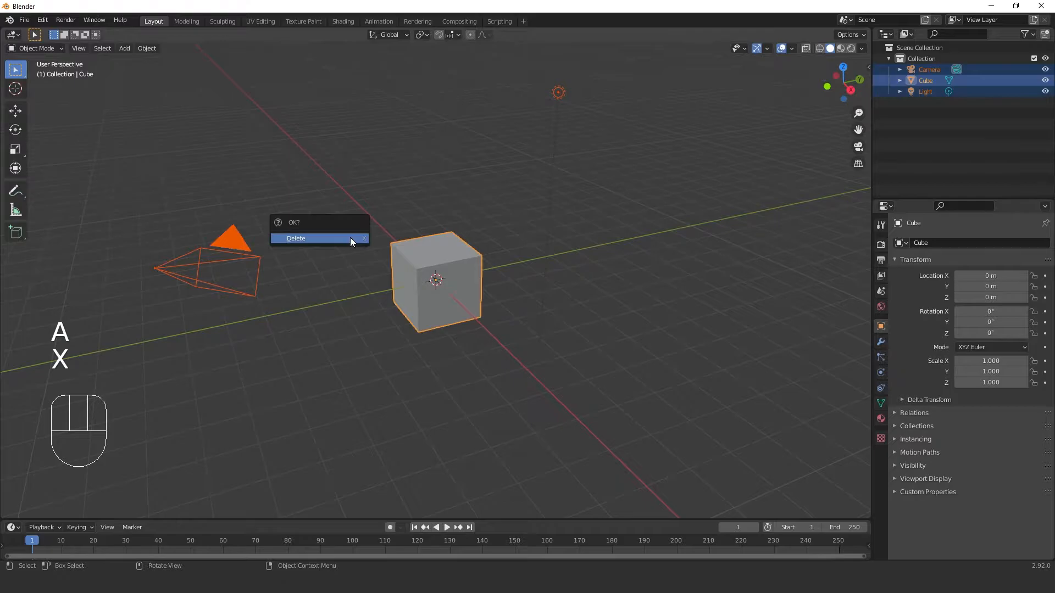
click(351, 238)
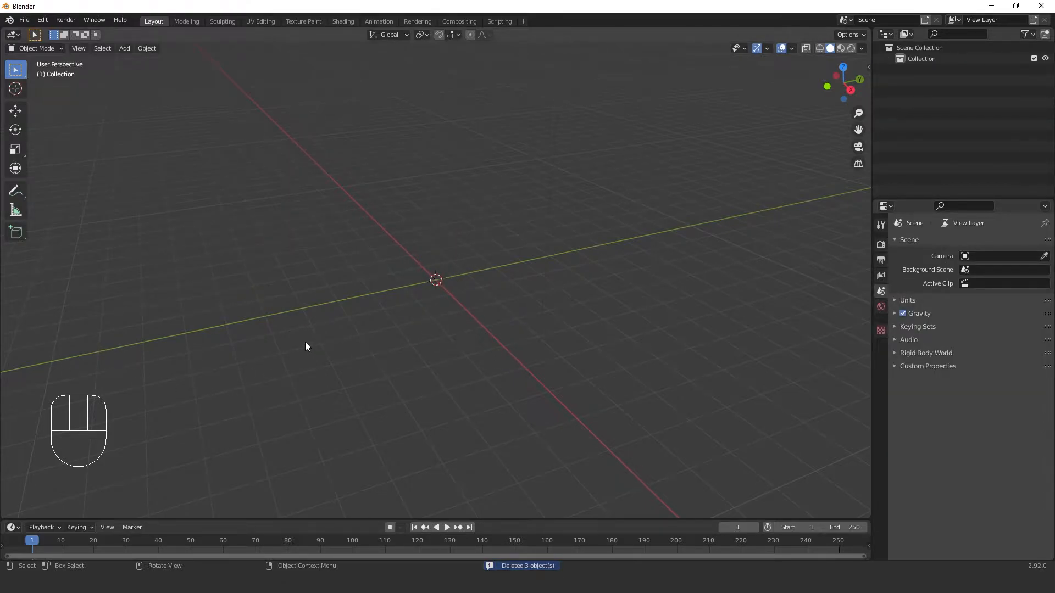
In front view, add the dropper bottle photo from the 3D Training folder as a reference image.
middle_drag(305, 342, 432, 231)
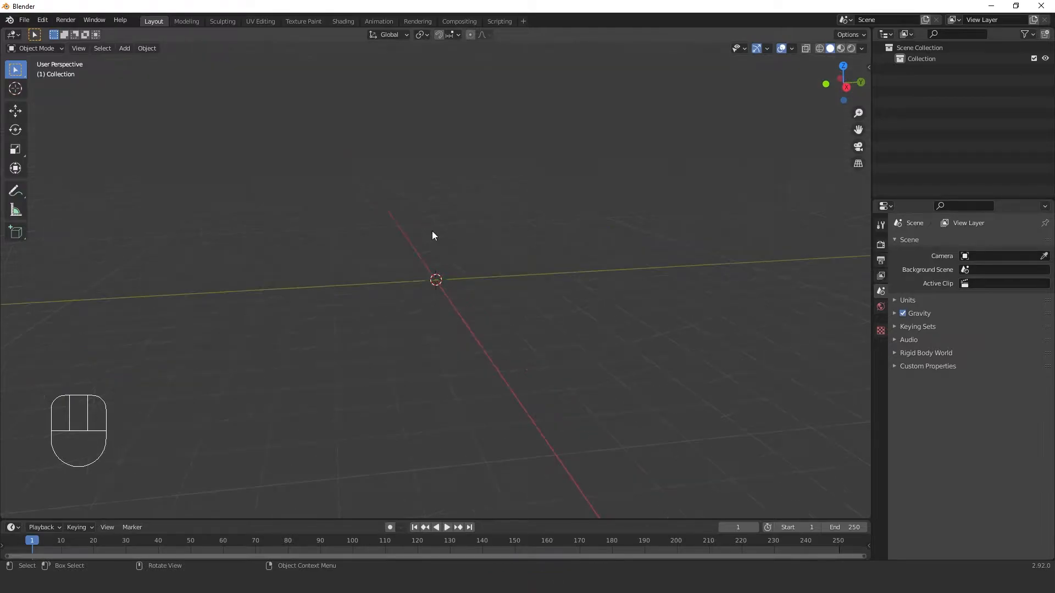
key(KP_1)
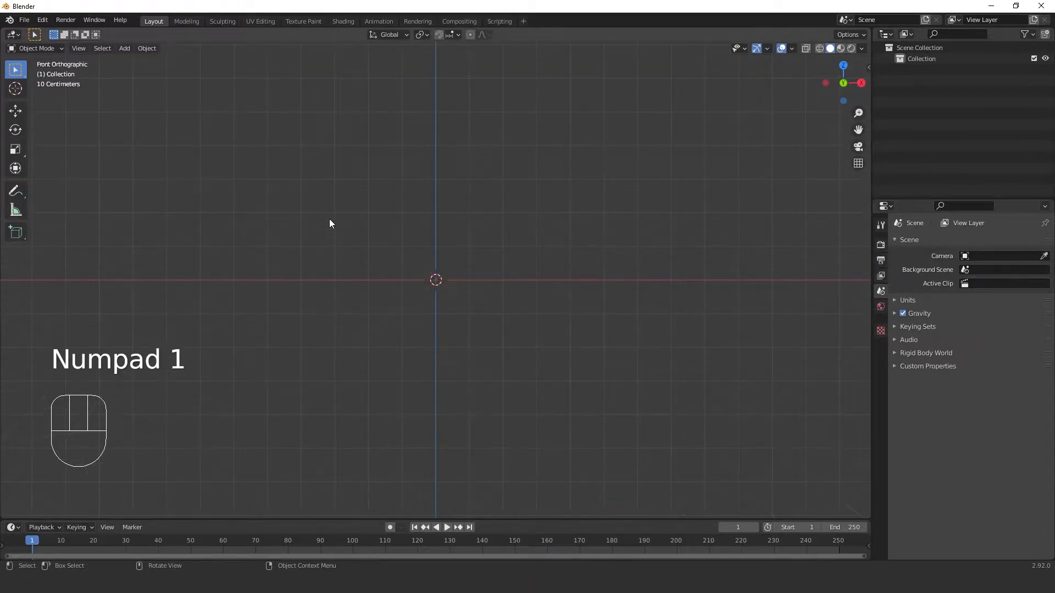
click(126, 49)
mouse_move(174, 195)
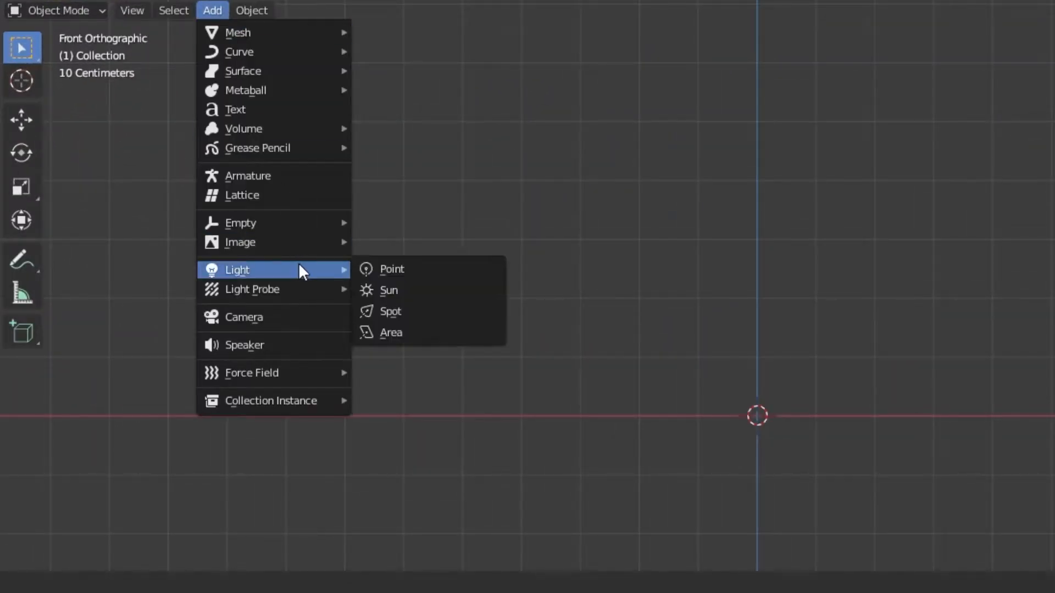
mouse_move(325, 240)
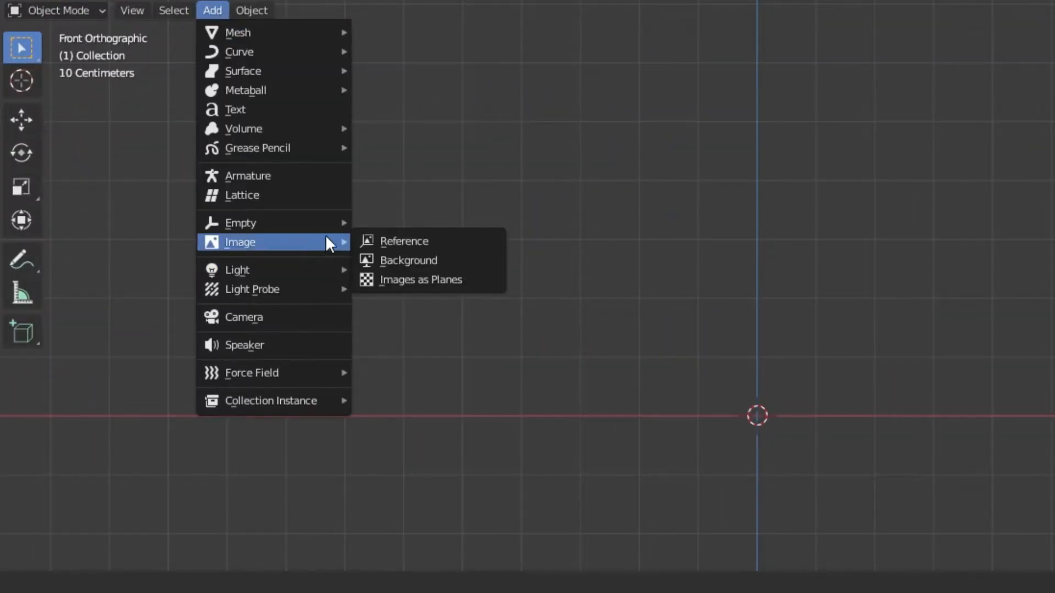
click(389, 242)
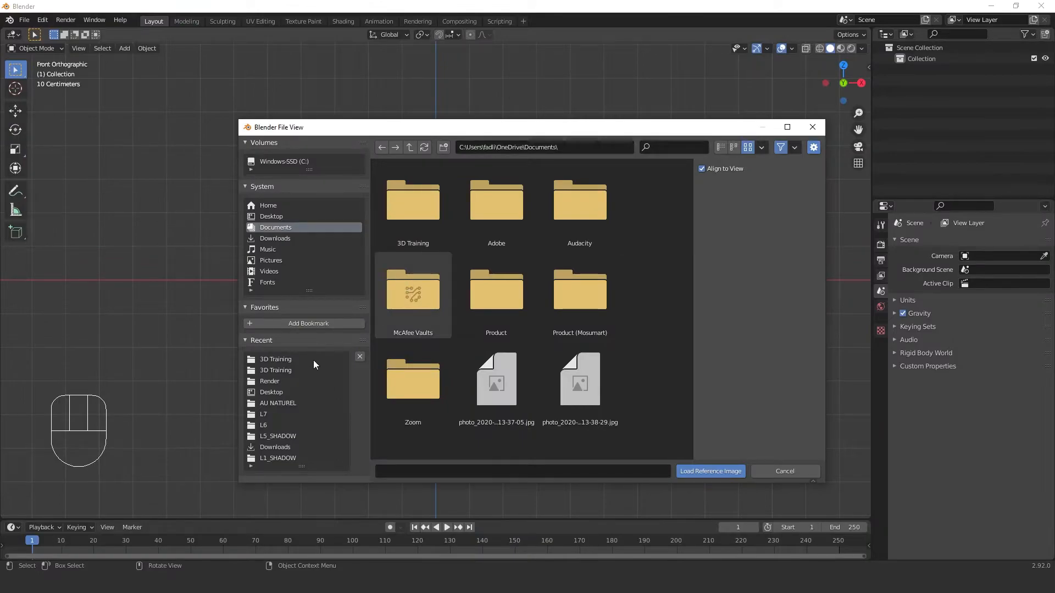
click(295, 358)
click(305, 368)
click(394, 233)
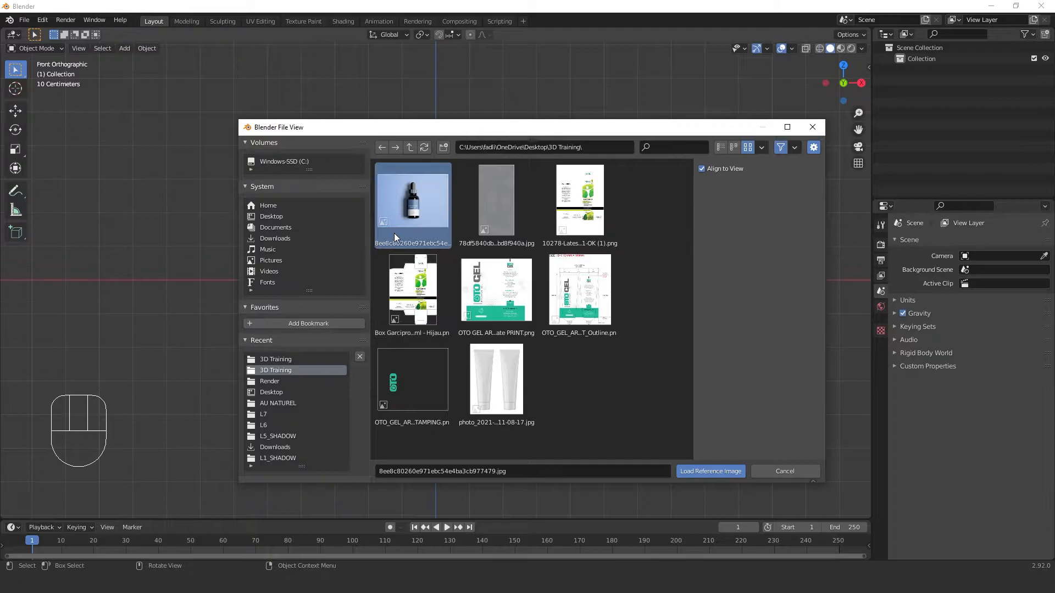
click(731, 471)
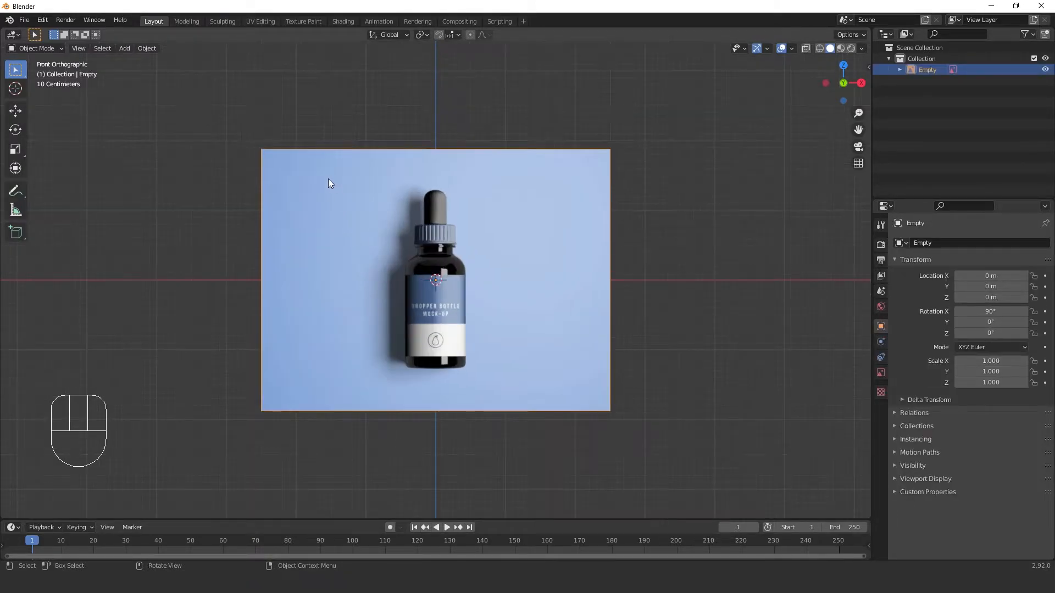
Add a mesh circle at the origin over the bottle reference image.
scroll(328, 179, up, 3)
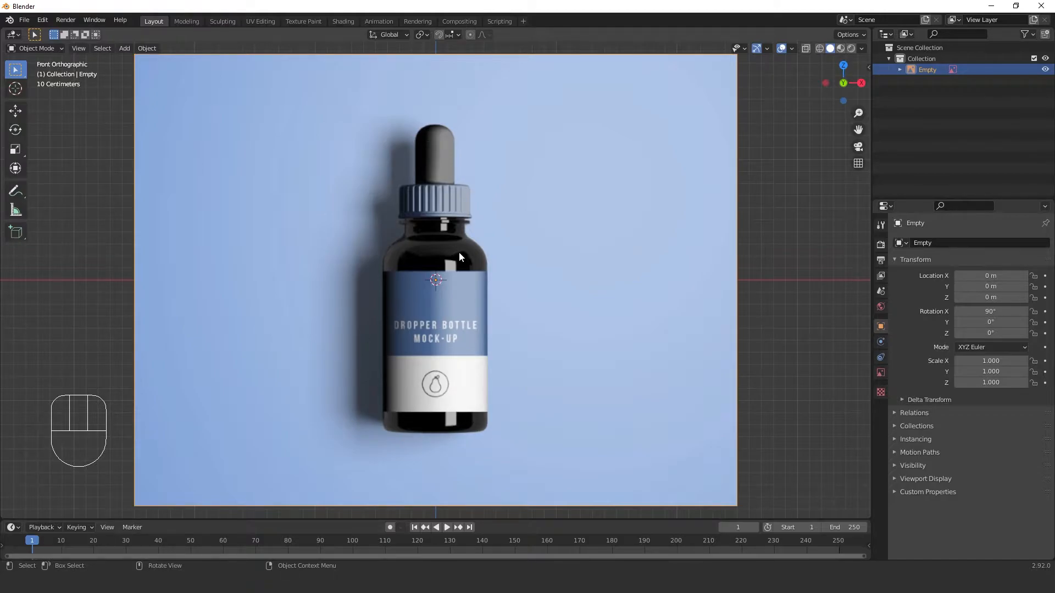
scroll(410, 244, up, 4)
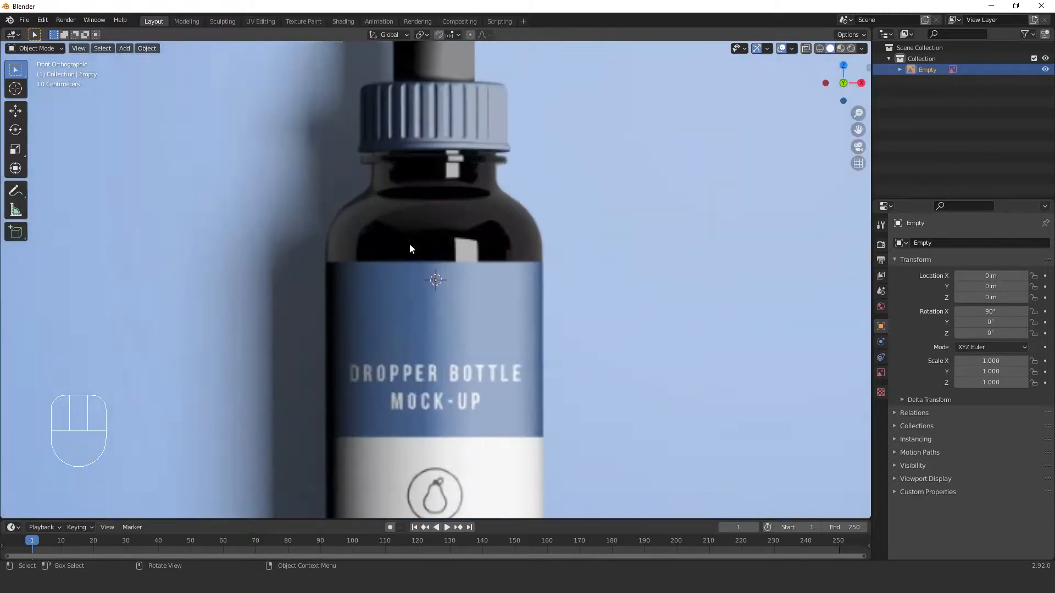
shift+middle_drag(407, 259, 408, 179)
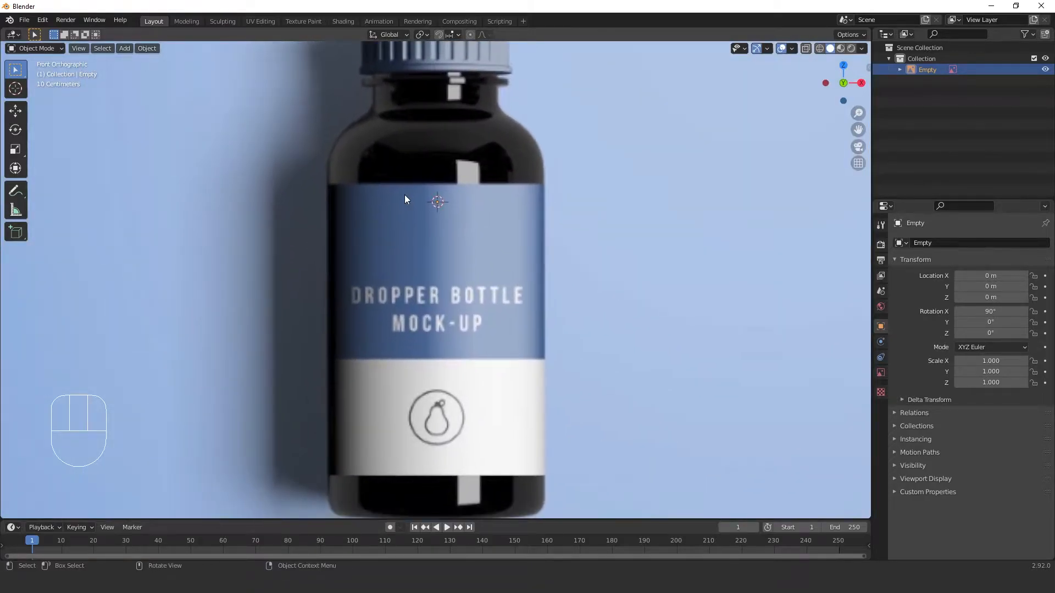
scroll(403, 198, down, 2)
shift+middle_drag(377, 270, 371, 244)
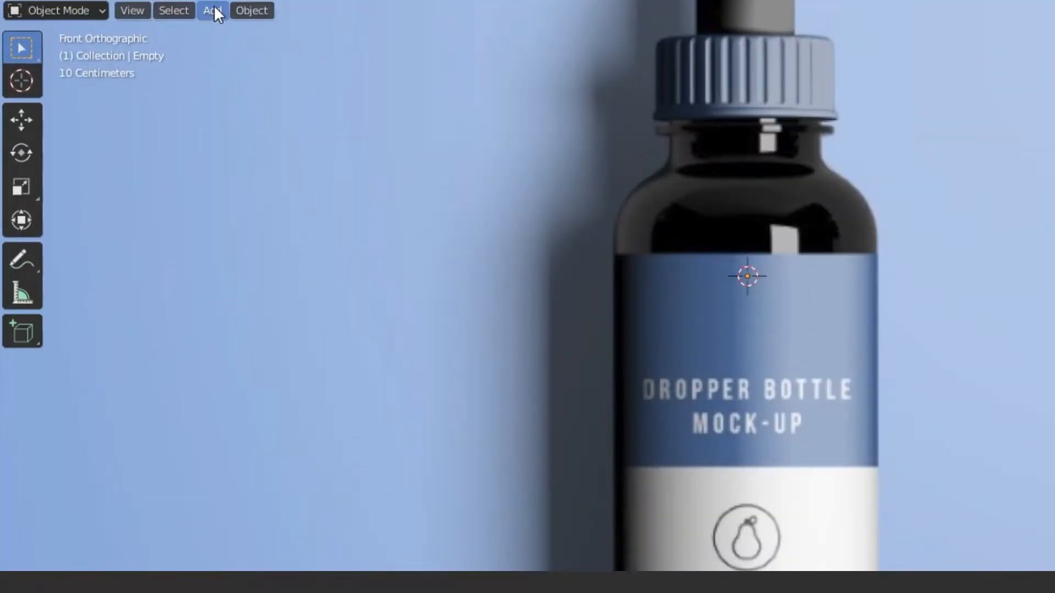
click(124, 47)
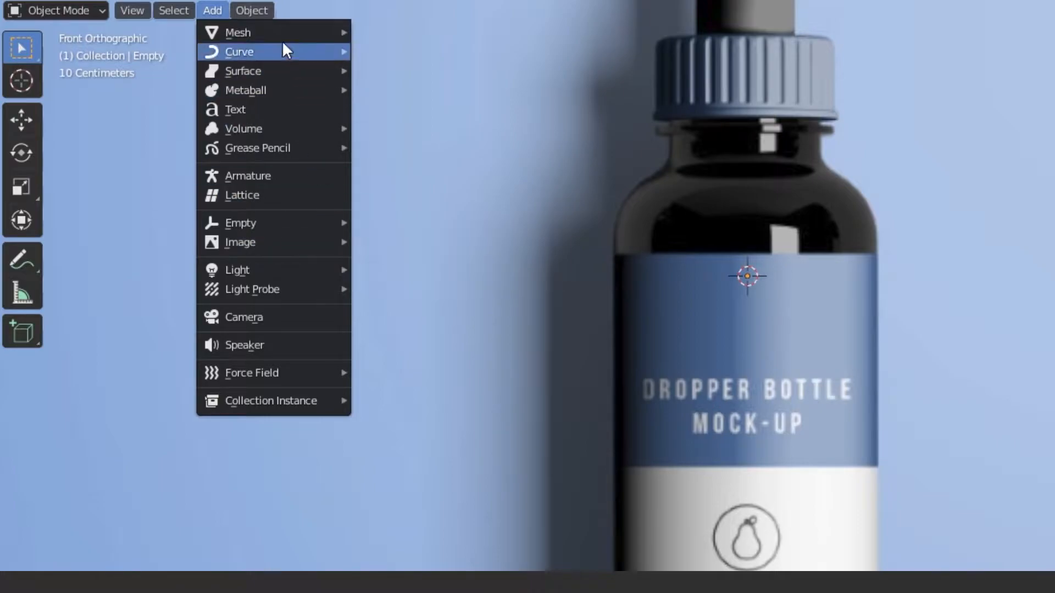
mouse_move(284, 31)
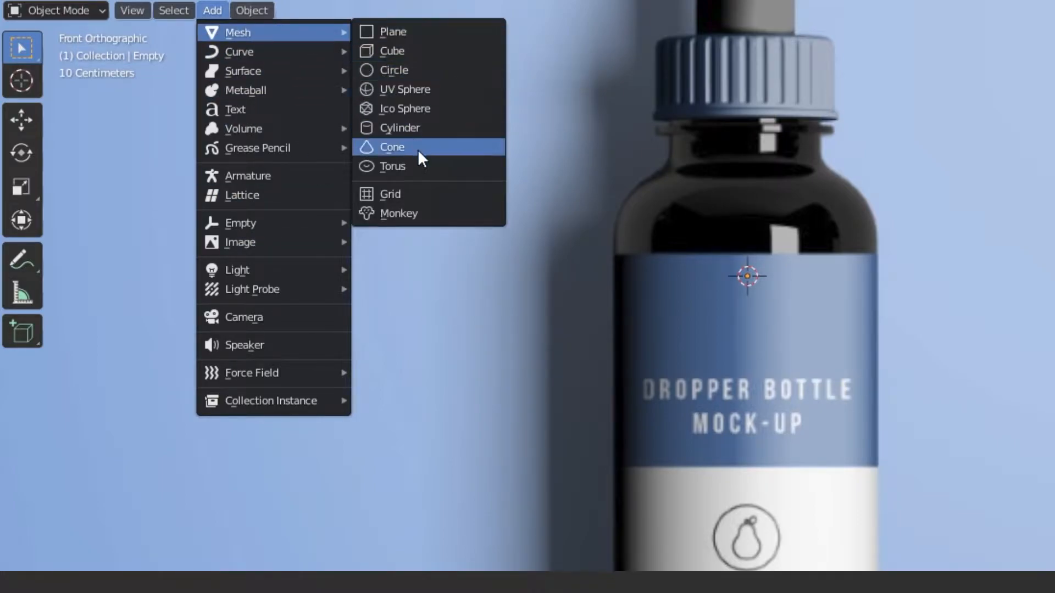
click(443, 70)
Set the new circle's vertex count to 16.
middle_drag(396, 160, 355, 192)
middle_drag(425, 182, 470, 173)
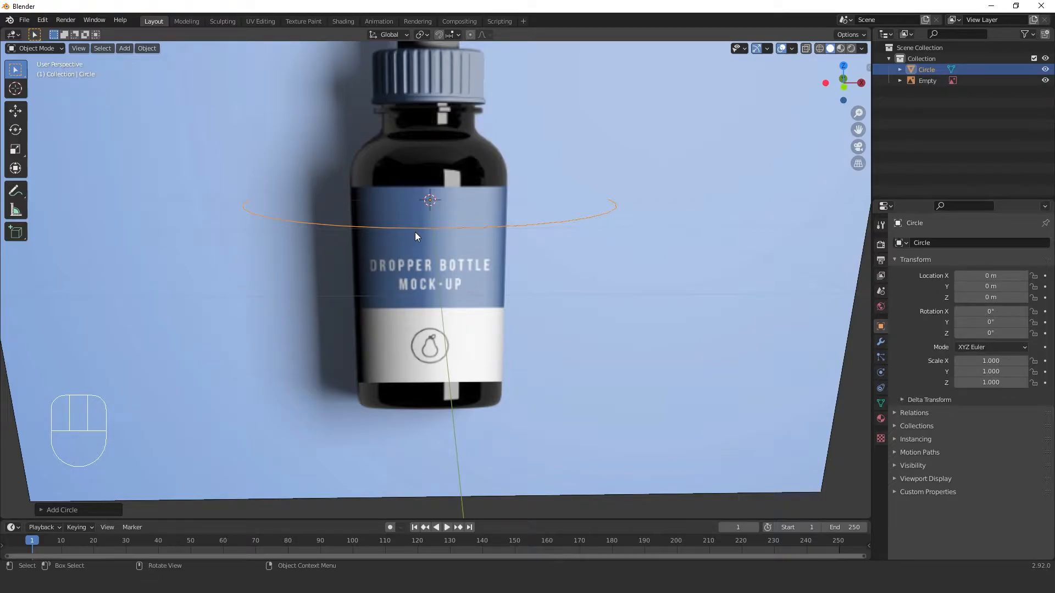
click(66, 510)
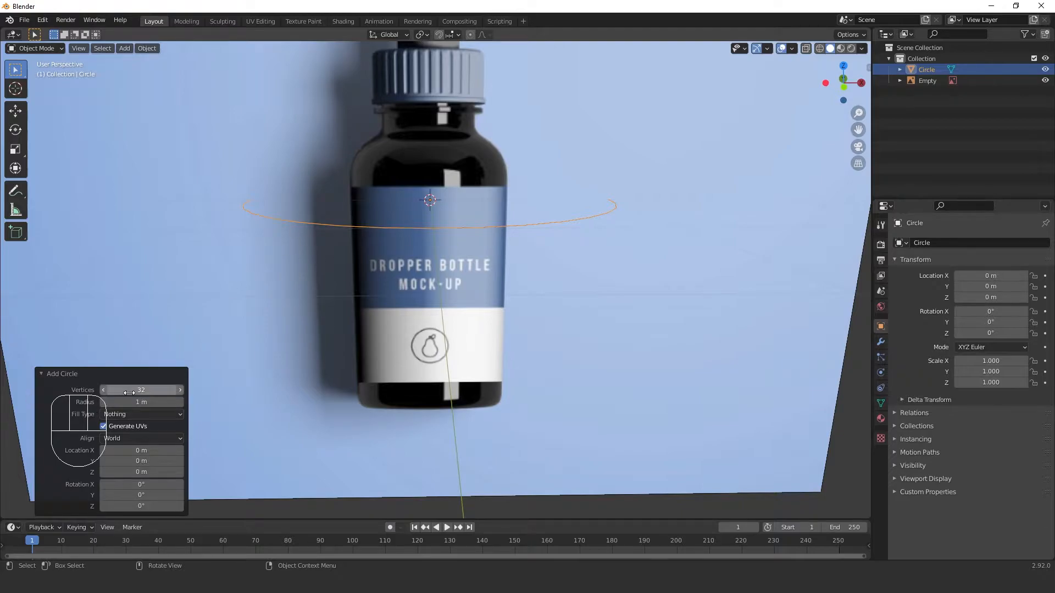
middle_drag(387, 246, 363, 249)
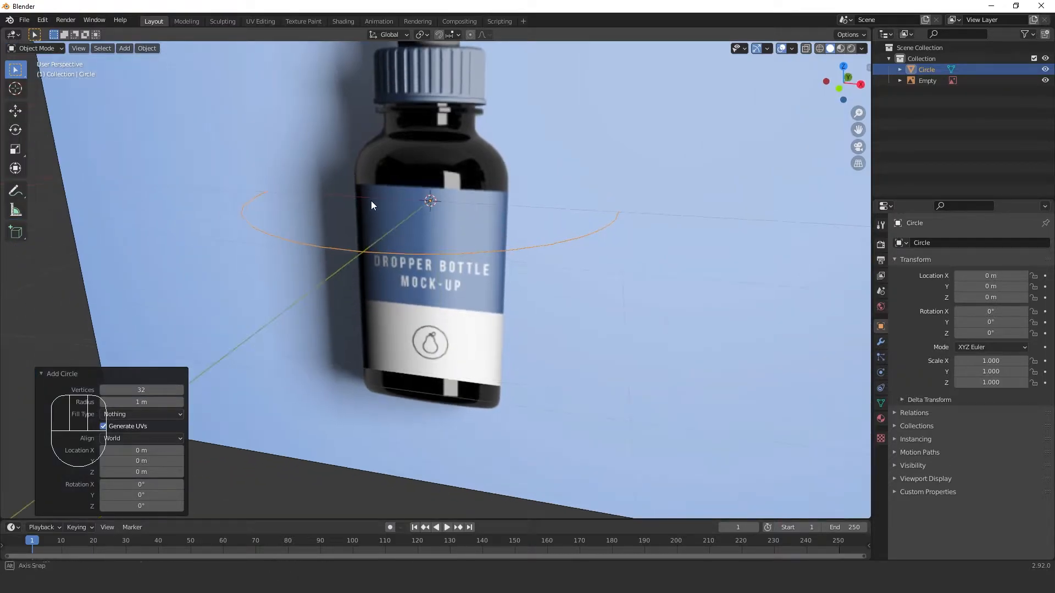
middle_drag(371, 200, 362, 210)
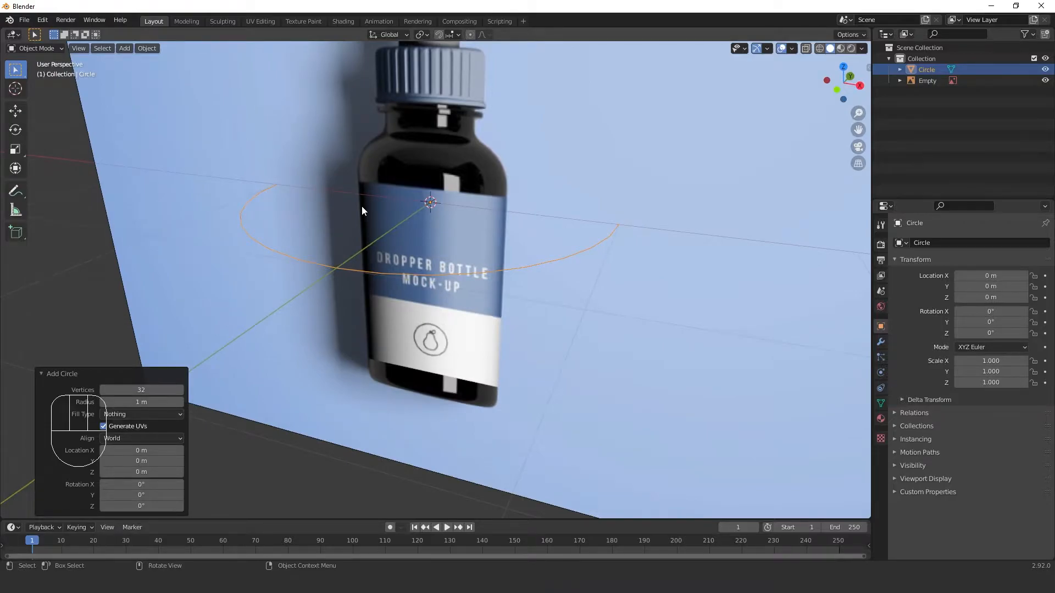
click(49, 49)
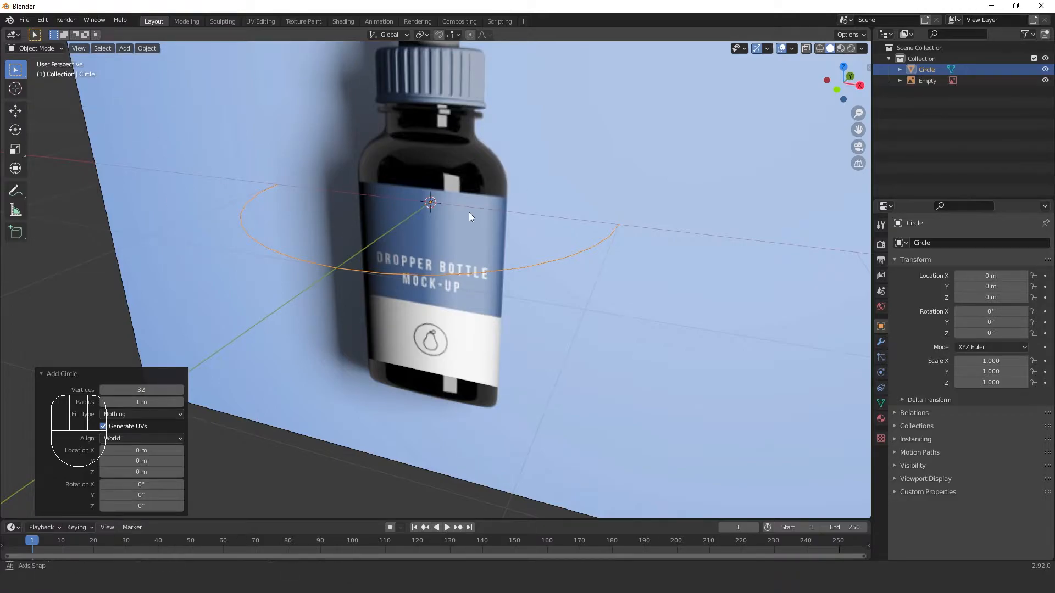
middle_drag(469, 212, 463, 215)
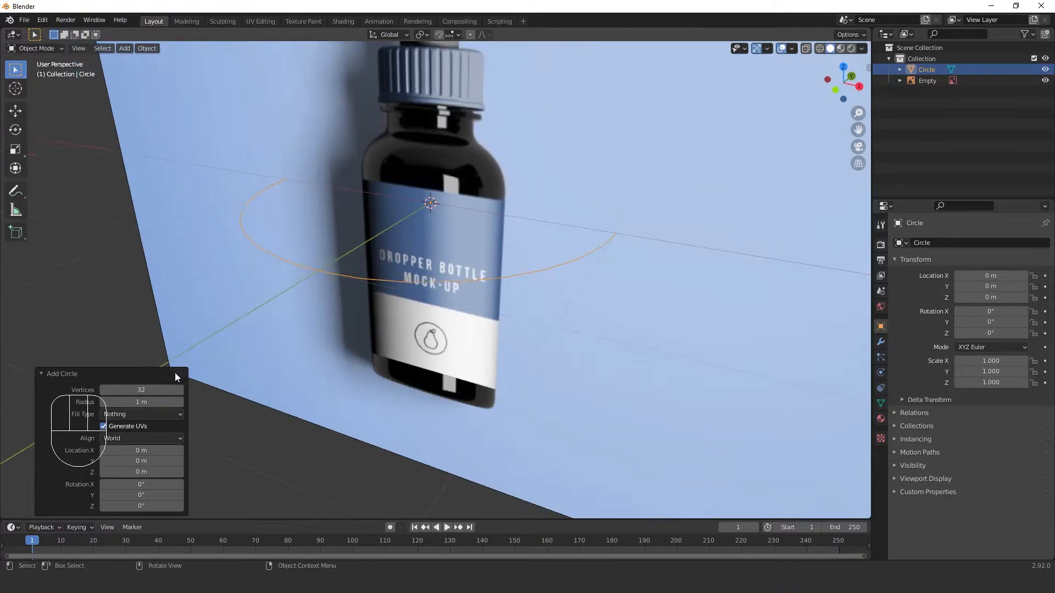
click(144, 391)
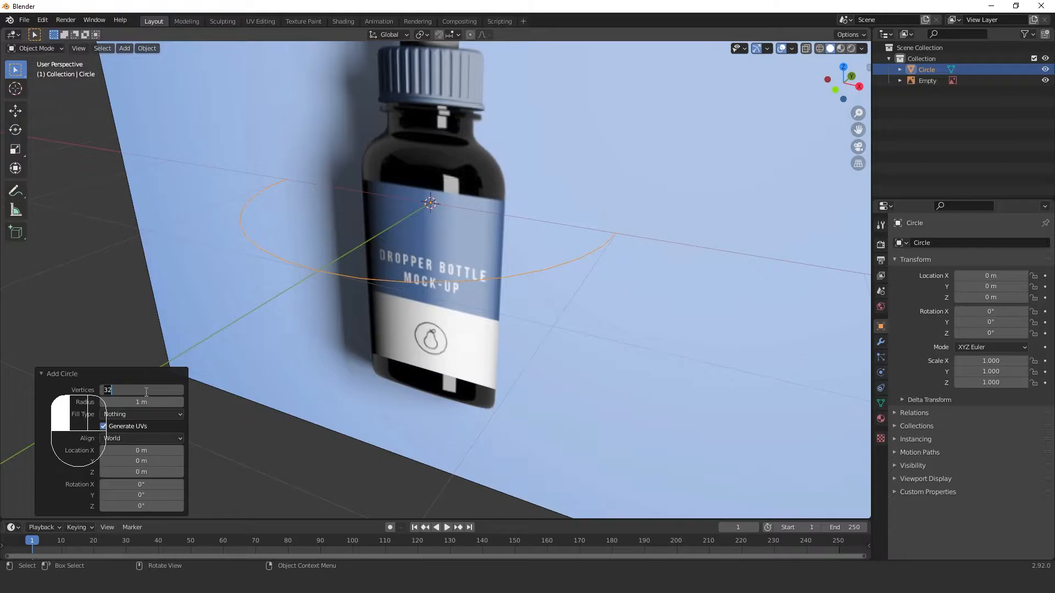
text(16)
key(Return)
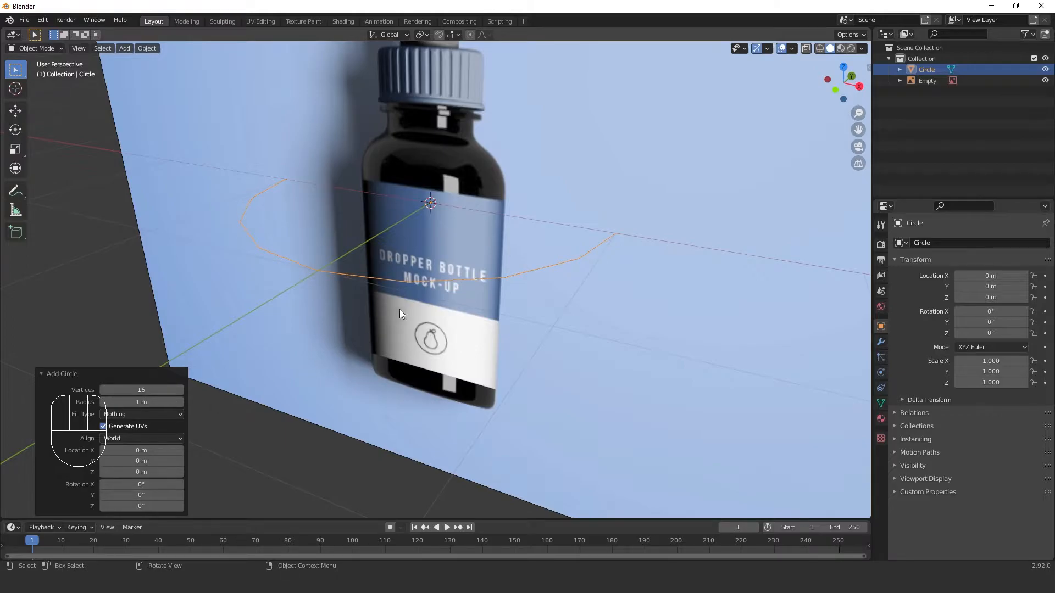
In front view, move the circle down along Z by about 1.26 m to the bottle's base.
key(KP_1)
click(15, 110)
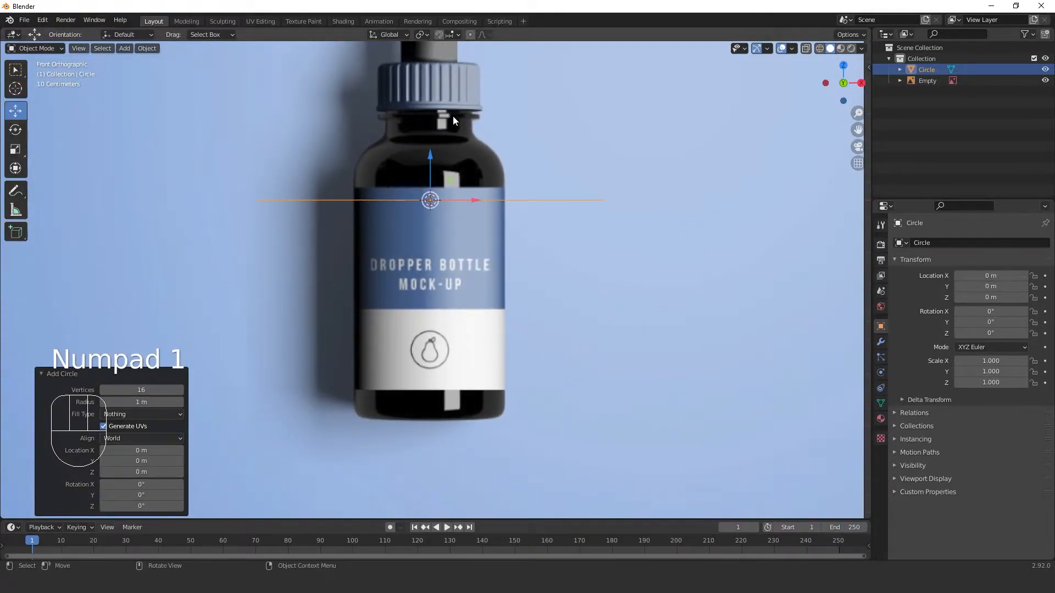
drag(432, 154, 481, 373)
Scale the circle down uniformly to about 0.436 to match the width of the bottle's base.
key(s)
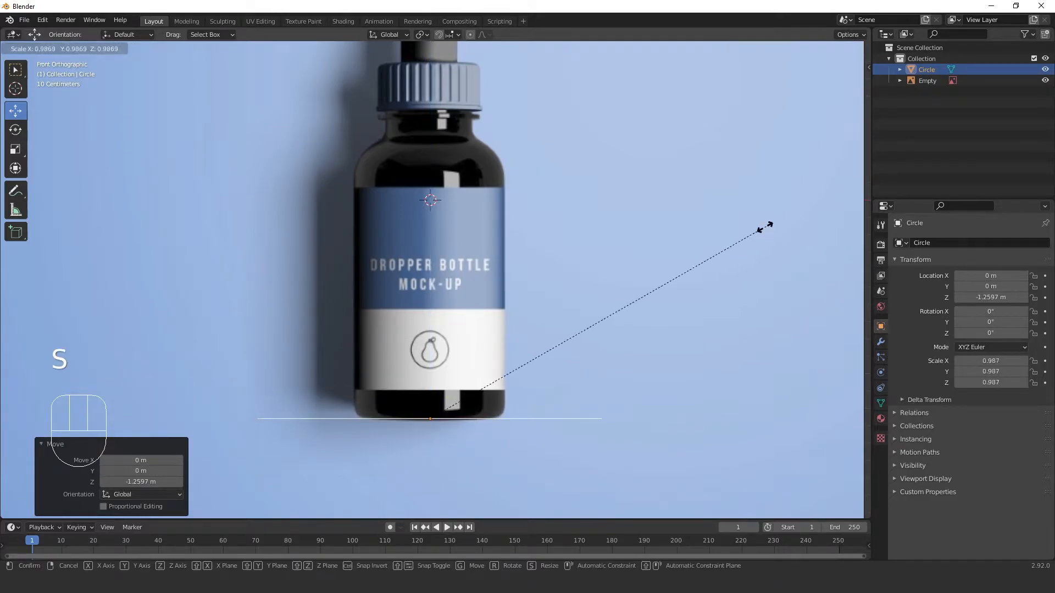
right_click(584, 318)
key(s)
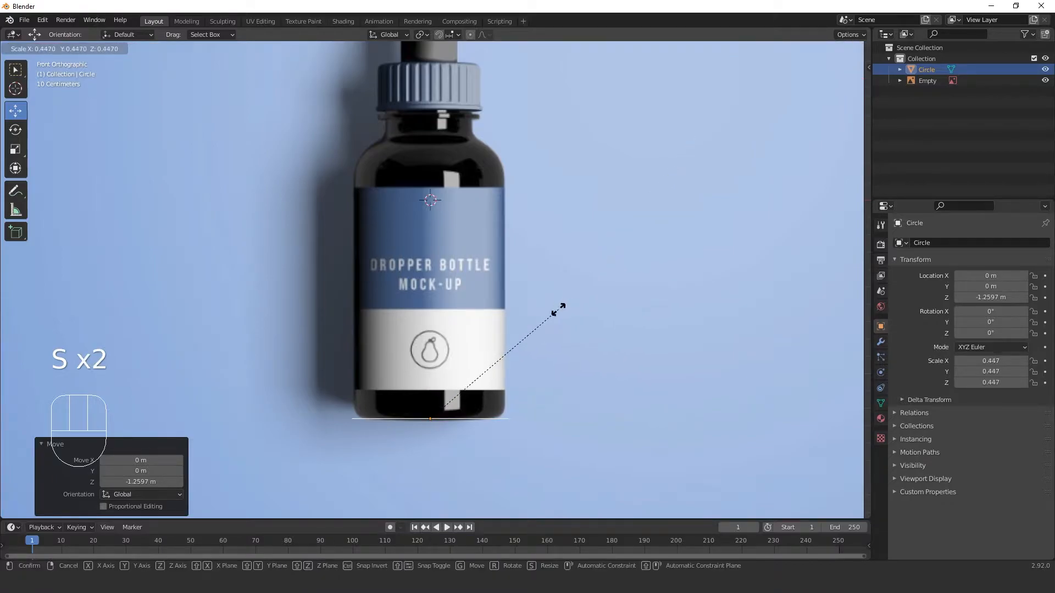
click(557, 316)
scroll(557, 317, up, 3)
shift+middle_drag(556, 315, 513, 176)
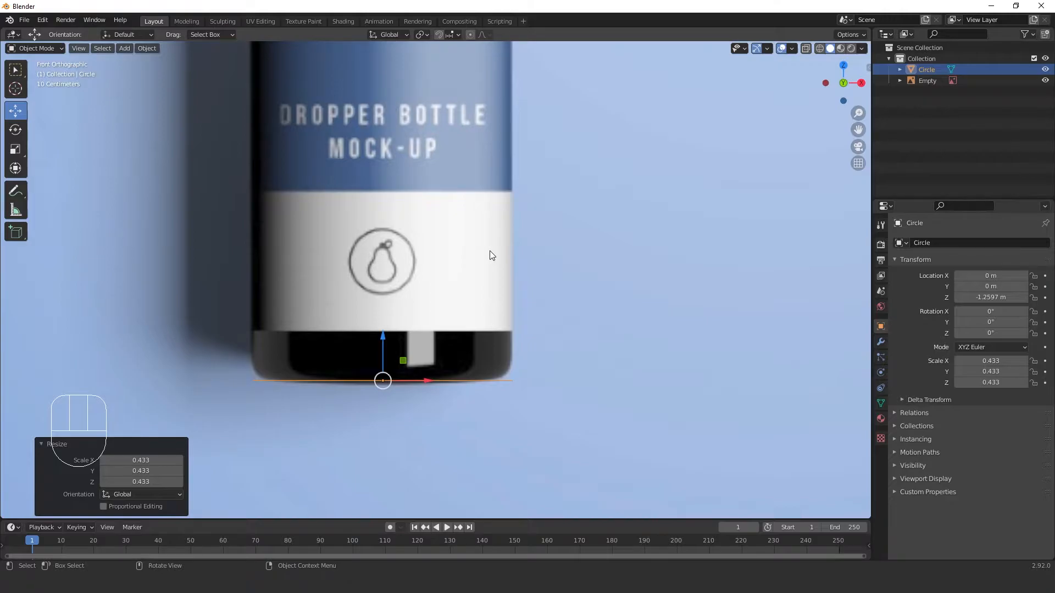
scroll(489, 256, up, 2)
key(s)
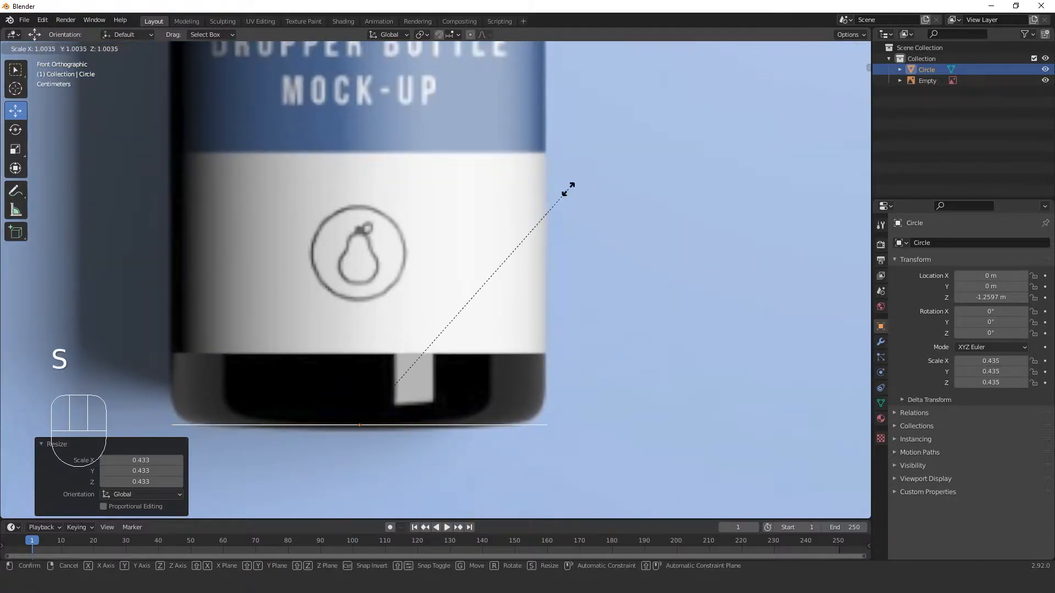
click(569, 190)
middle_drag(569, 190, 249, 242)
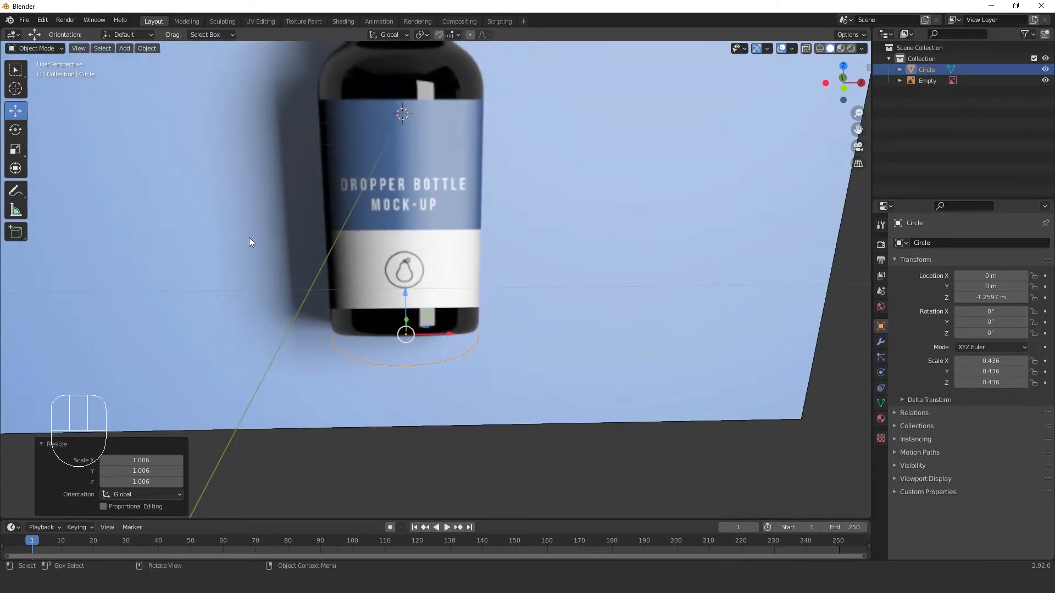
click(45, 52)
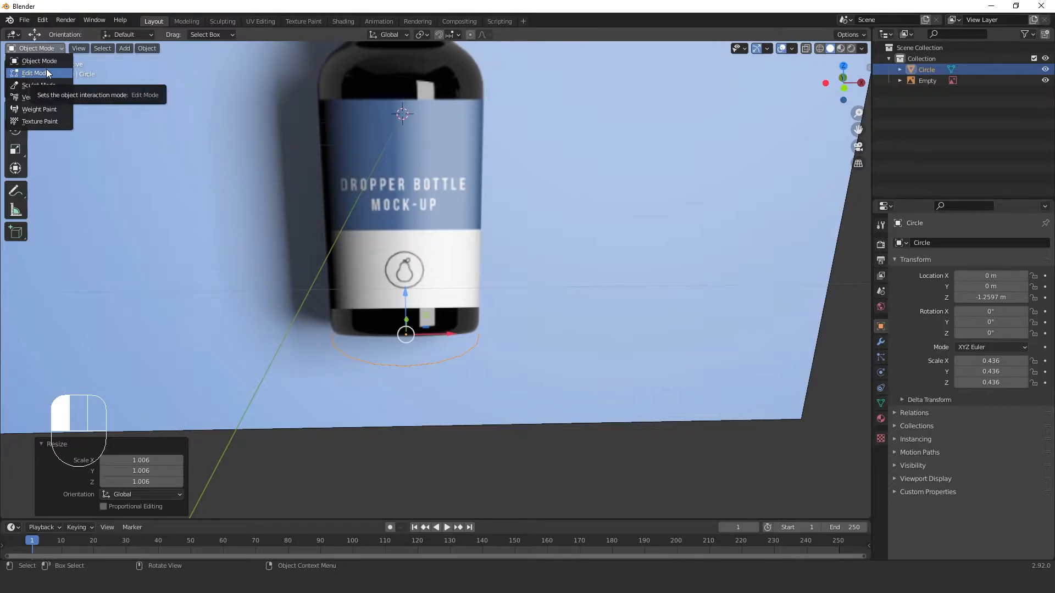
middle_drag(435, 158, 416, 159)
scroll(415, 159, up, 2)
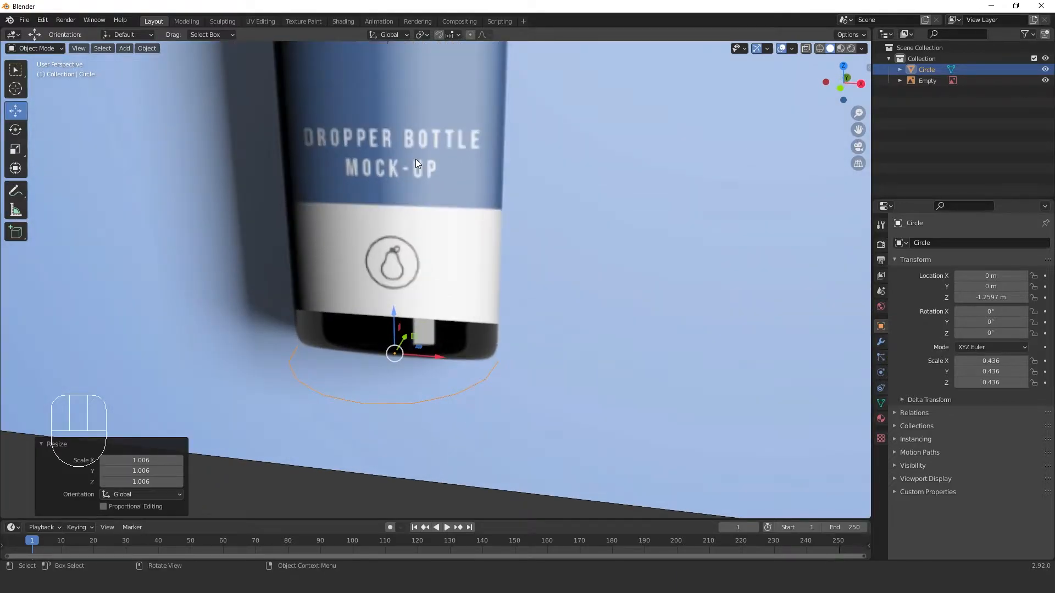
key(r)
key(s)
right_click(635, 224)
key(g)
right_click(326, 172)
middle_drag(325, 172, 380, 209)
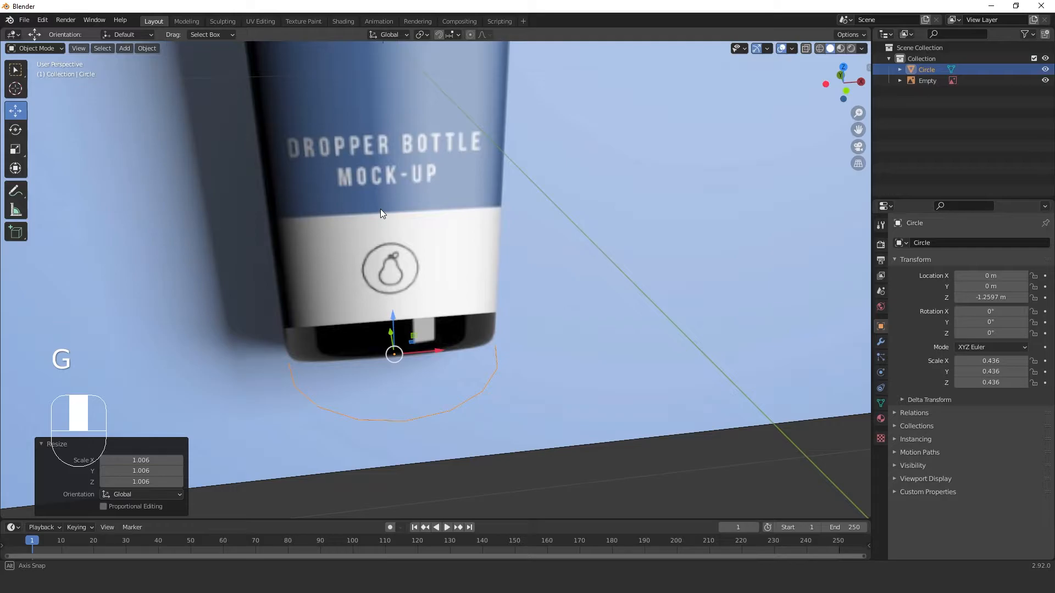
Return to front view and switch the circle to Edit Mode.
key(KP_1)
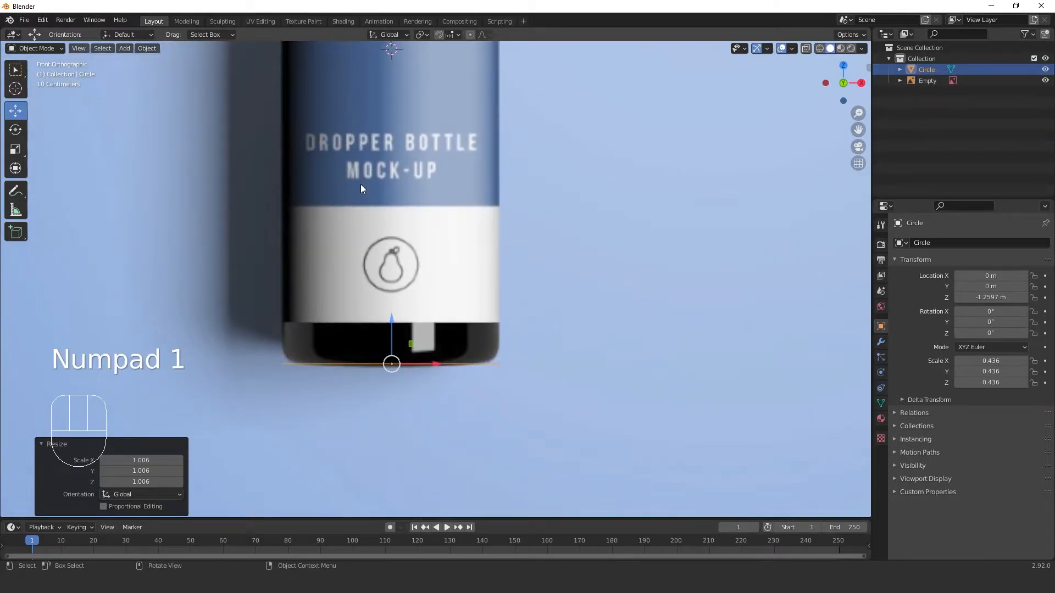
key(KP_1)
key(KP_1)
click(22, 48)
click(38, 68)
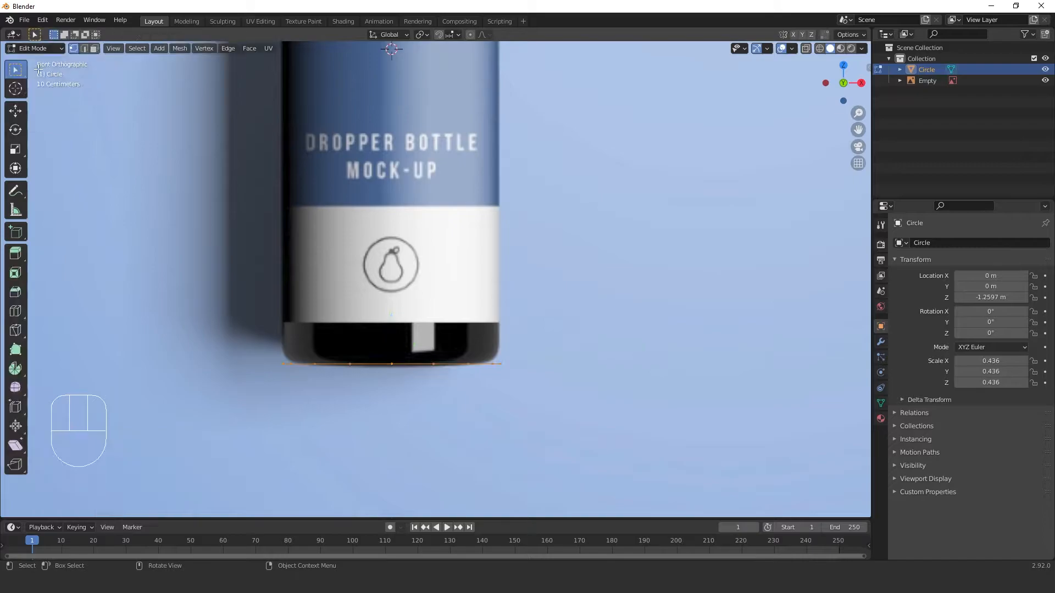
key(Tab)
key(Tab)
key(Tab)
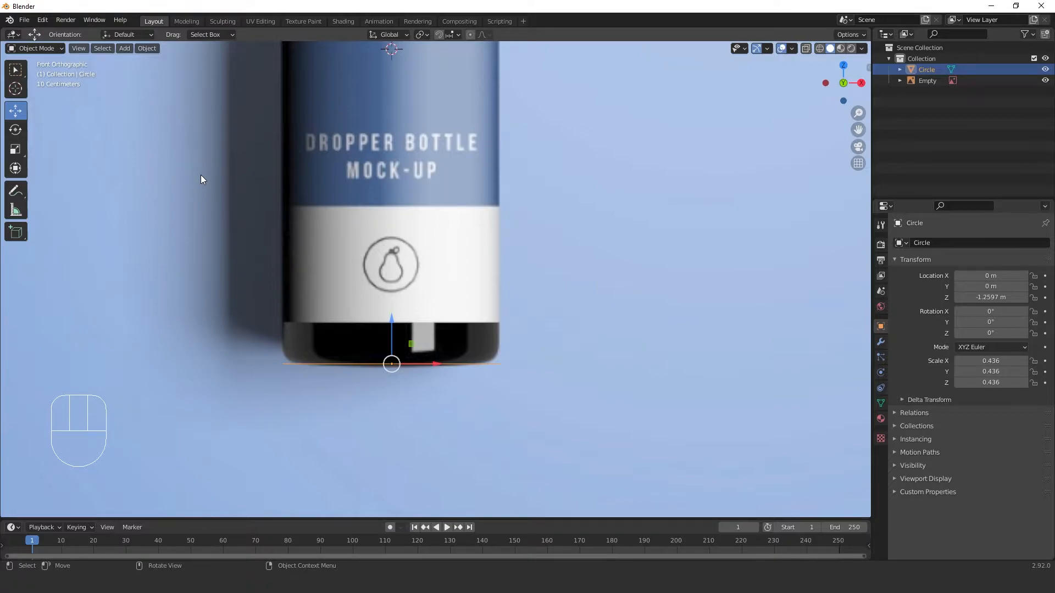
key(Tab)
key(Tab)
key(Tab)
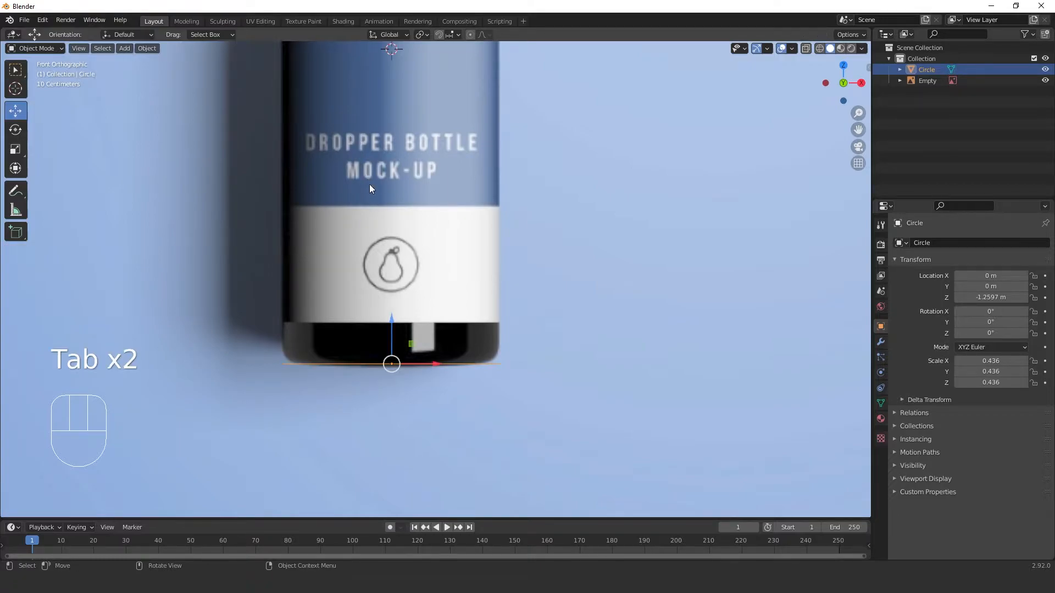
In front view, extrude the circle up along Z by about 0.94 m to start the bottle's body.
middle_drag(395, 239, 358, 260)
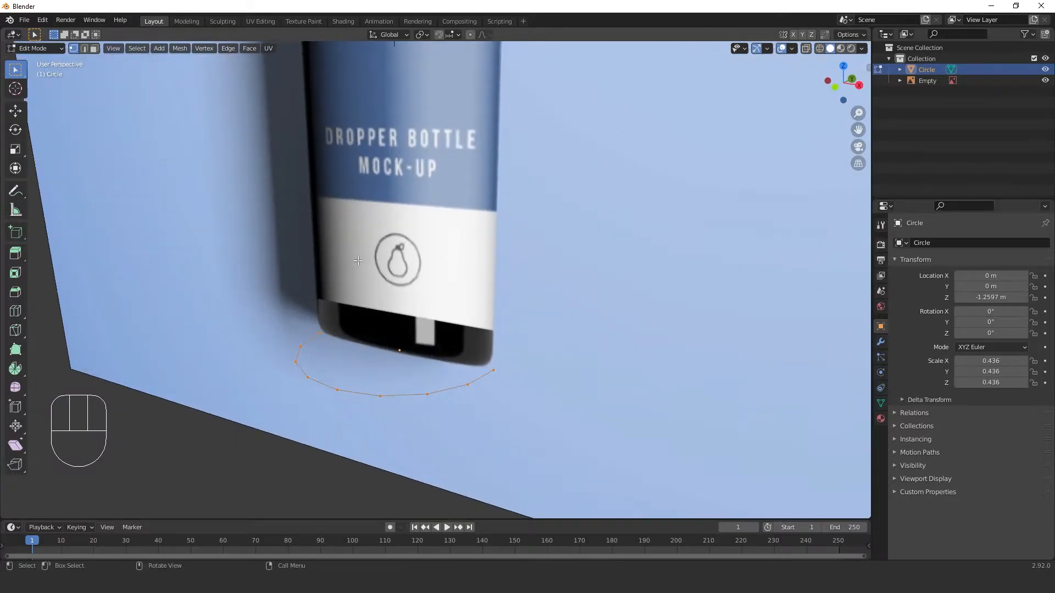
key(e)
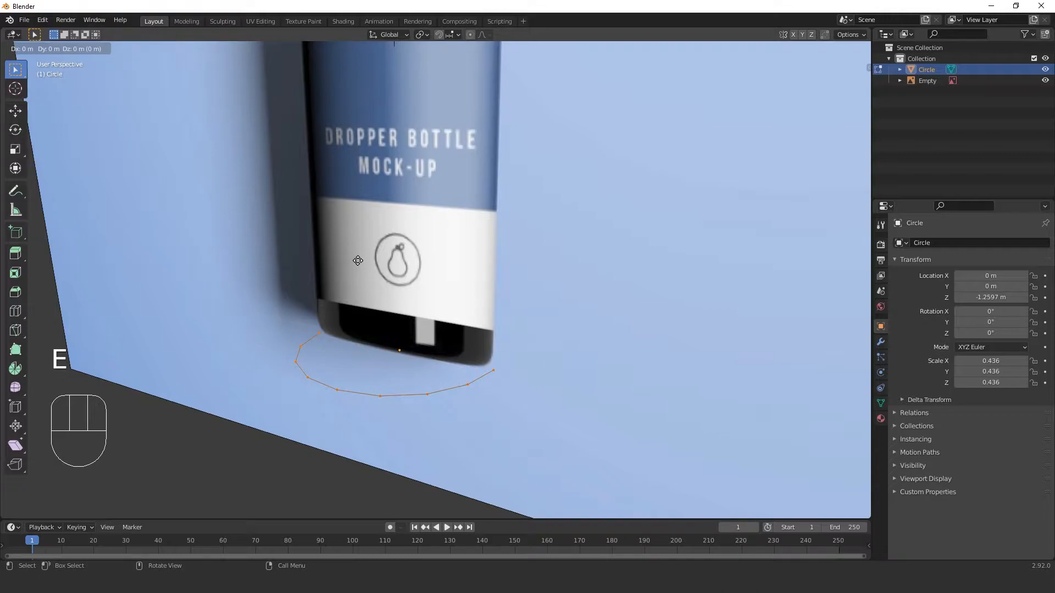
key(KP_1)
key(z)
click(445, 130)
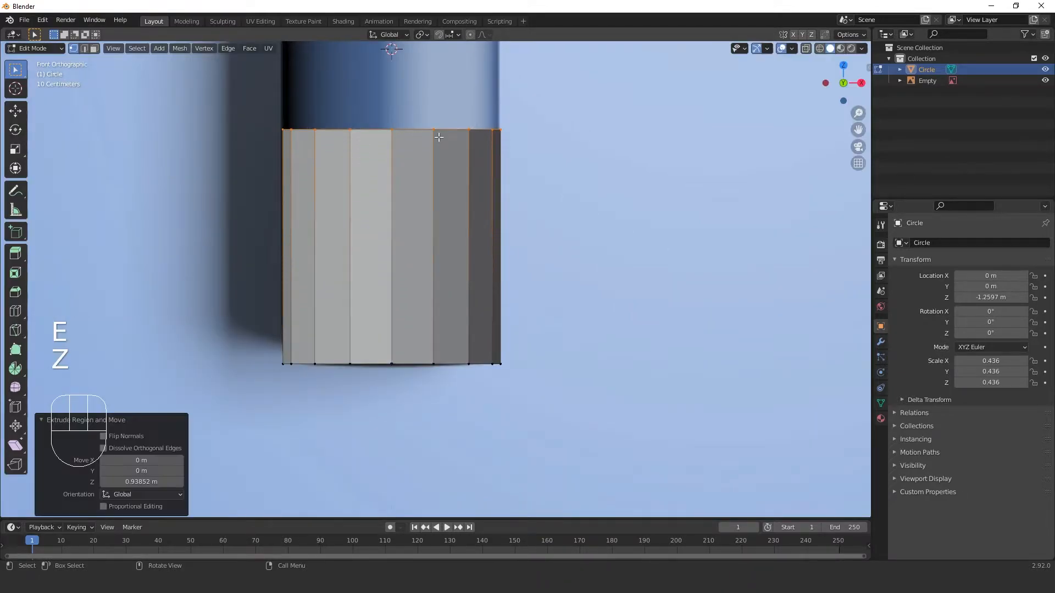
Raise the body's top ring along Z by about 0.52 m to the bottle's shoulder, and fine-tune it down by about 0.024 m.
shift+middle_drag(444, 129, 428, 269)
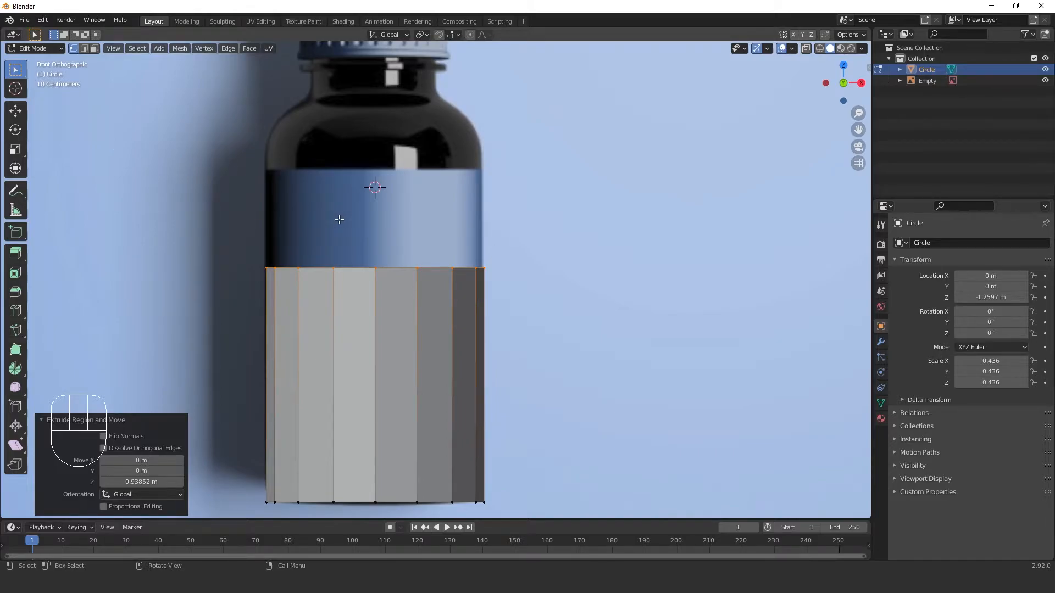
click(15, 110)
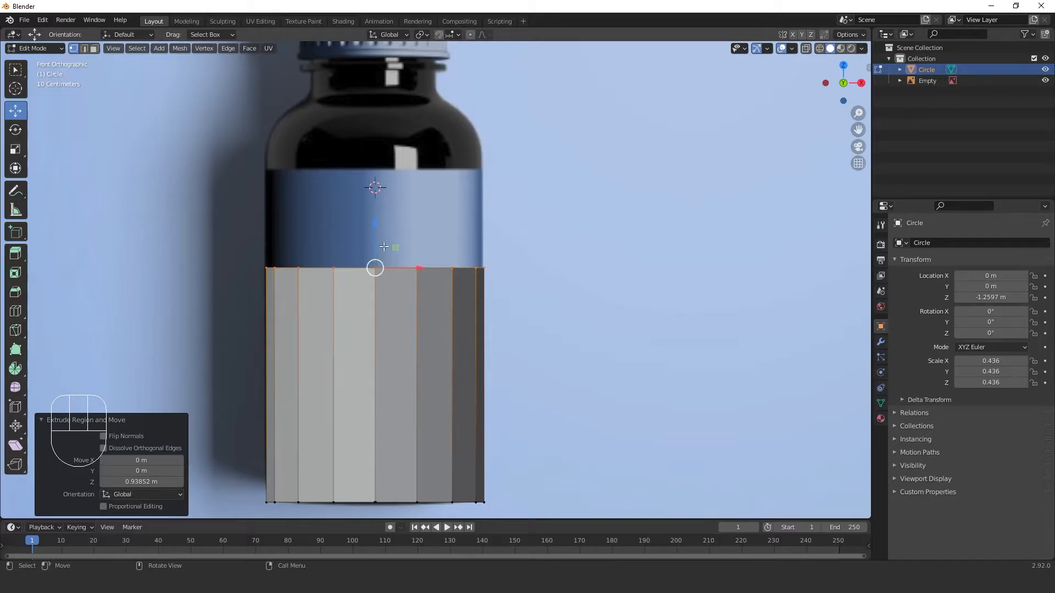
drag(376, 239, 422, 99)
scroll(423, 98, up, 4)
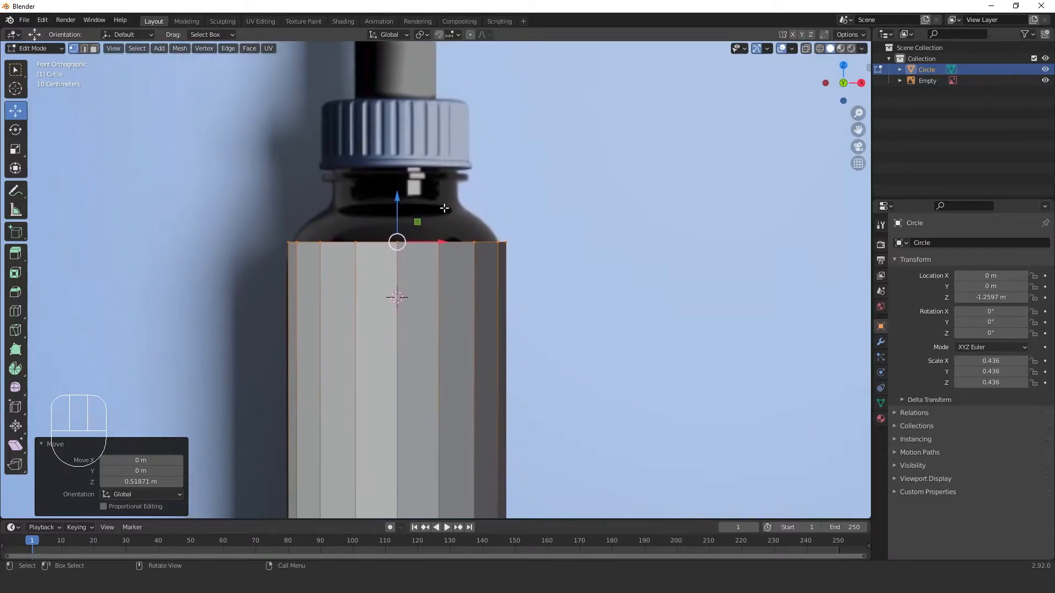
drag(357, 152, 452, 161)
drag(394, 207, 395, 220)
Extrude the top ring up along Z by about 0.164 m and scale it to about 0.691 to taper the shoulder.
shift+middle_drag(394, 241, 377, 235)
scroll(372, 205, up, 3)
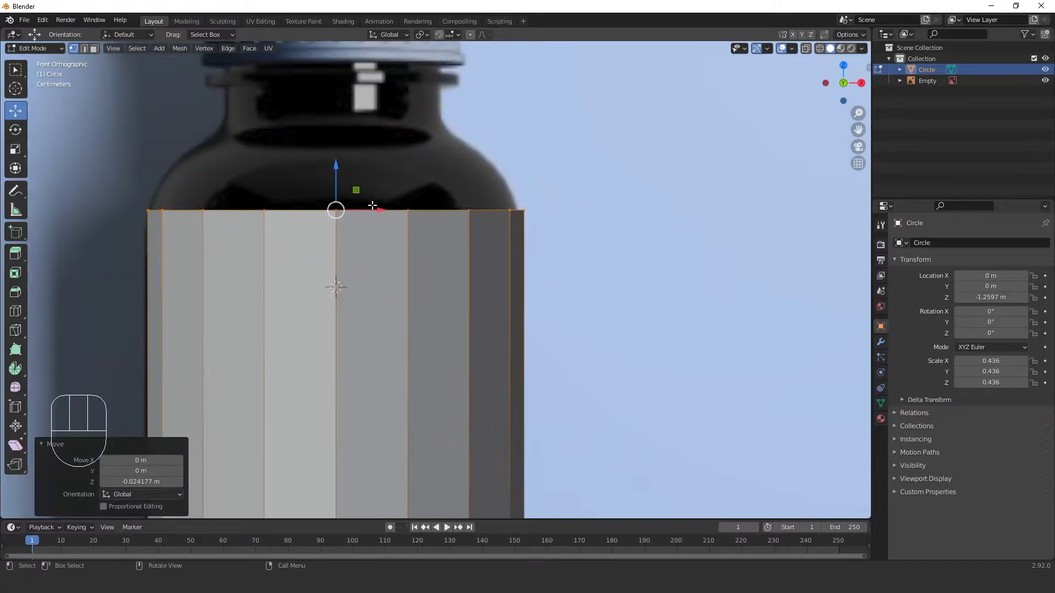
key(e)
key(z)
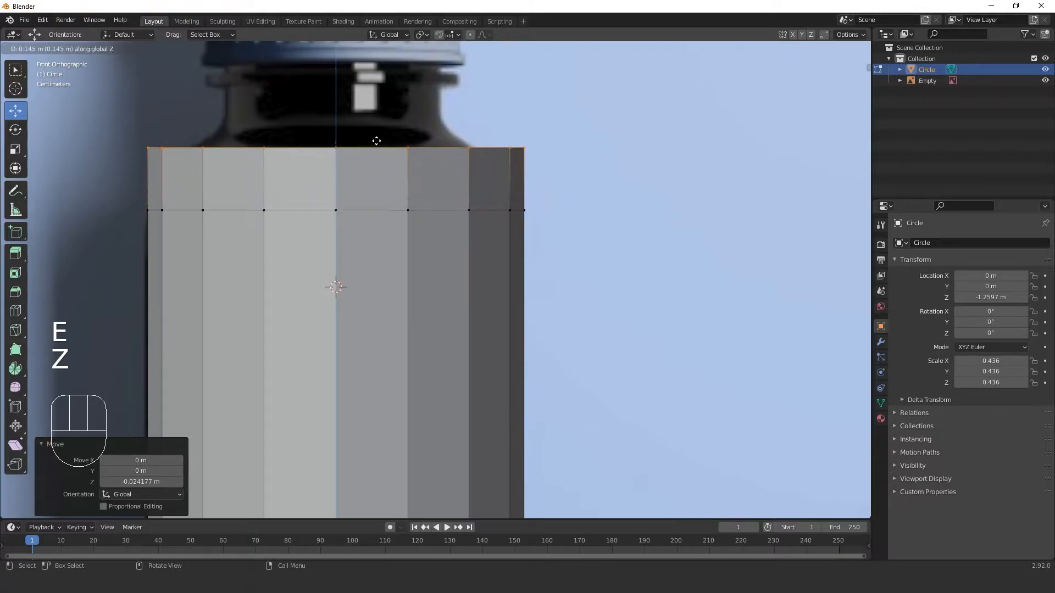
click(377, 139)
key(s)
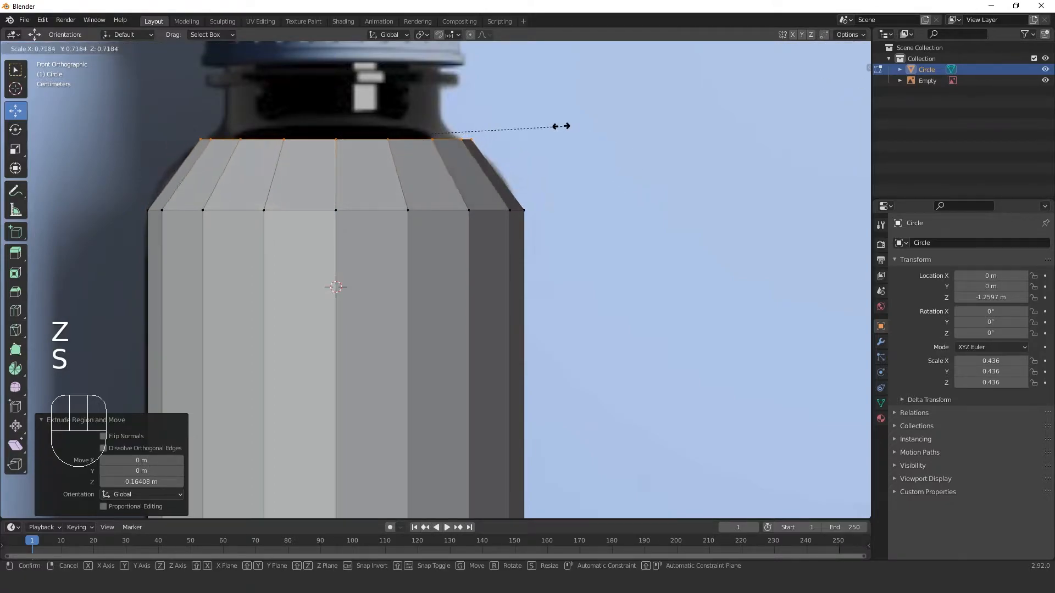
click(554, 123)
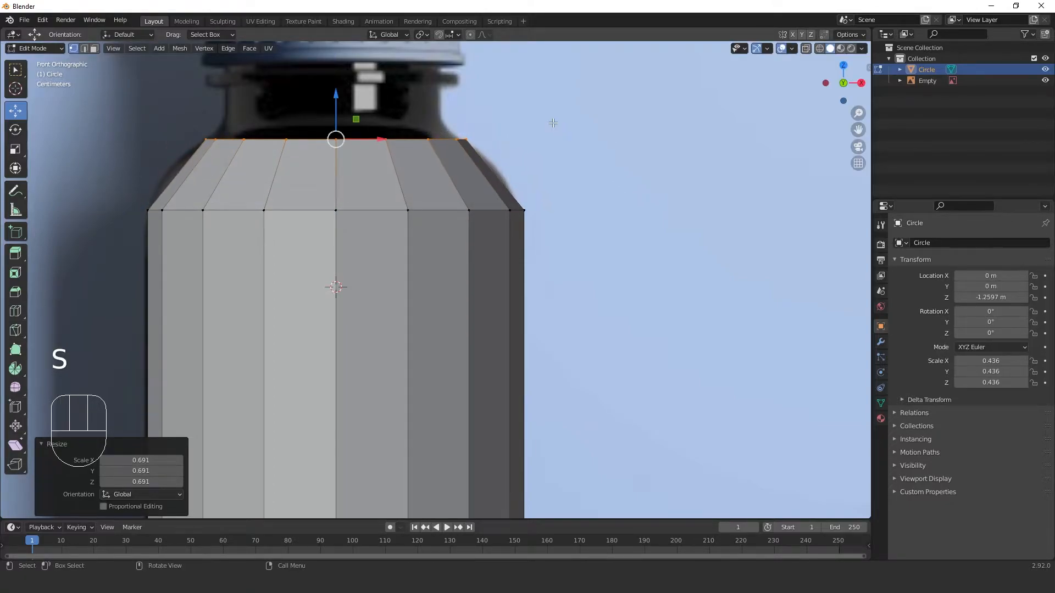
Try a single cut around the tapered shoulder with the Loop Cut tool, and undo it.
shift+middle_drag(554, 123, 609, 177)
key(KP_1)
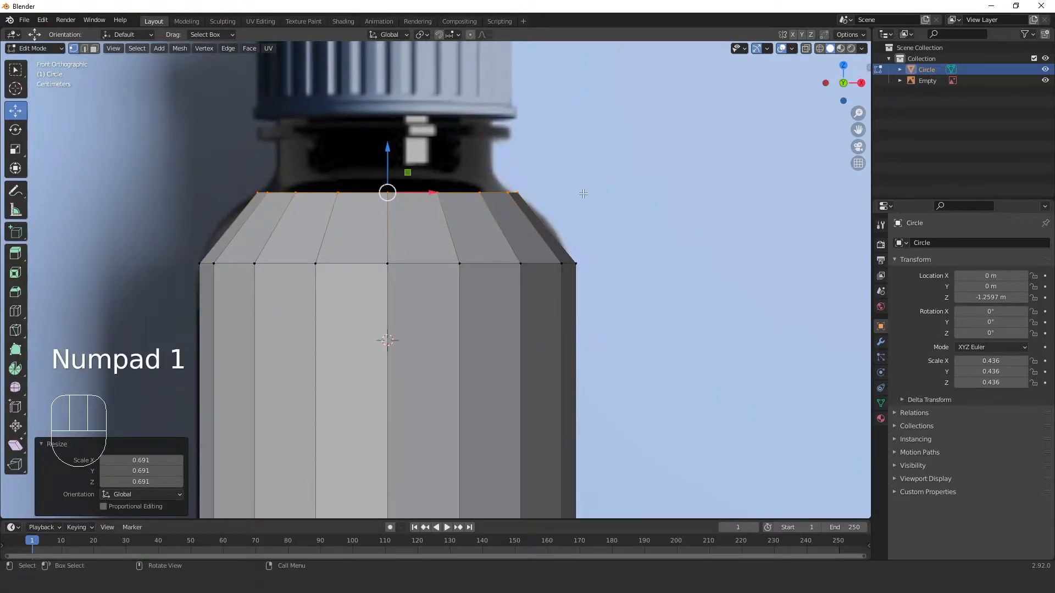
shift+middle_drag(567, 215, 562, 179)
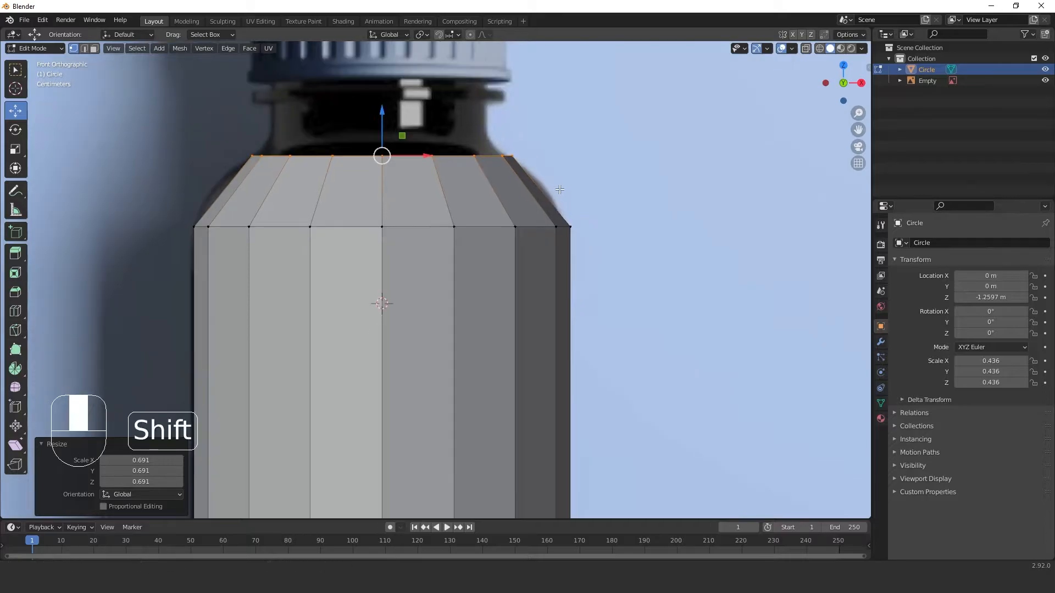
key(ctrl)
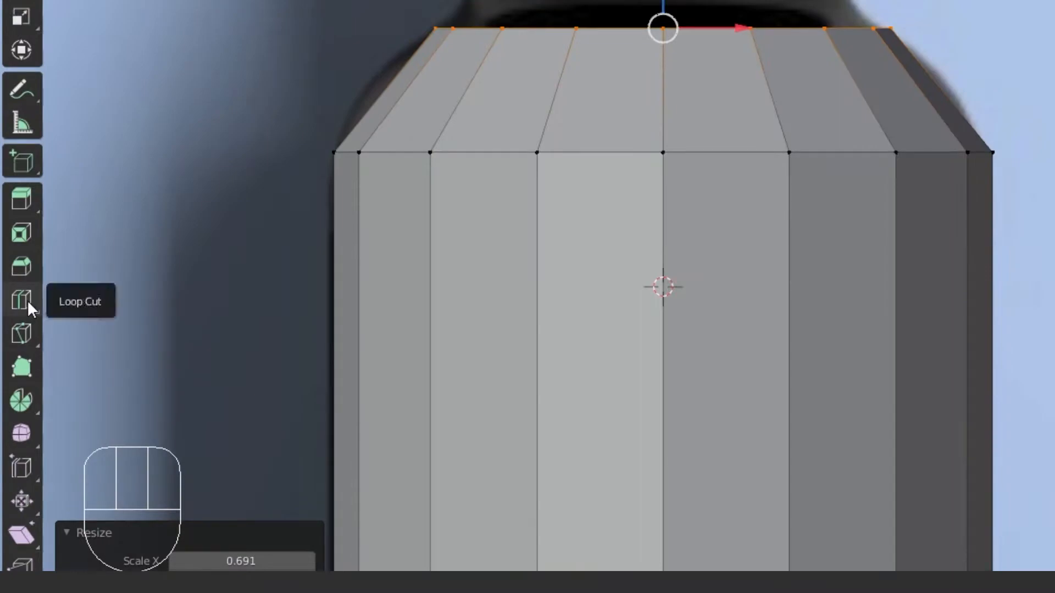
click(28, 300)
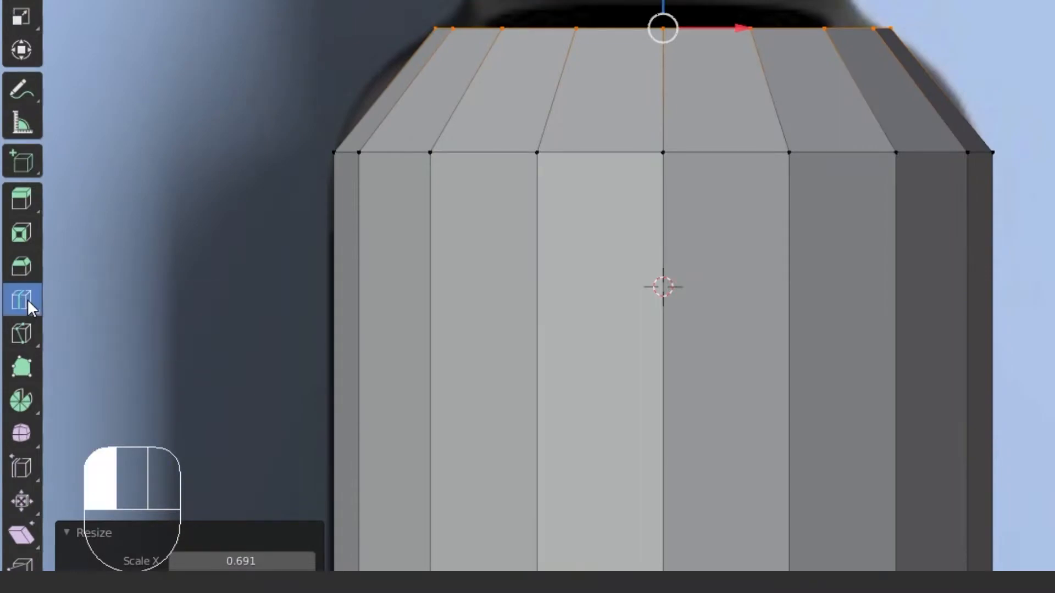
click(904, 87)
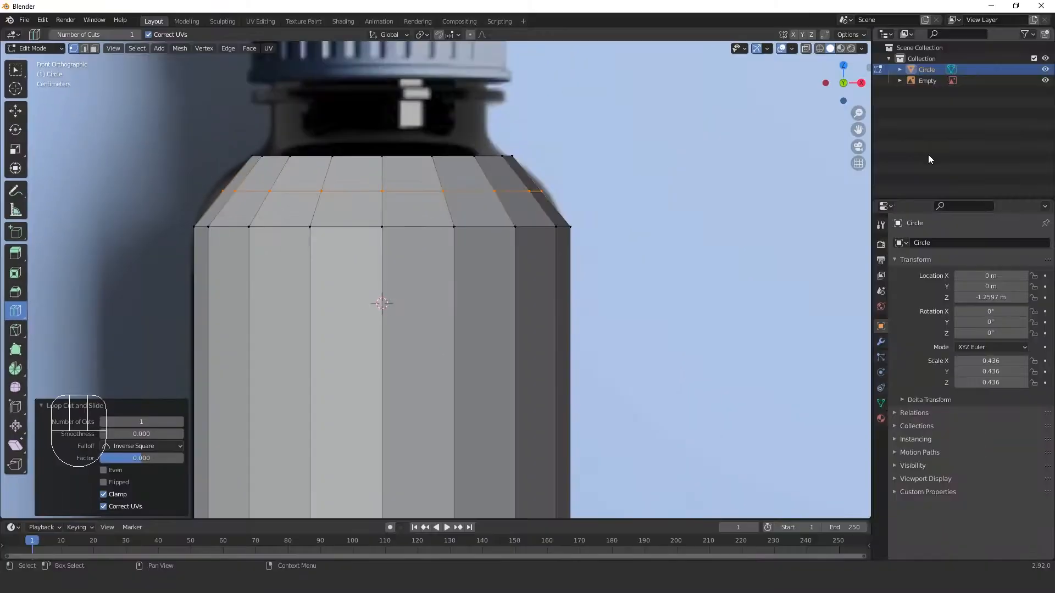
key(ctrl+z)
Add one loop cut around the middle of the tapered shoulder and scale it up to about 1.08 to follow the reference curve.
key(ctrl)
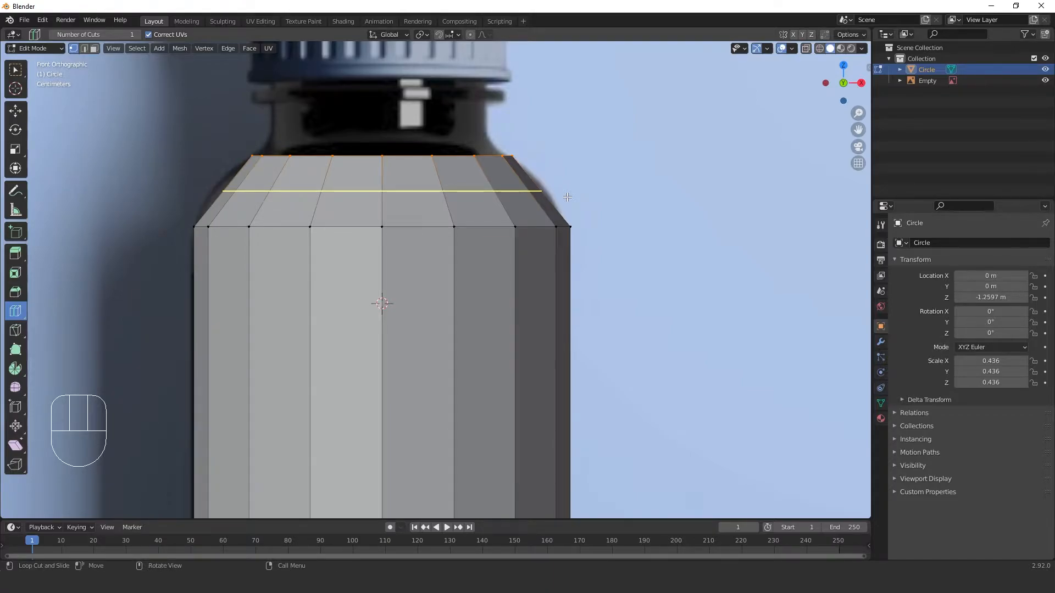
key(ctrl)
right_click(551, 189)
key(ctrl)
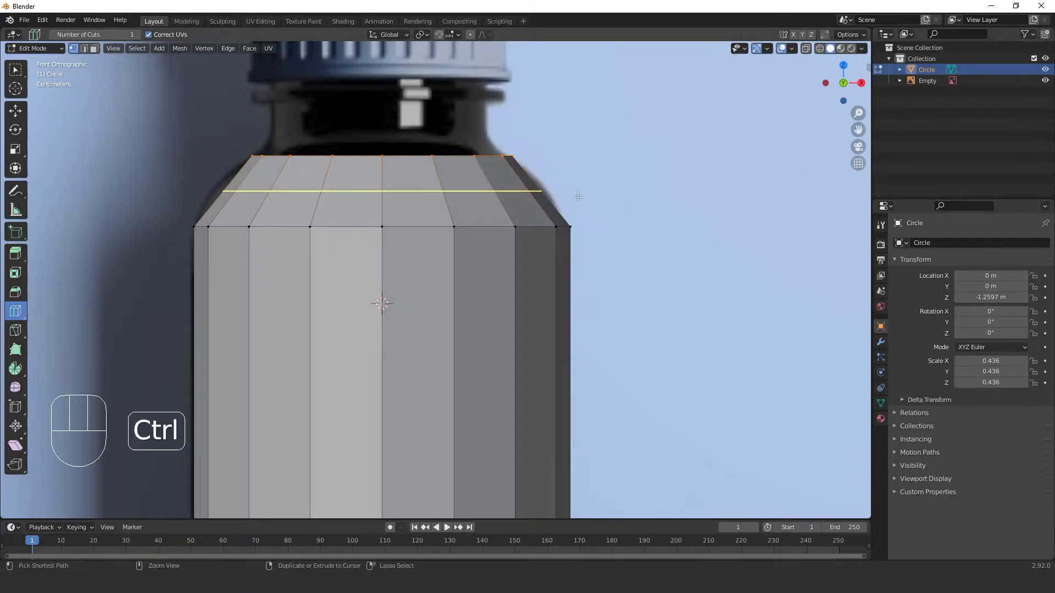
key(ctrl+r)
click(578, 197)
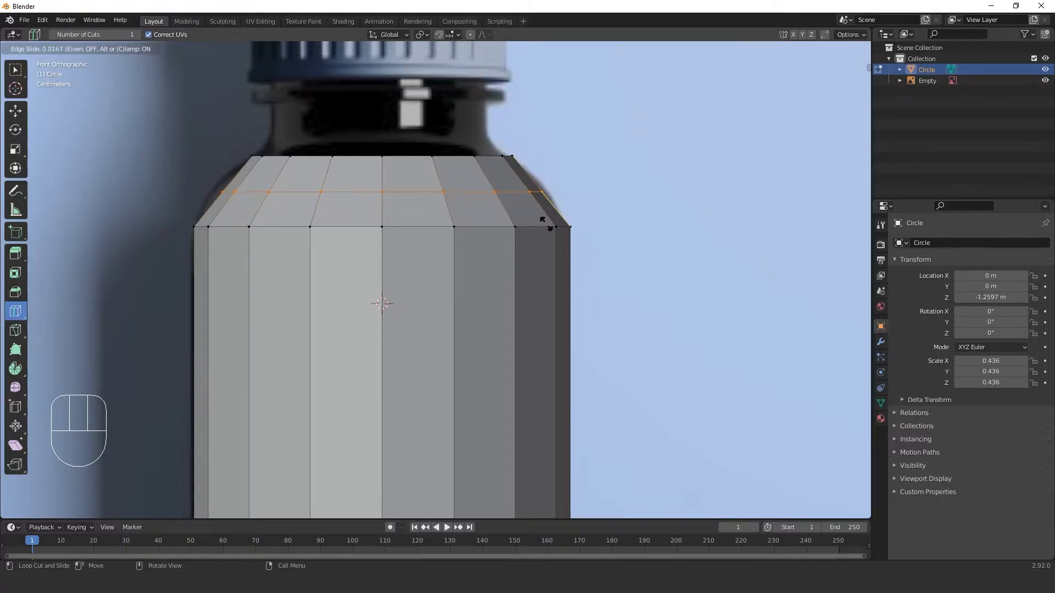
click(546, 224)
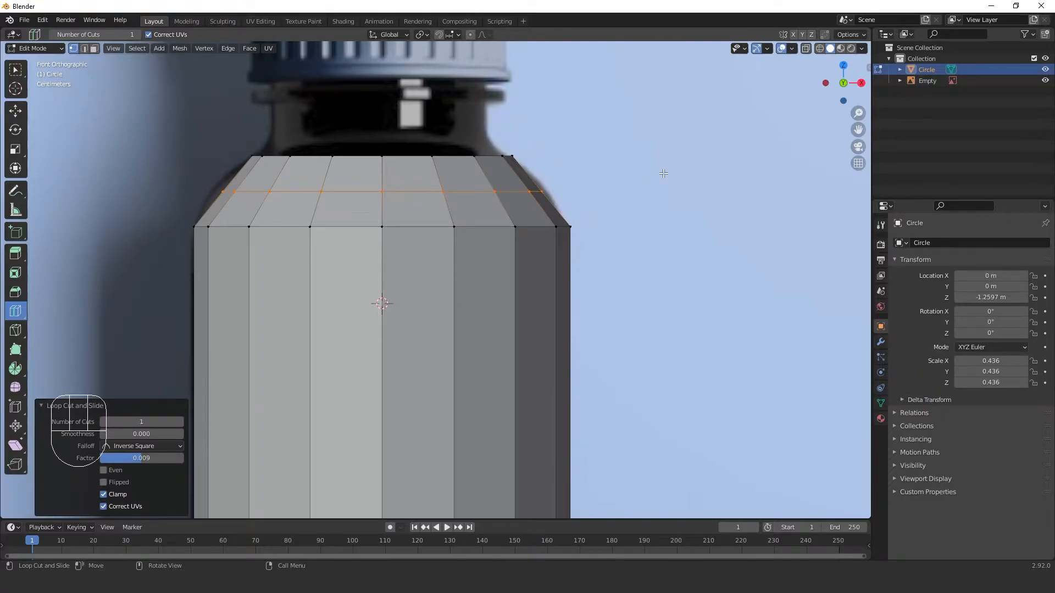
key(s)
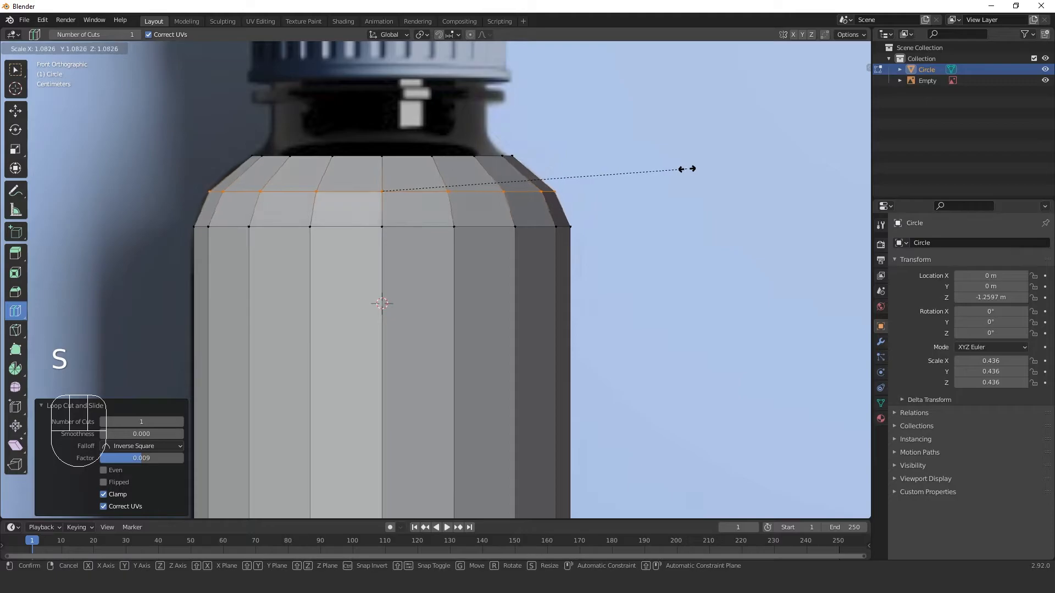
click(688, 169)
Return to Object Mode and examine the rounded shoulder of the bottle from several angles.
key(Tab)
scroll(625, 284, down, 4)
shift+middle_drag(624, 283, 459, 212)
shift+middle_drag(423, 175, 395, 266)
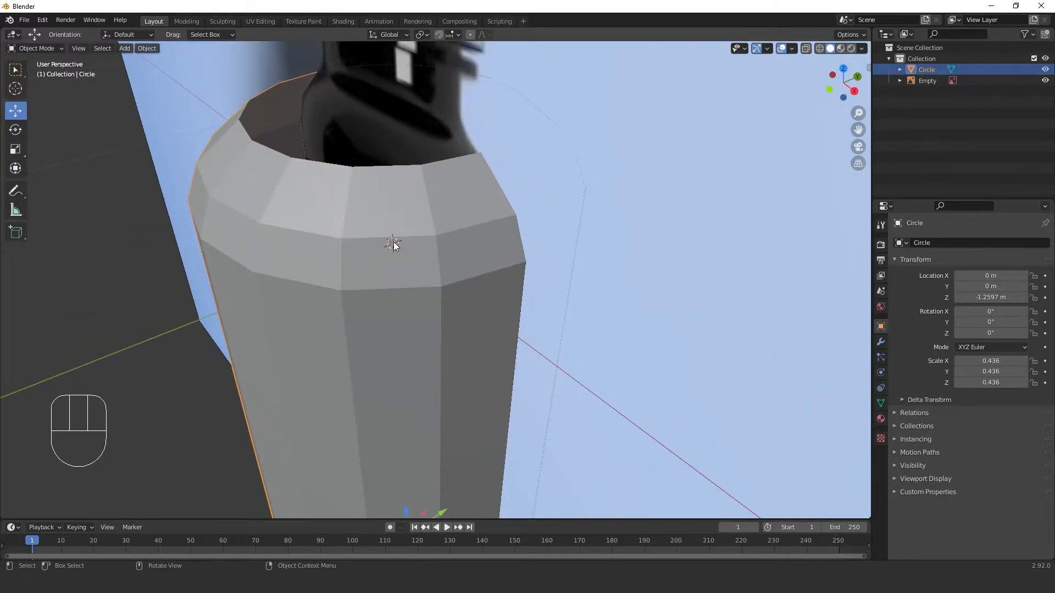
scroll(390, 244, down, 2)
middle_drag(387, 247, 540, 233)
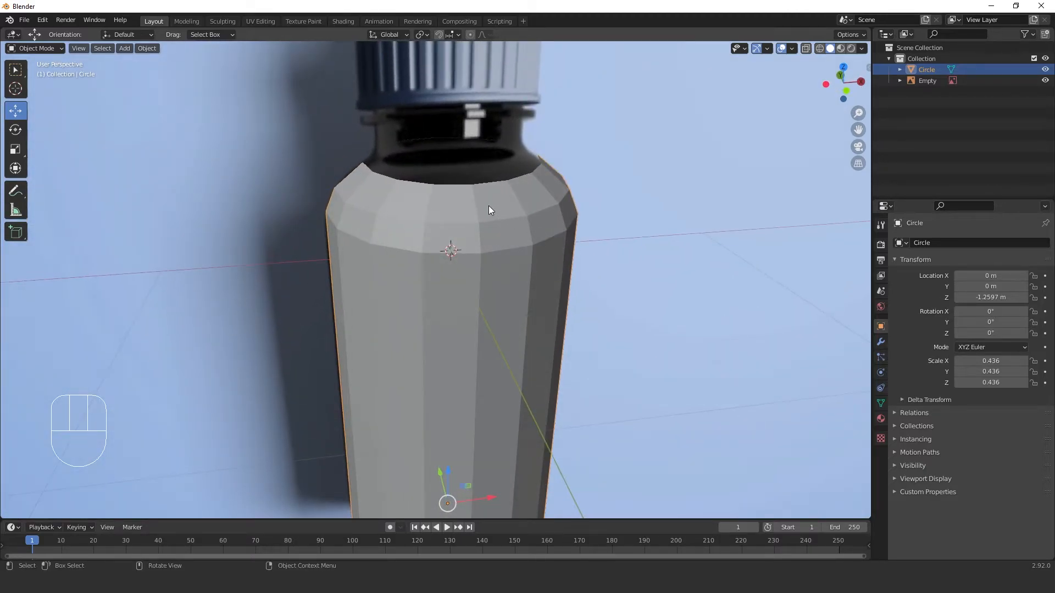
middle_drag(479, 220, 407, 211)
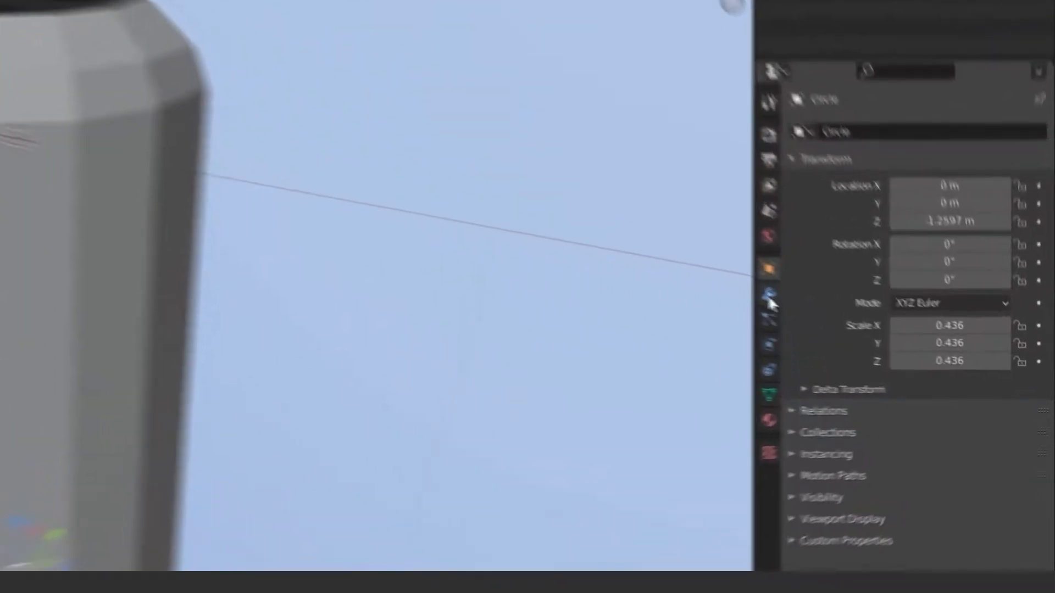
Add a Subdivision Surface modifier to the bottle body and set its viewport levels to 2.
click(769, 297)
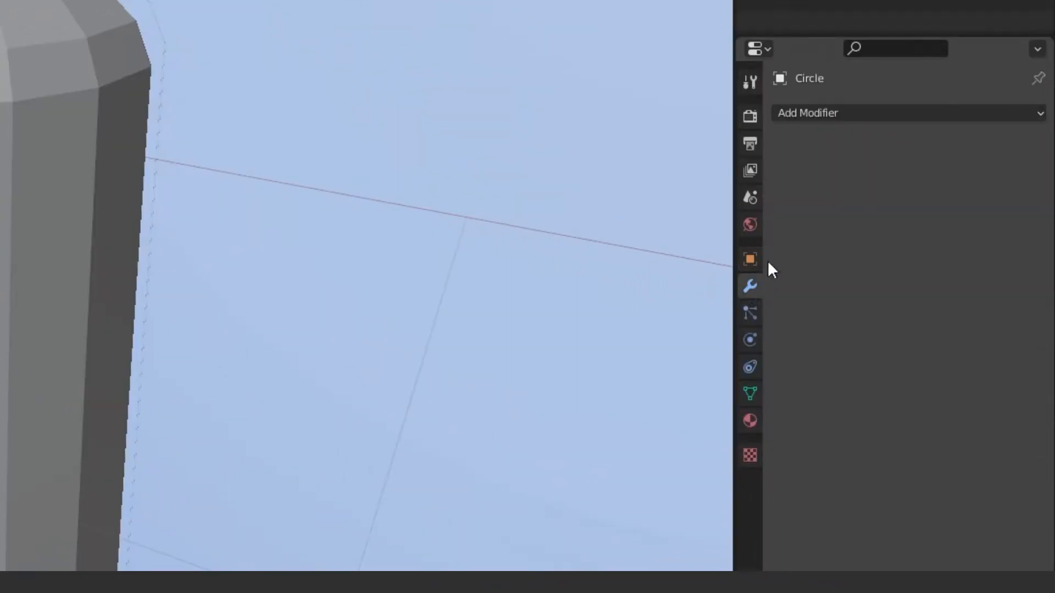
click(863, 115)
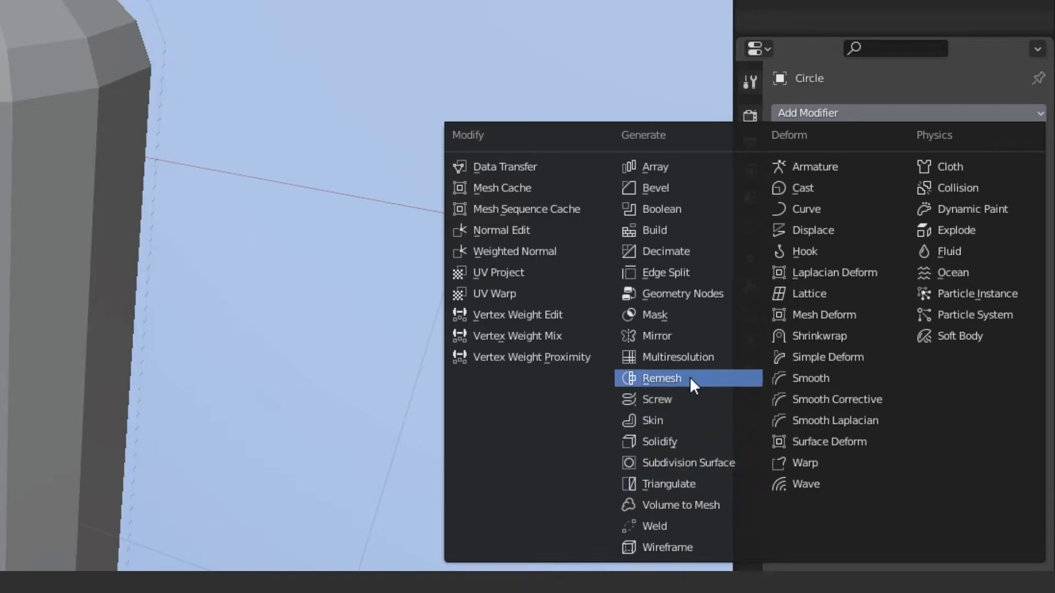
click(704, 462)
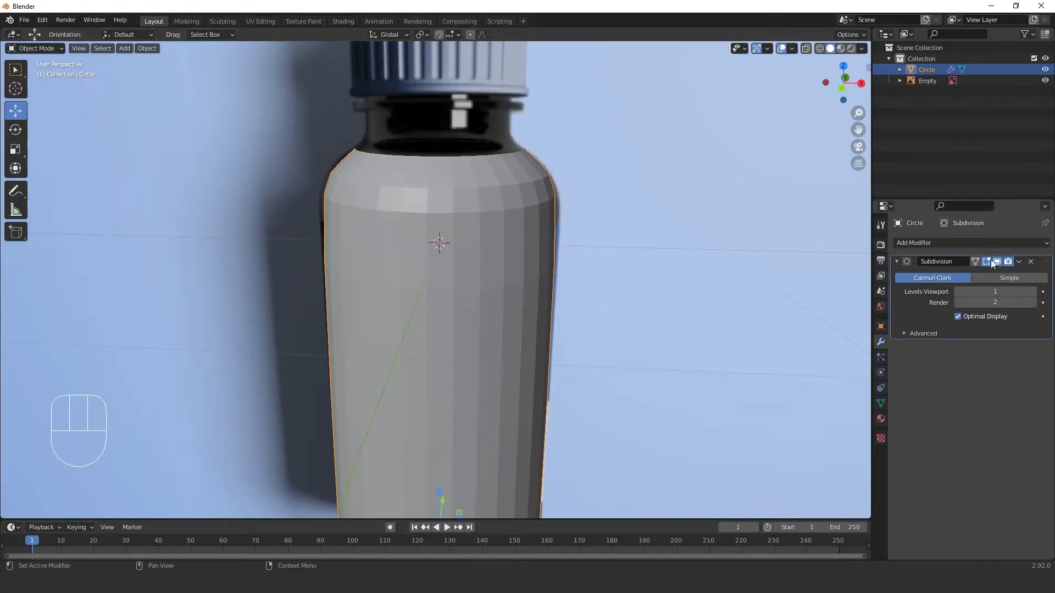
scroll(570, 242, up, 5)
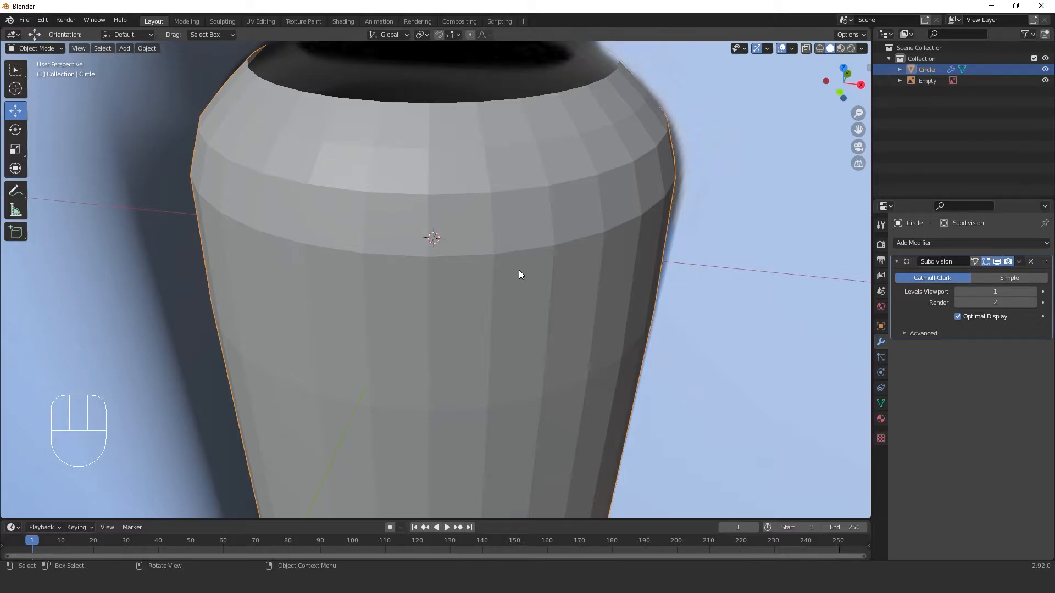
click(1033, 292)
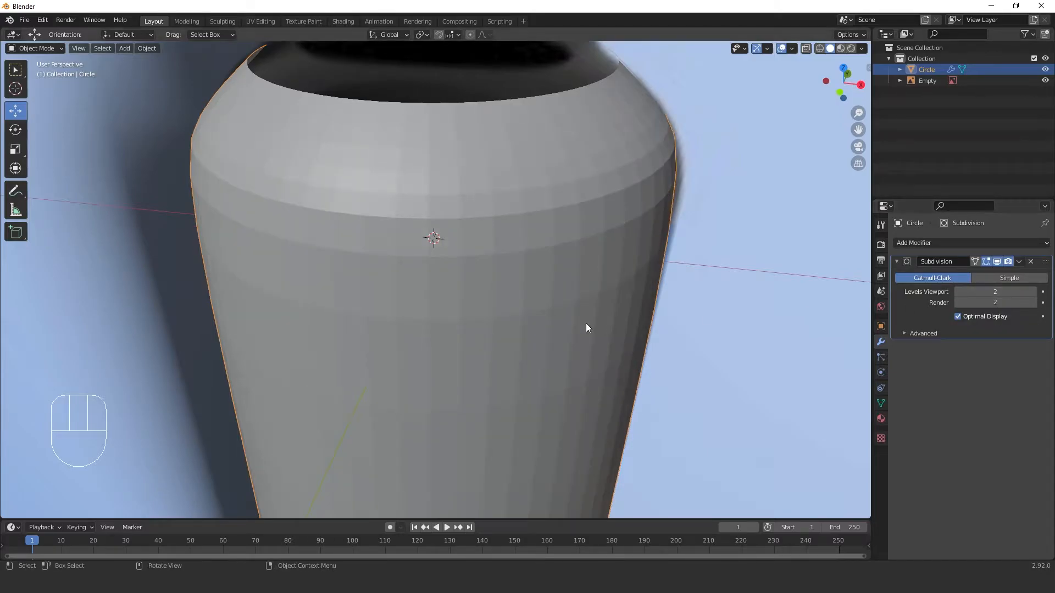
Return to front view and set the Subdivision modifier's render levels to 3.
scroll(601, 322, down, 6)
scroll(593, 300, up, 1)
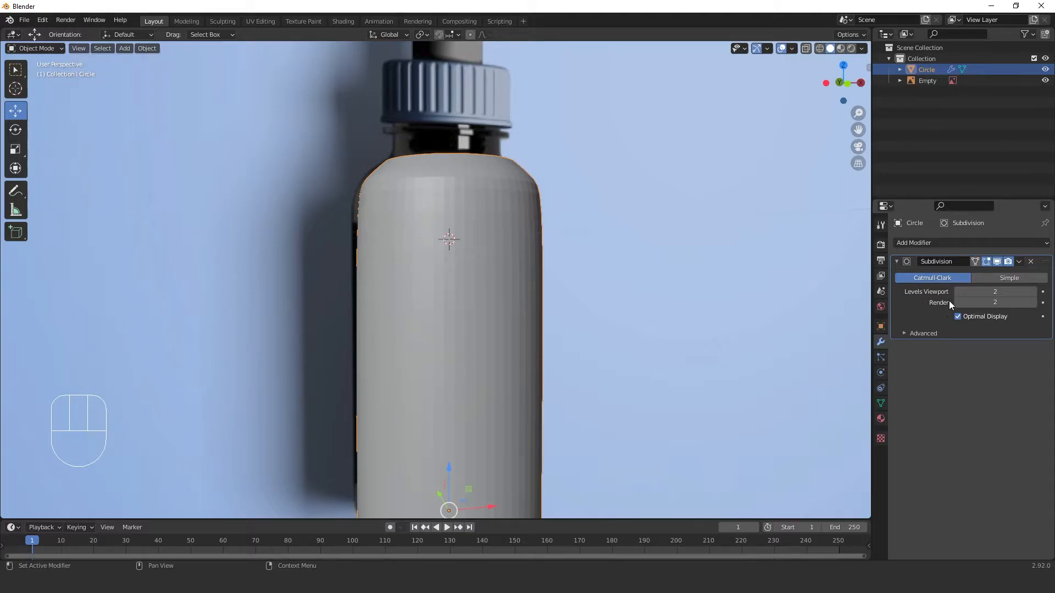
key(KP_1)
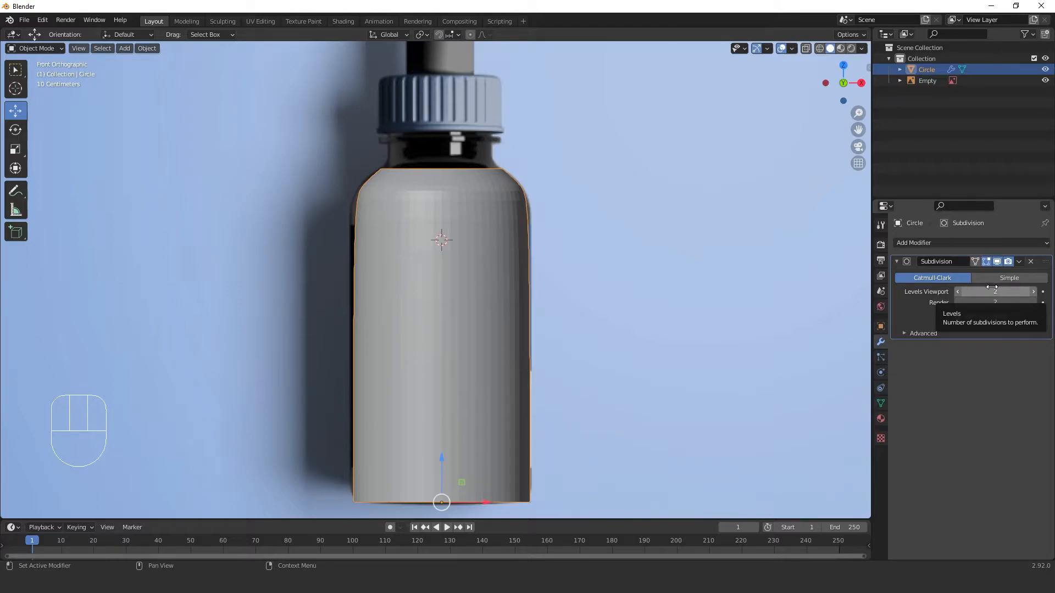
click(1033, 303)
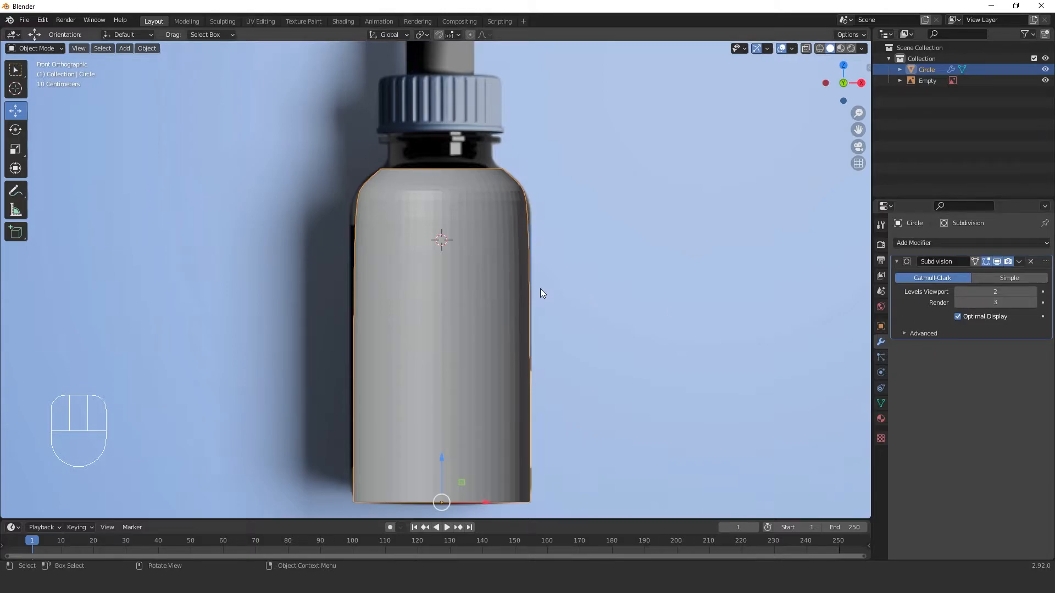
Try the Subdivision modifier's viewport levels at 3, set them back to 2, and view the bottle at an angle.
scroll(513, 286, up, 3)
scroll(513, 285, down, 3)
click(1034, 293)
click(1032, 292)
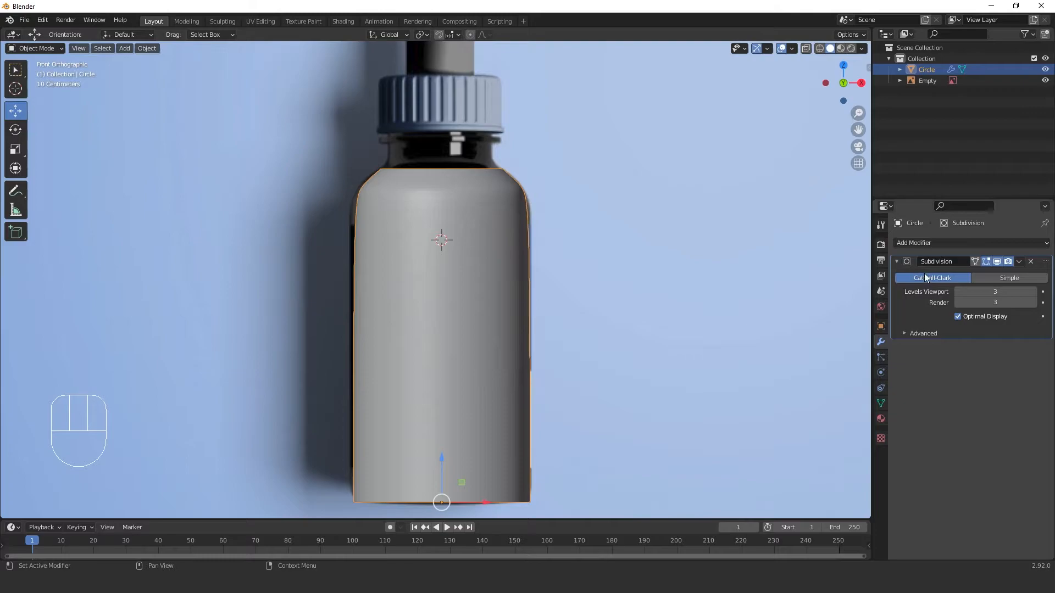
click(958, 291)
middle_drag(573, 334, 401, 284)
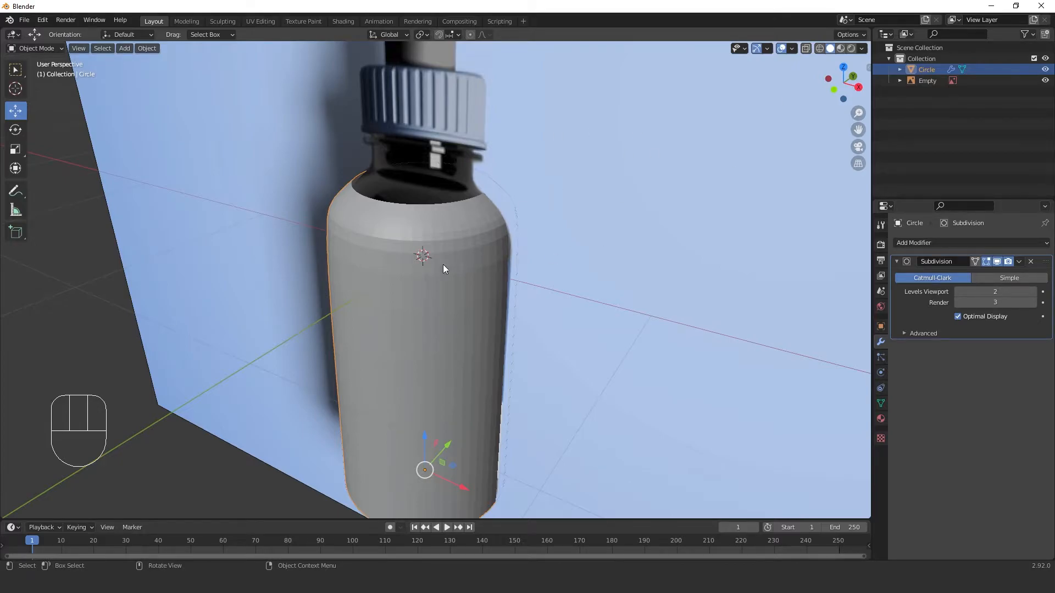
Apply Shade Smooth to the bottle body.
middle_drag(381, 272, 431, 200)
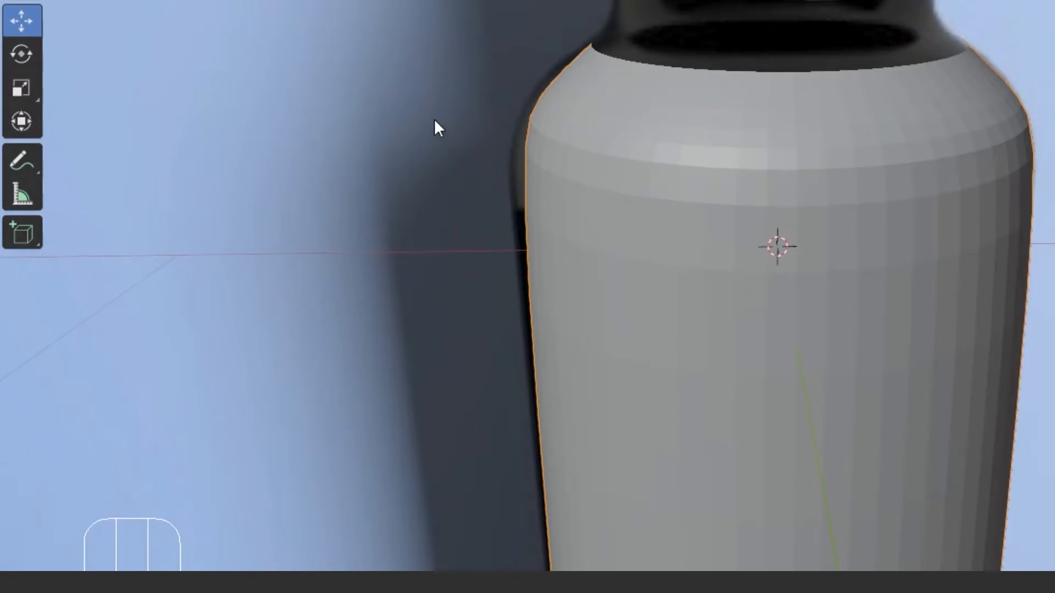
right_click(252, 167)
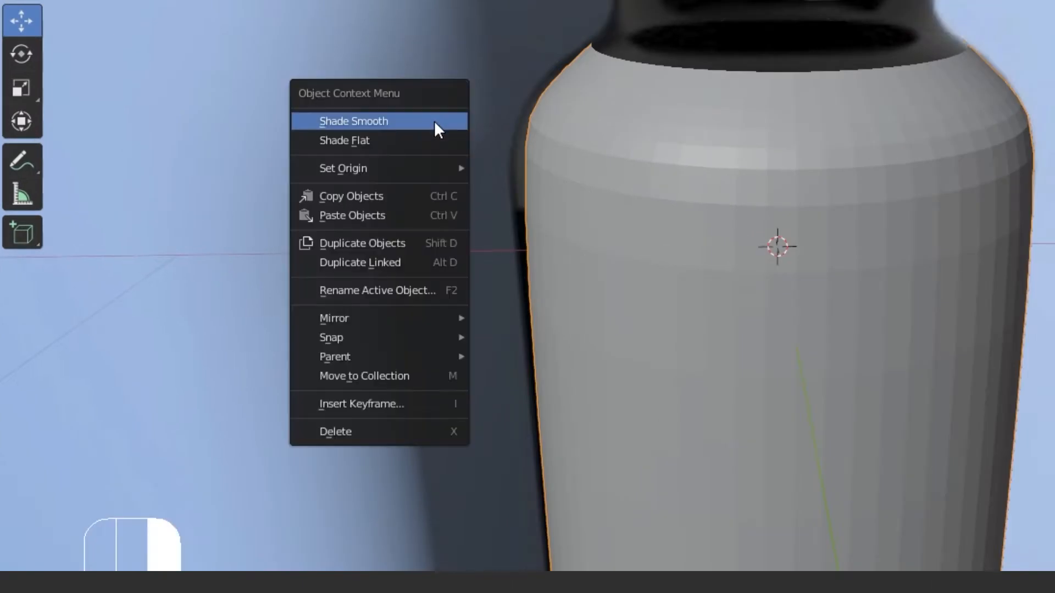
click(434, 121)
scroll(387, 236, down, 3)
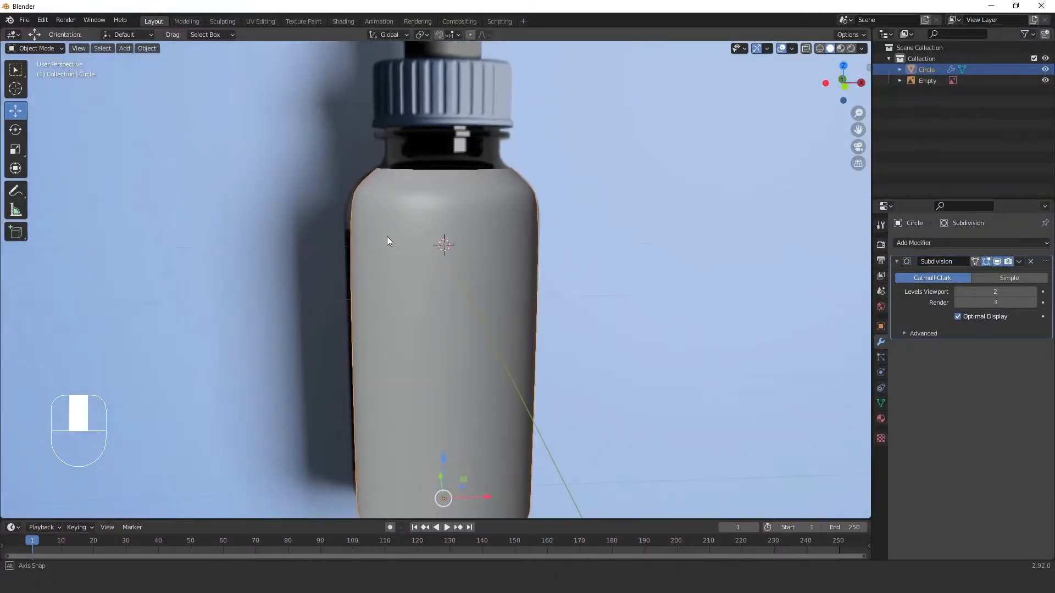
Return to front view and open the bottle body in Edit Mode with the Move tool active.
key(KP_1)
shift+middle_drag(385, 240, 345, 262)
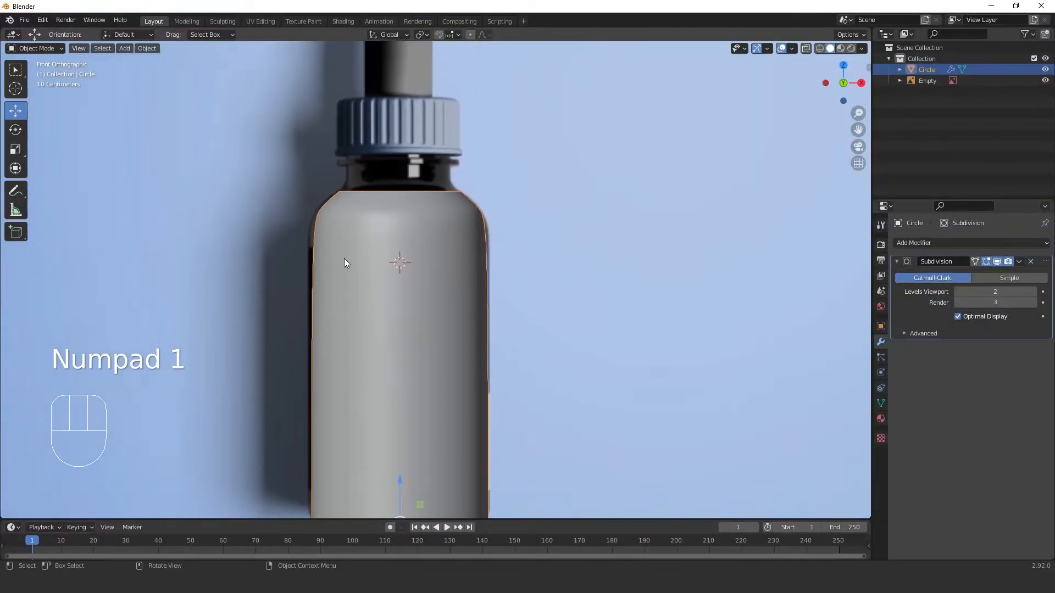
scroll(345, 263, up, 3)
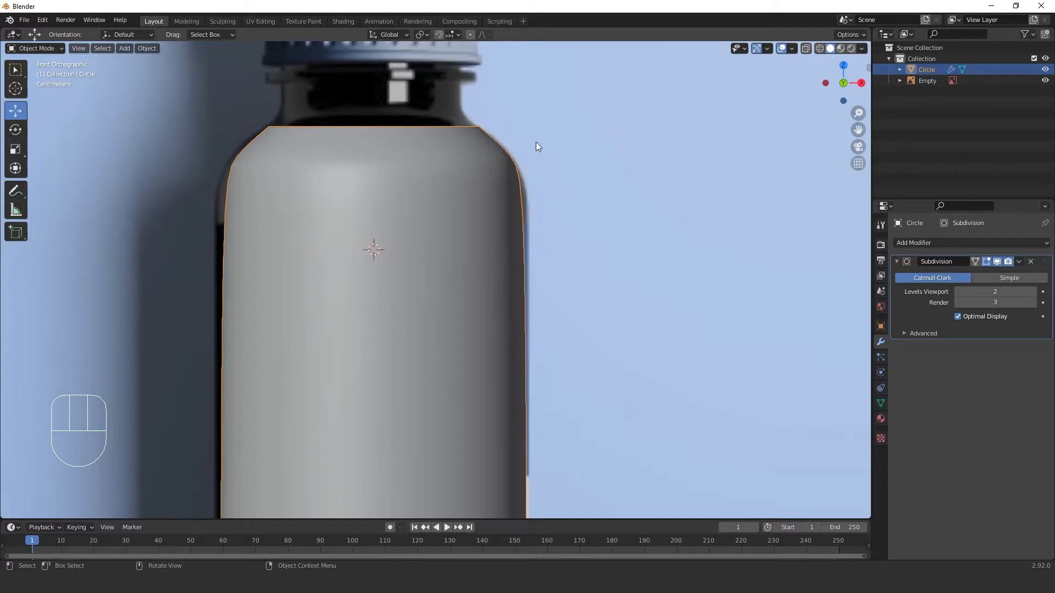
click(64, 49)
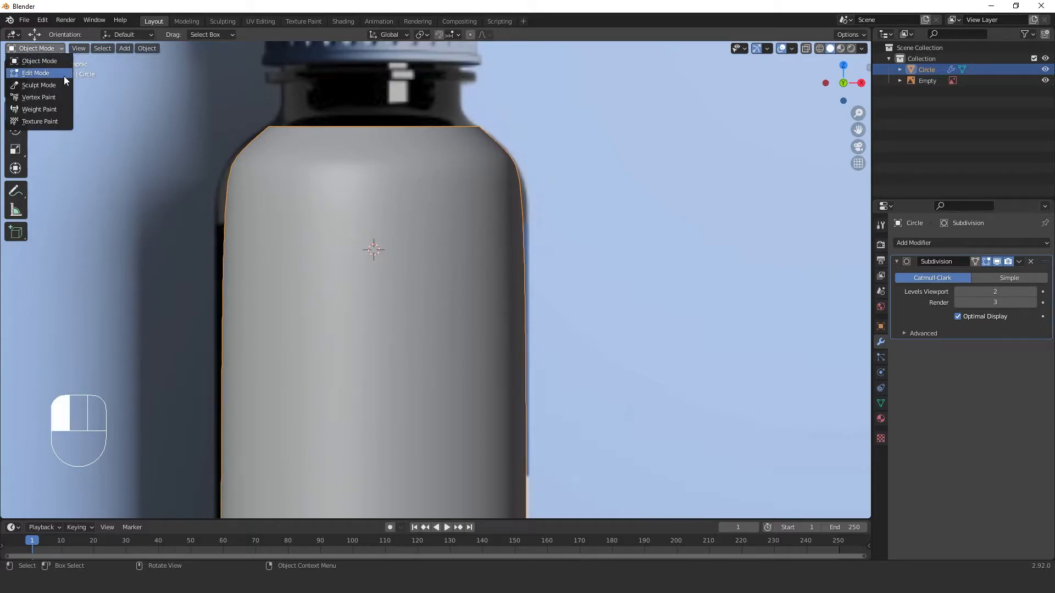
click(64, 76)
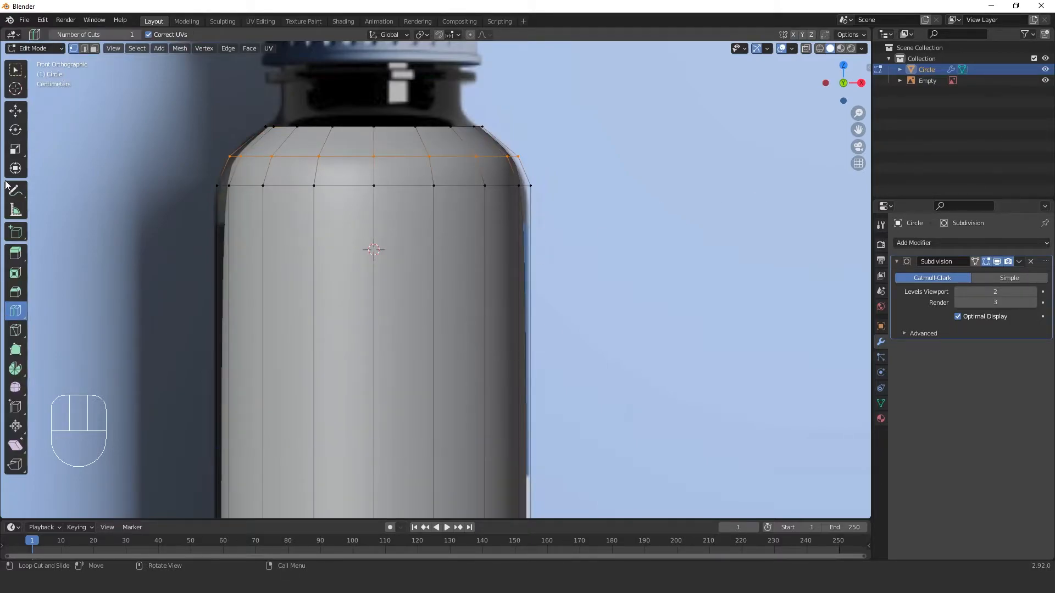
click(15, 111)
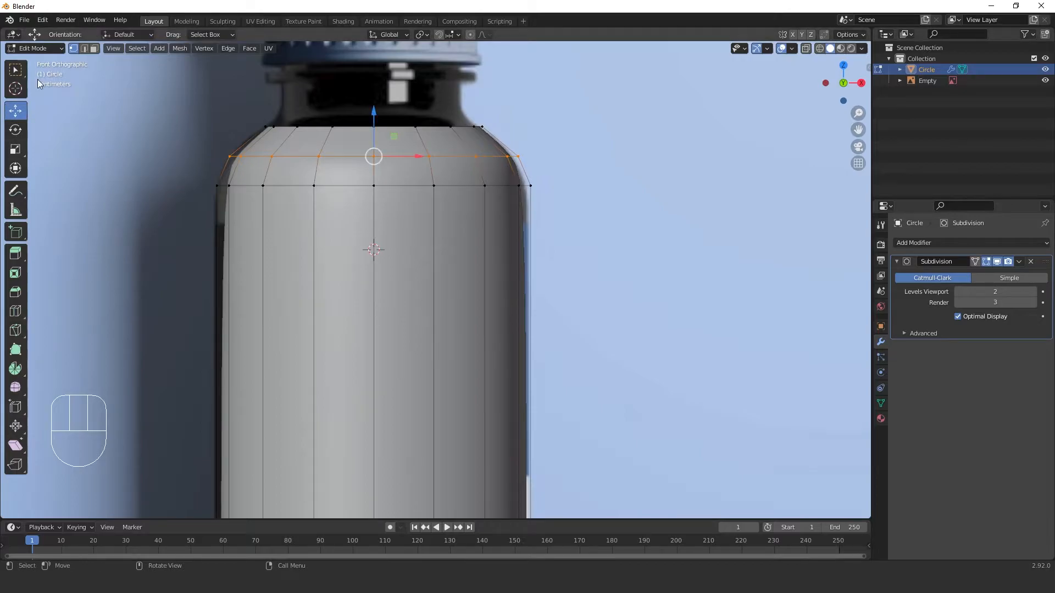
Try a loop cut around the bottle body, slid up toward the shoulder, and undo it.
key(ctrl+r)
click(523, 289)
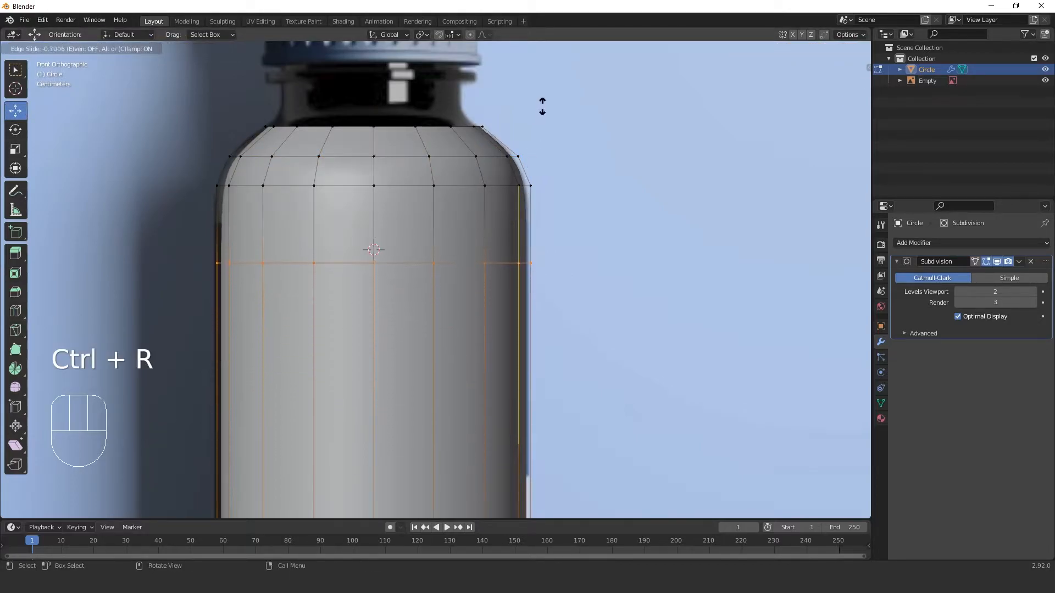
click(544, 74)
scroll(522, 187, down, 2)
key(ctrl+z)
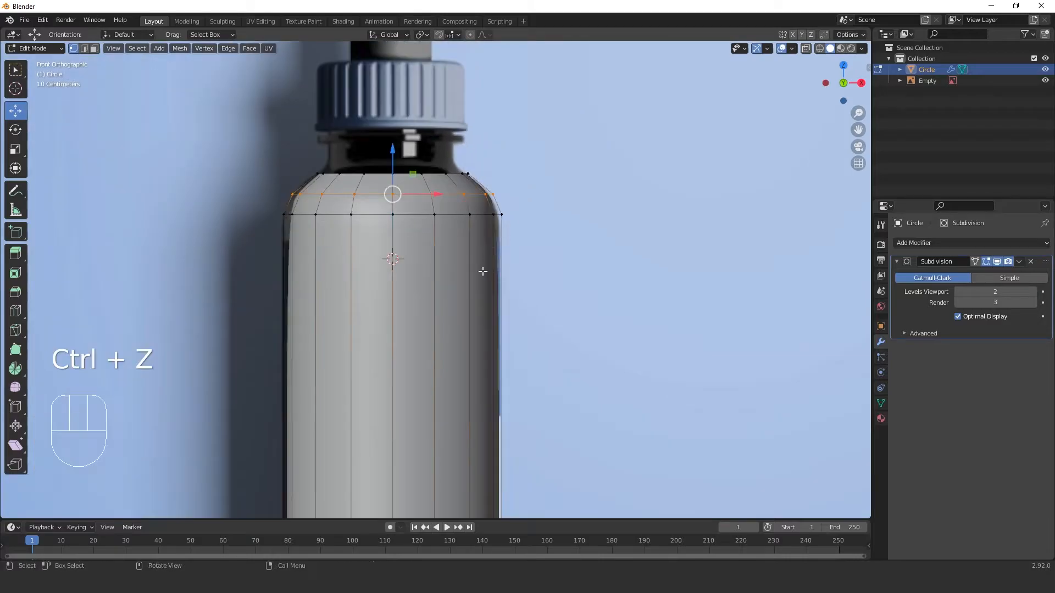
Add a loop cut around the middle of the bottle's straight side without sliding it.
key(ctrl+r)
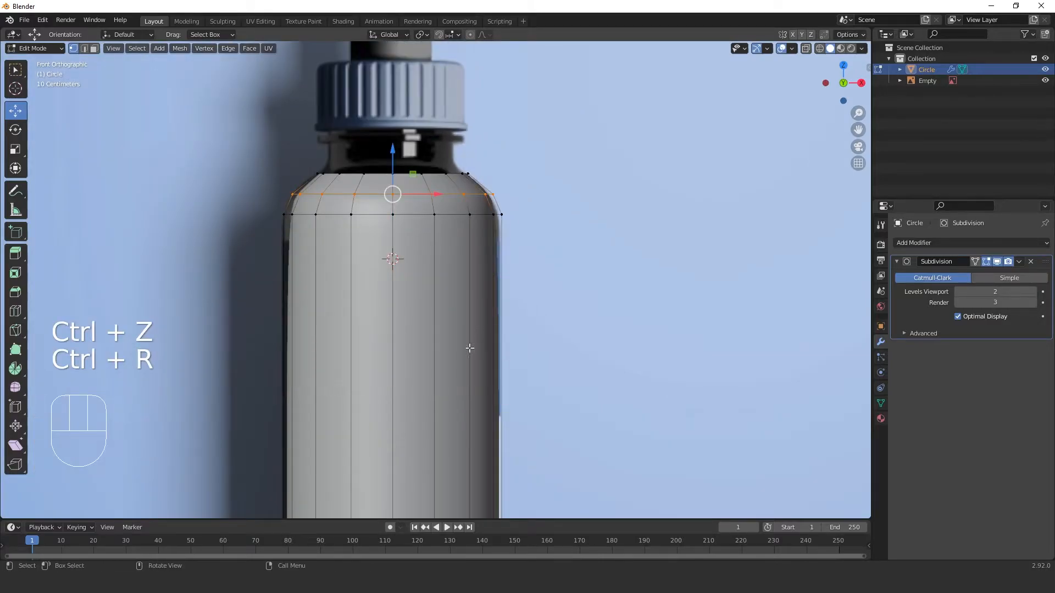
key(ctrl+r)
click(486, 354)
right_click(479, 353)
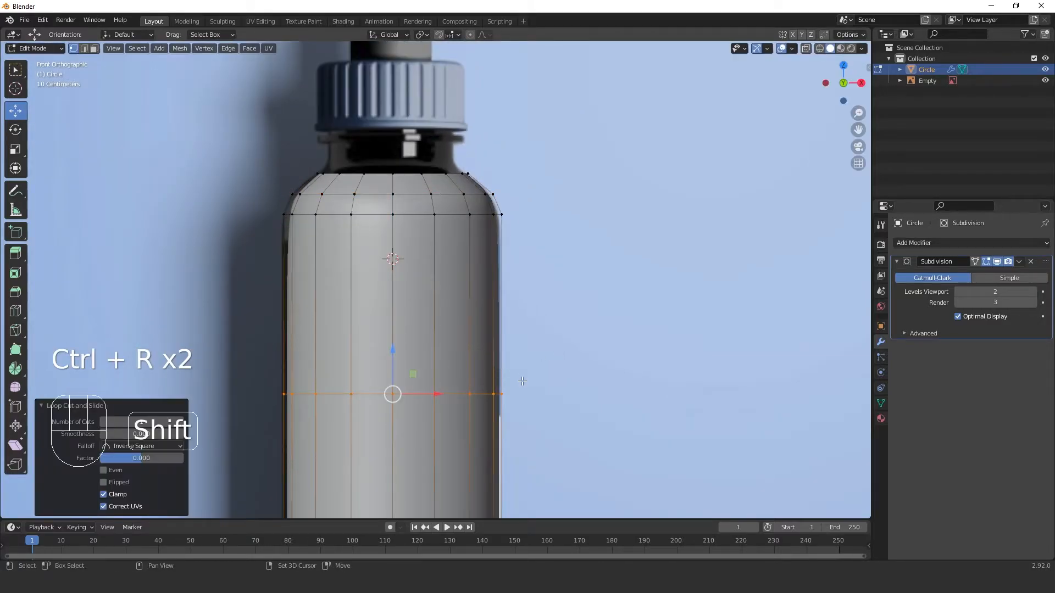
shift+middle_drag(522, 381, 545, 304)
Edge-slide the new loop up the straight side to just below the shoulder, with a factor of about -0.86.
drag(415, 270, 536, 361)
key(ctrl+z)
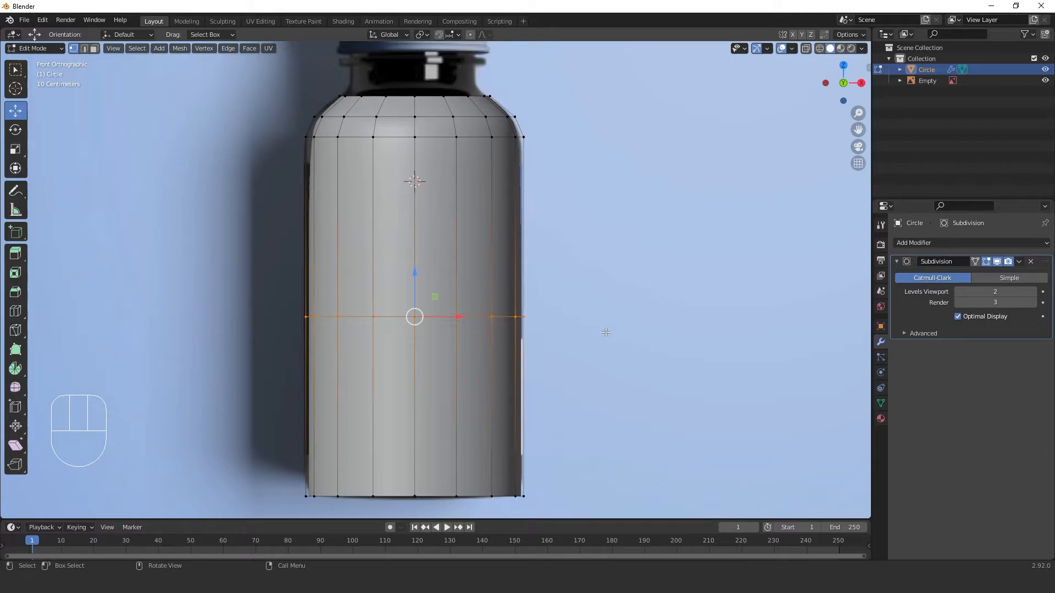
key(g)
key(g)
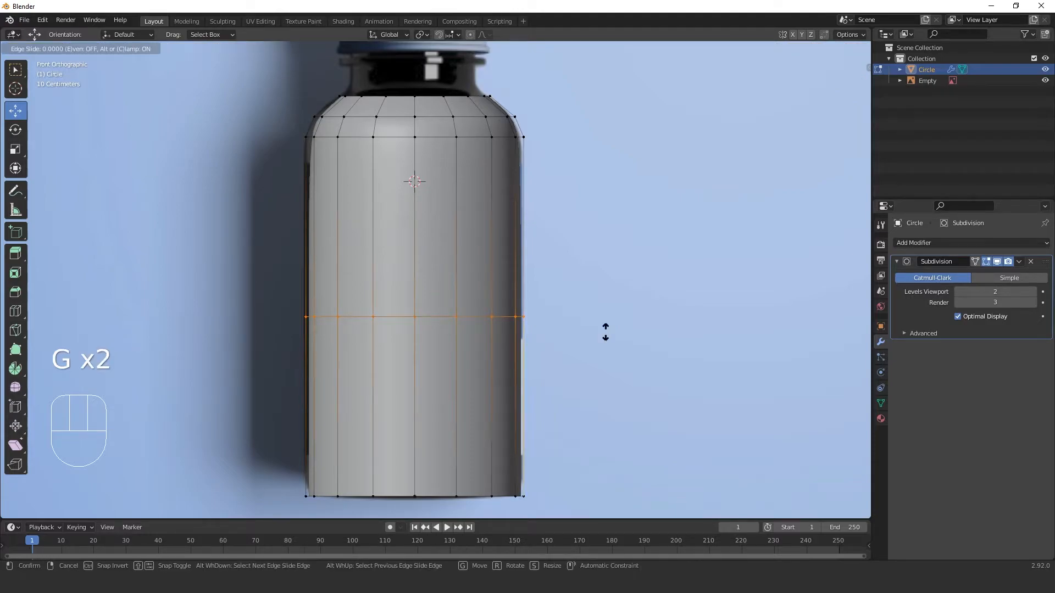
click(660, 177)
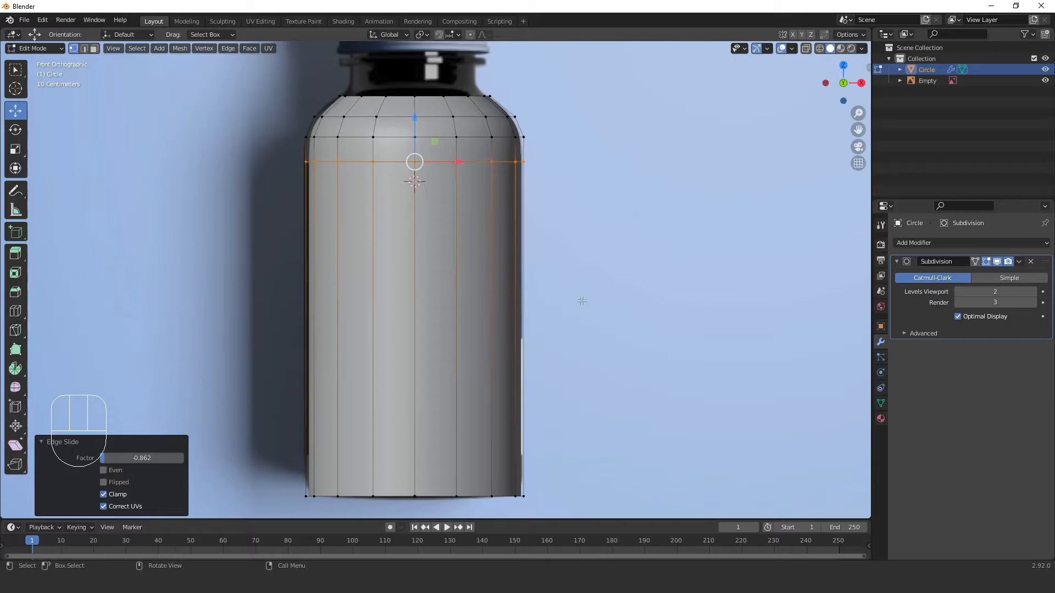
Try scaling the bottle's bottom edge loop outward so the body flares.
scroll(456, 463, down, 1)
alt+click(442, 460)
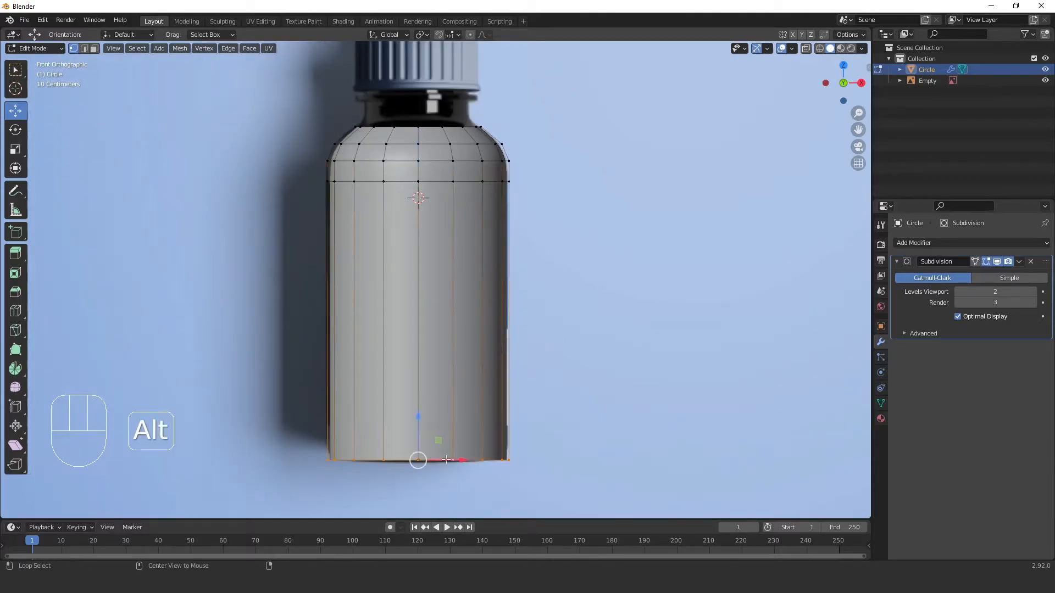
key(s)
click(660, 352)
Try adding a loop cut around the middle of the flared body and undo a freehand move of it.
key(ctrl+r)
click(509, 292)
right_click(502, 284)
drag(422, 282, 522, 296)
key(ctrl+z)
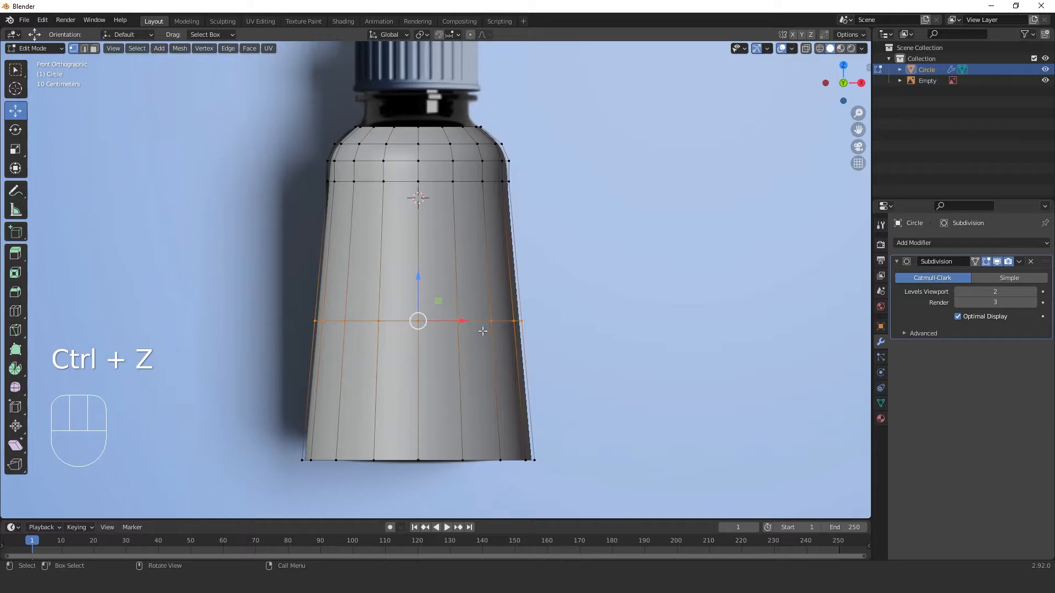
Try edge-sliding the middle loop along the flared sides, and undo the loop cut and the bottom scaling.
key(g)
key(g)
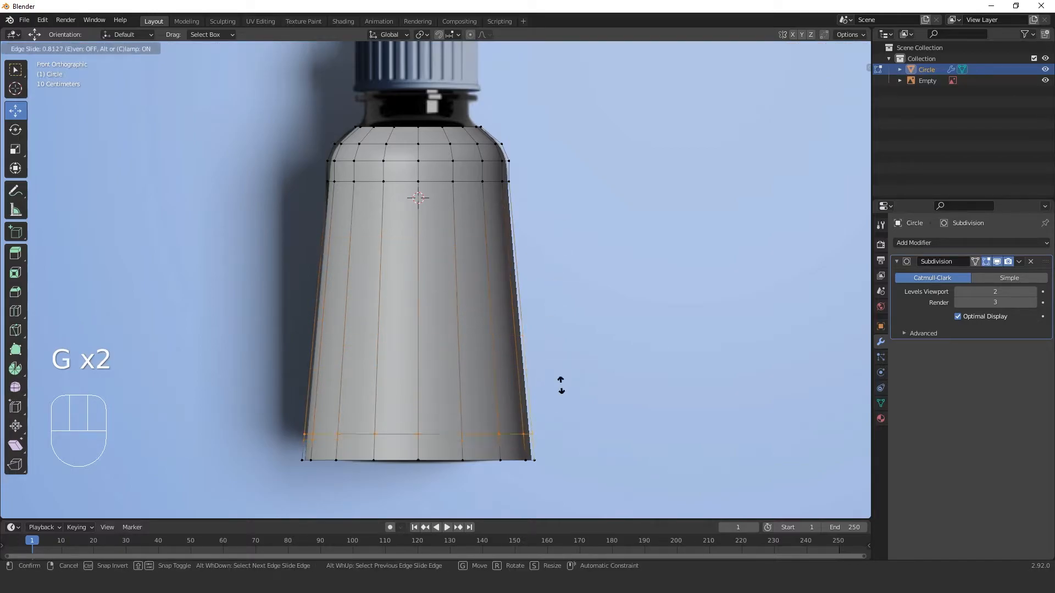
click(622, 237)
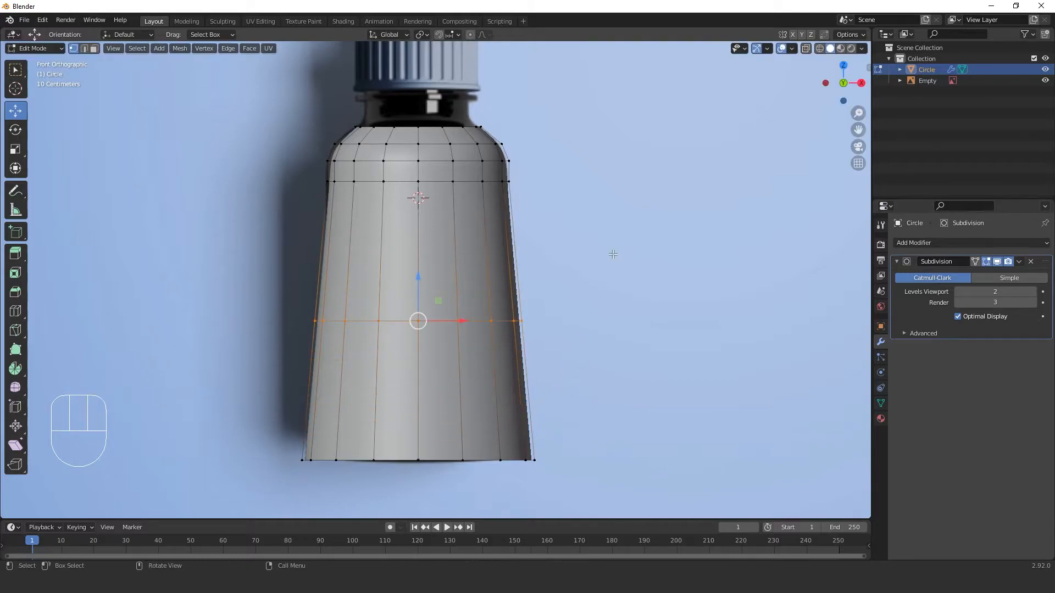
key(ctrl+z)
key(ctrl+z)
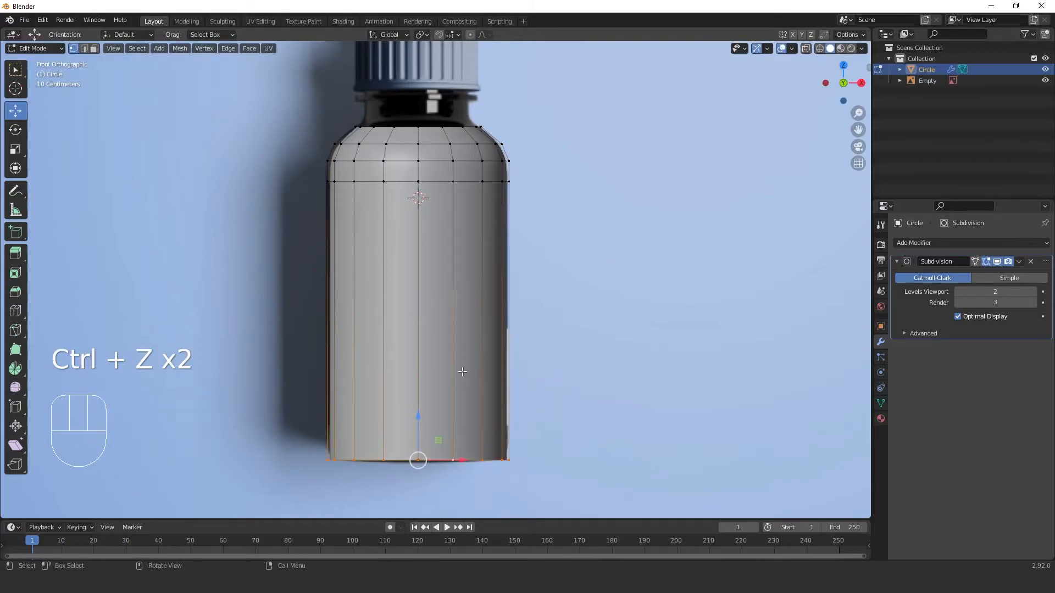
Select the edge loop around the bottle's open top and view it at an angle.
shift+middle_drag(482, 260, 443, 384)
scroll(399, 337, up, 4)
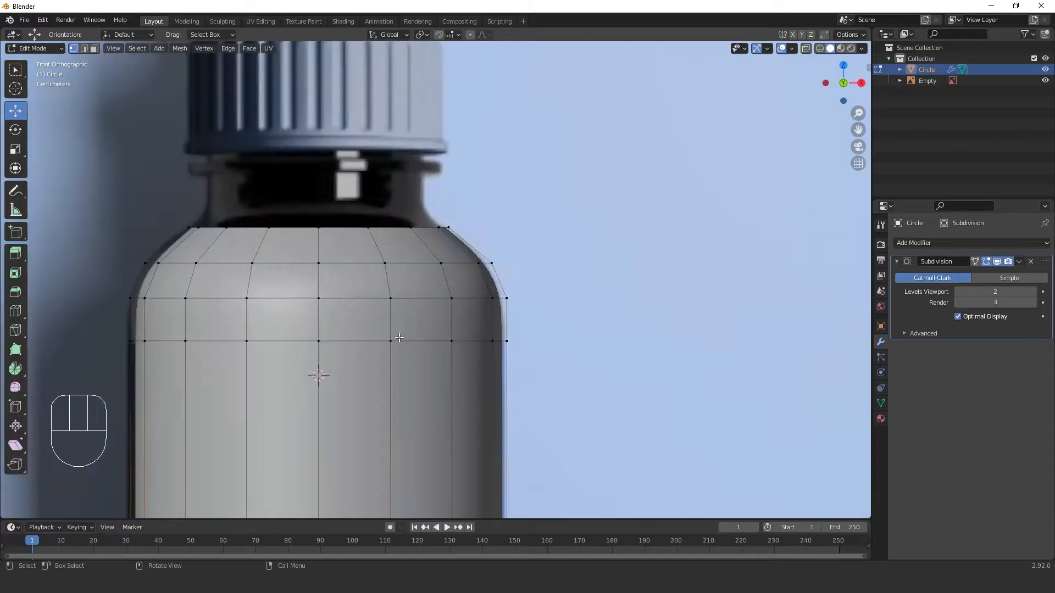
click(352, 224)
alt+click(351, 228)
middle_drag(351, 230, 471, 291)
In Object Mode, move the reference image back about 0.564 m along Y, and reselect the bottle body.
key(Tab)
middle_drag(540, 349, 459, 307)
click(459, 307)
drag(437, 272, 551, 253)
middle_drag(430, 317, 423, 308)
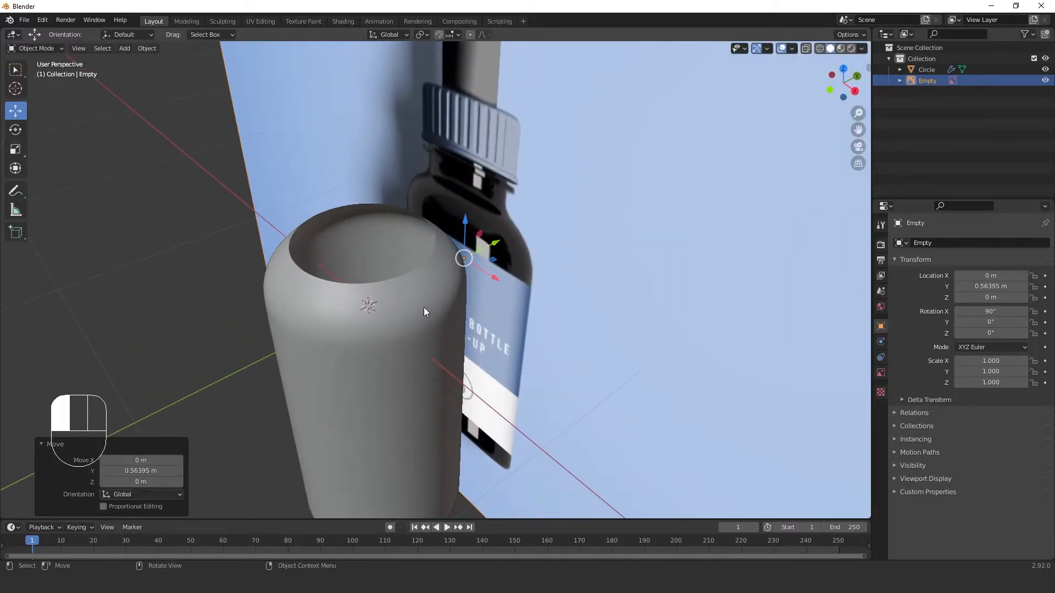
click(423, 308)
Examine the bottle's open top and its selected edge loop in Edit Mode from several angles.
middle_drag(397, 356, 500, 313)
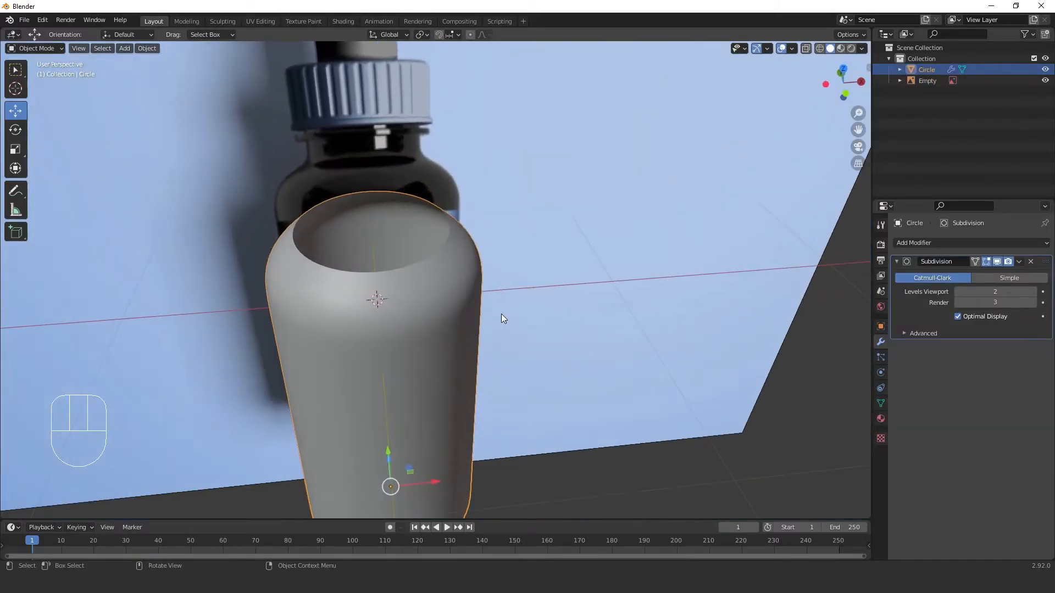
key(KP_1)
scroll(391, 189, up, 3)
key(Tab)
middle_drag(507, 230, 461, 289)
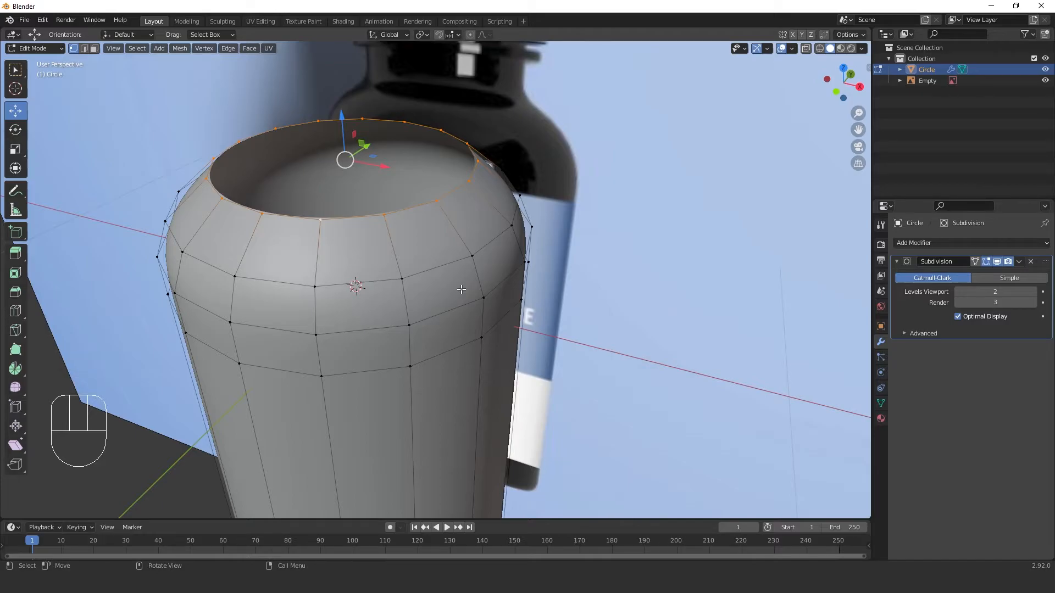
middle_drag(462, 287, 499, 292)
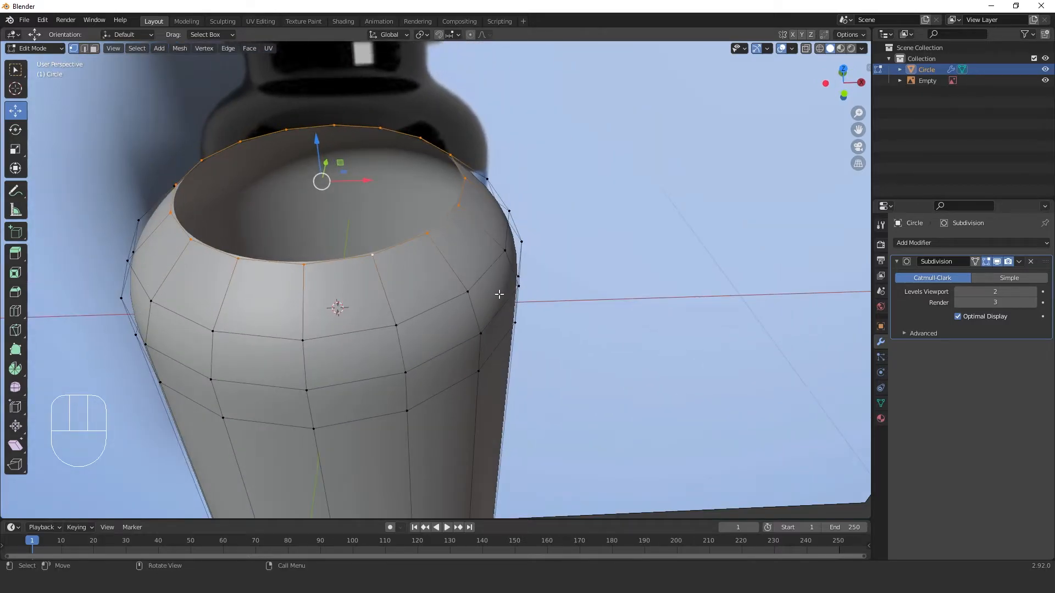
In Object Mode, try scaling the whole bottle uniformly, along X and along Y, cancelling each attempt.
key(Tab)
scroll(438, 309, down, 4)
key(s)
right_click(576, 307)
key(s)
key(x)
right_click(614, 322)
key(s)
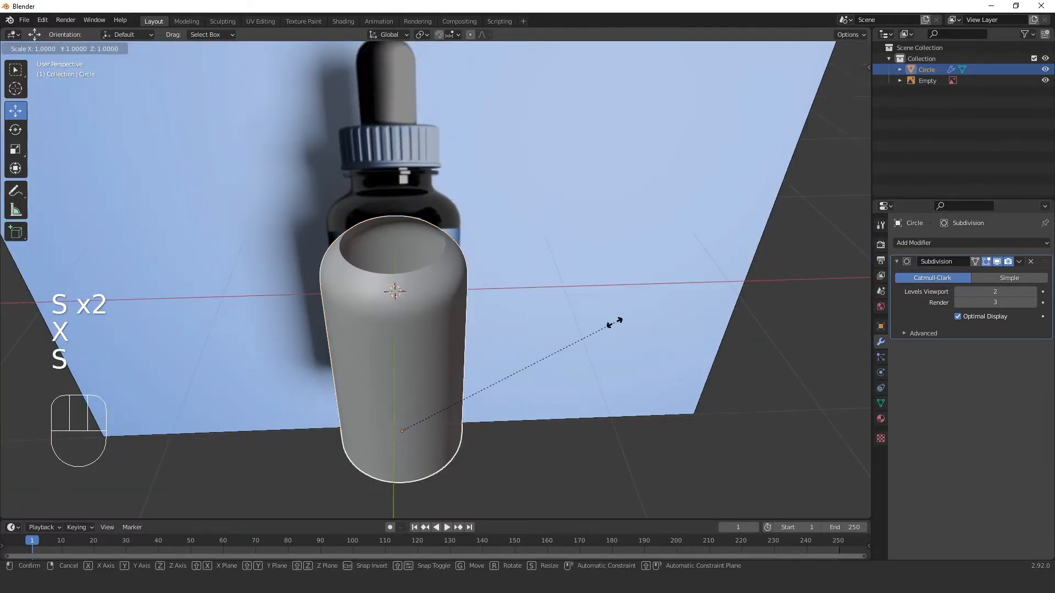
key(y)
right_click(554, 338)
Return to front view and Edit Mode with the bottle's top edge loop selected, leaving it in place.
middle_drag(554, 338, 543, 311)
middle_drag(488, 338, 463, 329)
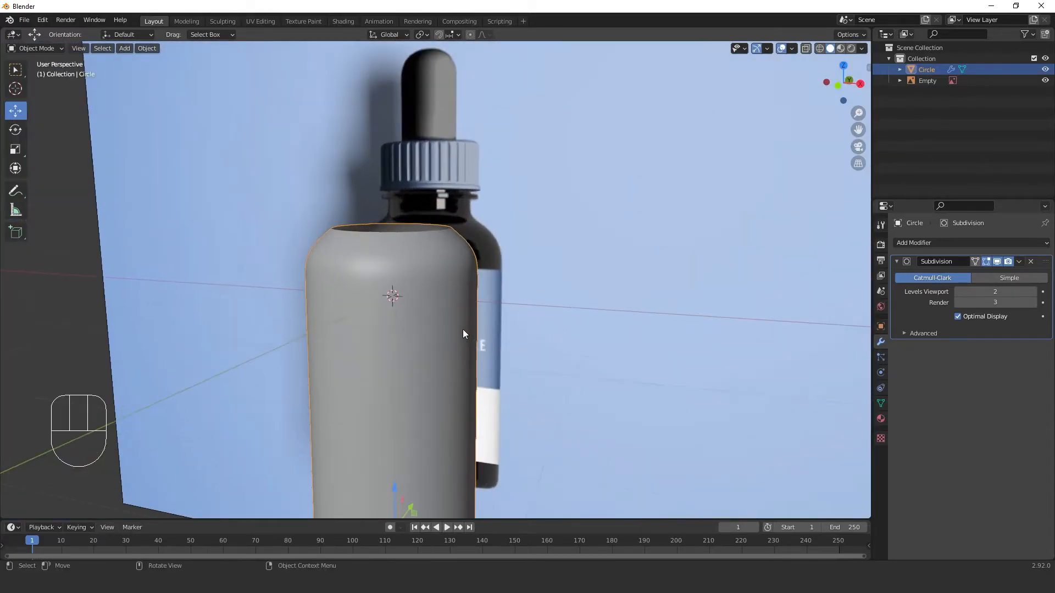
scroll(463, 329, up, 3)
key(KP_1)
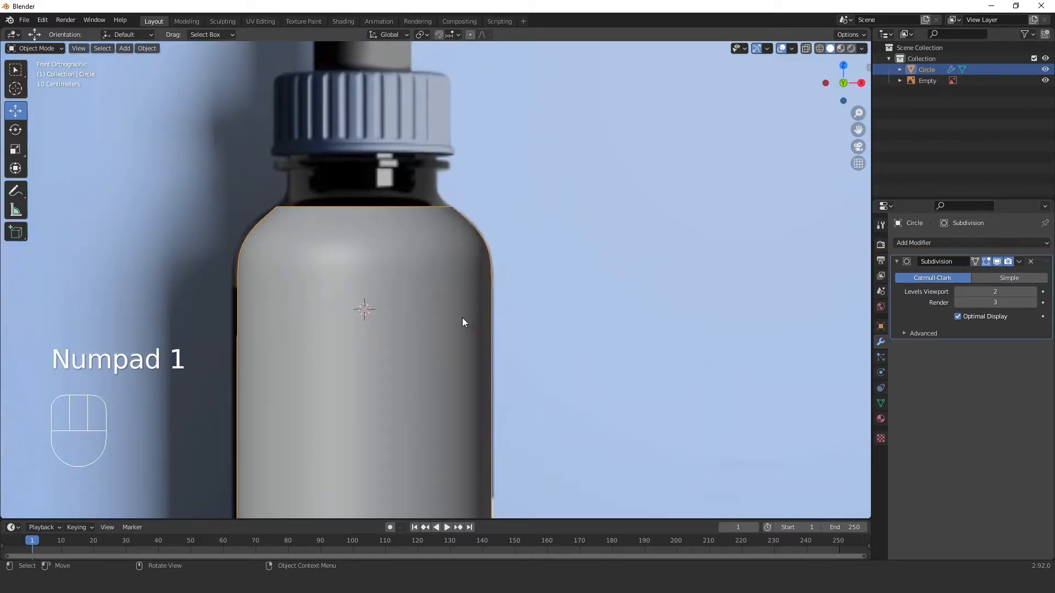
key(Tab)
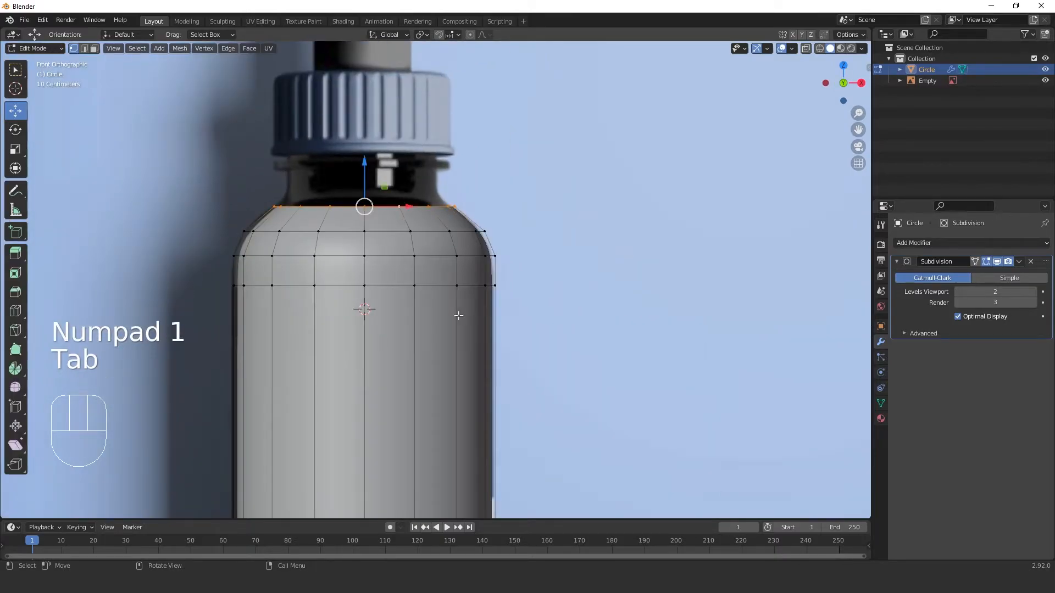
key(g)
right_click(423, 245)
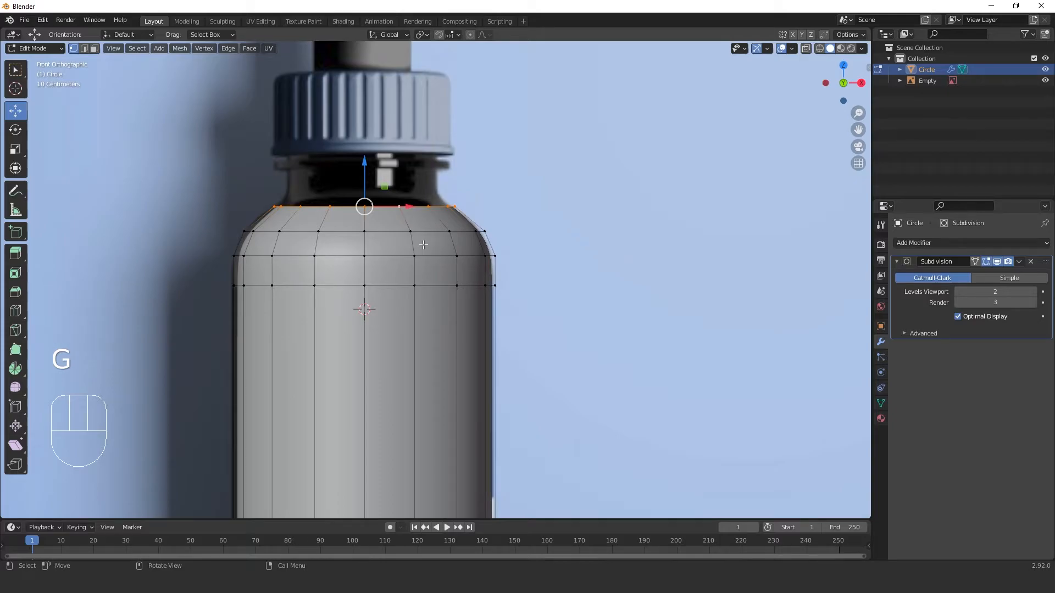
Try extruding the top edge loop about 0.18 m upward along Z for the neck, and undo it.
key(e)
key(z)
click(460, 233)
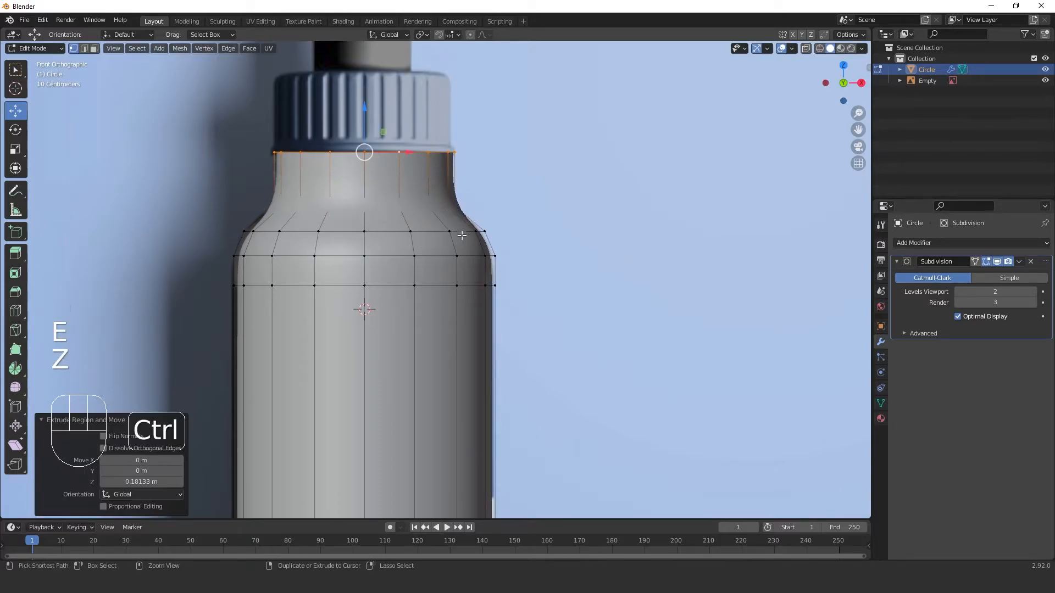
key(ctrl+z)
middle_drag(460, 234, 422, 282)
key(ctrl+z)
key(ctrl+z)
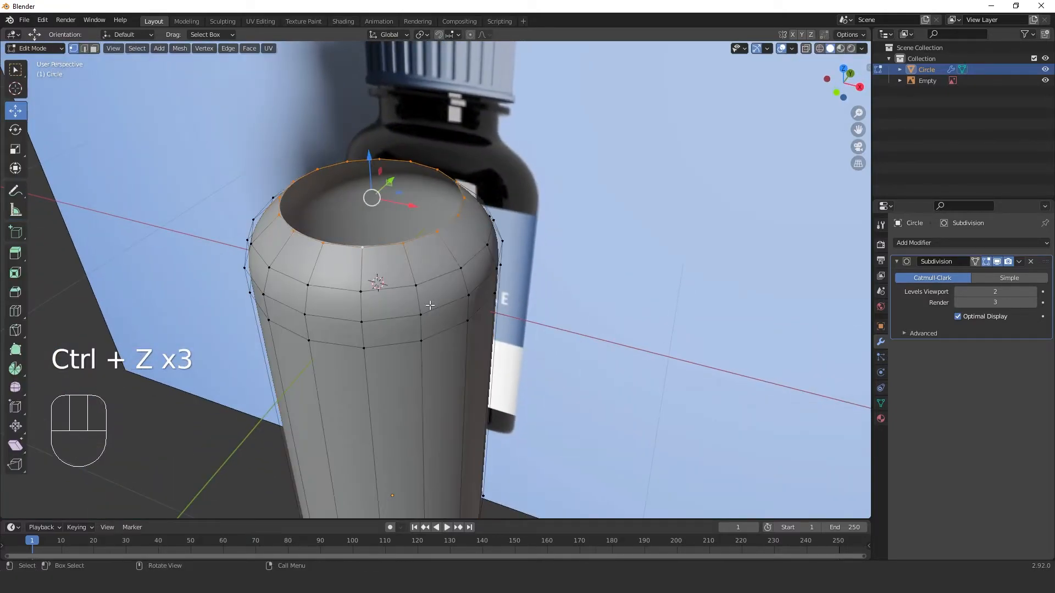
Select the full edge loop around the open top, and reduce the selection to one front vertex of it.
scroll(405, 274, up, 1)
click(395, 241)
alt+click(390, 239)
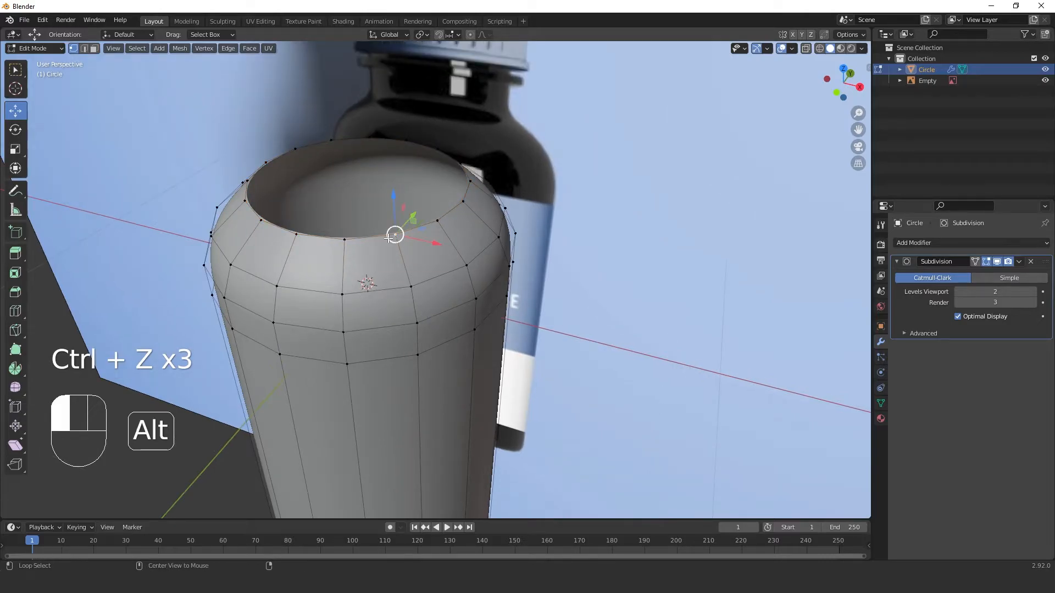
key(g)
right_click(400, 247)
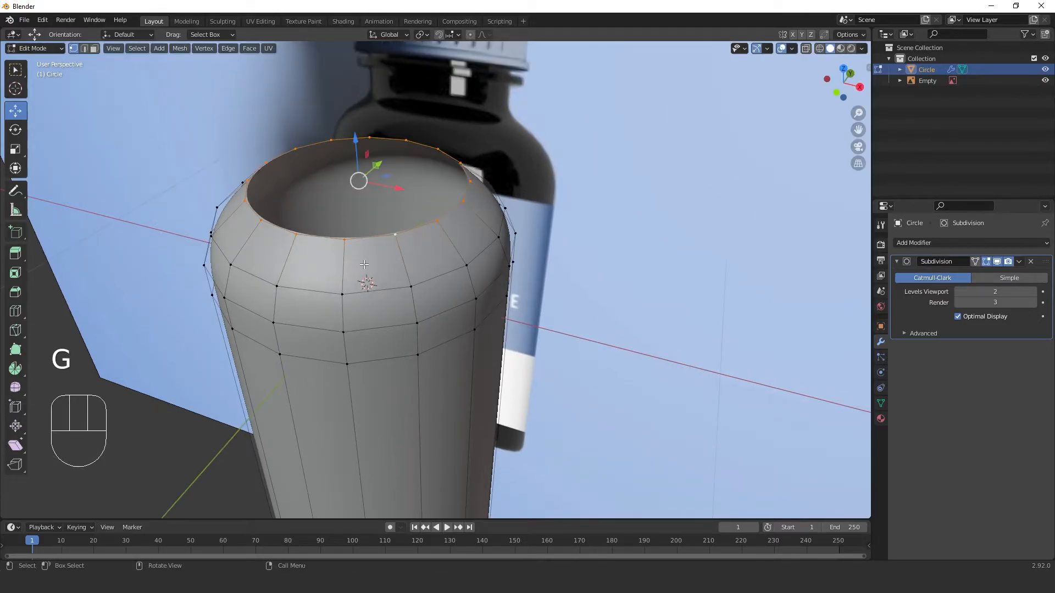
click(397, 235)
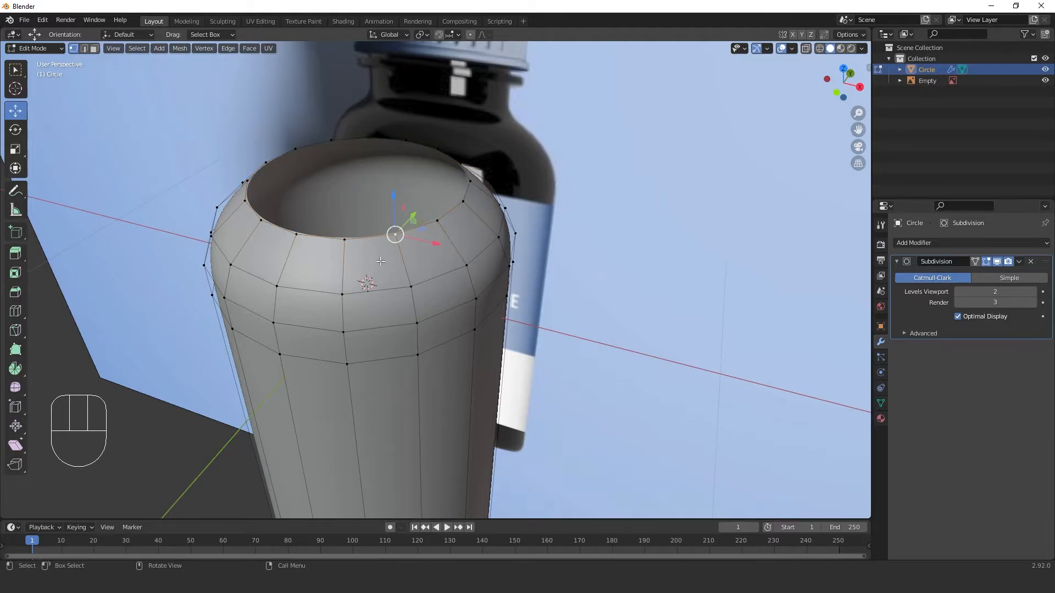
Select the full edge loop around the bottle's open top and return to the front view.
alt+click(352, 240)
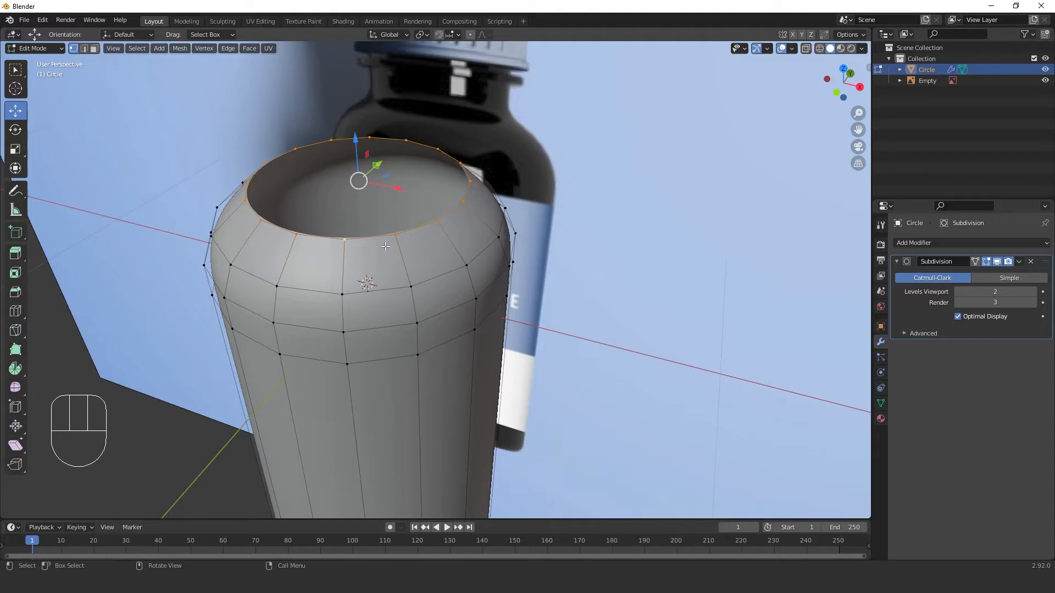
middle_drag(385, 246, 414, 234)
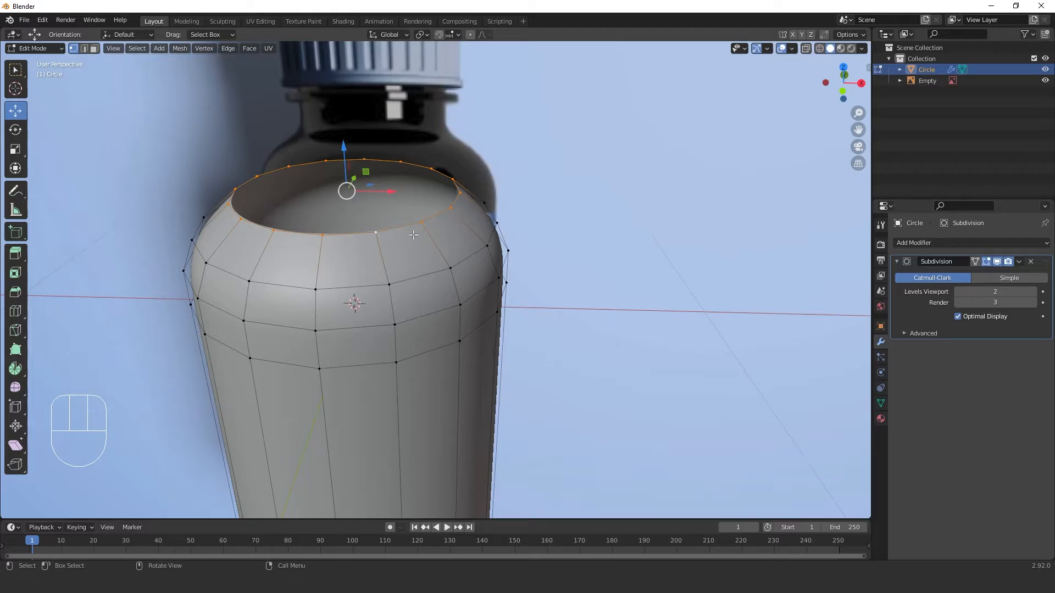
middle_drag(413, 235, 434, 245)
alt+click(430, 250)
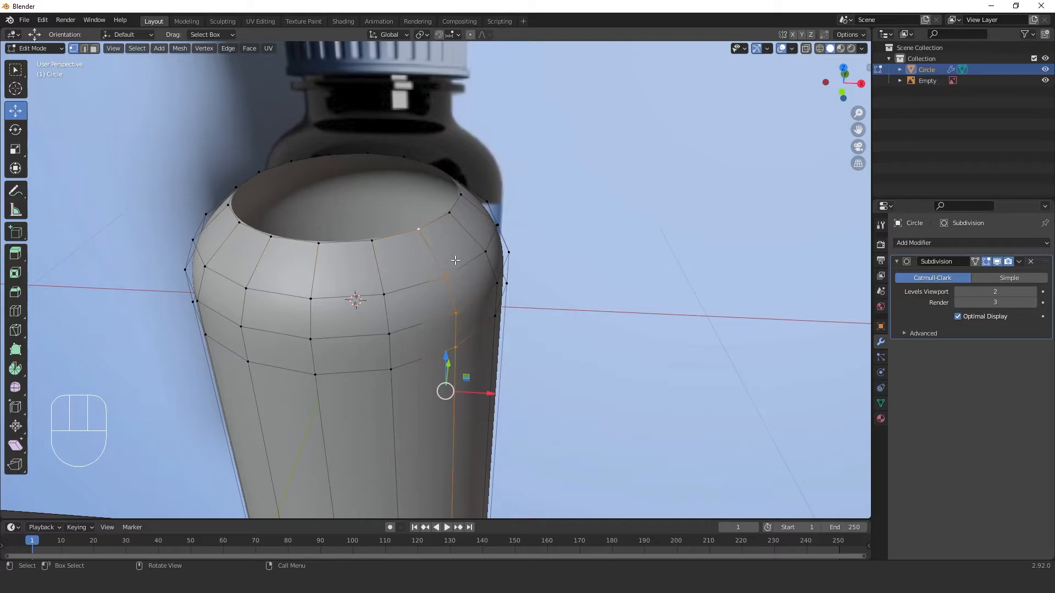
alt+click(407, 229)
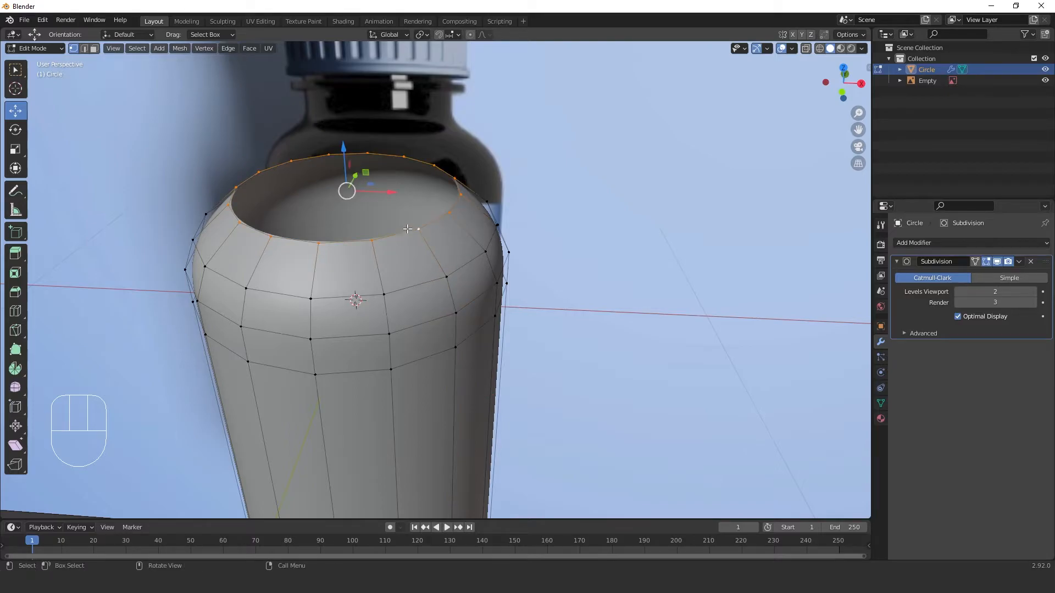
key(KP_1)
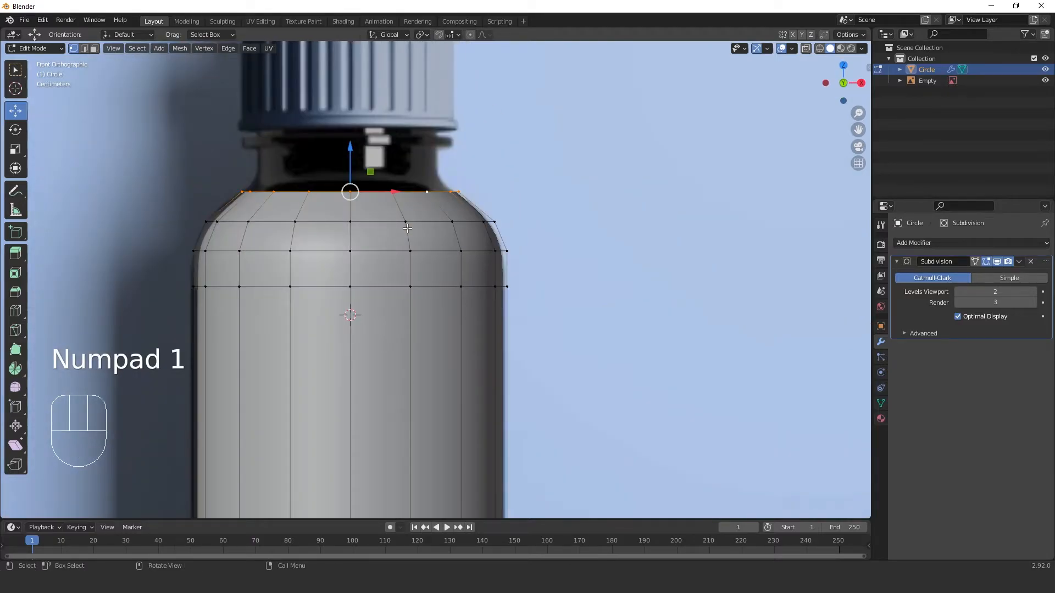
Scale the top edge loop inward in two passes and raise it about 0.02 m to meet the reference neck's base.
key(s)
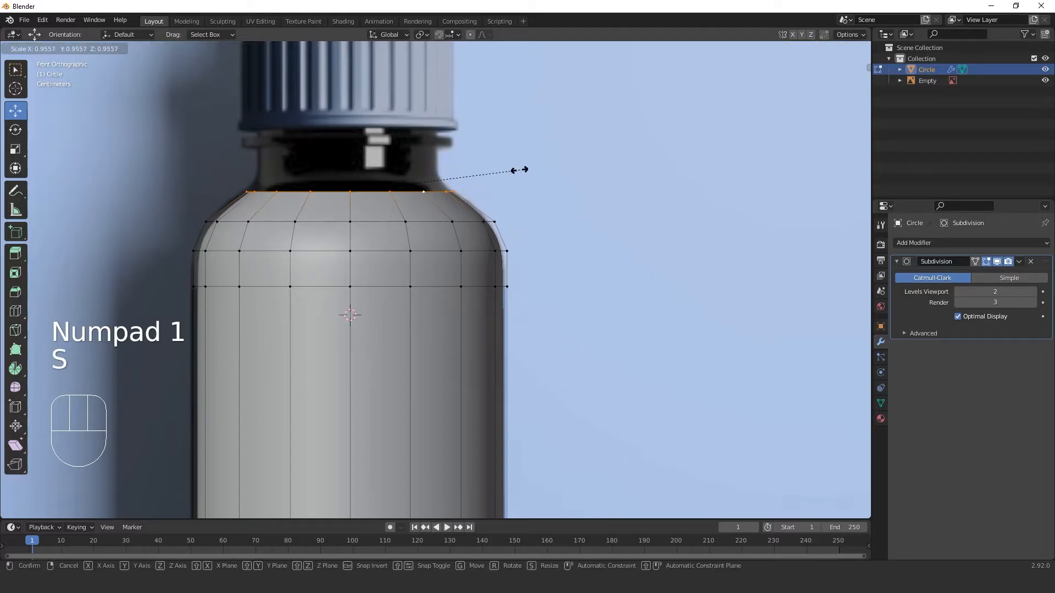
click(405, 173)
drag(350, 150, 372, 137)
key(s)
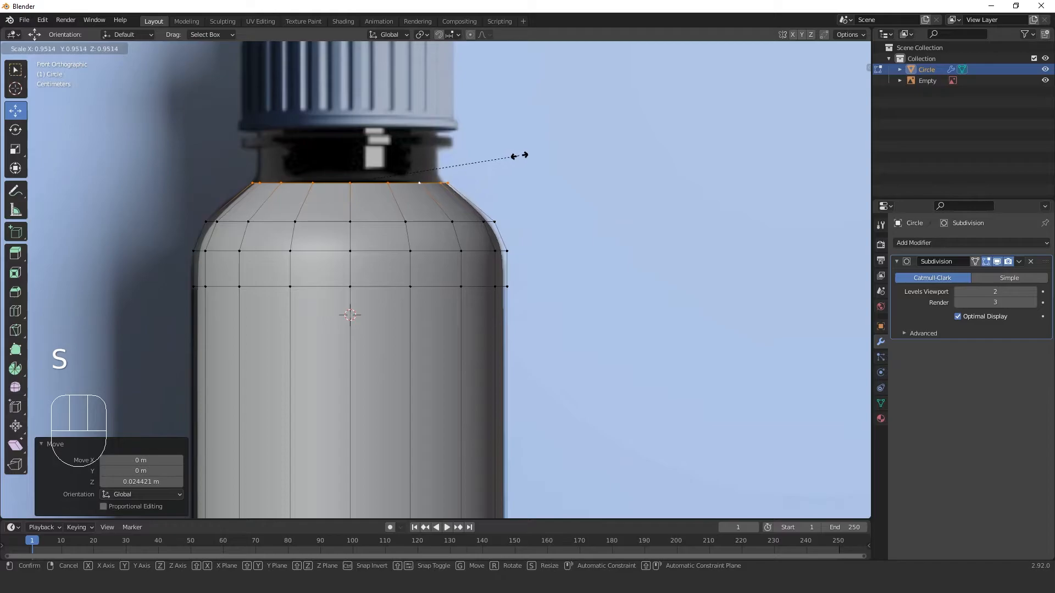
click(519, 154)
drag(357, 147, 355, 149)
Try extruding the top edge loop upward along Z for the neck, check it in Object Mode, and undo the extrusion.
key(e)
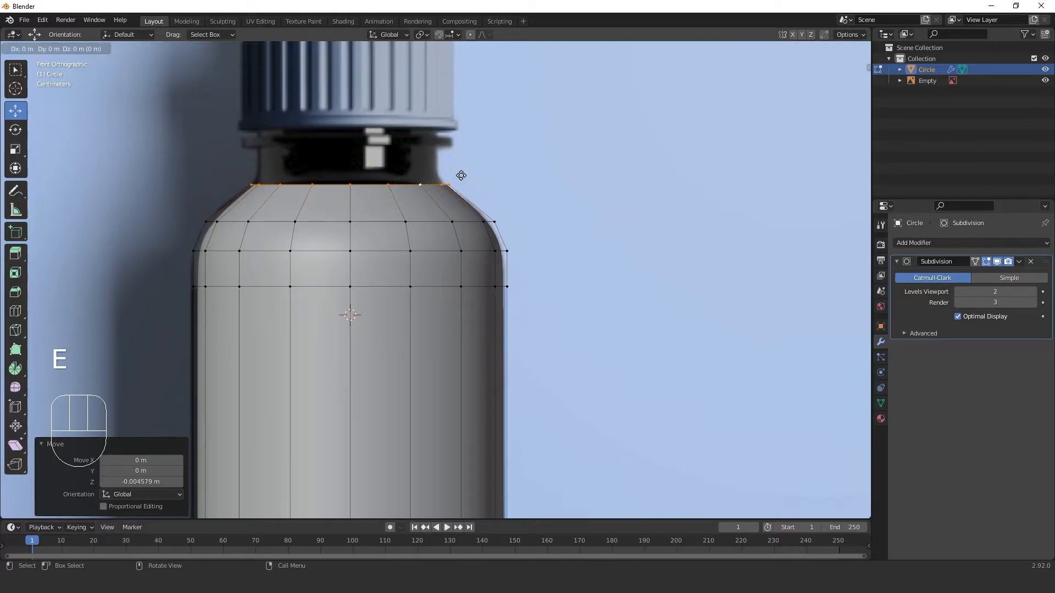
key(z)
click(475, 136)
key(Tab)
shift+middle_drag(483, 165, 506, 297)
scroll(506, 297, up, 4)
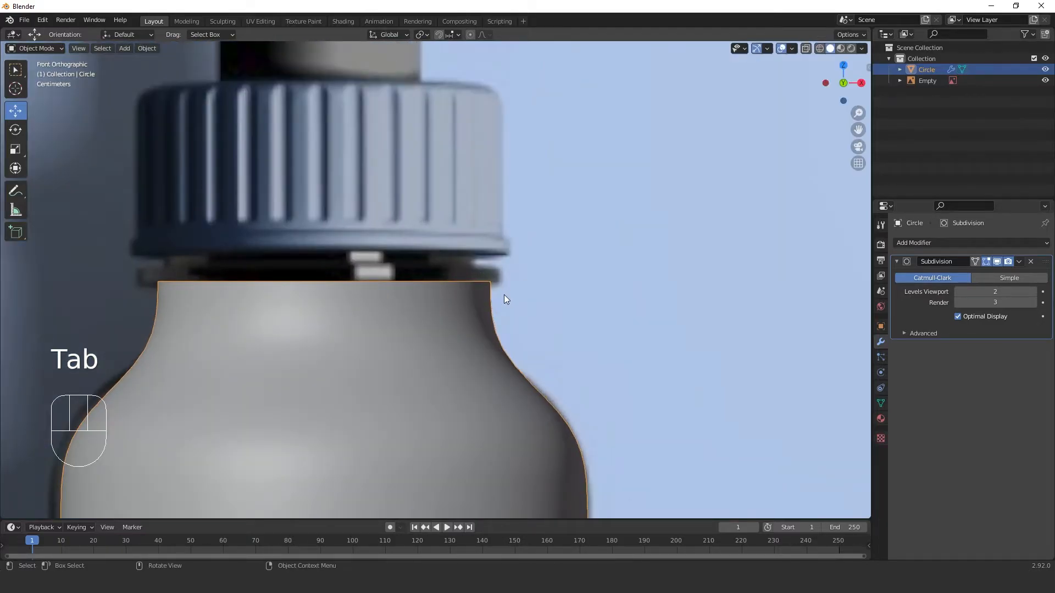
key(Tab)
key(ctrl+z)
key(ctrl+z)
key(ctrl+z)
key(ctrl+z)
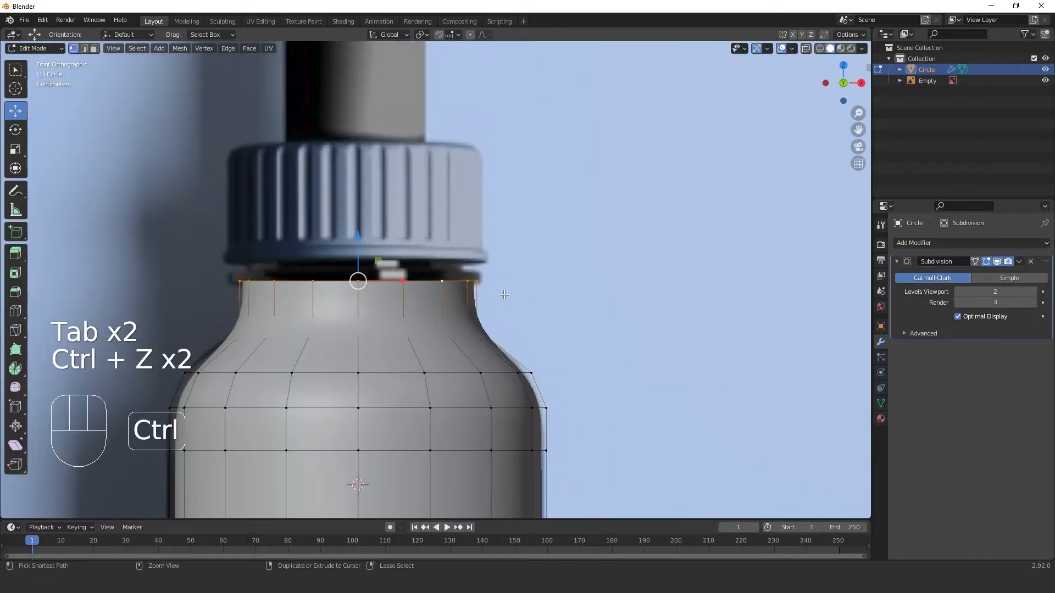
Scale the top edge loop to 0.943 and extrude it upward along Z to the underside of the neck's rim.
key(s)
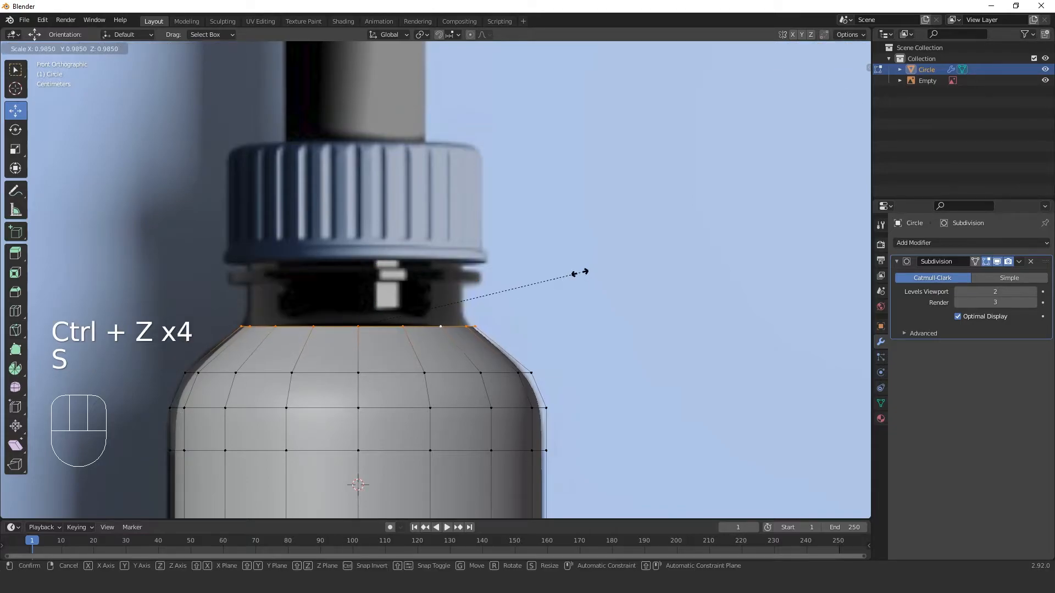
click(572, 272)
key(e)
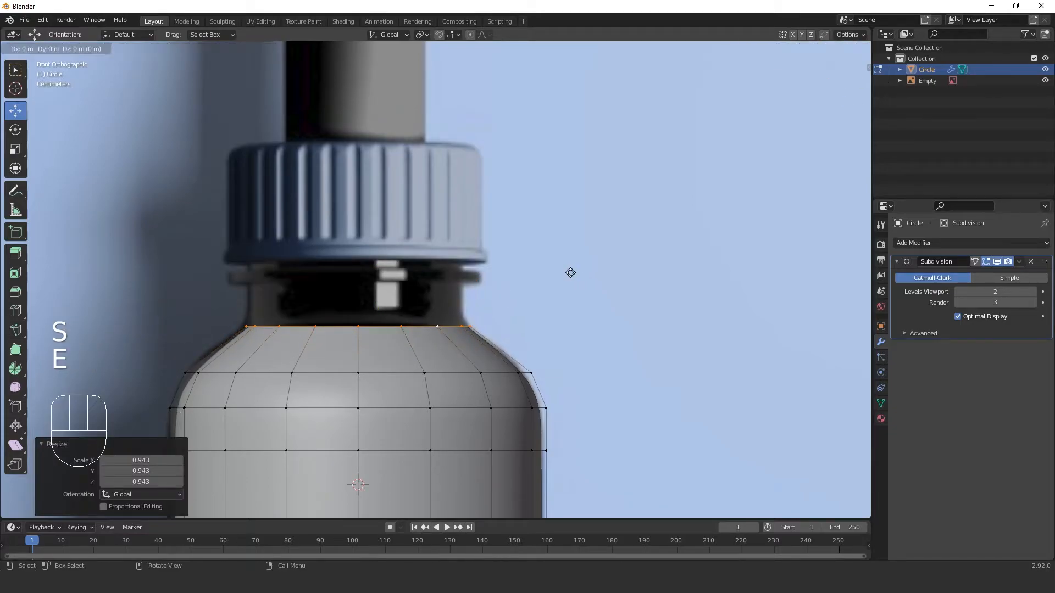
key(z)
scroll(505, 272, up, 1)
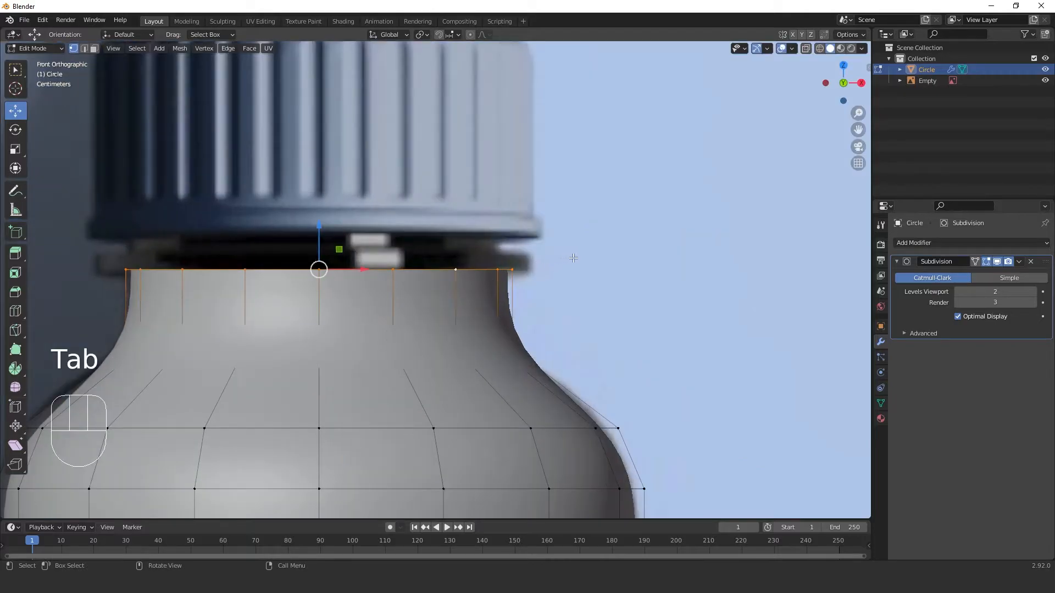
Extrude the neck's top loop in place and scale the new loop outward to 1.148 for the rim's underside.
key(g)
right_click(575, 257)
key(e)
right_click(602, 260)
key(s)
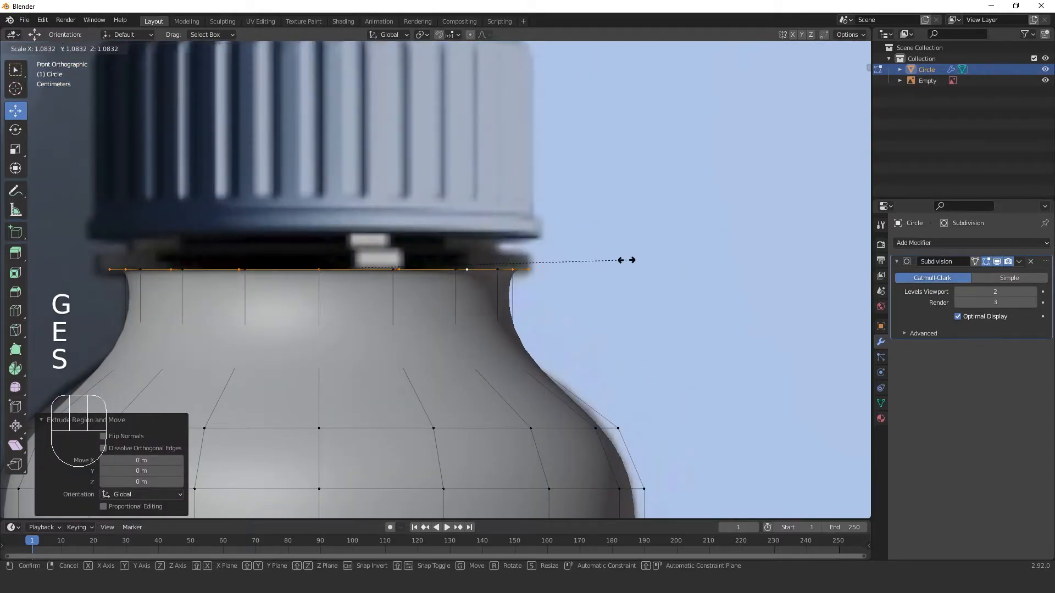
click(644, 256)
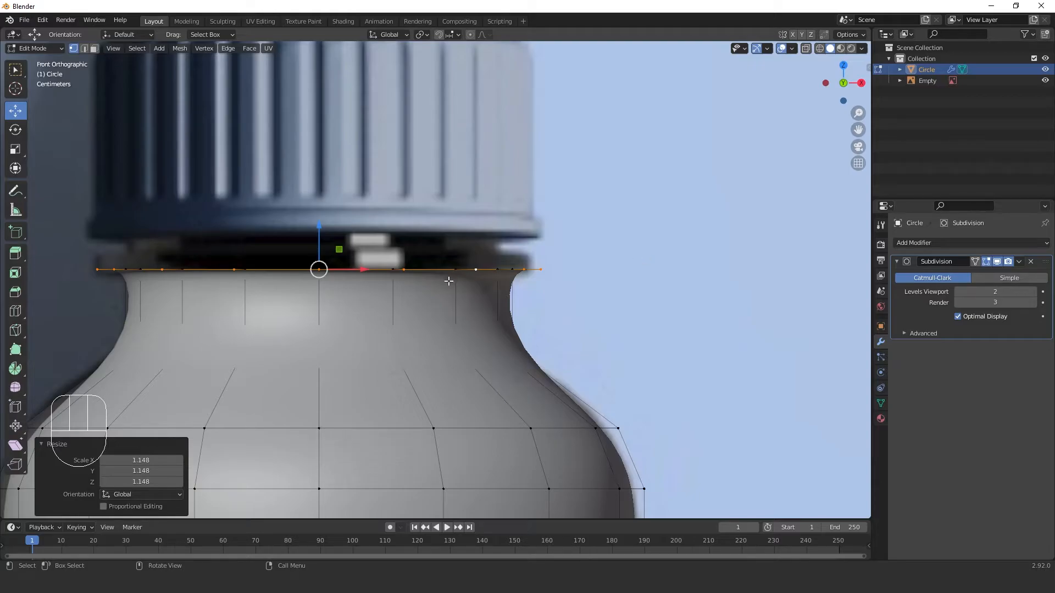
Extrude the widened rim loop slightly upward along Z to form the rim's outer edge.
scroll(448, 276, down, 5)
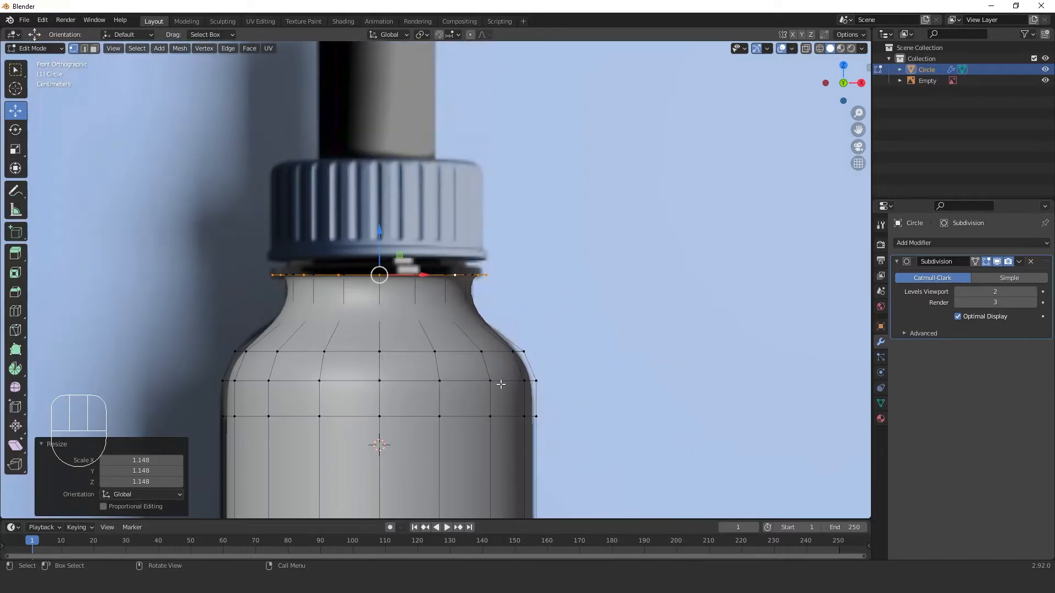
scroll(436, 368, up, 4)
scroll(384, 279, up, 2)
key(g)
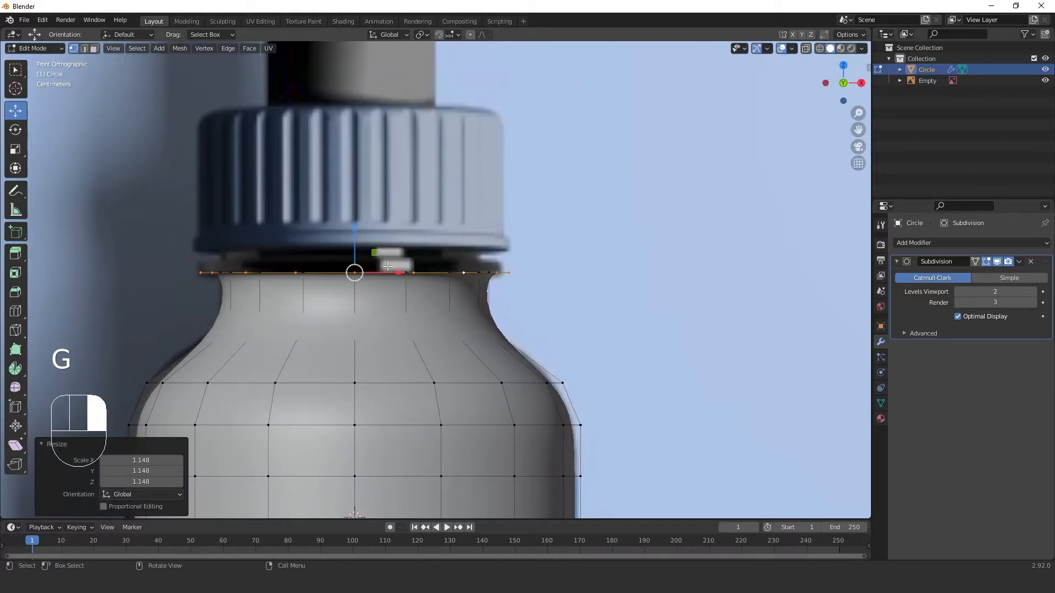
key(e)
key(z)
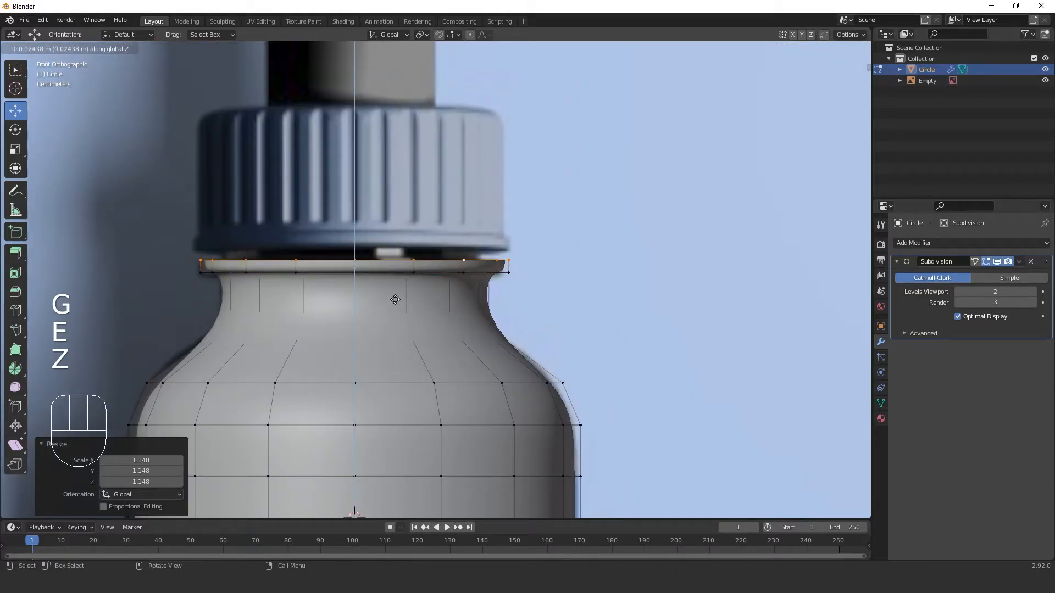
click(395, 298)
Extrude the rim's upper loop in place and scale it inward to 0.866.
key(e)
key(s)
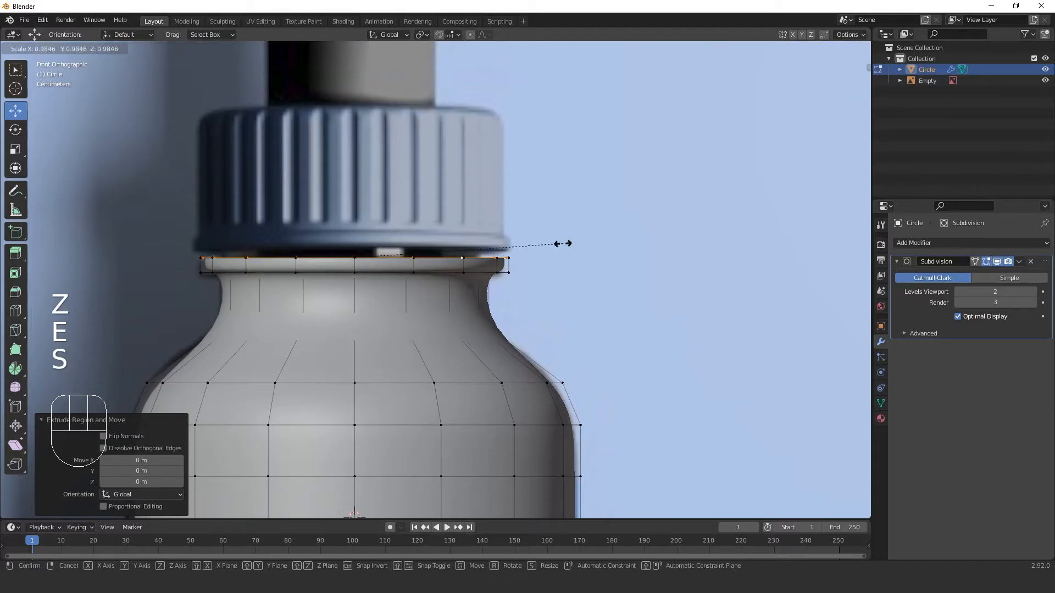
click(537, 237)
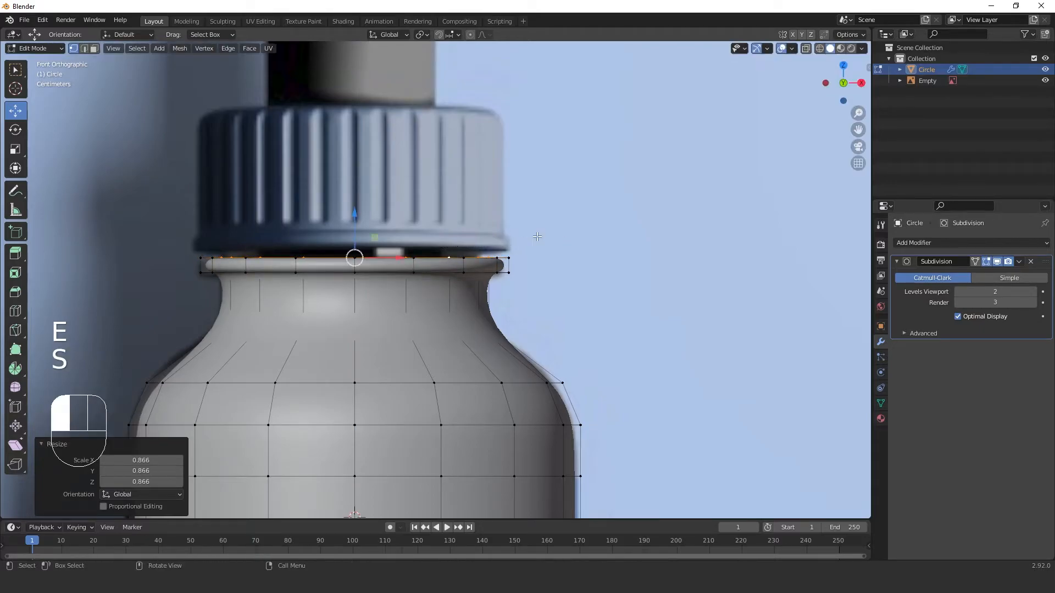
Extrude the inner rim loop slightly upward along Z to the cap's base and inspect the neck in Object Mode.
scroll(521, 267, up, 2)
shift+middle_drag(495, 271, 498, 289)
key(g)
key(e)
key(z)
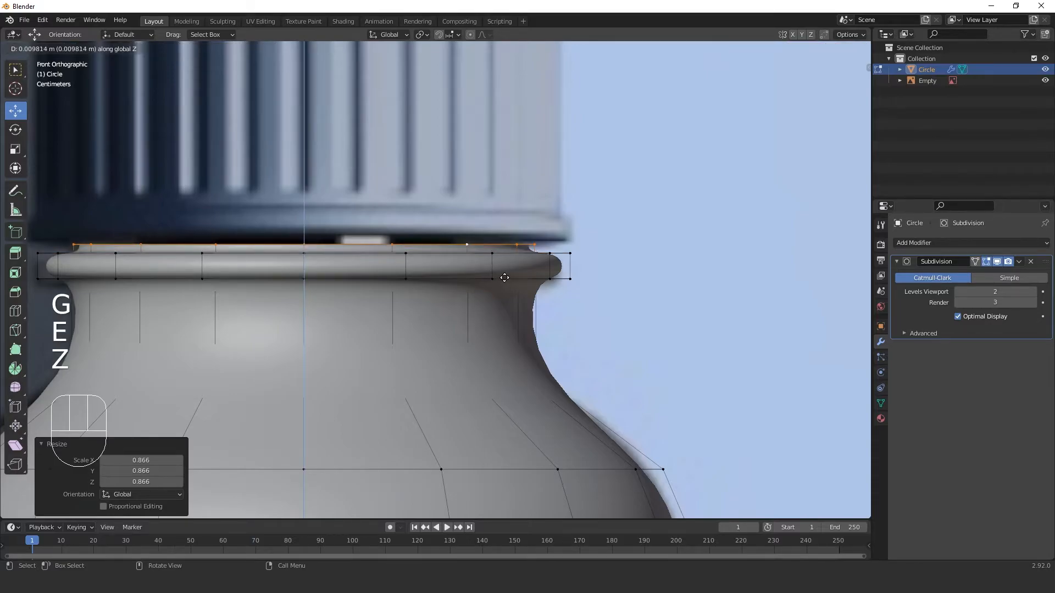
click(503, 265)
key(Tab)
scroll(526, 298, down, 2)
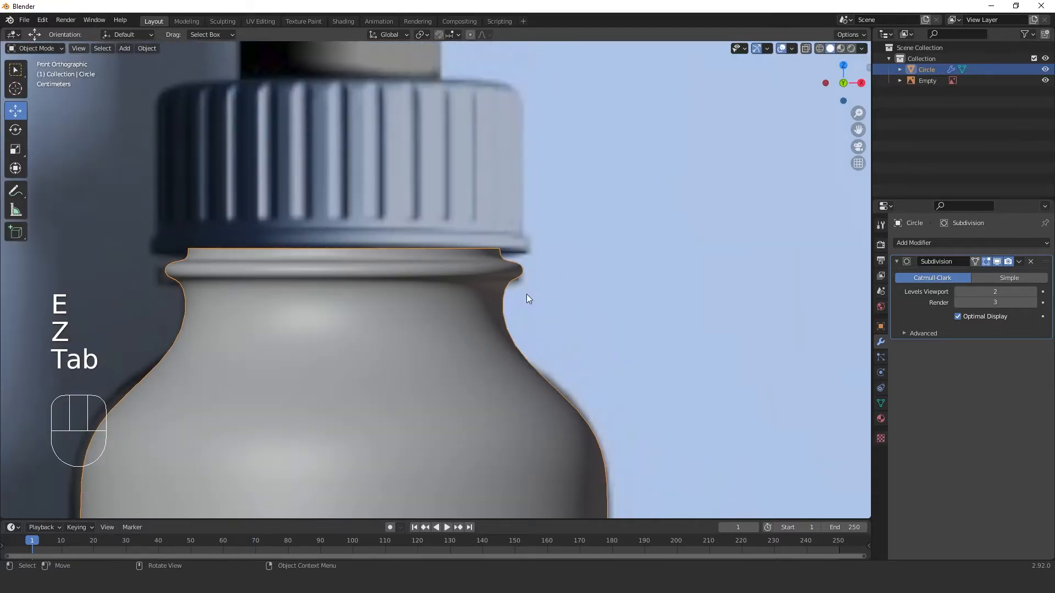
scroll(527, 295, up, 2)
scroll(536, 315, down, 2)
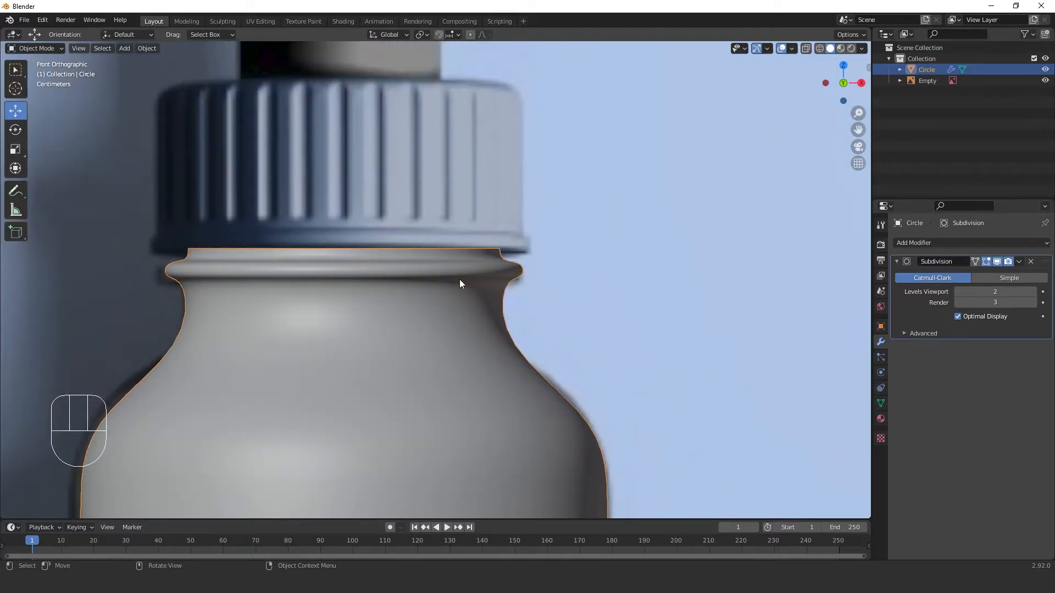
Add a horizontal loop cut around the neck and slide it down to the neck's base to sharpen the shoulder transition.
shift+middle_drag(350, 394, 336, 341)
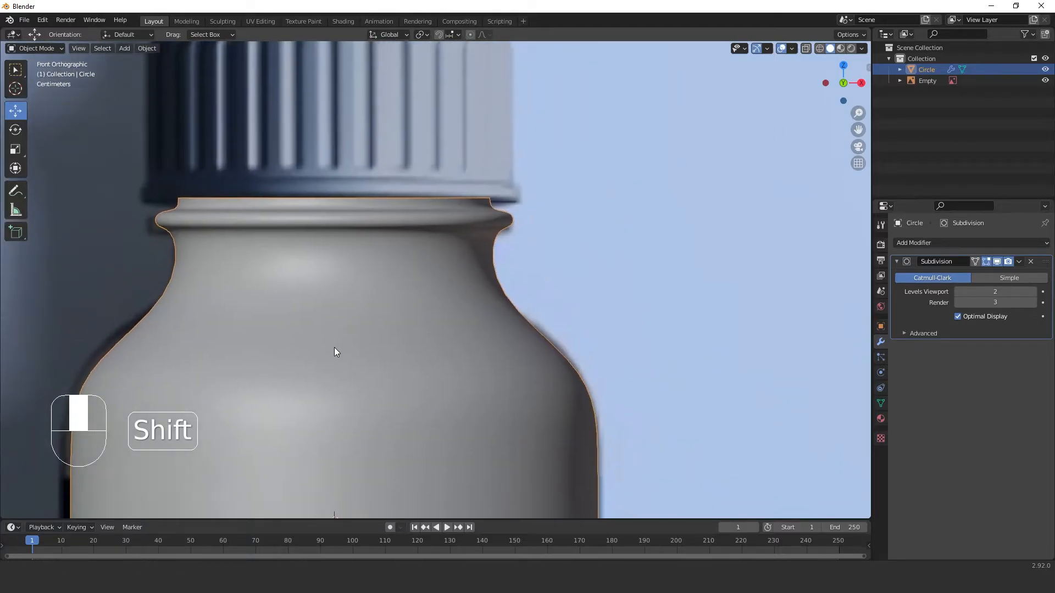
scroll(331, 358, up, 4)
key(Tab)
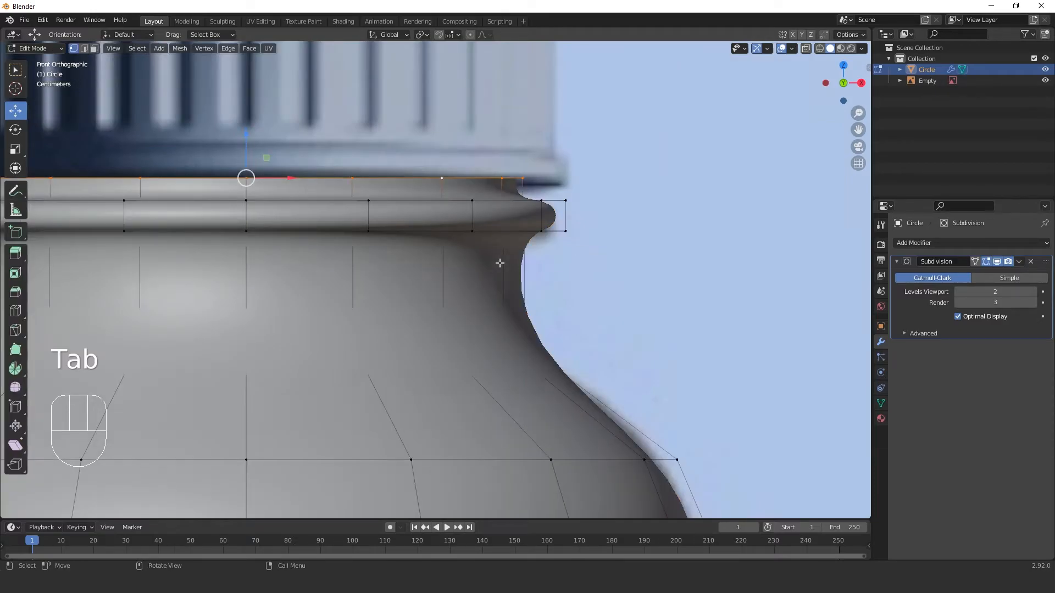
key(ctrl+r)
click(513, 287)
click(511, 311)
key(Tab)
scroll(519, 331, down, 3)
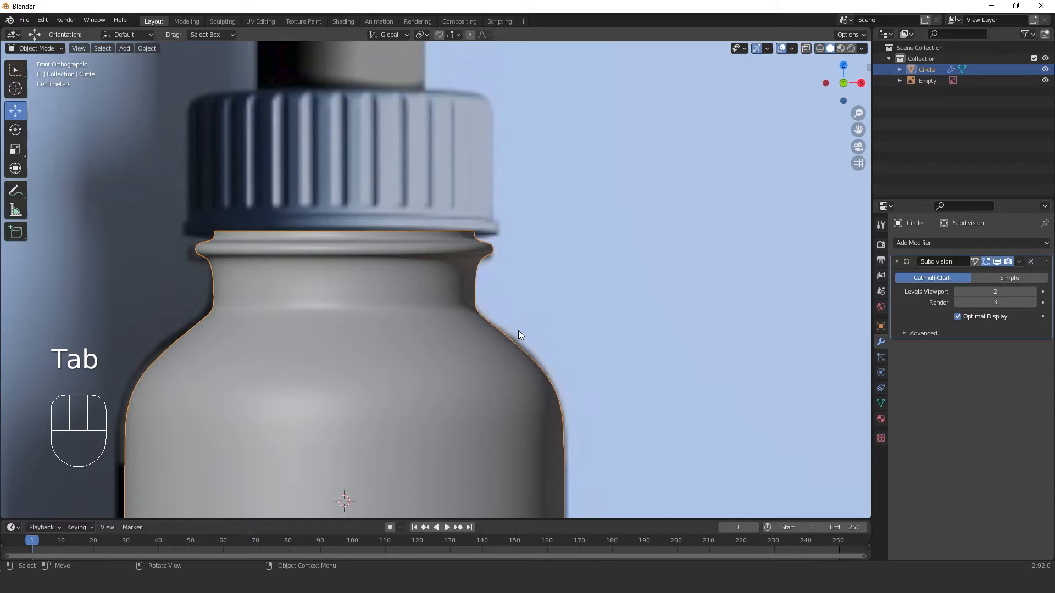
Add another loop cut around the neck and slide it up against the underside of the rim.
key(Tab)
scroll(519, 331, up, 3)
key(ctrl+r)
click(516, 267)
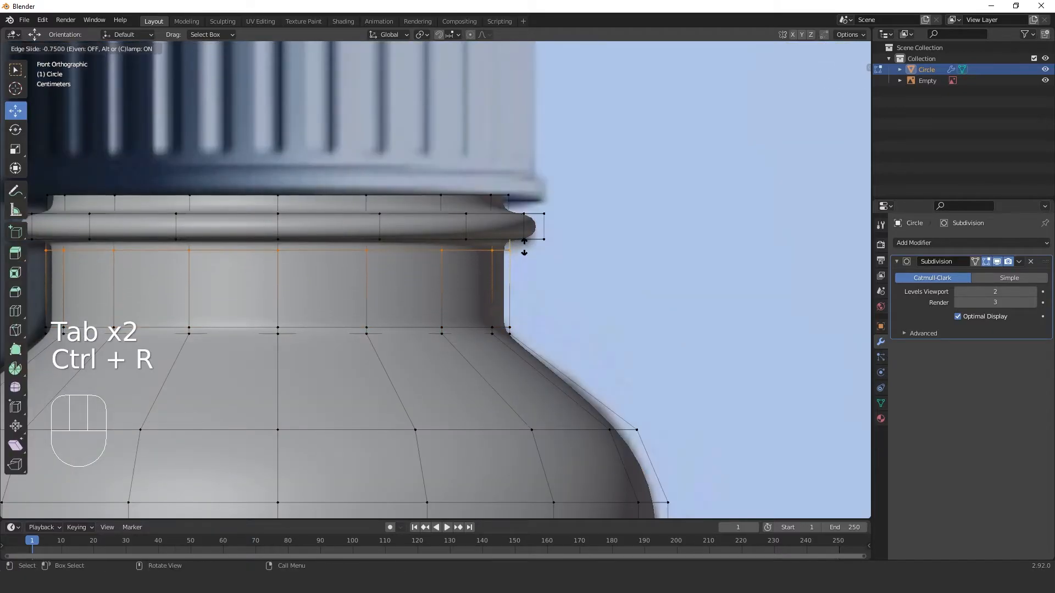
click(523, 224)
key(Tab)
scroll(516, 295, down, 4)
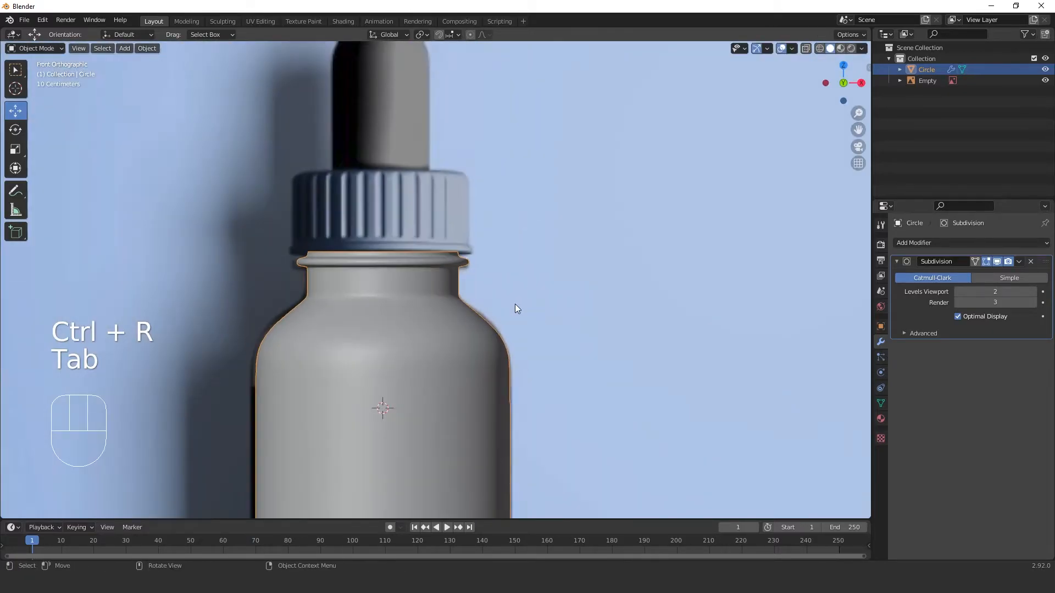
Add a centred loop cut around the sloping shoulder below the neck and scale it slightly outward to match the reference.
scroll(515, 306, up, 4)
key(Tab)
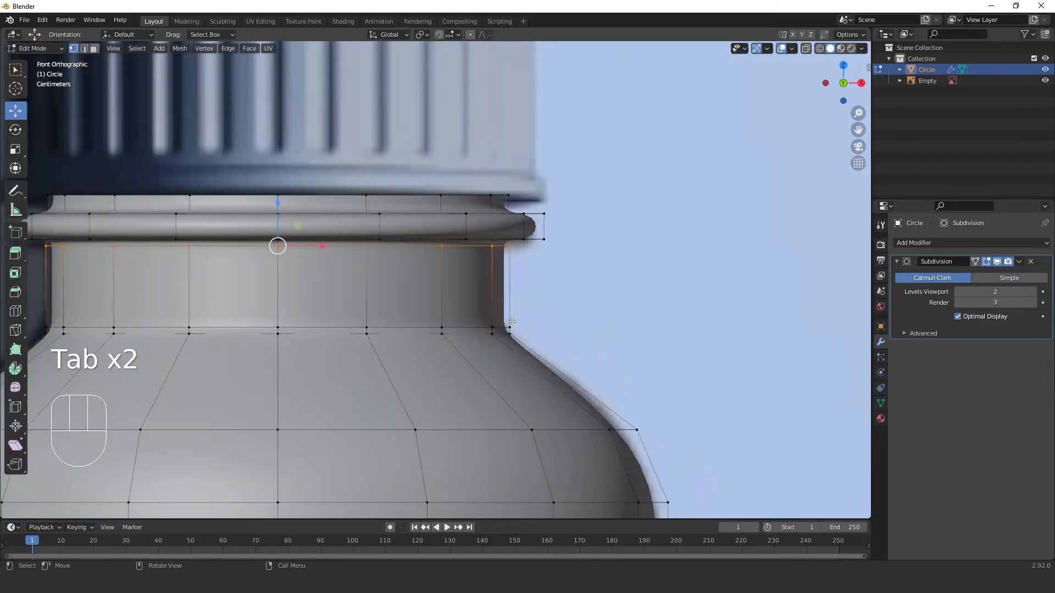
key(ctrl+r)
click(548, 366)
right_click(548, 366)
key(s)
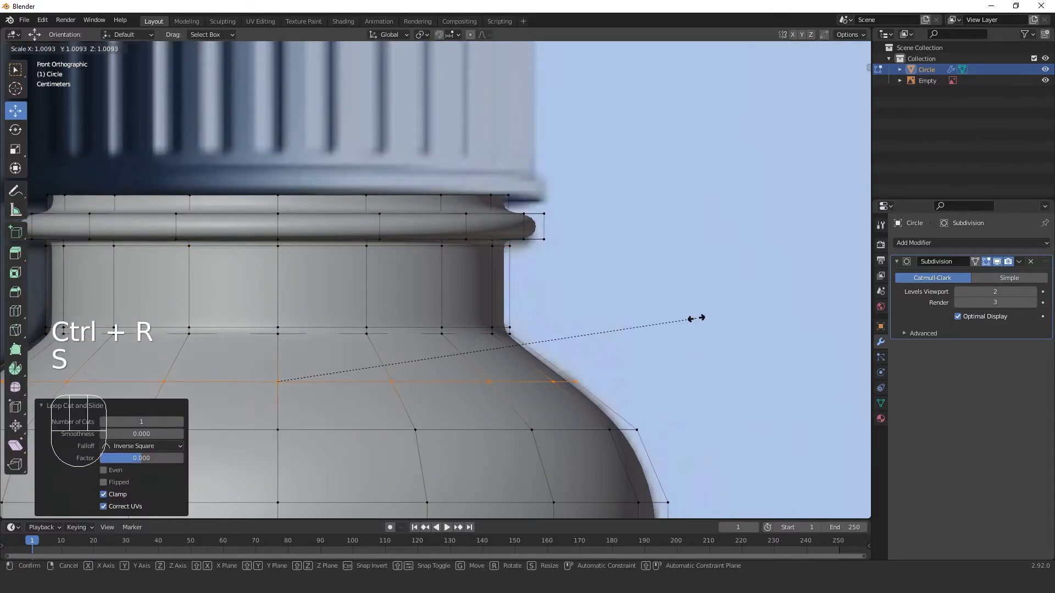
click(707, 317)
key(Tab)
scroll(707, 318, down, 4)
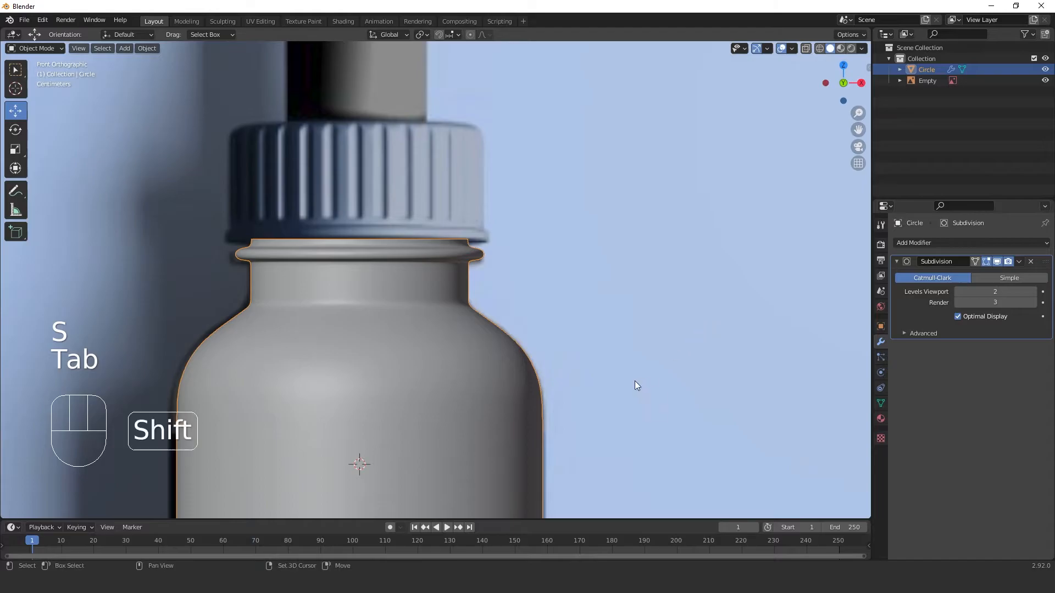
Add a horizontal loop cut around the bottle's straight body and slide it up towards the shoulder.
shift+middle_drag(639, 379, 654, 292)
scroll(621, 286, up, 3)
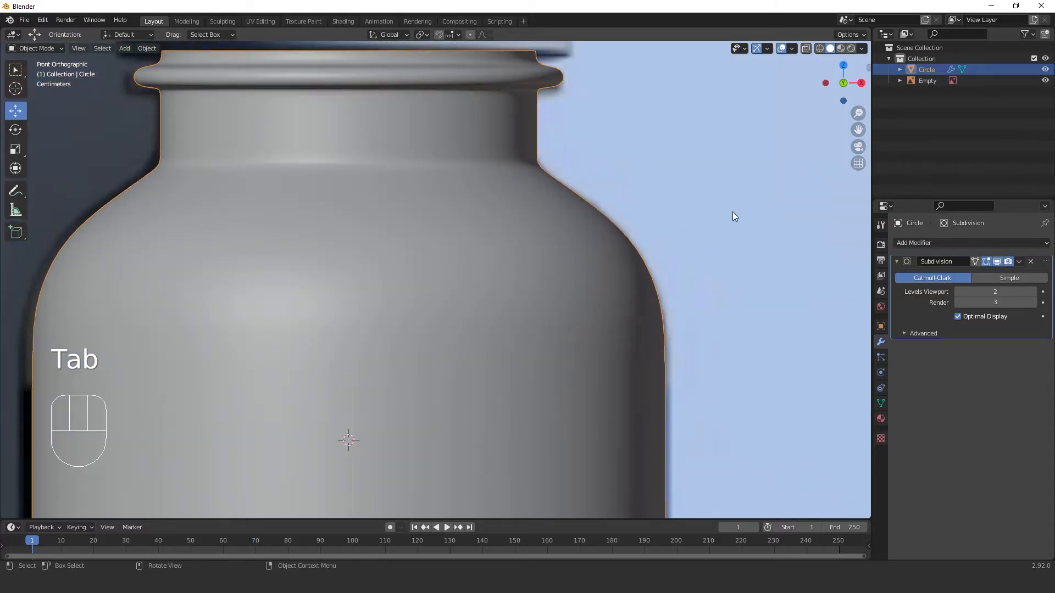
shift+middle_drag(410, 338, 602, 349)
scroll(601, 350, down, 2)
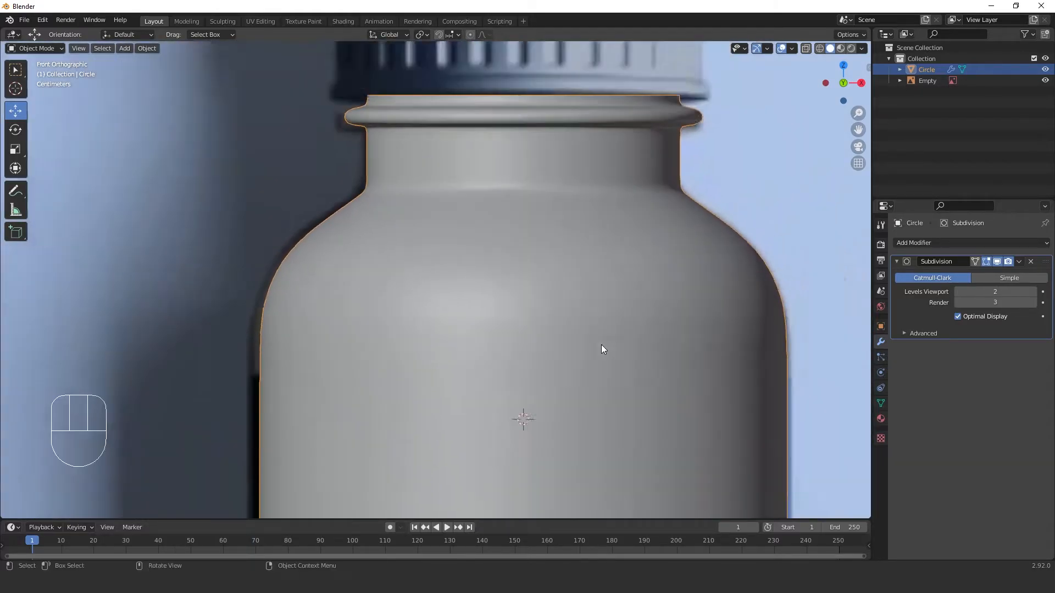
scroll(603, 347, up, 2)
shift+middle_drag(621, 301, 438, 135)
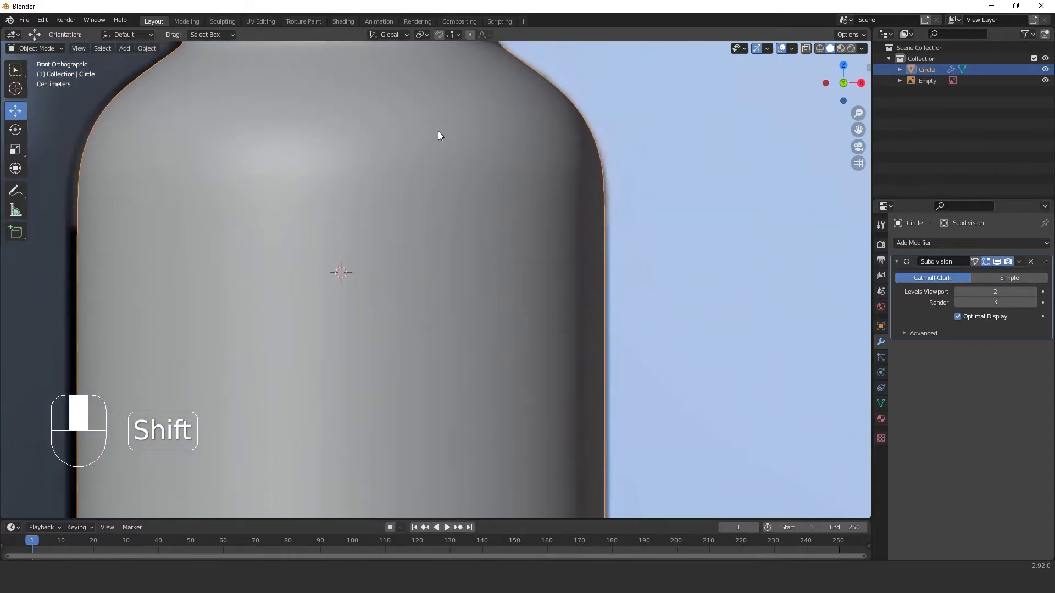
key(Tab)
scroll(501, 327, down, 3)
key(ctrl+r)
click(509, 303)
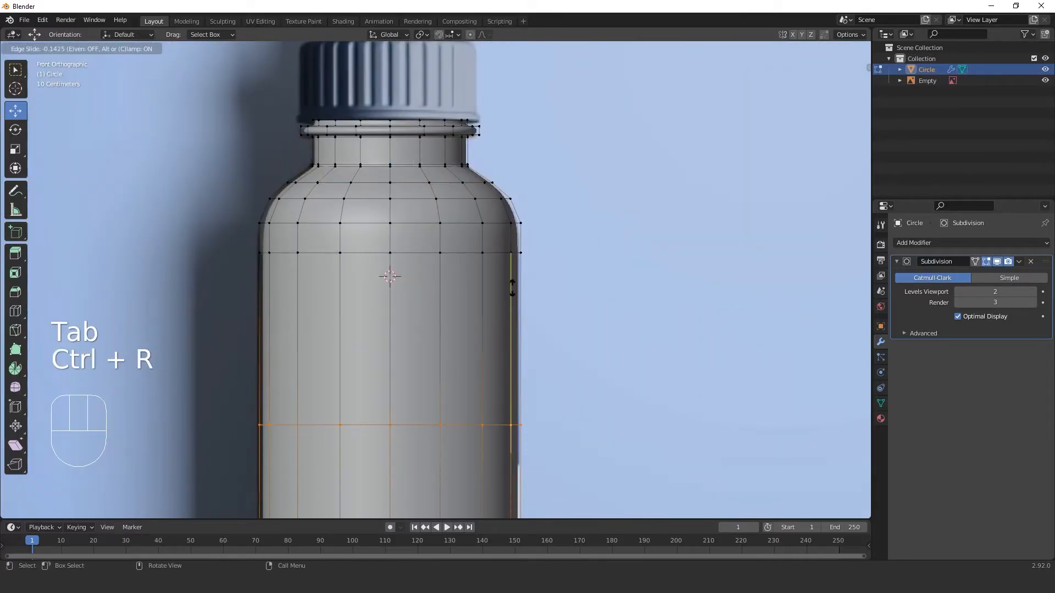
click(530, 153)
key(Tab)
Compare the smoothed bottle with the reference in Object Mode and return to Edit Mode at the rim.
shift+middle_drag(466, 306, 469, 348)
scroll(493, 252, down, 4)
scroll(500, 233, up, 3)
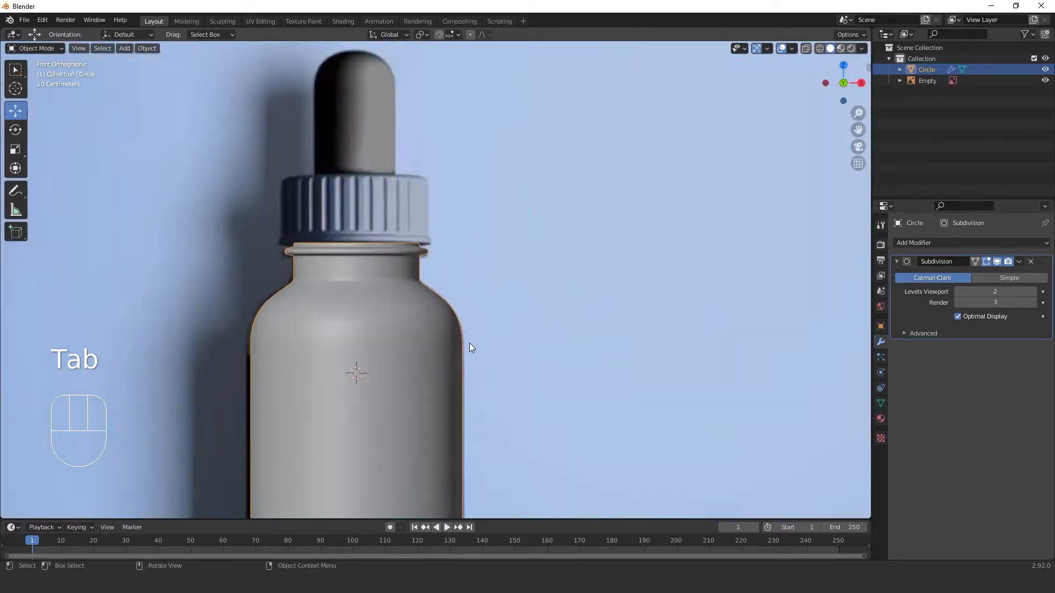
scroll(470, 347, up, 4)
shift+middle_drag(425, 306, 561, 384)
scroll(561, 385, up, 2)
key(Tab)
scroll(561, 385, up, 3)
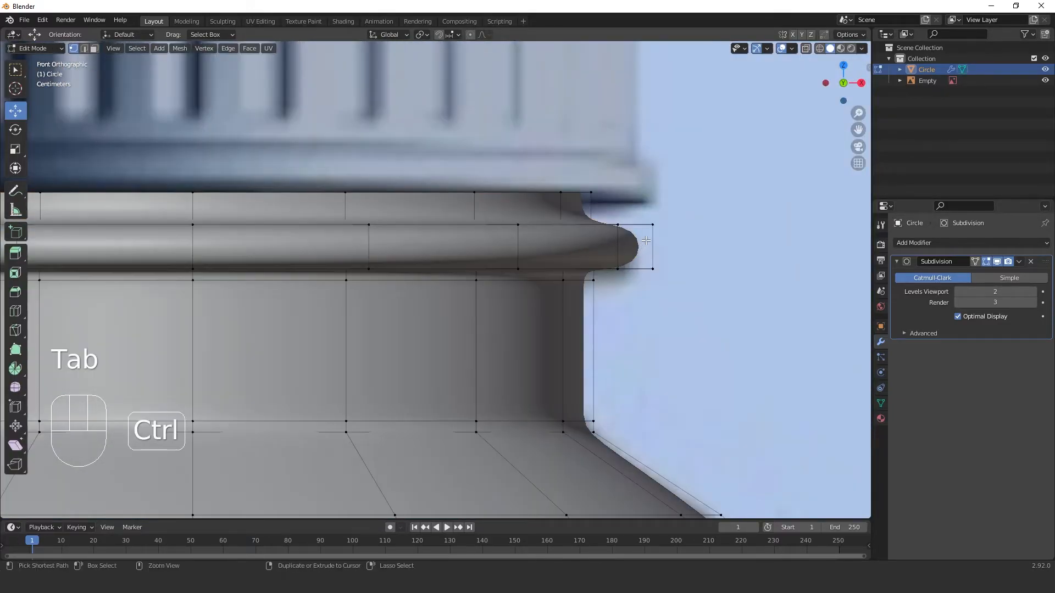
key(ctrl+r)
key(2)
key(Escape)
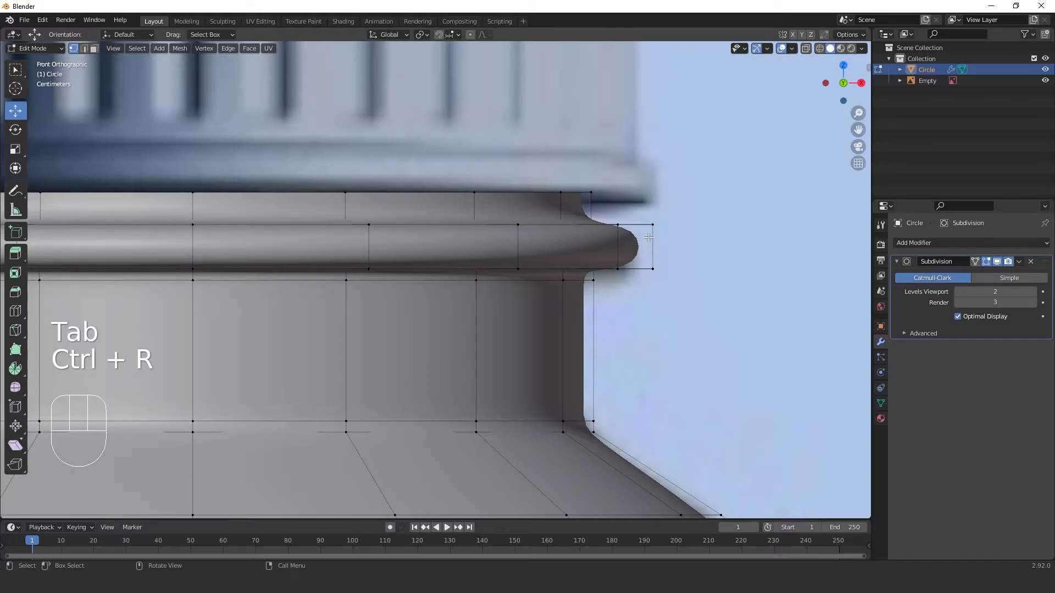
Add two loop cuts around the rim's outer face and scale them apart along Z by about 2.36 to sharpen its edges.
key(ctrl+r)
key(2)
click(654, 244)
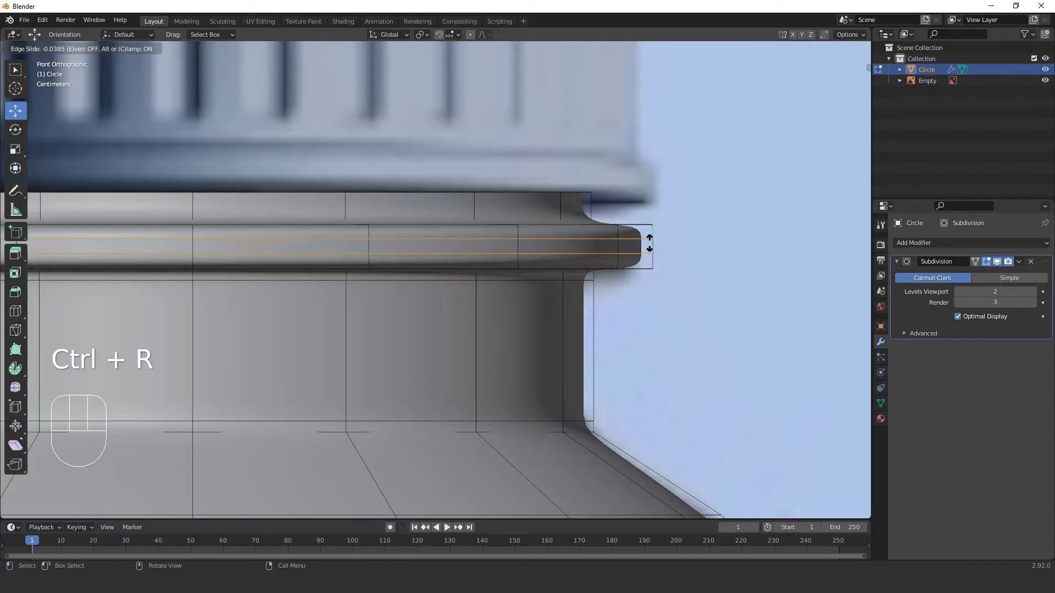
right_click(675, 291)
key(s)
key(z)
click(500, 333)
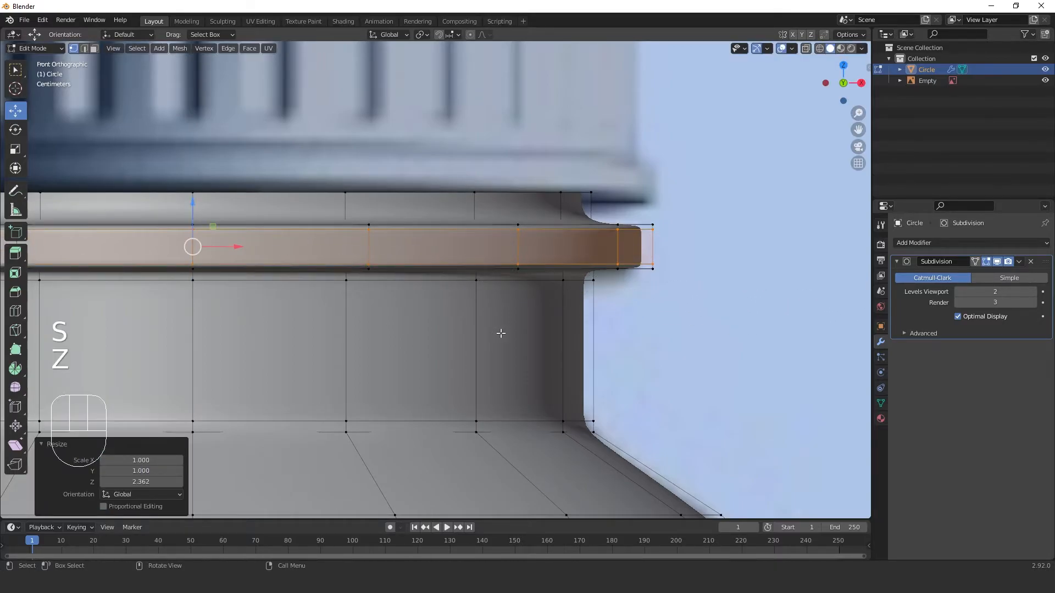
key(Tab)
scroll(502, 335, down, 3)
scroll(511, 319, up, 3)
key(Tab)
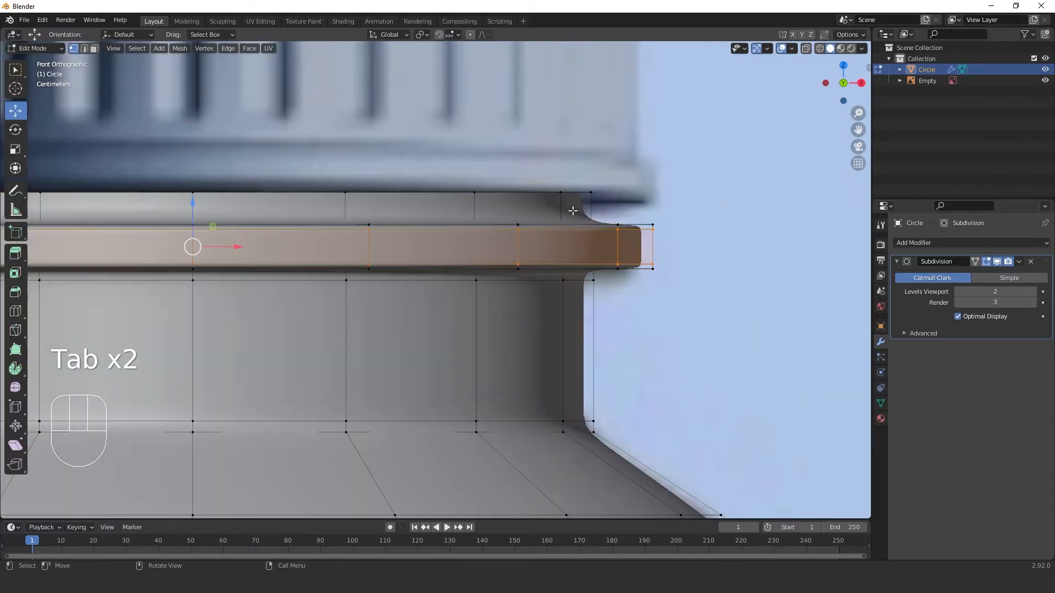
Add a loop cut around the lip above the rim and slide it down against the rim's upper edge.
key(ctrl+r)
click(587, 221)
click(586, 217)
key(Tab)
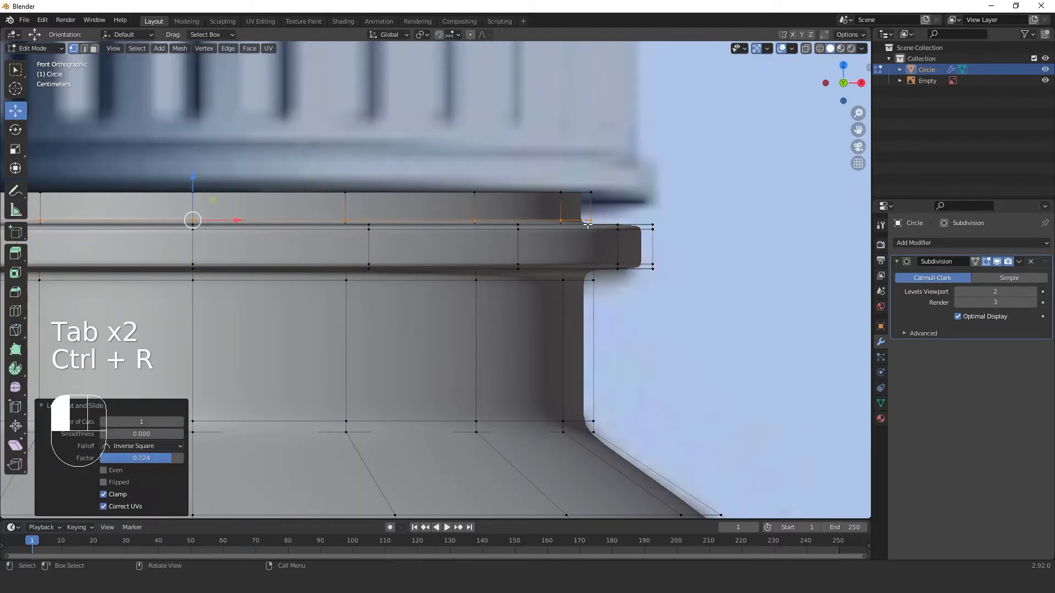
scroll(546, 273, down, 2)
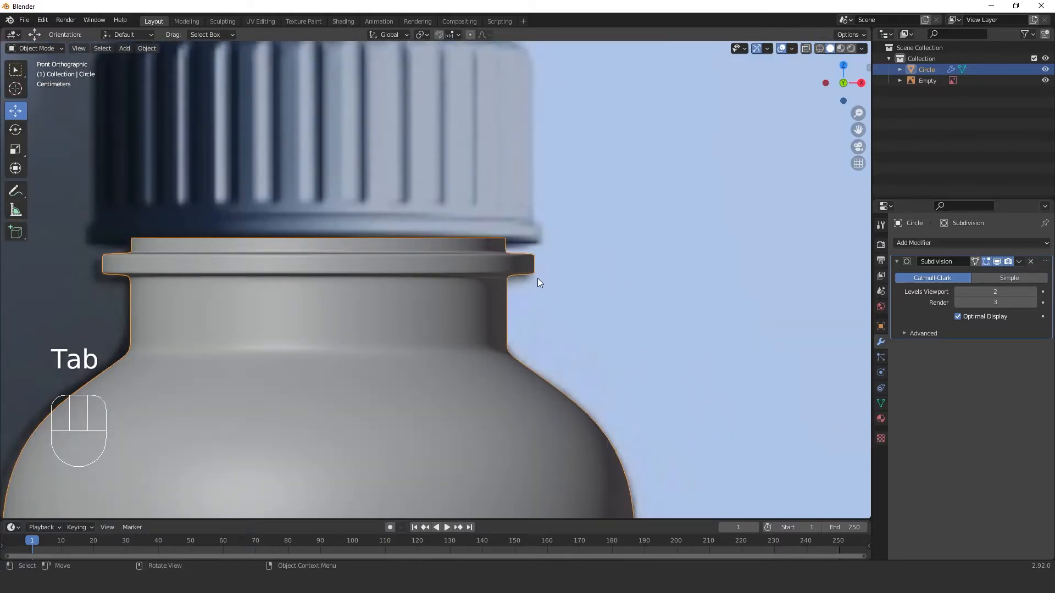
Select the open edge loop at the bottom of the bottle in Edit Mode, viewed from below.
scroll(538, 278, down, 3)
shift+middle_drag(437, 411, 413, 227)
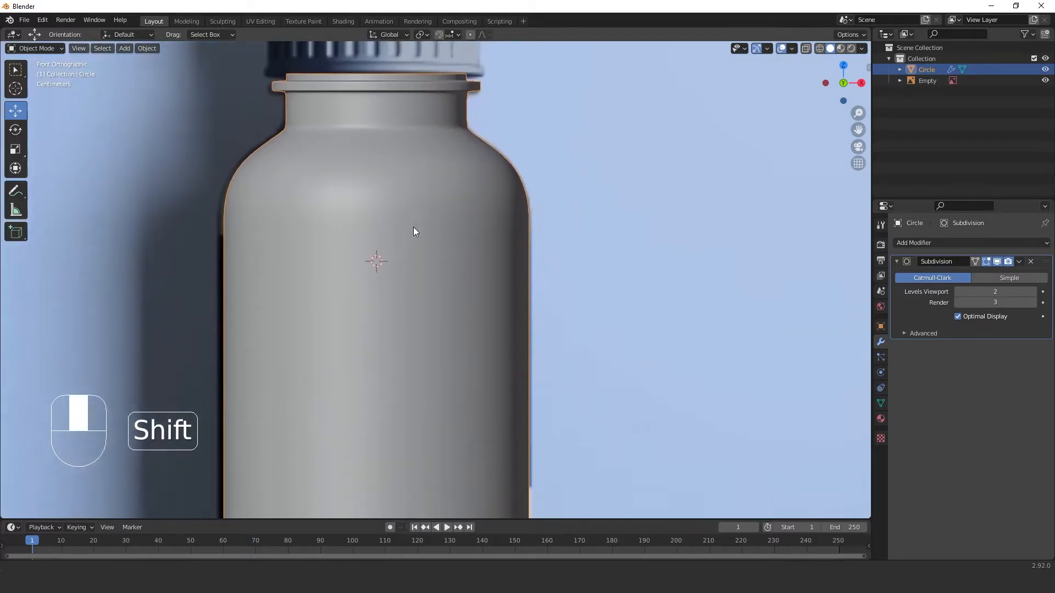
scroll(413, 226, down, 5)
middle_drag(410, 425, 436, 320)
key(Tab)
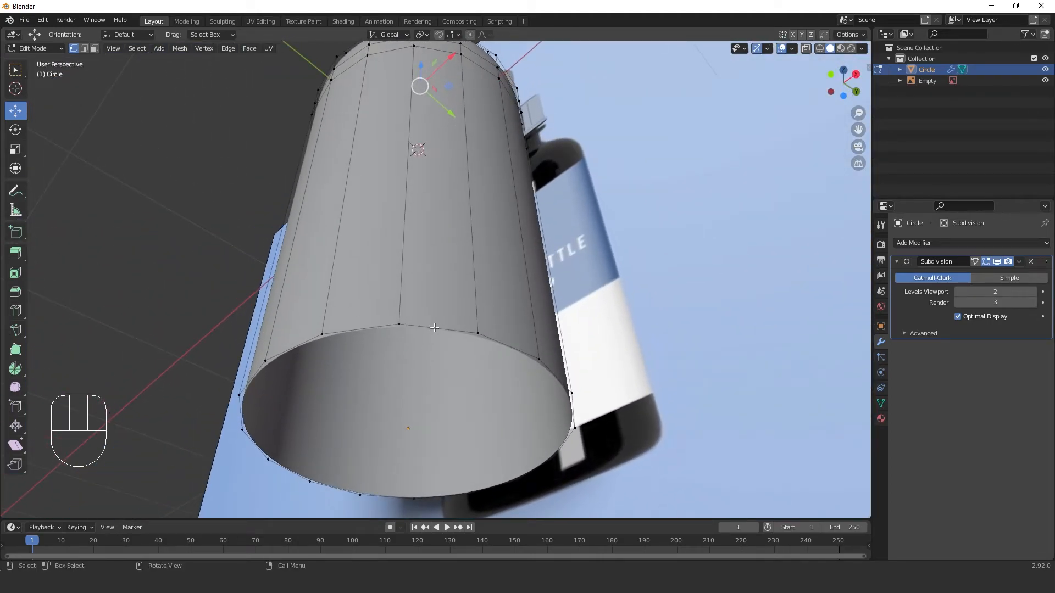
alt+click(434, 328)
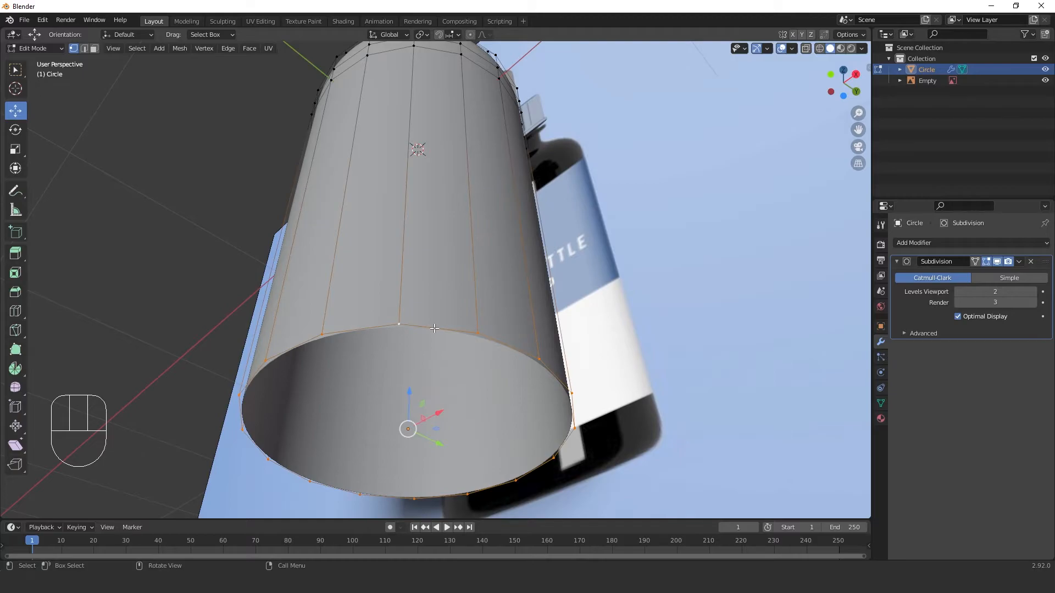
click(468, 338)
alt+click(456, 341)
Fill the selected bottom loop with a single face and inspect the smoothed base.
key(f)
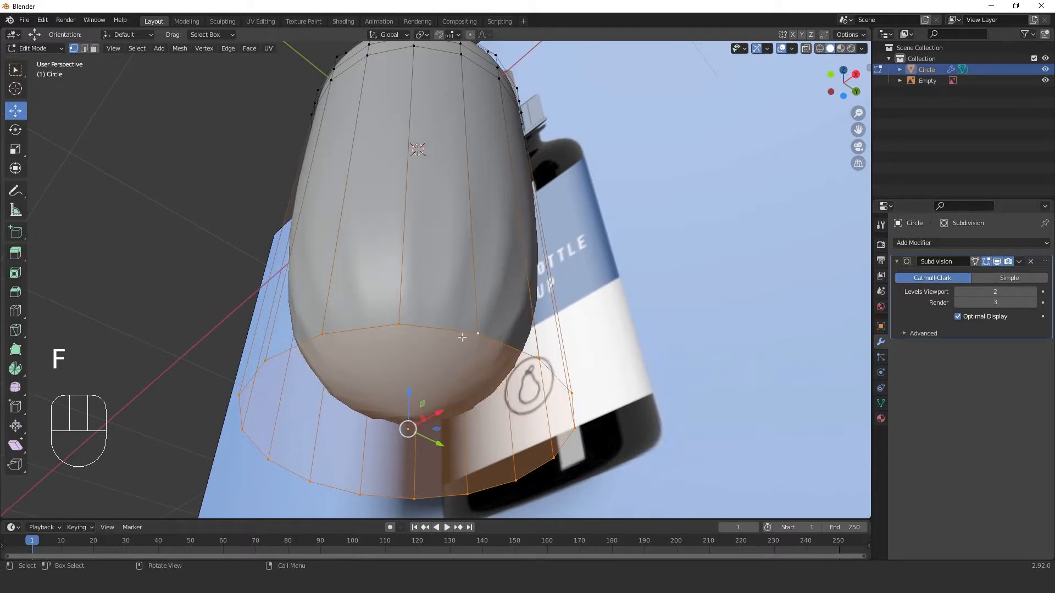
middle_drag(461, 337, 439, 329)
scroll(456, 267, up, 3)
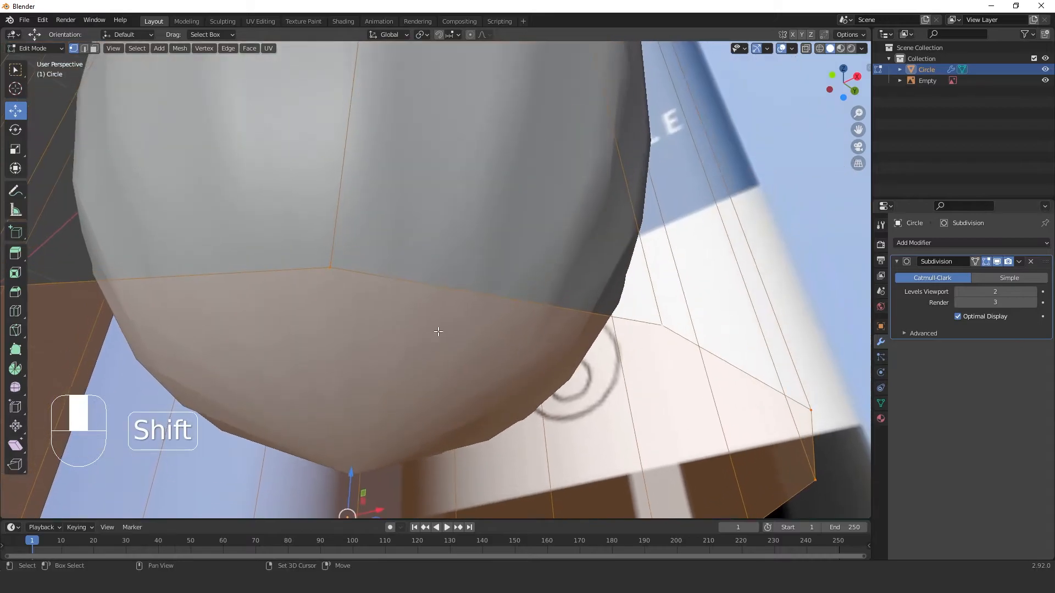
scroll(440, 330, down, 3)
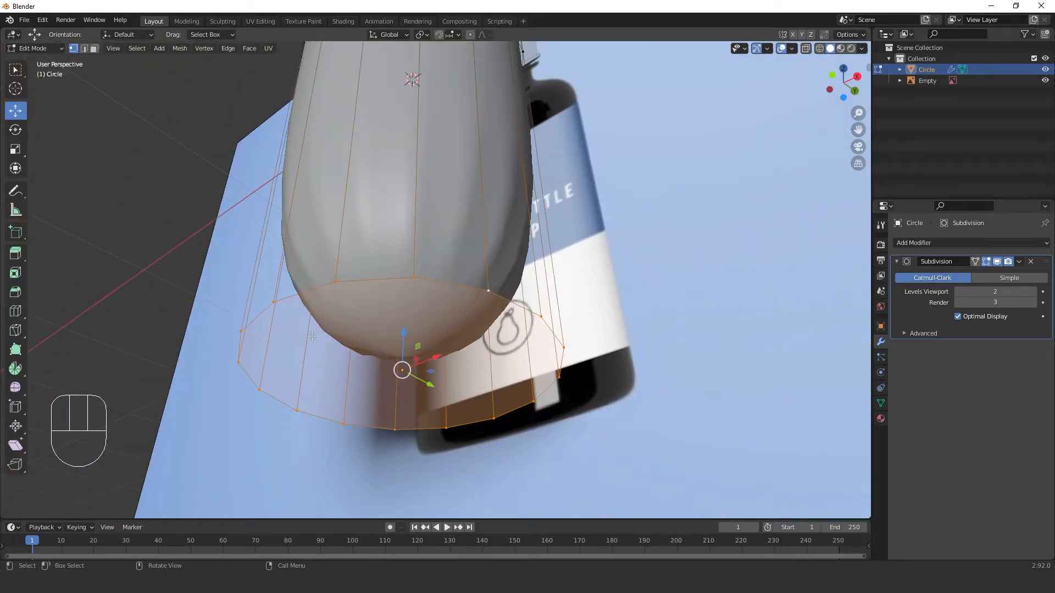
Try a loop cut around the body slid down towards the base and inspect the base in Object Mode.
key(ctrl+r)
click(478, 210)
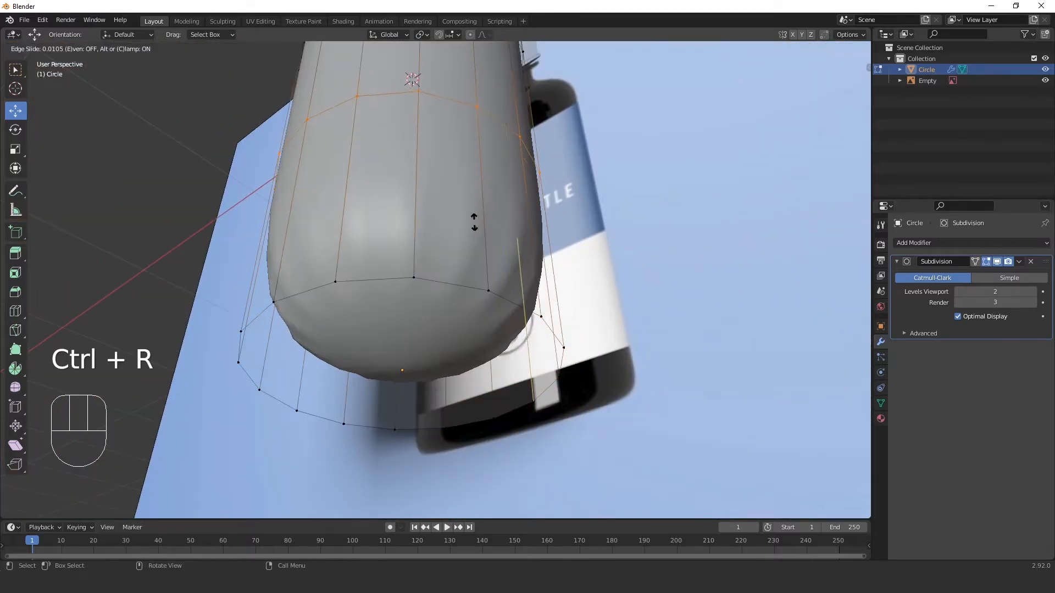
click(447, 349)
key(Tab)
scroll(447, 349, up, 4)
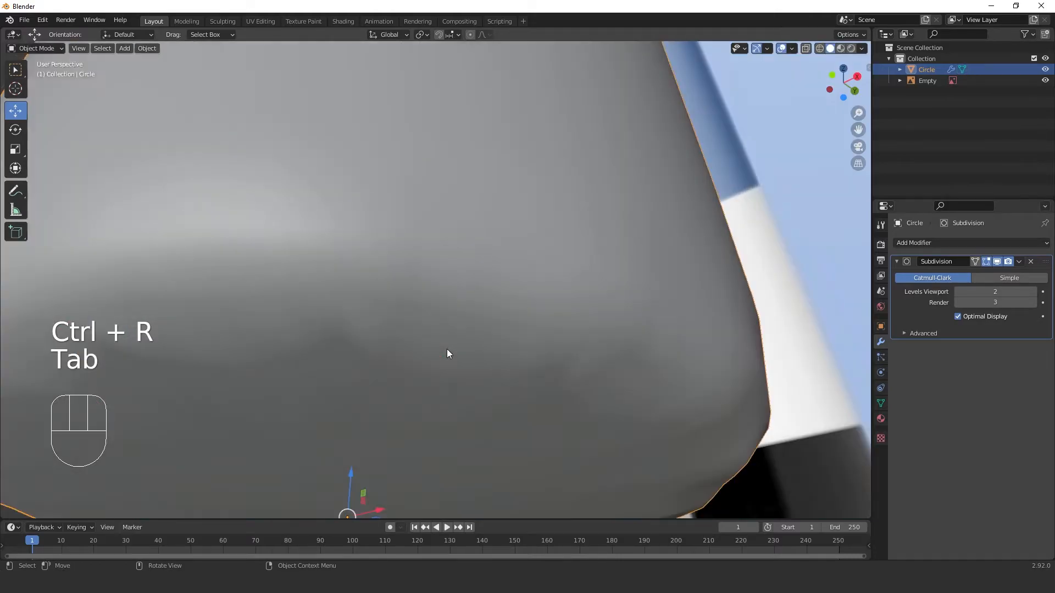
scroll(446, 348, down, 4)
Undo the loop cut near the base and the bottom face fill.
key(Tab)
key(ctrl+z)
key(ctrl+z)
key(ctrl+z)
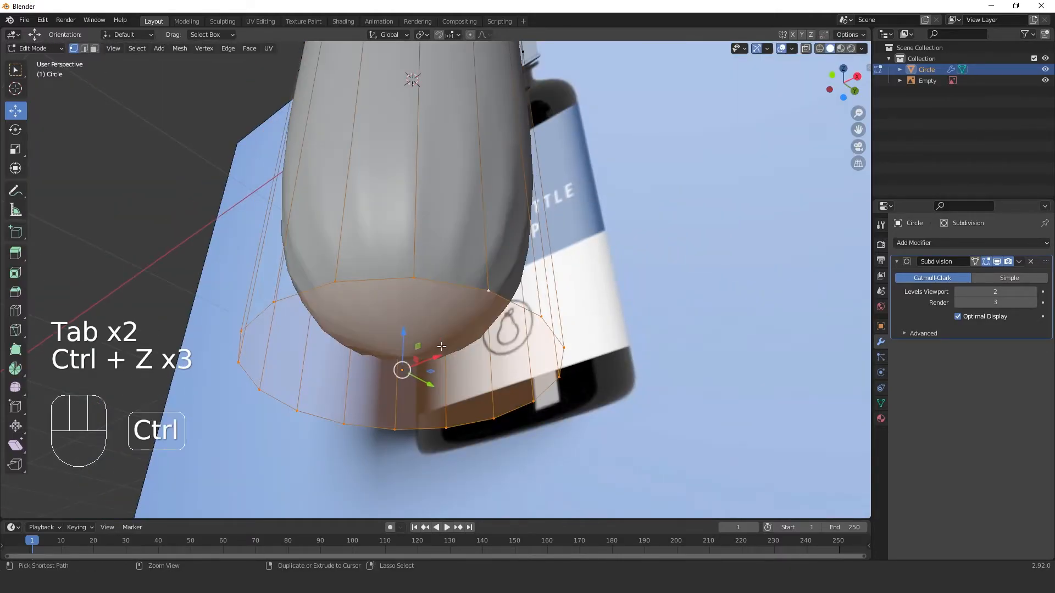
key(ctrl+z)
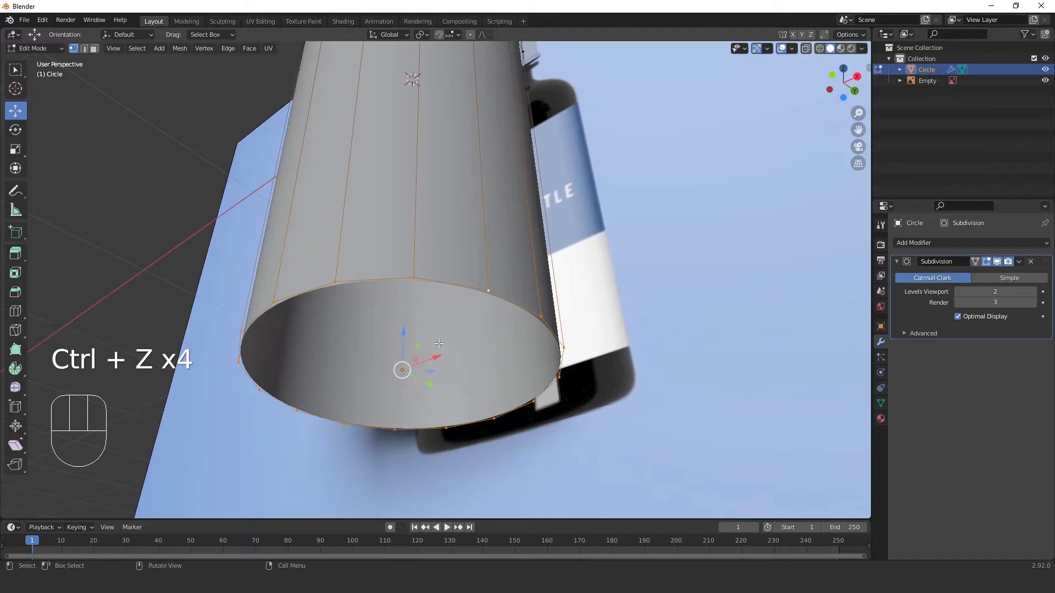
Extrude the bottom loop and scale it inward twice to form two concentric rings across the base.
key(g)
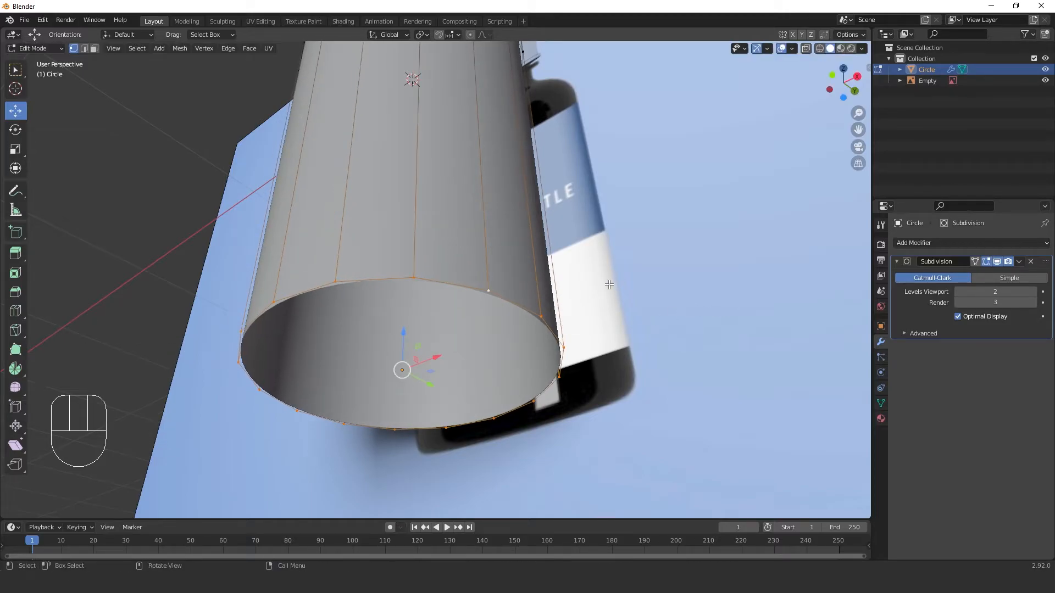
key(e)
key(s)
click(552, 306)
key(e)
key(s)
click(546, 335)
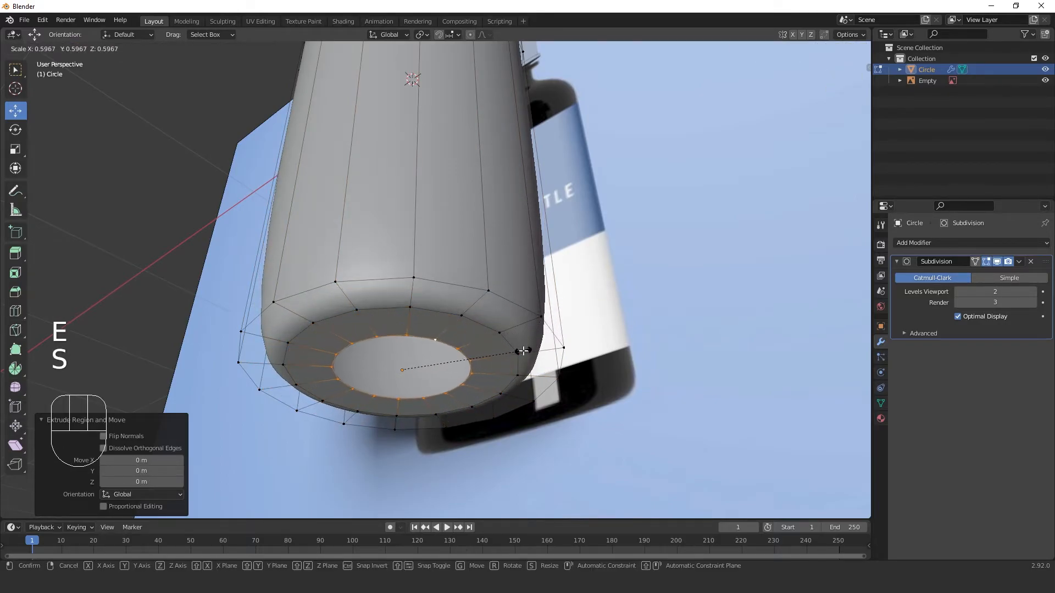
Extrude the inner base loop in place, merge its vertices at the center to close the bottom, and inspect it in Object Mode.
key(e)
right_click(543, 331)
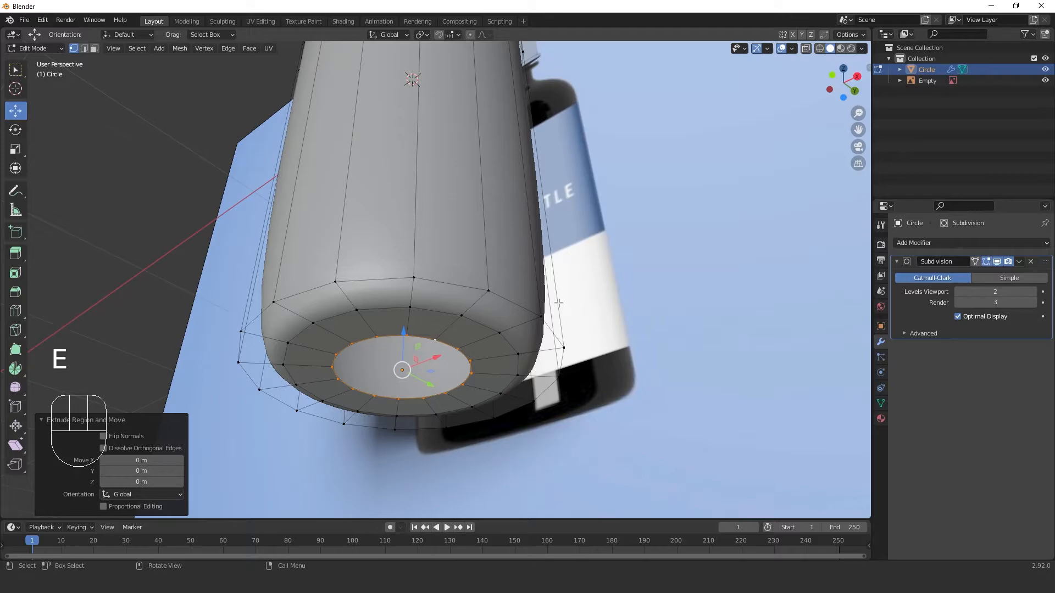
right_click(559, 303)
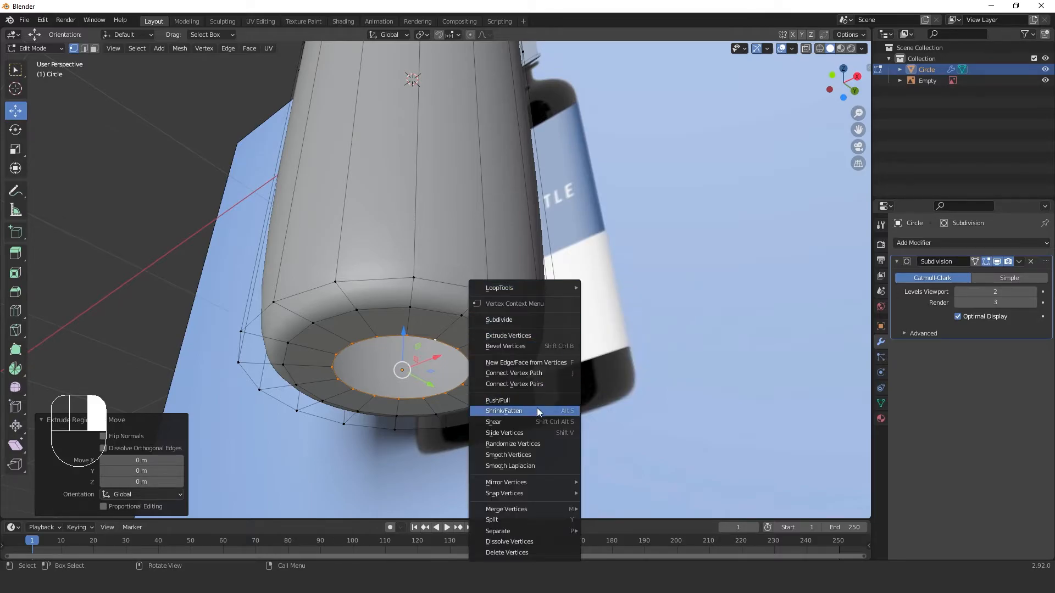
mouse_move(558, 508)
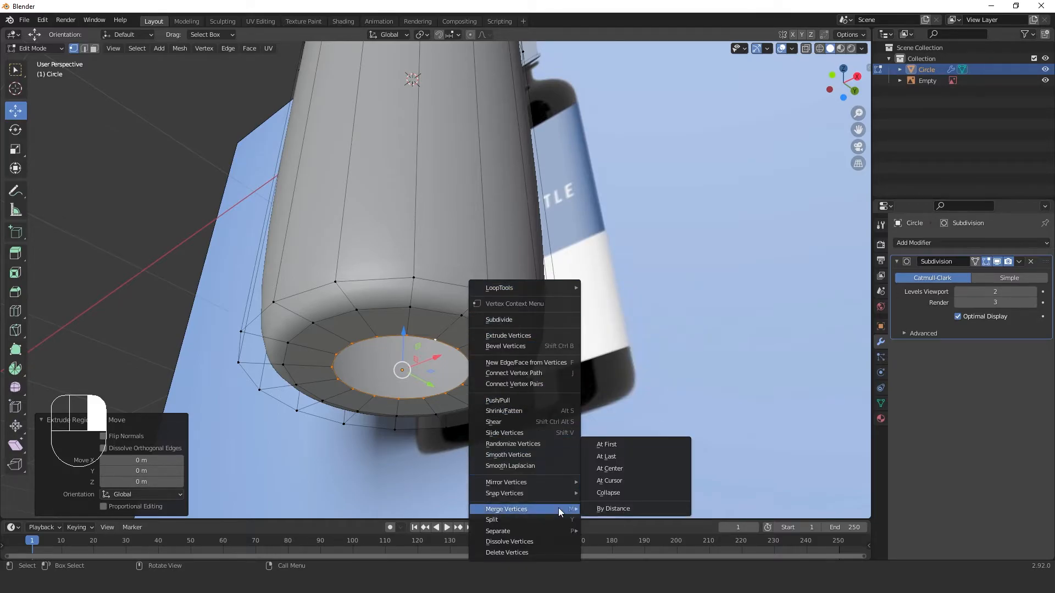
right_click(595, 178)
mouse_move(574, 363)
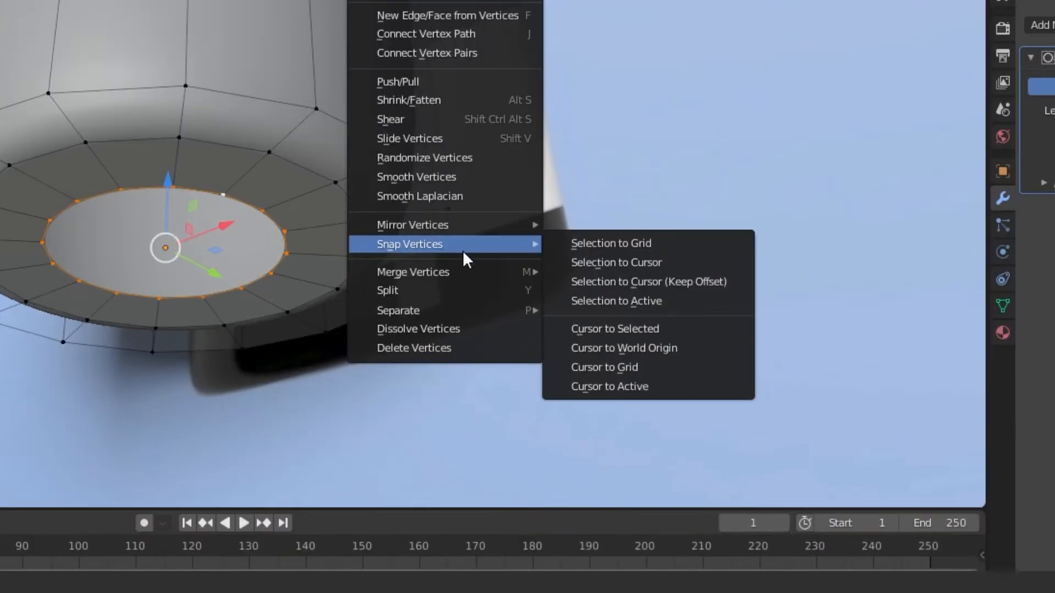
mouse_move(460, 277)
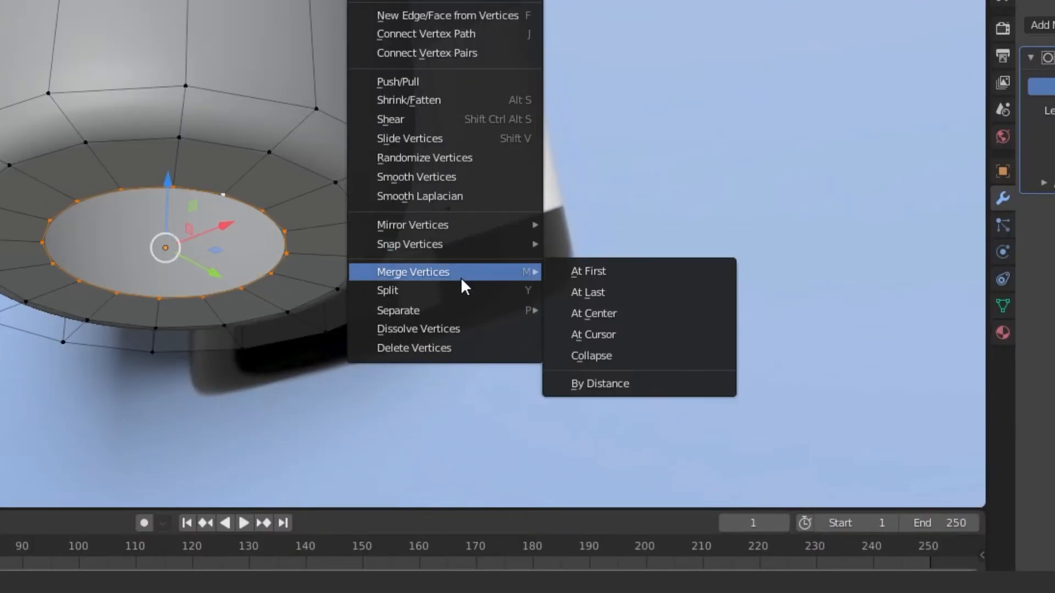
click(568, 312)
key(a)
key(a)
key(Tab)
middle_drag(394, 285, 248, 240)
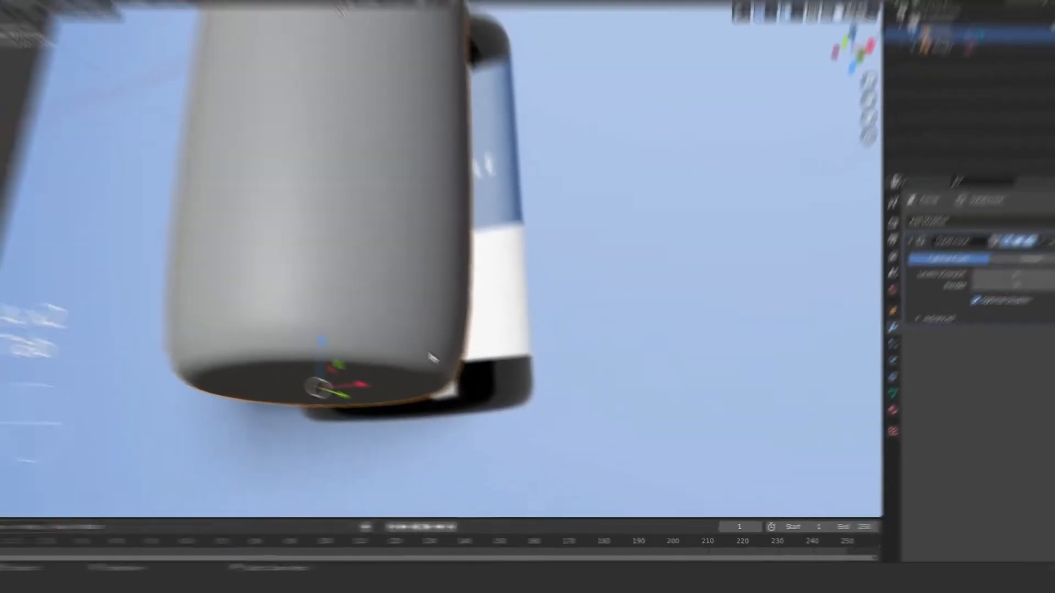
middle_drag(433, 359, 466, 358)
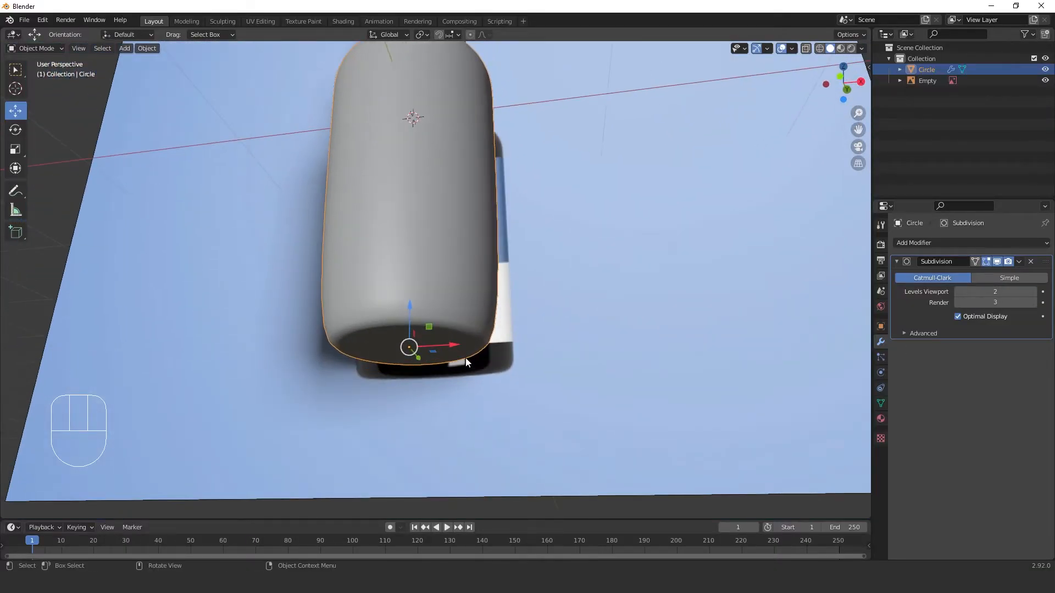
In front view, add a horizontal loop cut around the body and slide it down near the base.
key(KP_1)
key(Tab)
scroll(505, 294, up, 2)
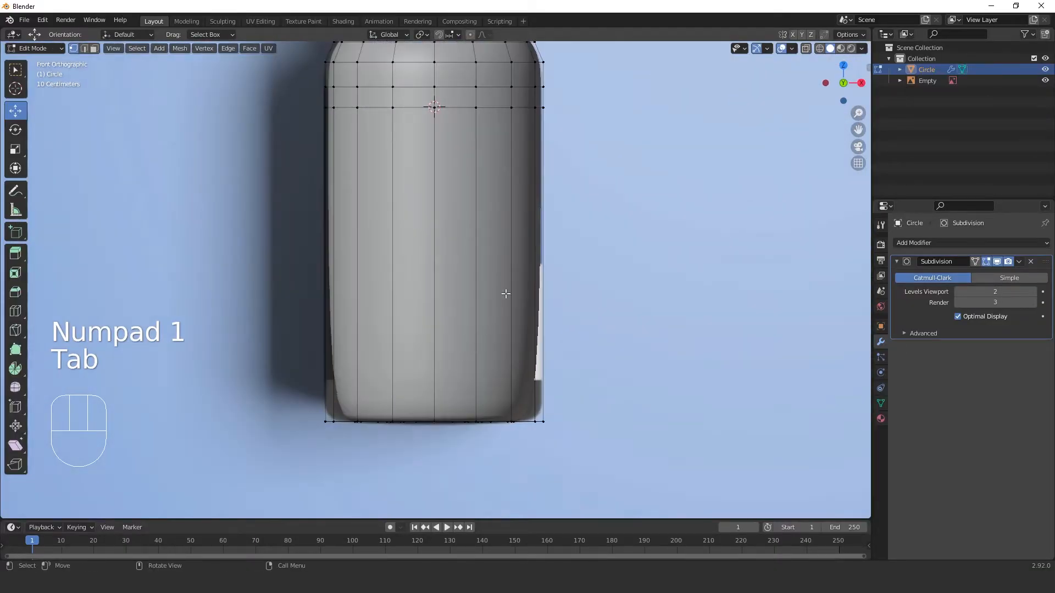
key(ctrl+r)
click(539, 284)
click(545, 395)
key(Tab)
Add another loop cut around the body and slide it down just above the previous one near the base.
key(Tab)
key(ctrl+r)
click(517, 274)
click(511, 379)
key(Tab)
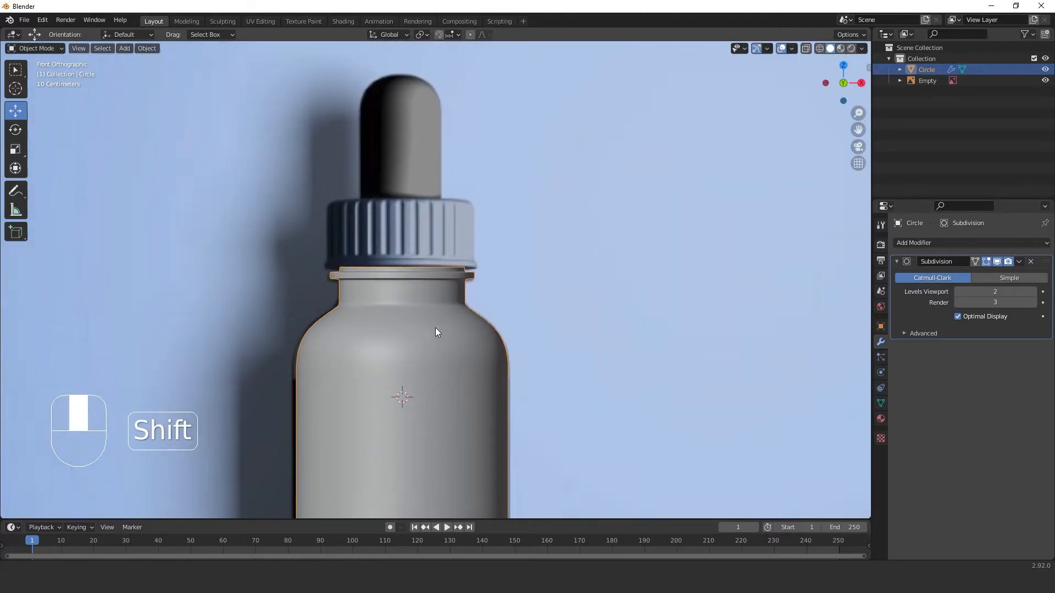
Inspect the bottle's open neck from above and return to the front view around the cap.
shift+scroll(436, 330, down, 3)
middle_drag(529, 303, 378, 305)
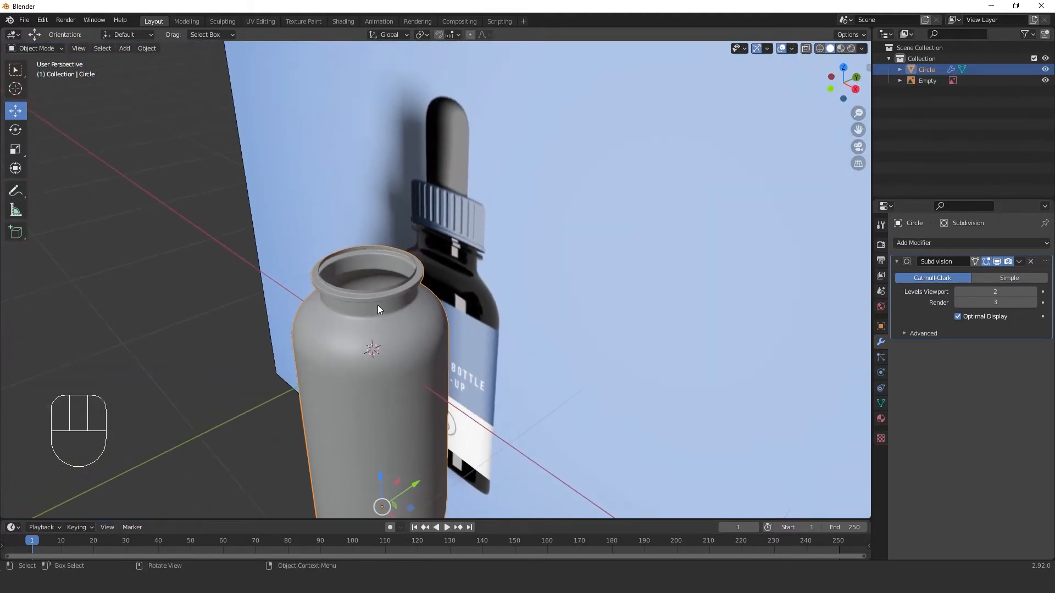
key(KP_1)
shift+middle_drag(417, 268, 414, 318)
scroll(409, 334, up, 3)
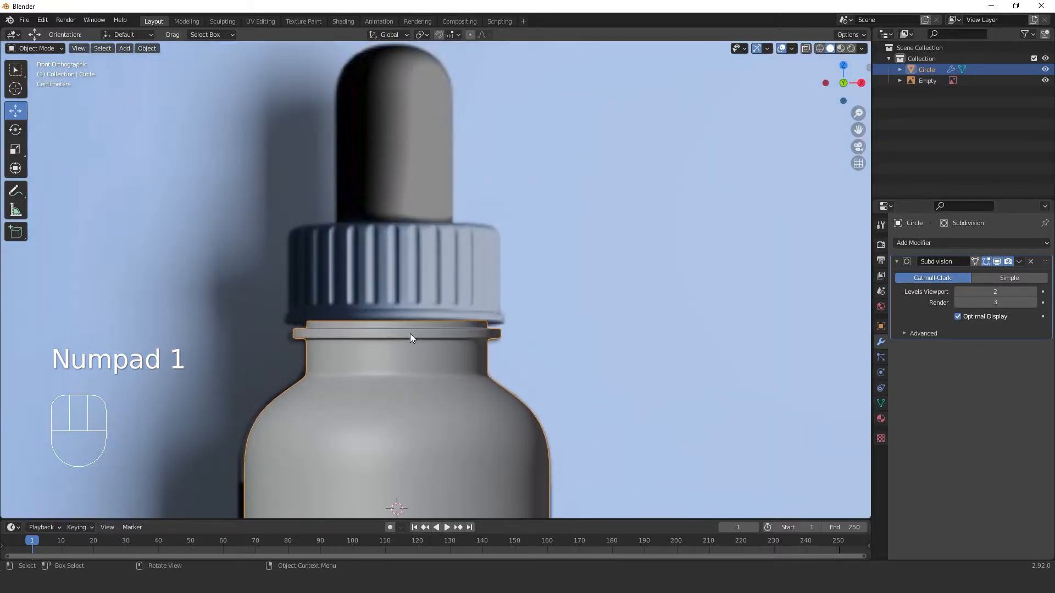
In Edit Mode, select the bottle's top rim edge loop, snap the 3D cursor to it, and return to Object Mode.
scroll(397, 311, down, 2)
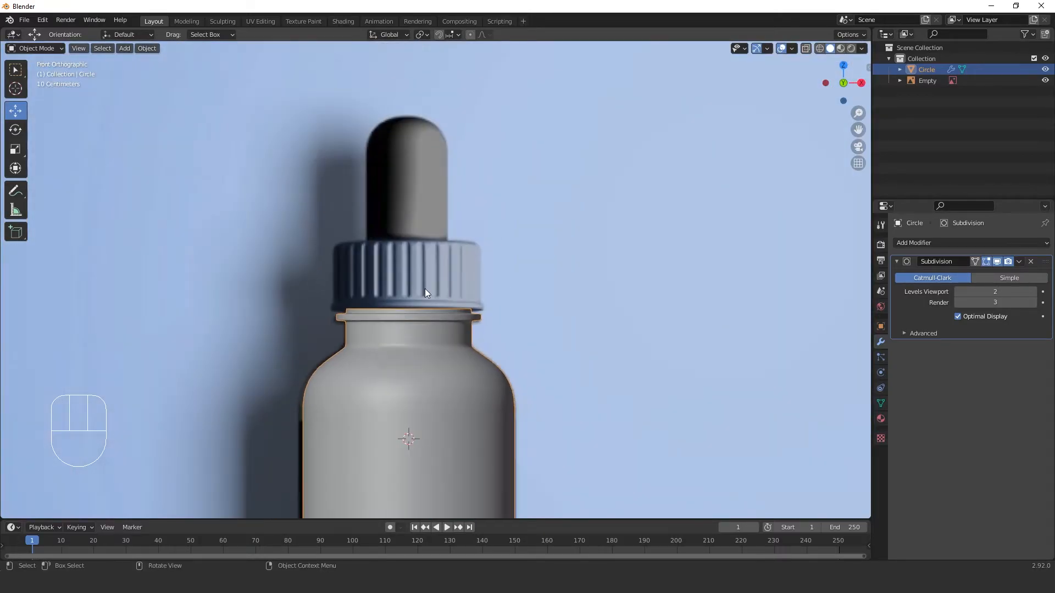
scroll(378, 328, down, 2)
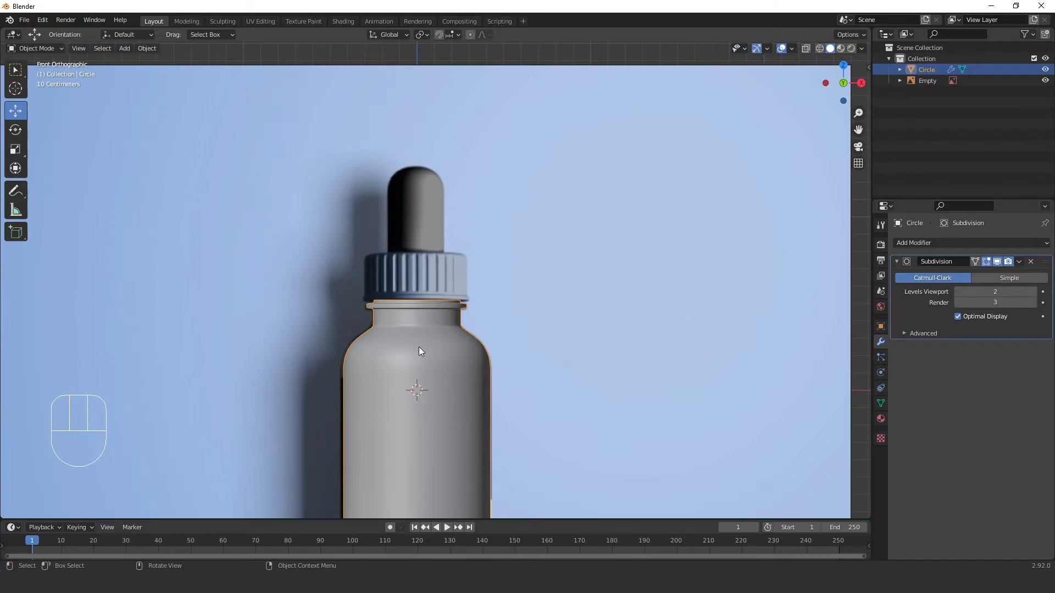
shift+middle_drag(420, 348, 438, 296)
scroll(448, 392, up, 4)
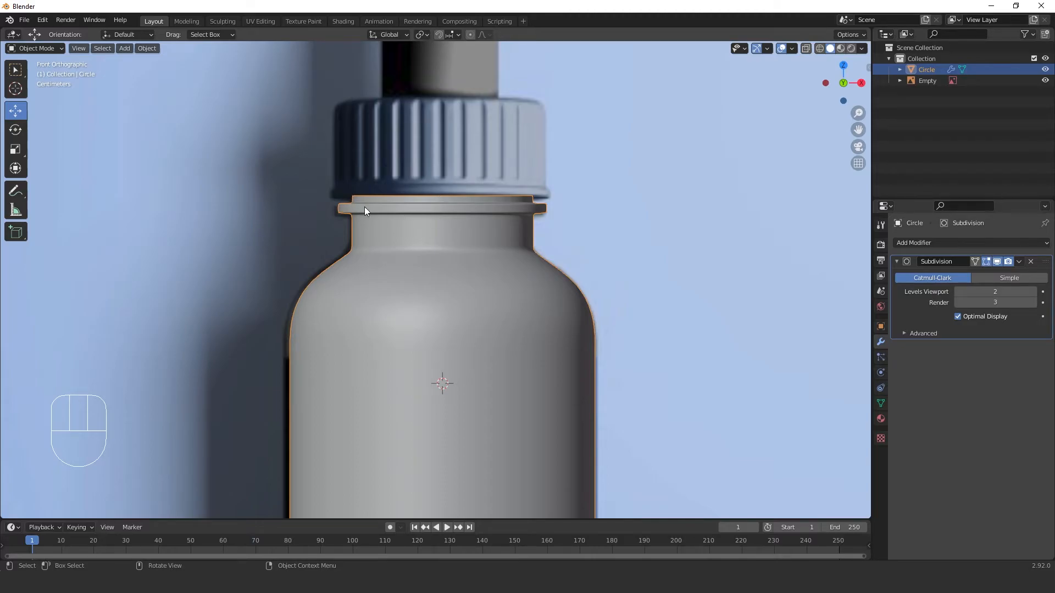
middle_drag(357, 203, 342, 253)
key(Tab)
scroll(333, 302, up, 2)
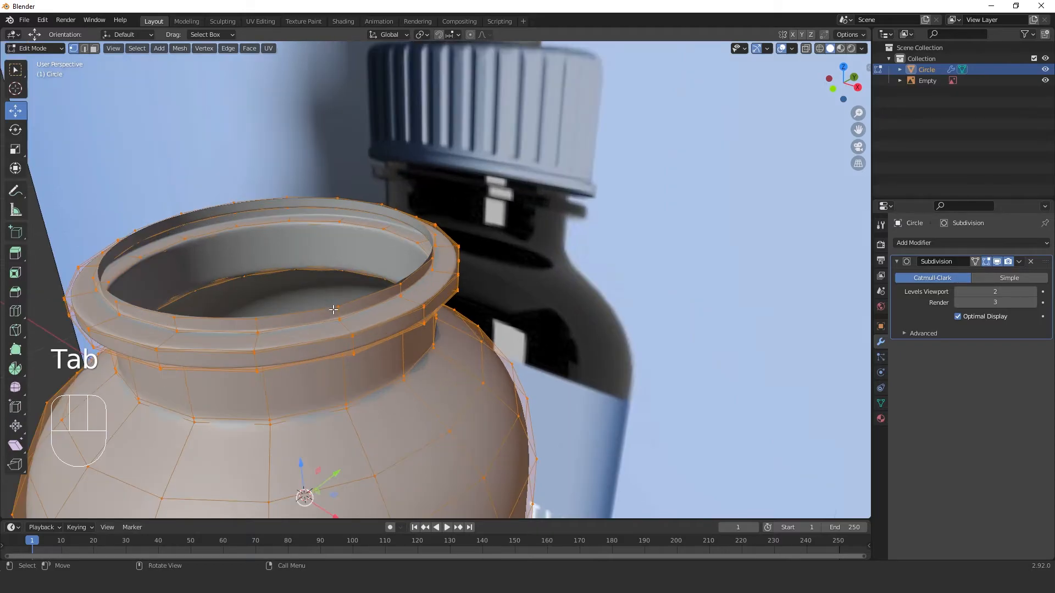
alt+click(333, 307)
middle_drag(185, 323, 508, 181)
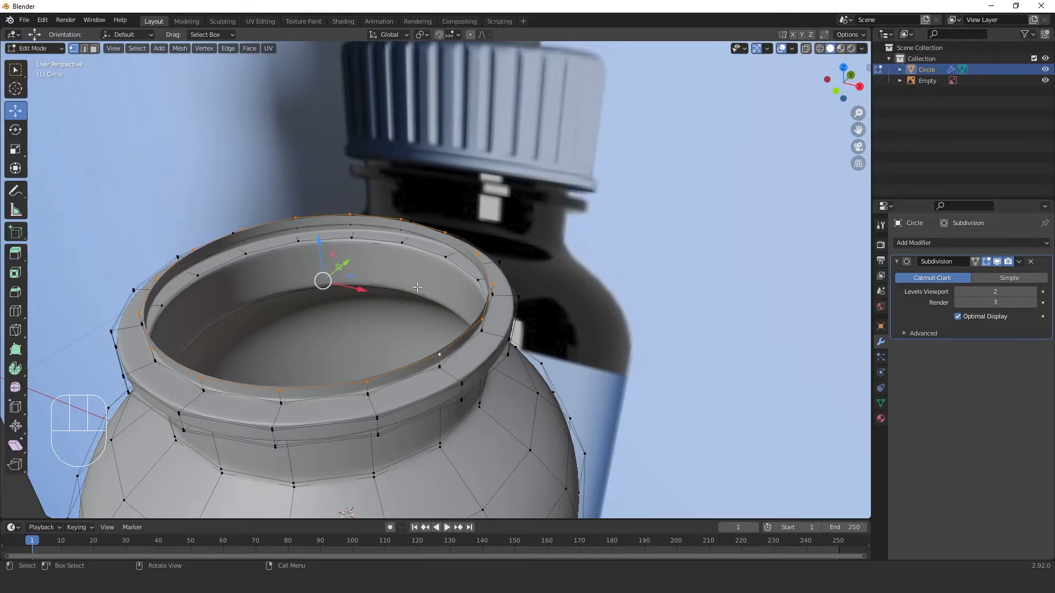
scroll(418, 284, down, 1)
scroll(418, 286, down, 1)
key(shift+s)
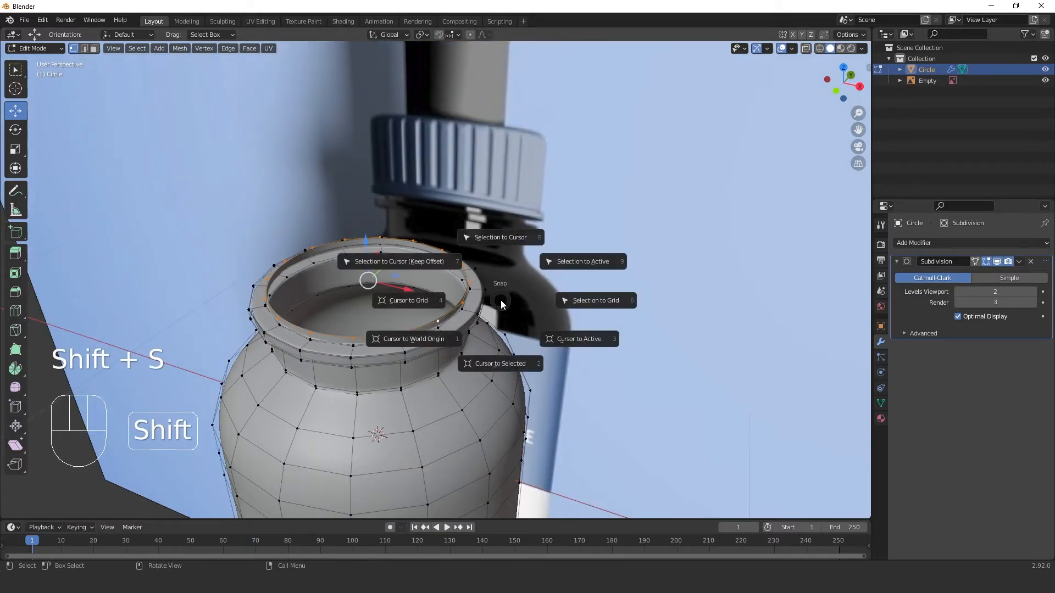
click(499, 361)
key(Tab)
From the front view, add a 16-vertex mesh circle with a 1 m radius at the 3D cursor.
middle_drag(442, 375, 424, 252)
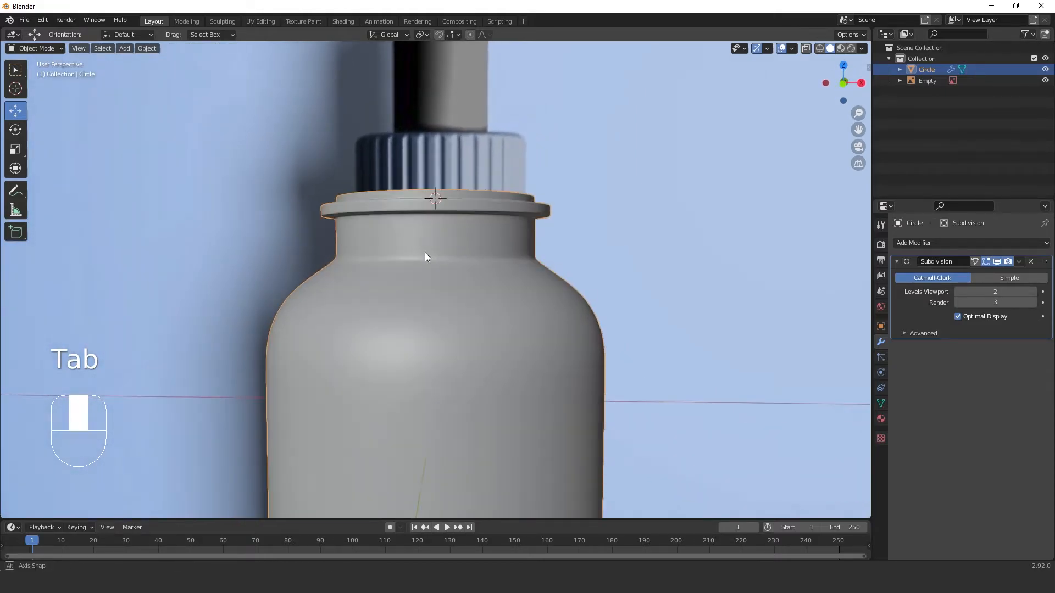
key(KP_1)
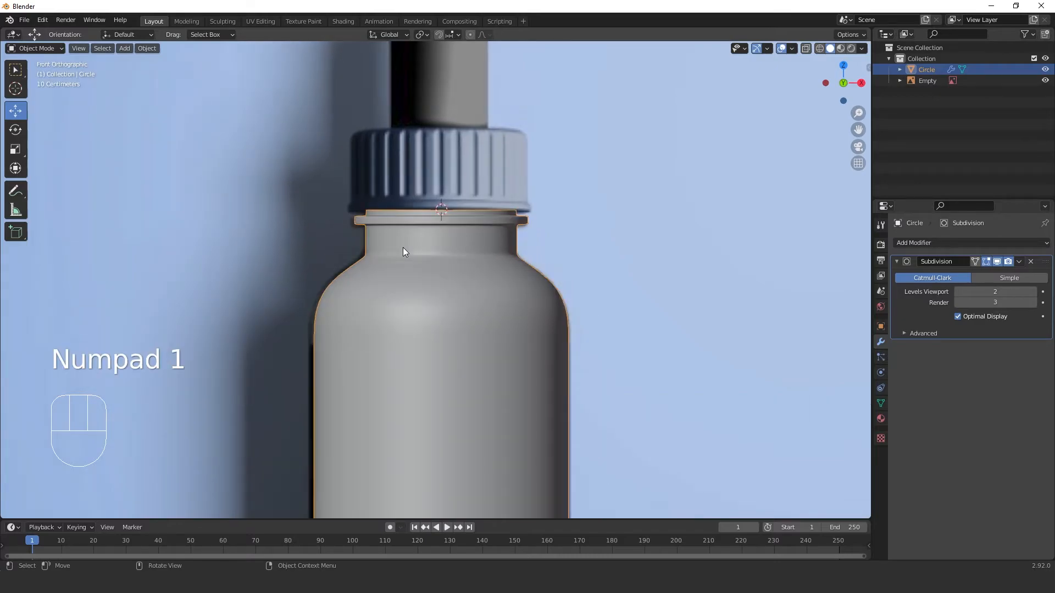
scroll(404, 247, up, 2)
shift+middle_drag(404, 246, 376, 298)
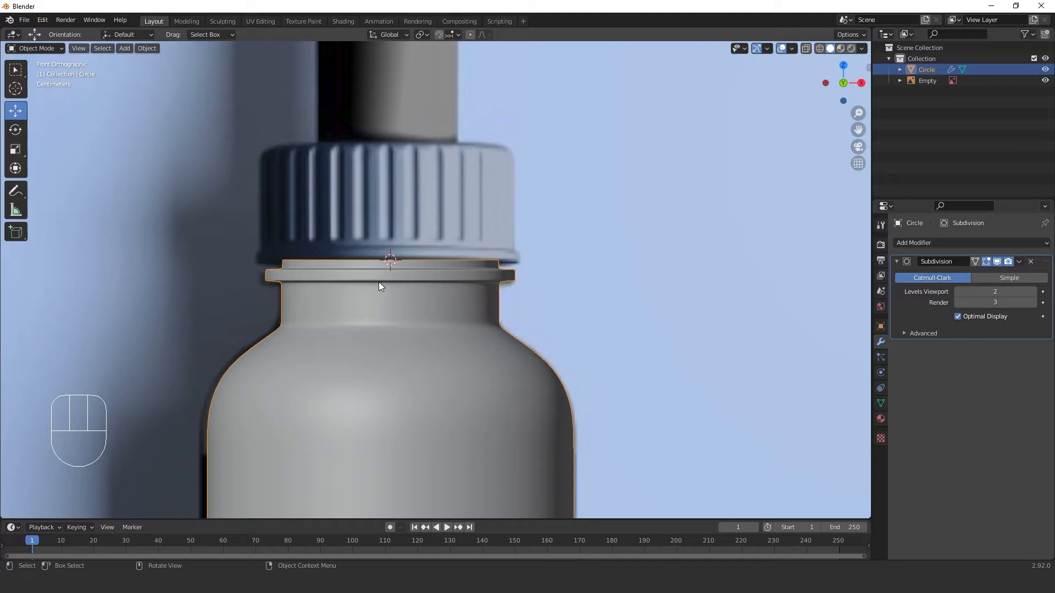
click(124, 48)
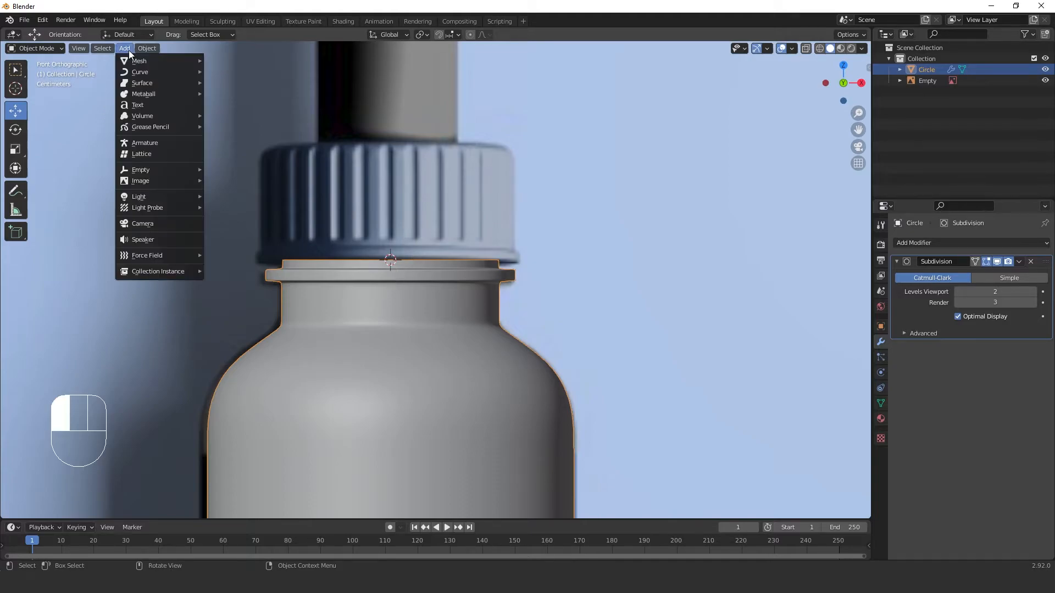
key(shift+a)
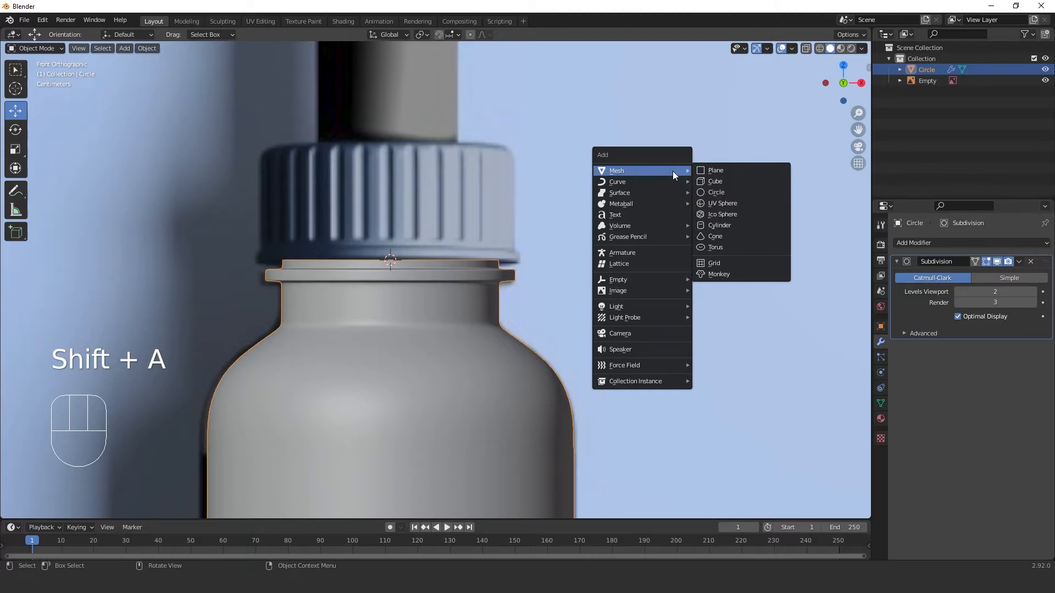
click(733, 188)
scroll(648, 250, down, 5)
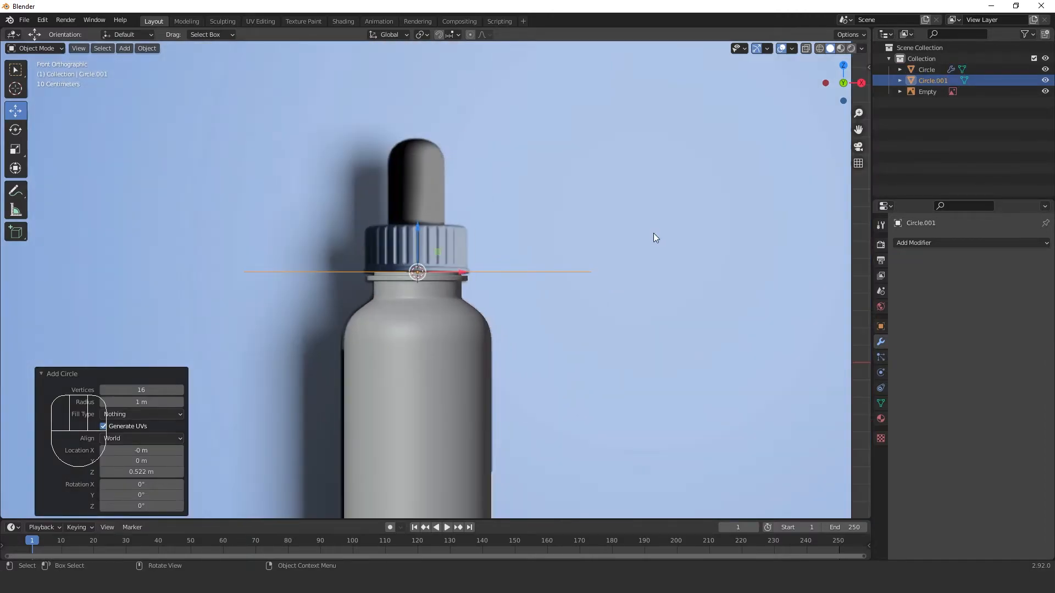
Scale the circle down to about the width of the bottle's neck flange and inspect its outline from above.
scroll(736, 159, up, 3)
key(s)
click(604, 212)
key(s)
click(593, 233)
scroll(606, 230, up, 4)
key(s)
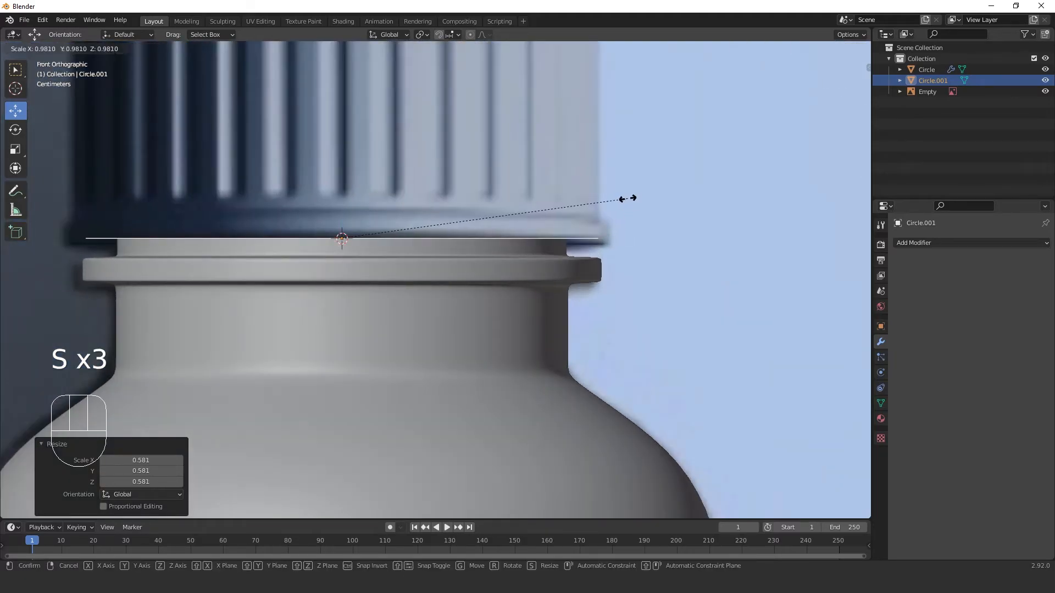
click(628, 200)
middle_drag(628, 200, 492, 348)
scroll(493, 347, up, 3)
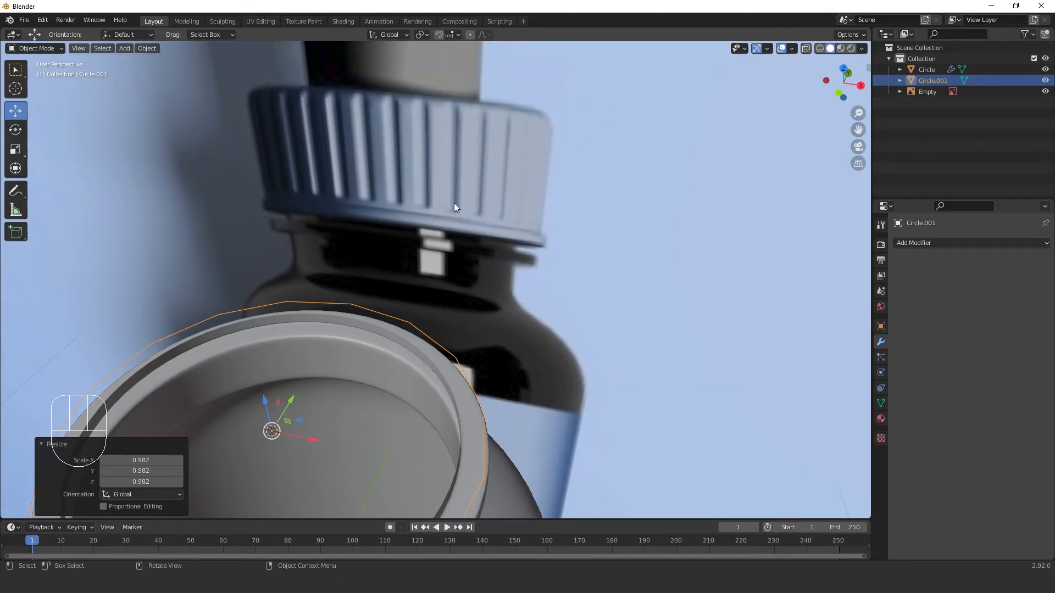
middle_drag(337, 294, 403, 277)
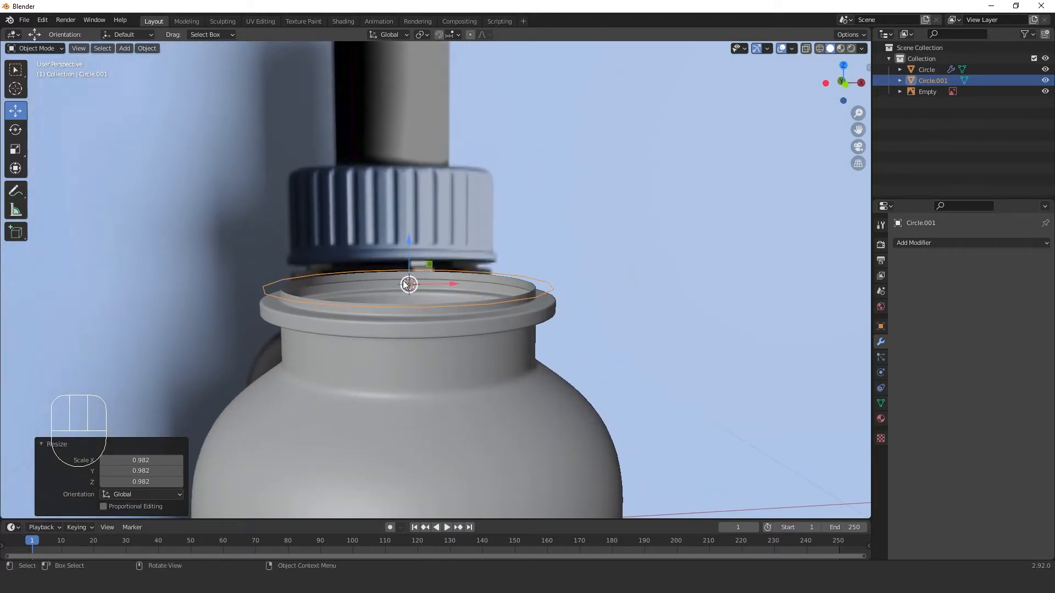
Delete the 16-vertex circle and return to the front view in solid shading.
key(x)
click(386, 329)
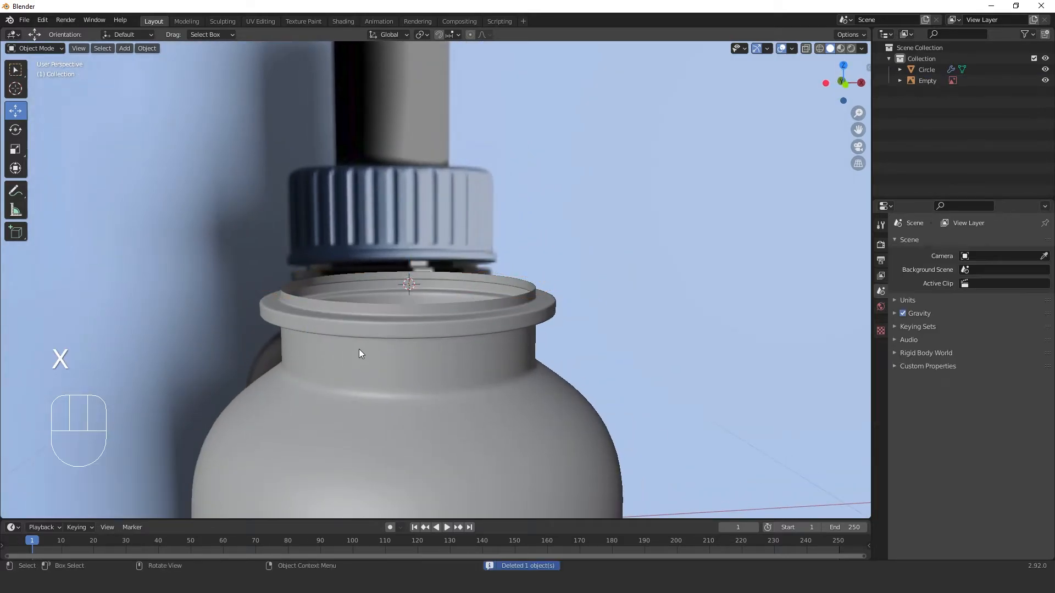
key(KP_1)
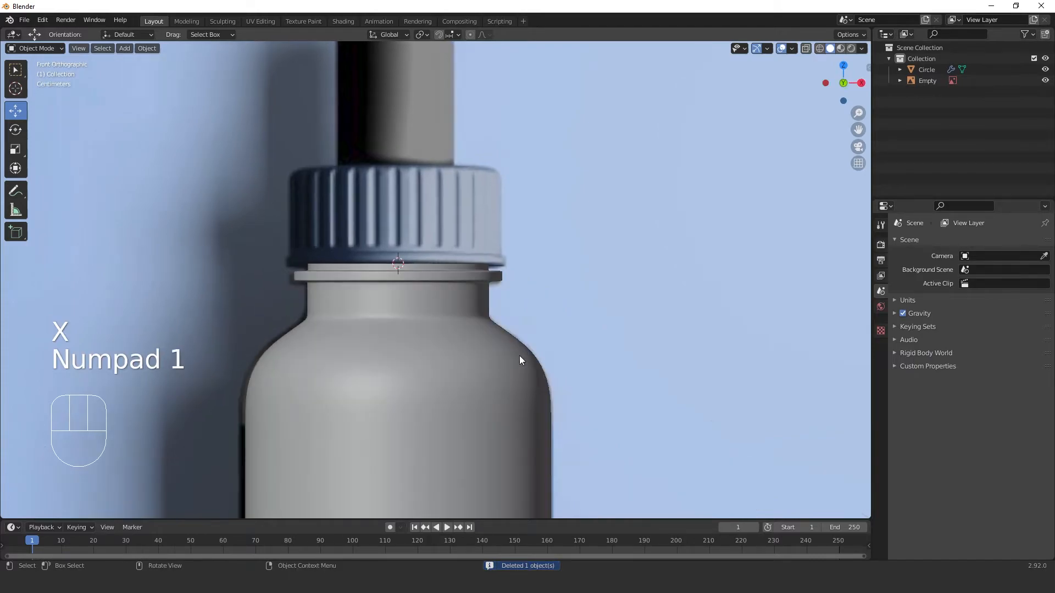
key(shift+z)
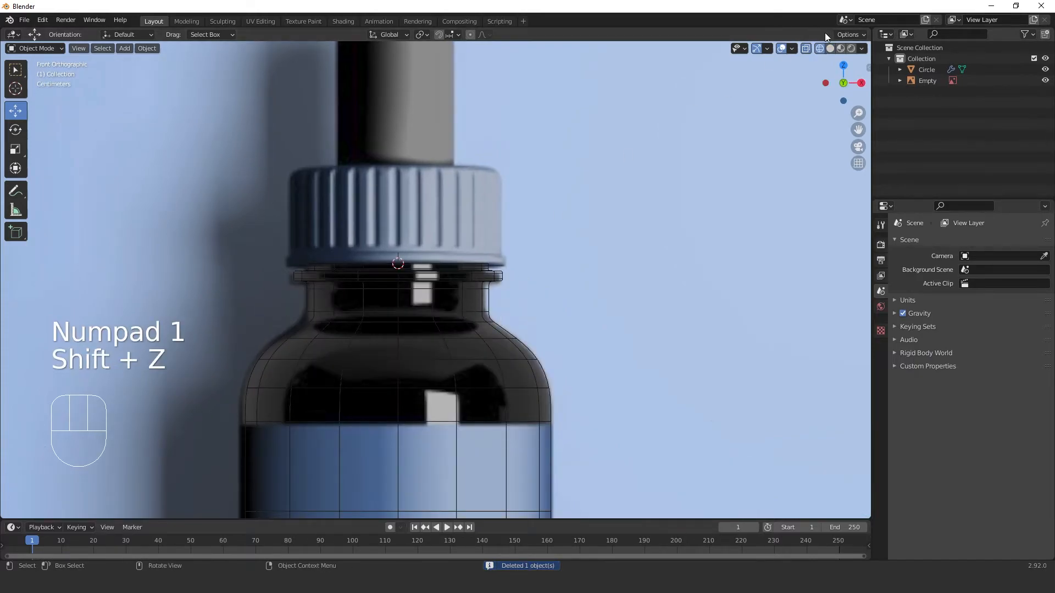
click(830, 48)
Add a mesh circle with 128 vertices at the 3D cursor on the bottle's rim.
key(shift+a)
click(435, 293)
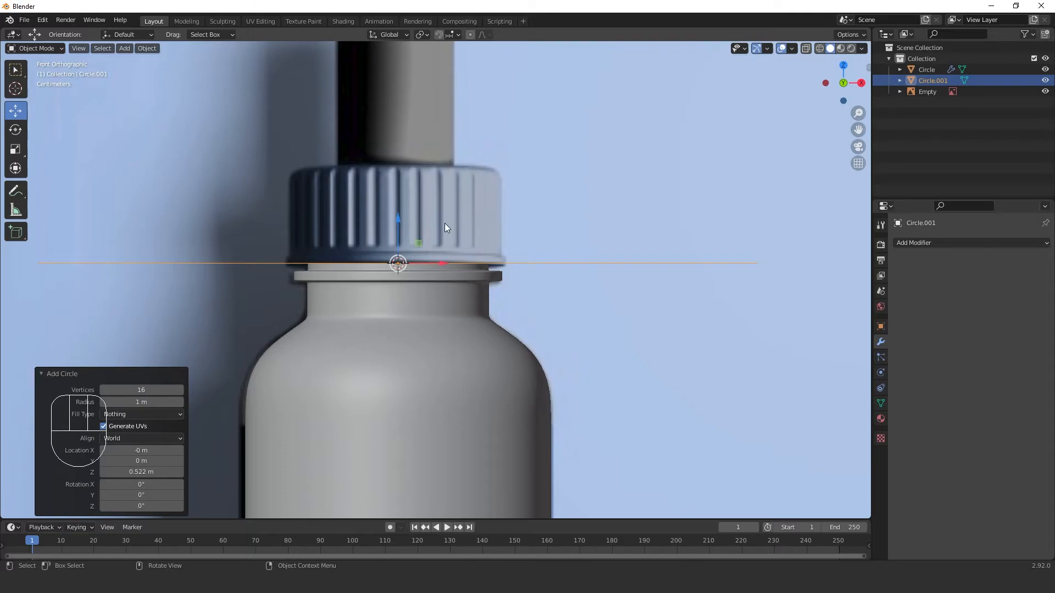
click(159, 389)
text(12)
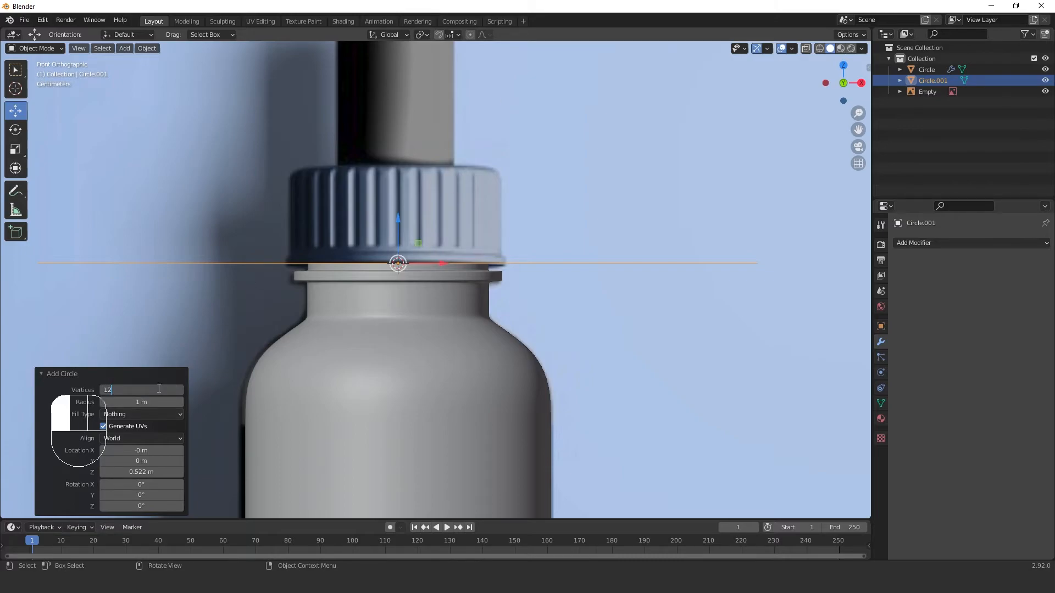
text(8)
key(Return)
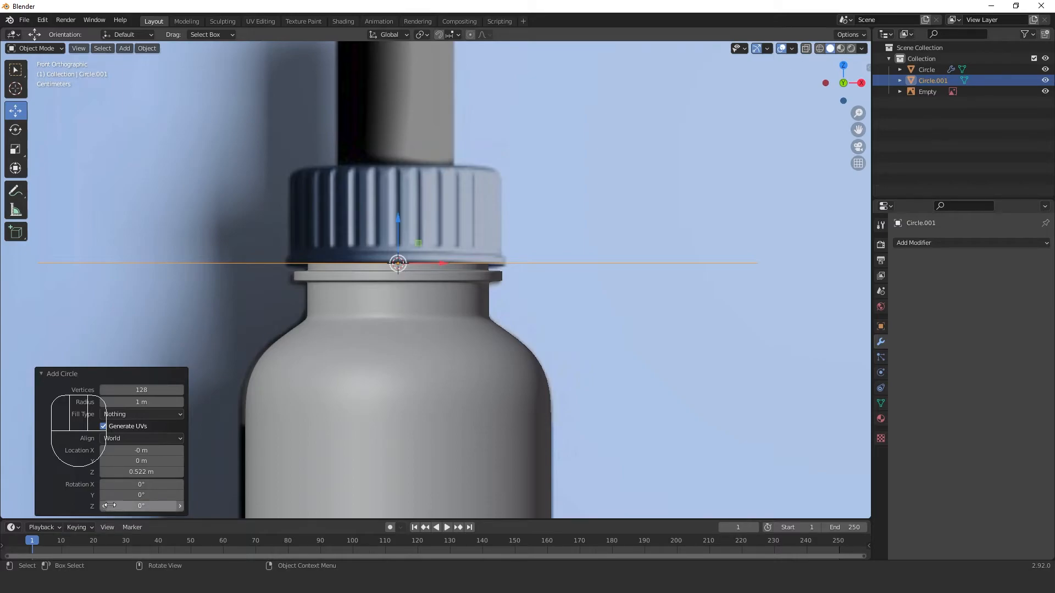
Set the new circle's vertex count to 100.
click(156, 390)
text(100)
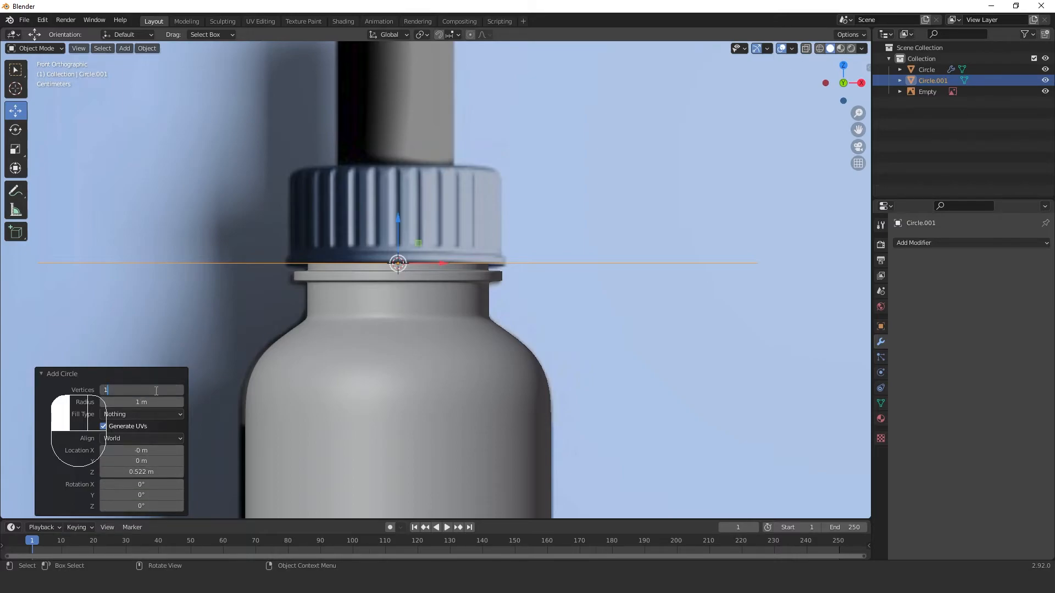
key(Return)
scroll(357, 338, down, 3)
scroll(660, 242, up, 3)
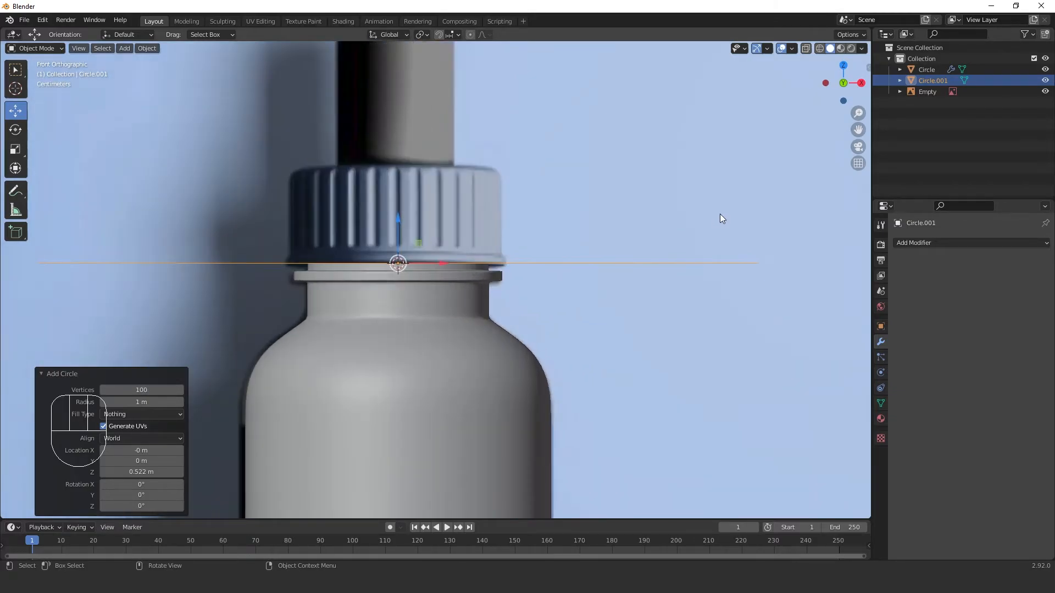
Scale the circle down to nearly the cap's width and raise it about 0.037 m along Z.
key(s)
click(588, 268)
key(s)
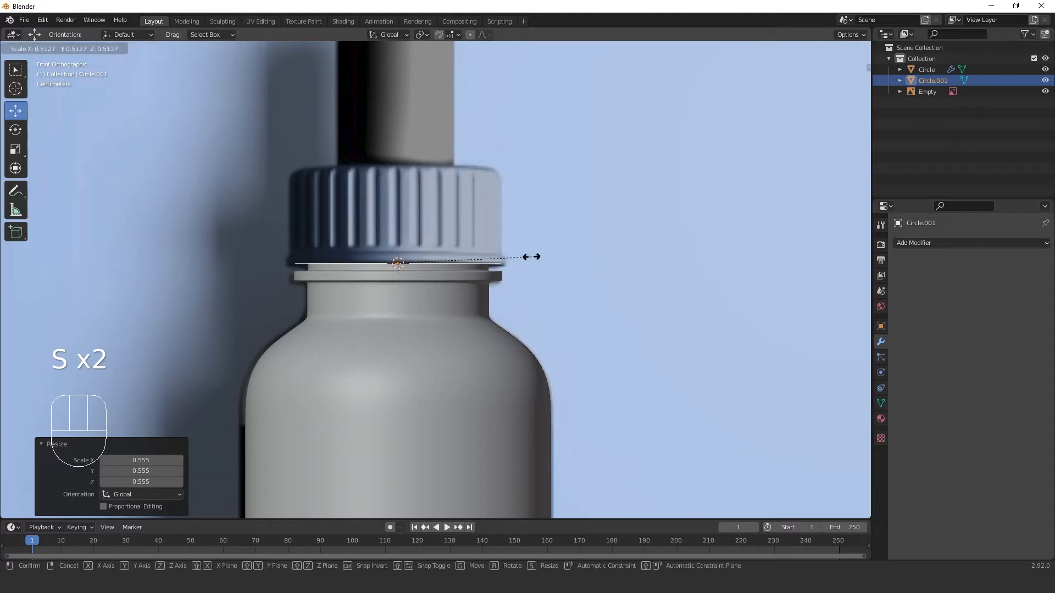
click(533, 259)
key(g)
key(z)
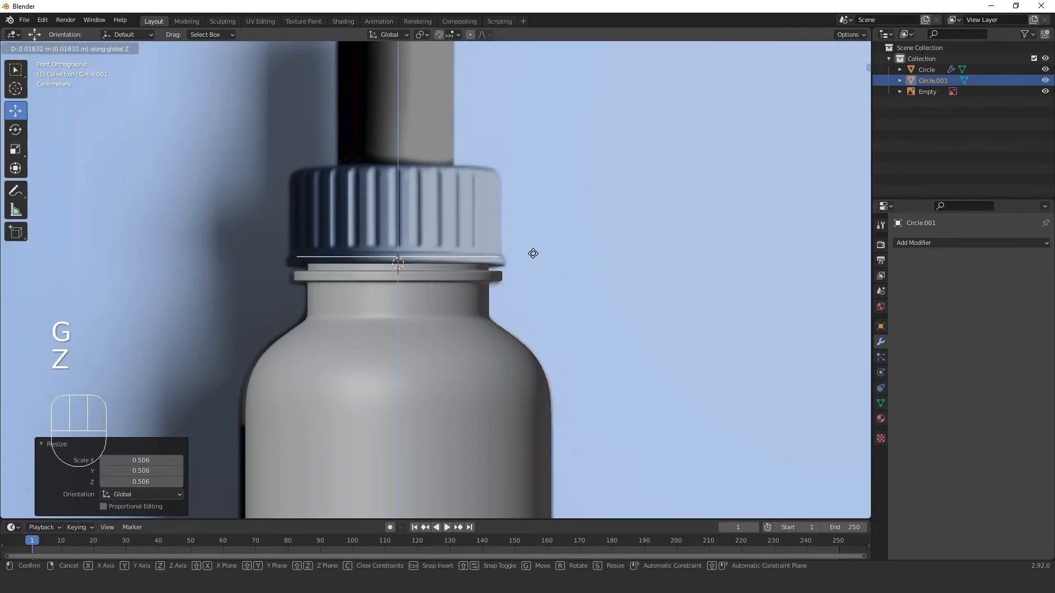
click(535, 253)
Fine-tune the circle's height along Z near the cap's lower ridge and scale it up by about 1.01.
scroll(556, 254, up, 3)
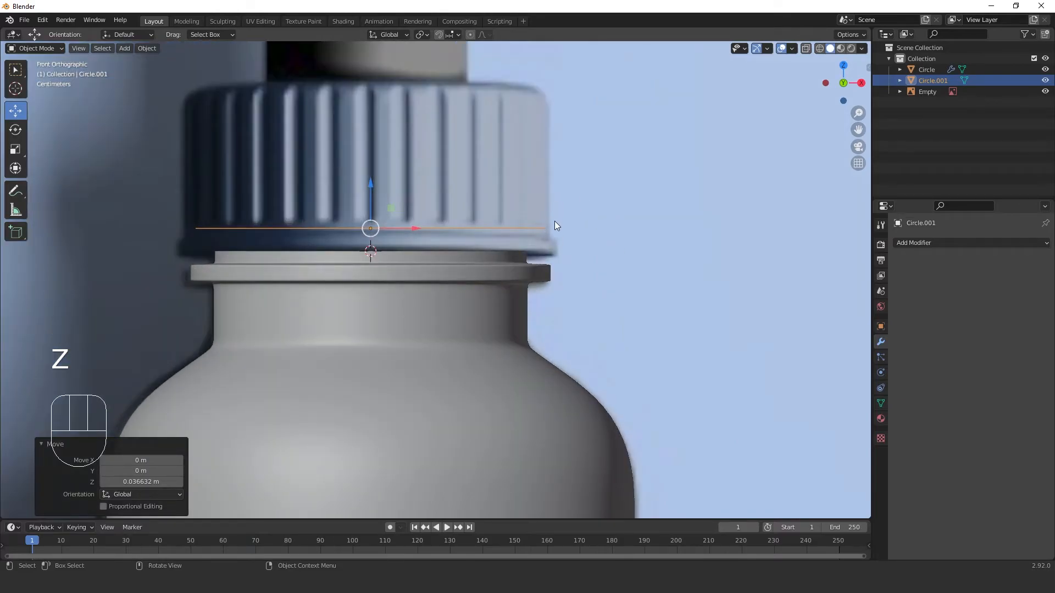
scroll(565, 215, up, 2)
key(g)
key(z)
click(632, 248)
key(s)
click(665, 252)
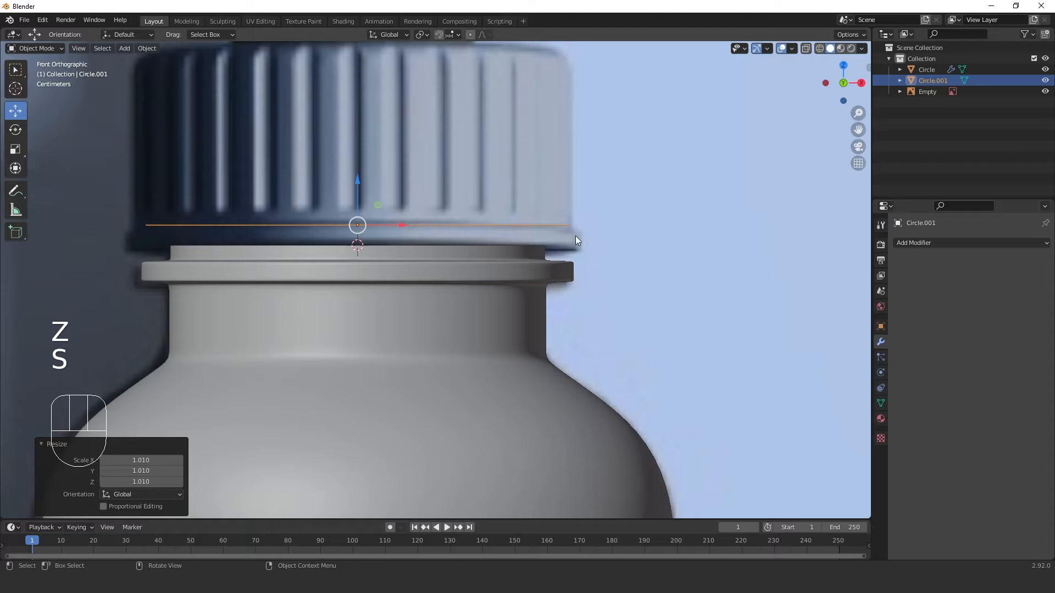
Enter Edit Mode on the circle and select a single vertex on its far side.
middle_drag(635, 285, 620, 315)
key(Tab)
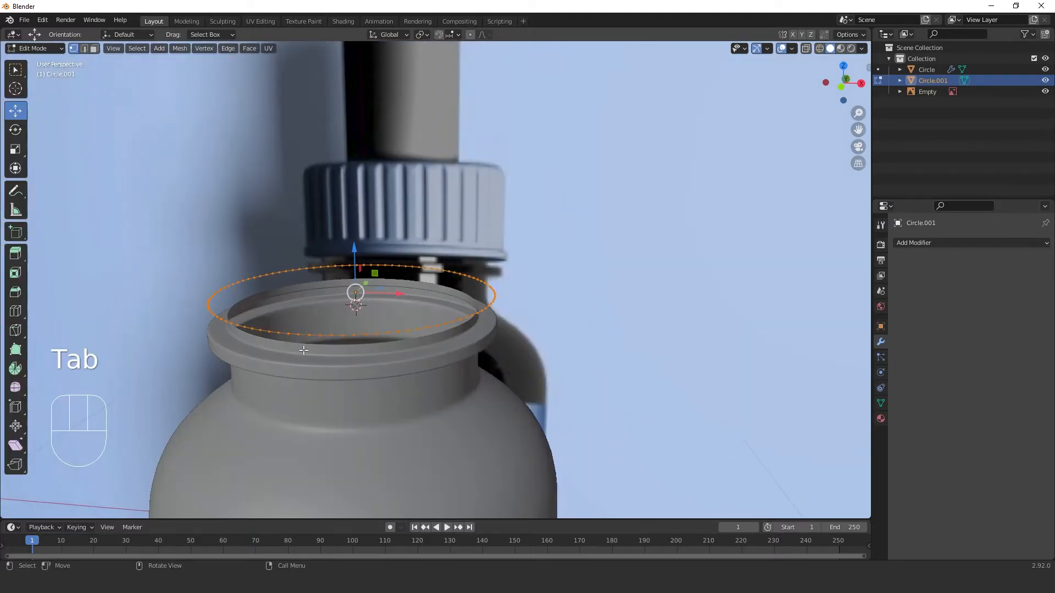
scroll(434, 357, up, 3)
click(555, 304)
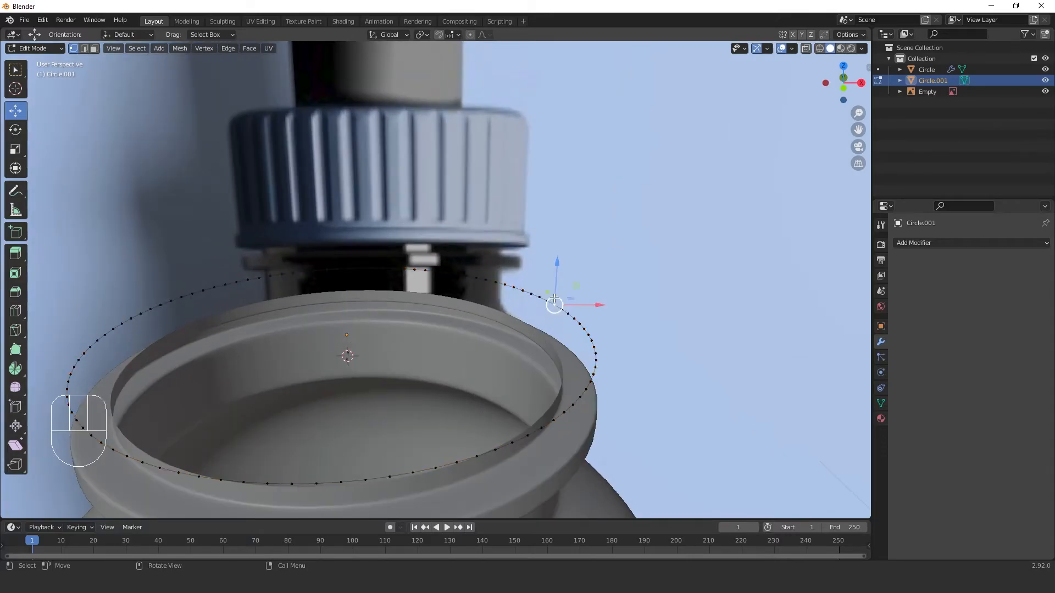
click(572, 317)
Select four alternating vertices along the front edge of the circle, skipping one vertex between each.
shift+middle_drag(528, 399, 588, 222)
middle_drag(553, 302, 554, 283)
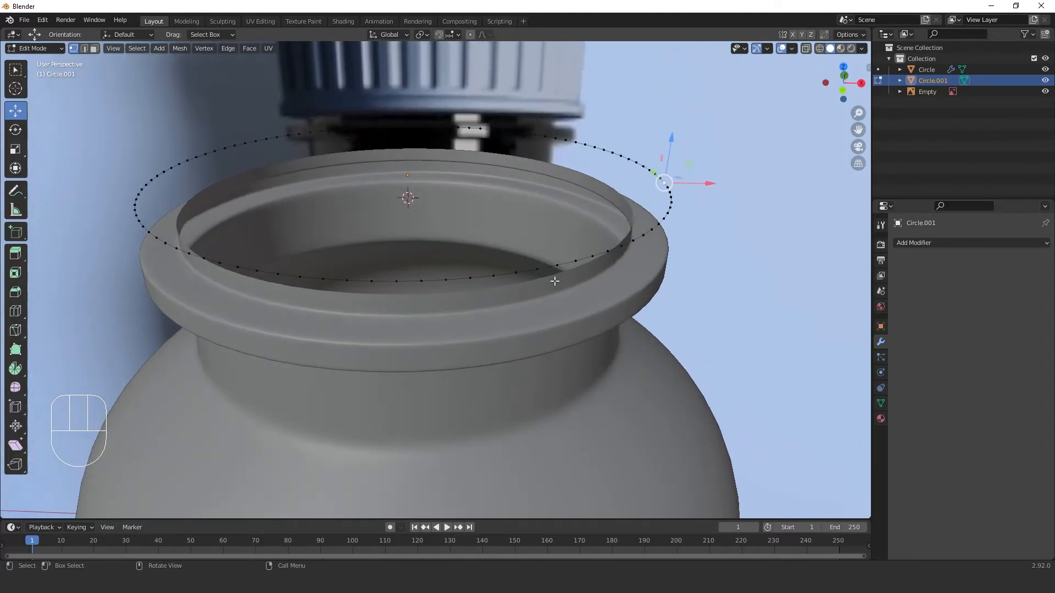
click(557, 266)
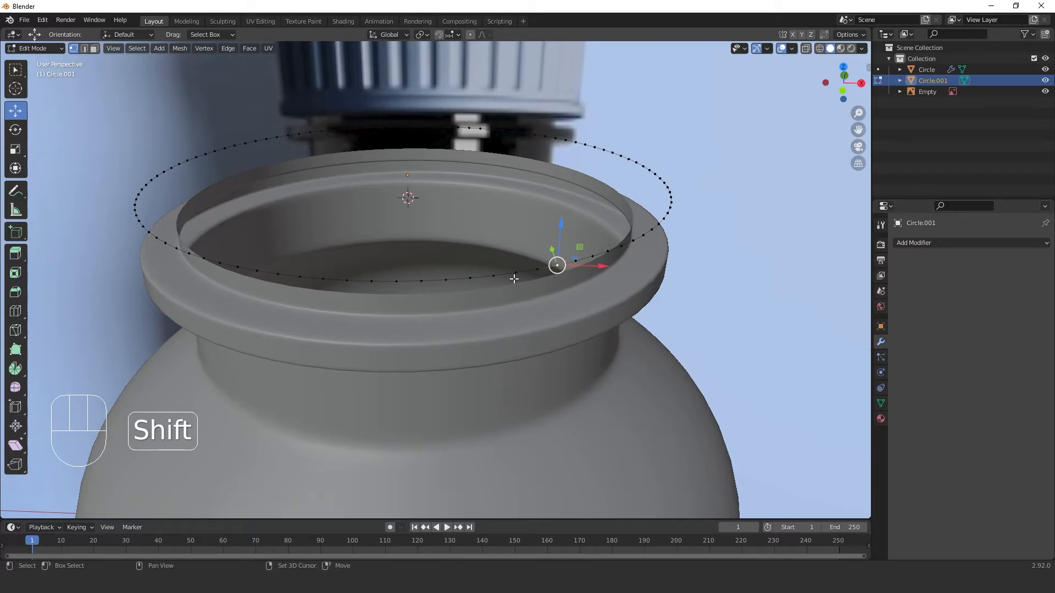
shift+click(495, 277)
shift+click(470, 278)
shift+click(421, 281)
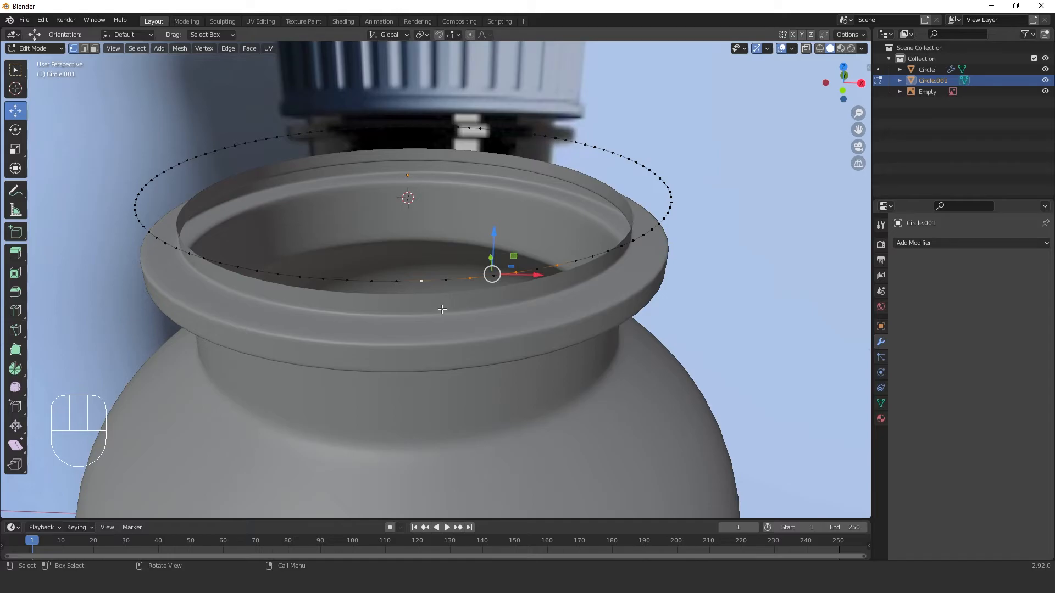
Select the entire circle and apply Checker Deselect so every other vertex is selected.
scroll(442, 309, down, 2)
middle_drag(442, 310, 453, 319)
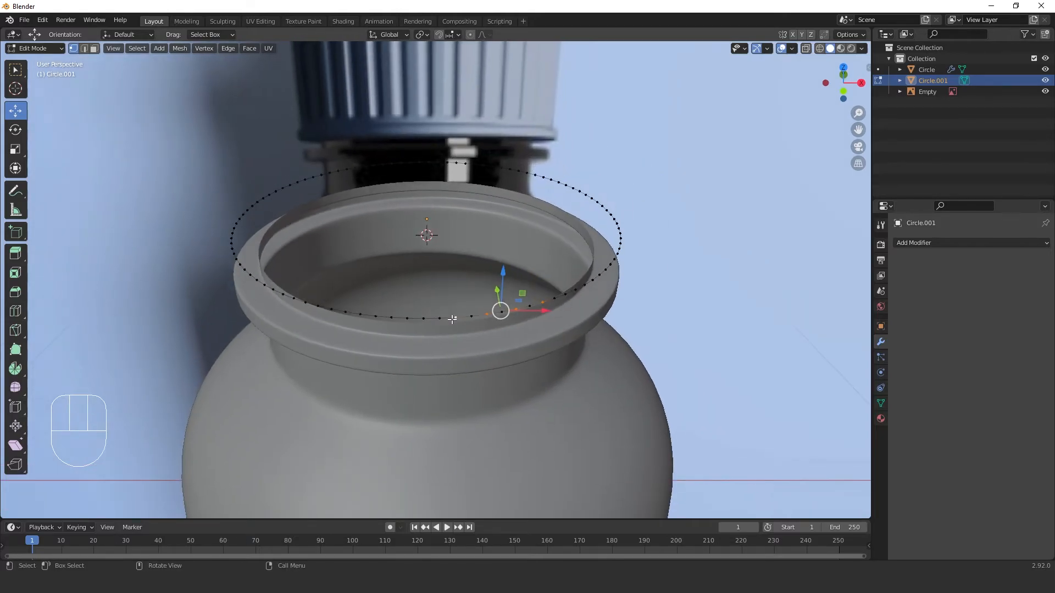
key(a)
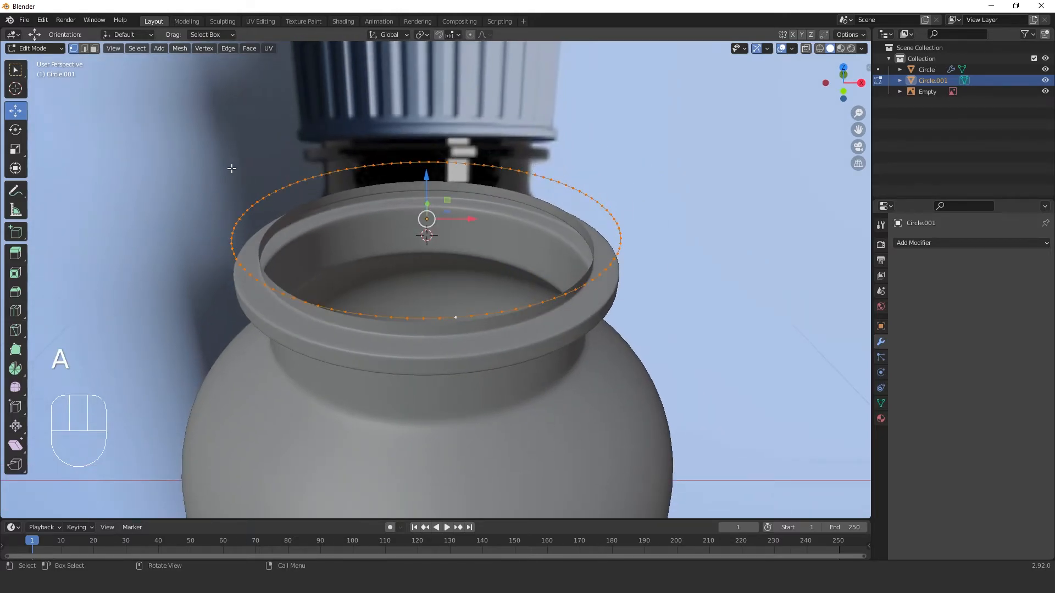
click(144, 48)
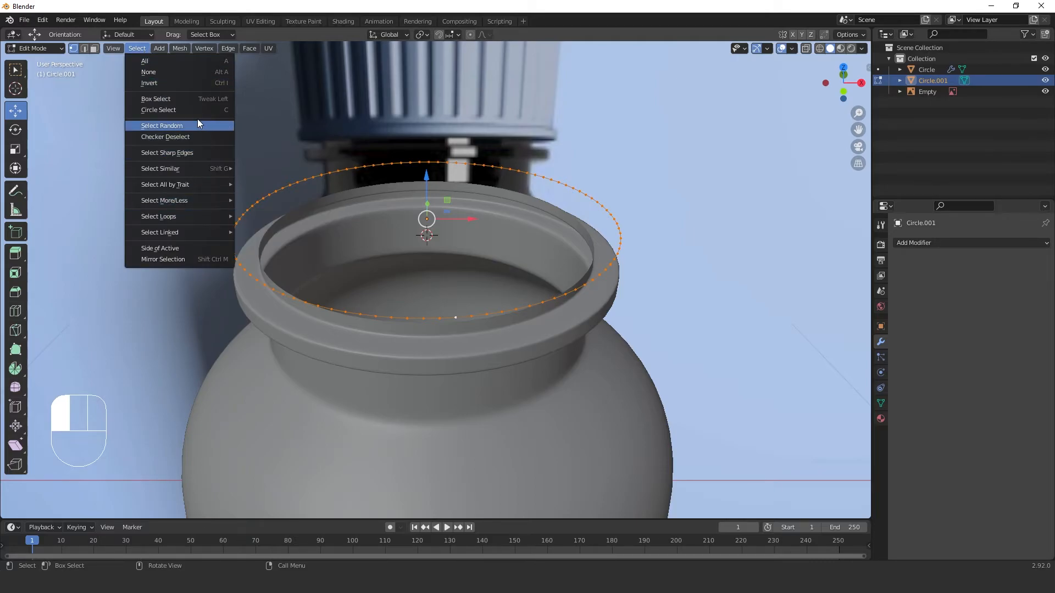
mouse_move(406, 268)
middle_down()
mouse_move(384, 248)
mouse_move(408, 280)
middle_up()
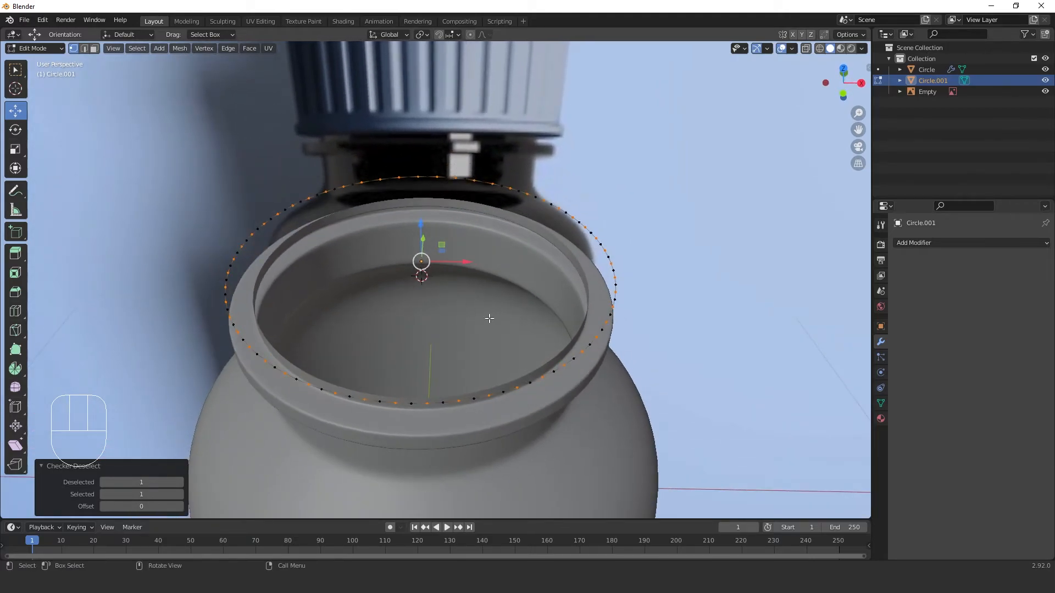
Scale the alternating vertices inward by 0.918 to turn the circle into a zigzag outline.
key(s)
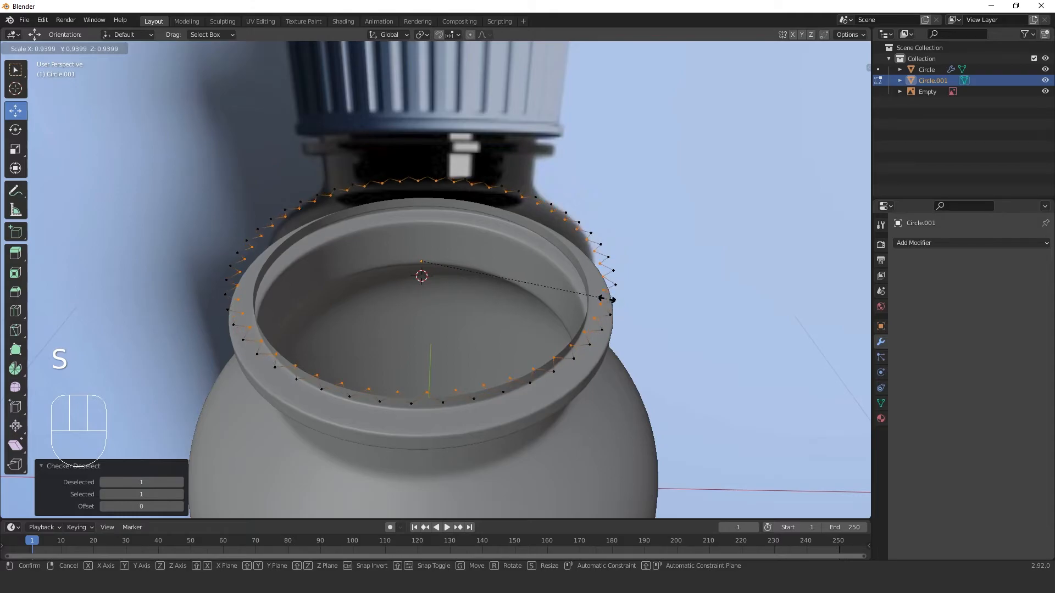
click(605, 297)
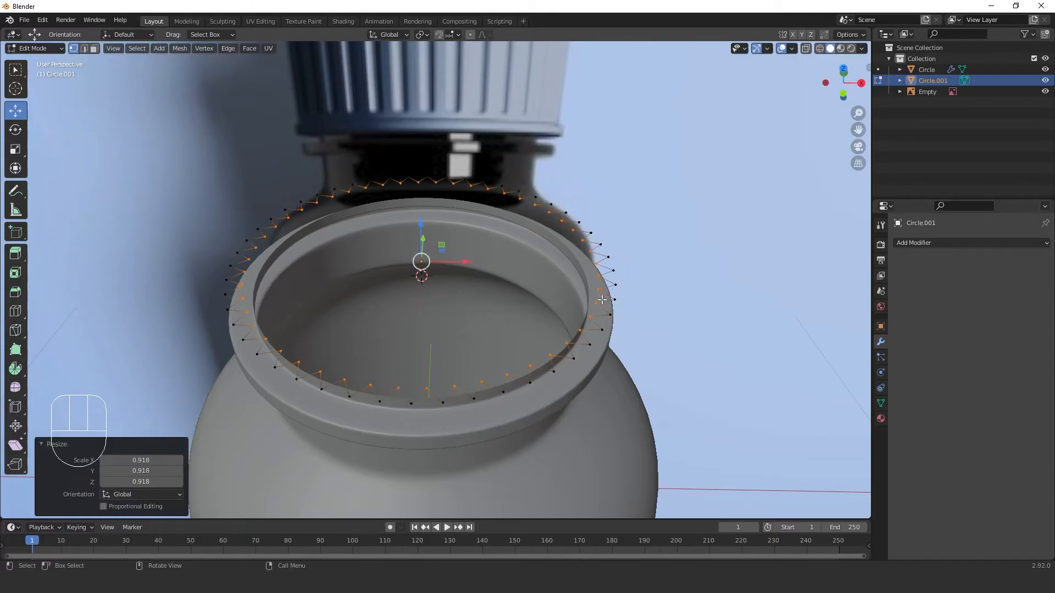
key(Tab)
key(Tab)
middle_drag(595, 353, 544, 350)
Extrude the whole zigzag outline upward along Z to the top edge of the cap in the reference image.
key(a)
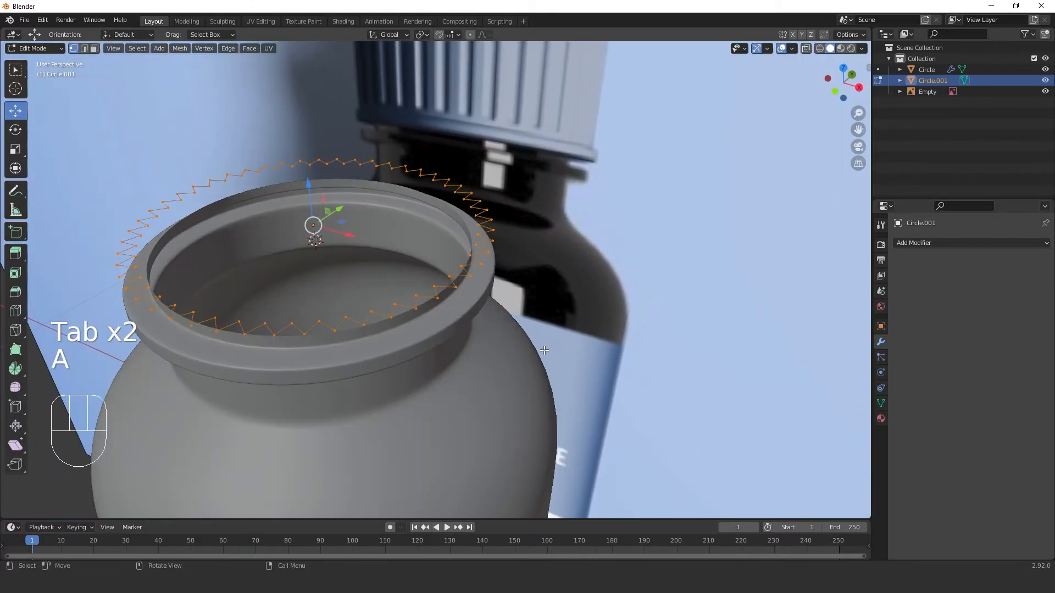
key(KP_1)
shift+middle_drag(503, 245, 473, 375)
scroll(460, 310, up, 3)
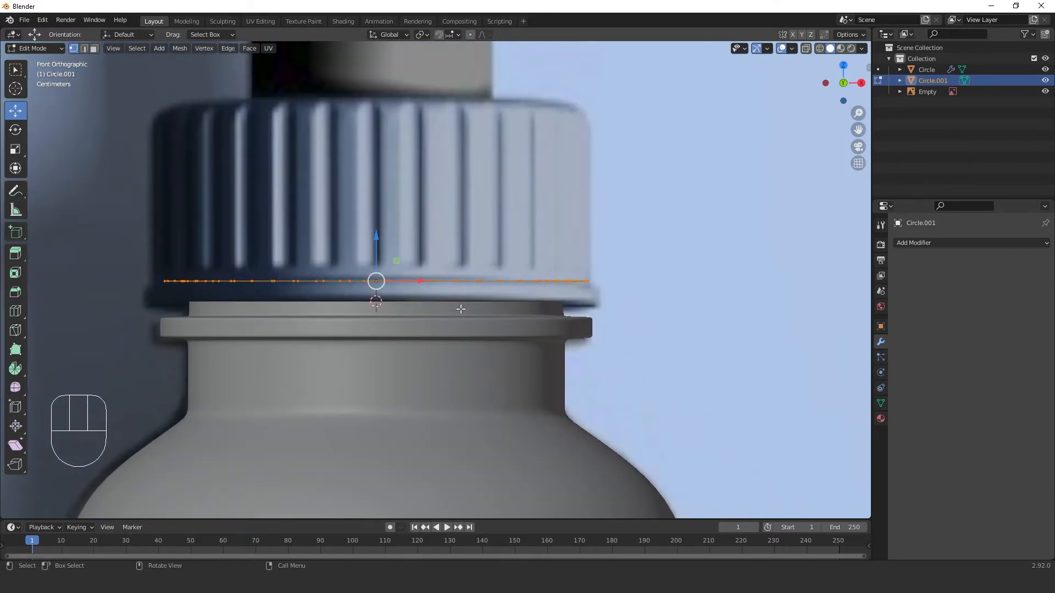
key(e)
key(z)
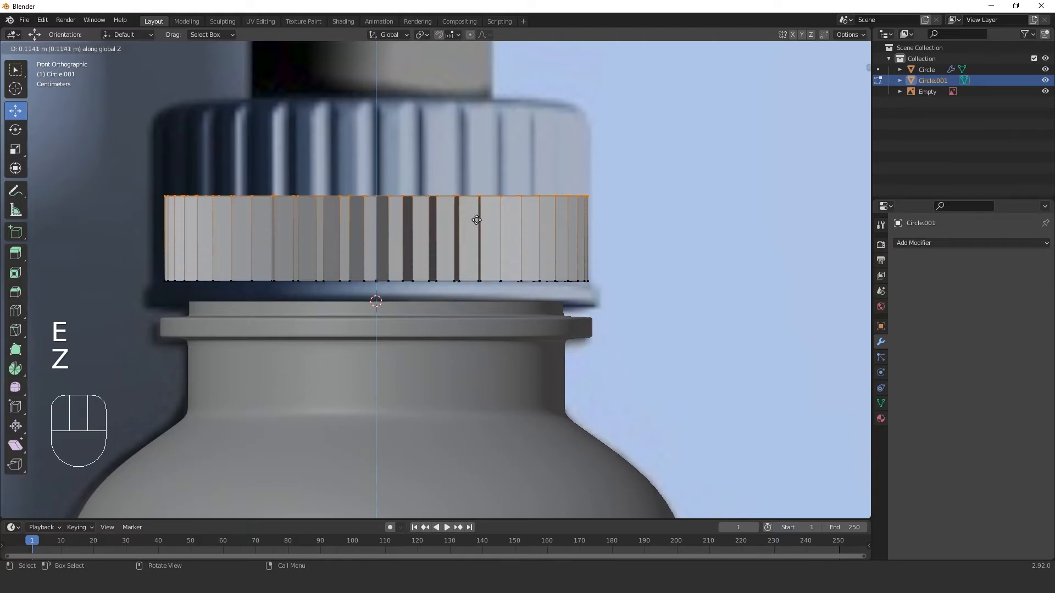
click(377, 104)
Add a Subdivision Surface modifier to the ribbed ring, with viewport level 2 and render level 3.
key(Tab)
middle_drag(377, 104, 516, 265)
middle_drag(456, 324, 431, 357)
click(938, 242)
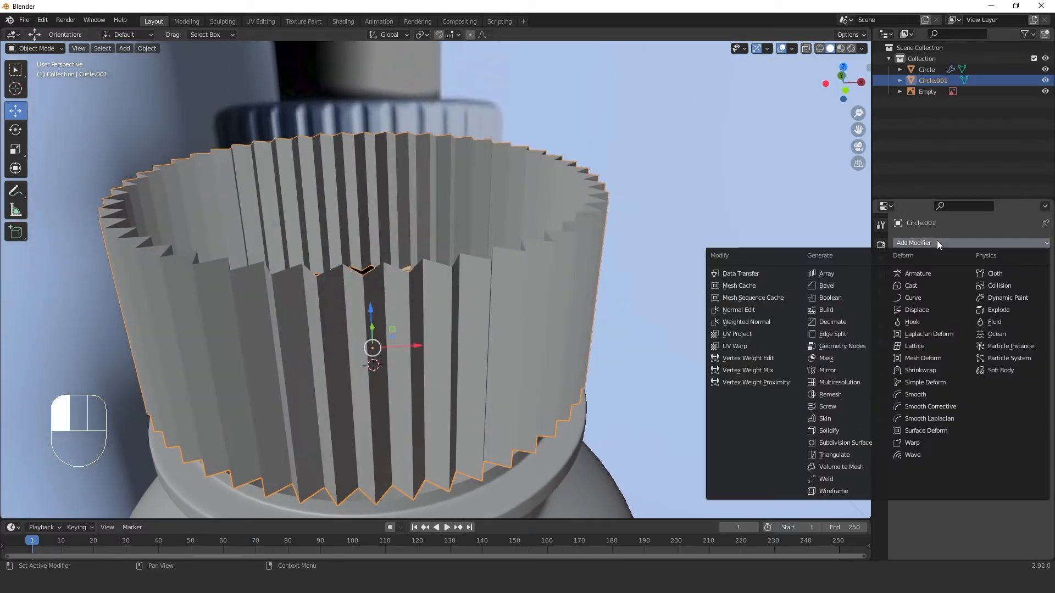
click(939, 240)
click(953, 242)
click(857, 444)
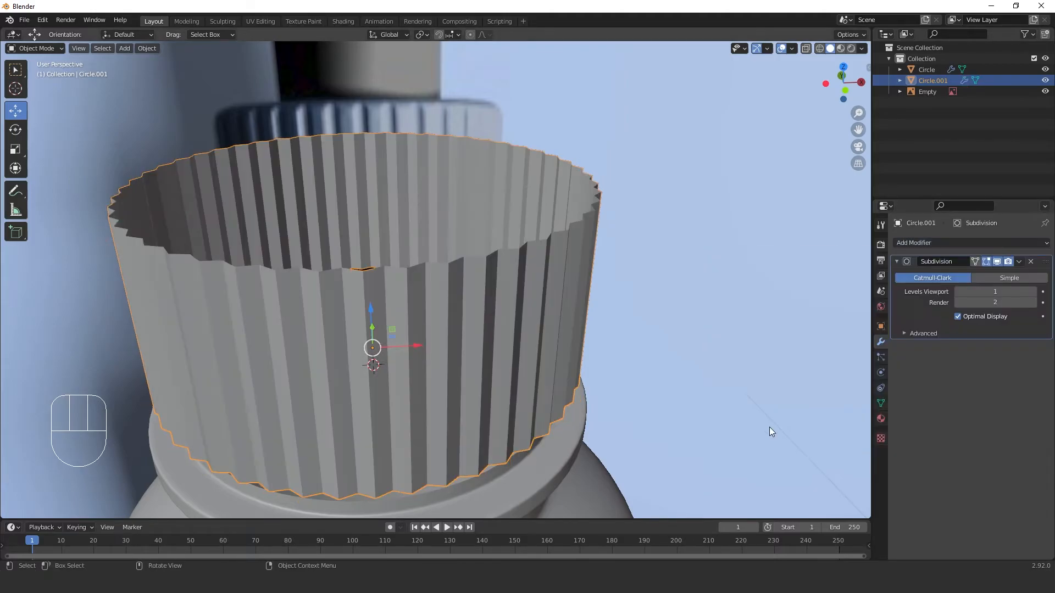
middle_drag(219, 365, 713, 291)
click(1032, 292)
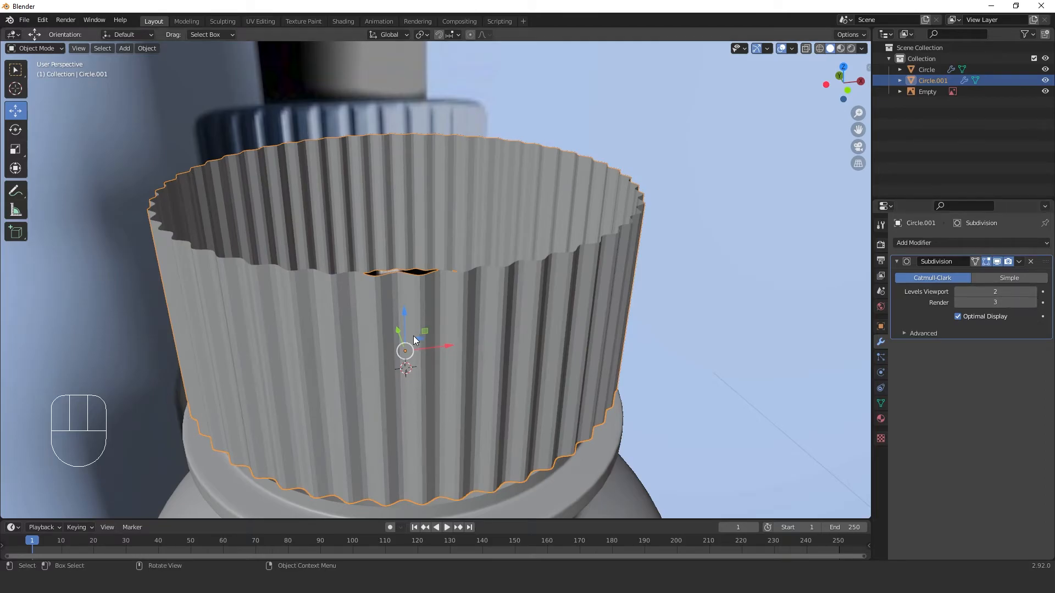
Apply Shade Smooth to the ribbed ring.
middle_drag(414, 335, 408, 315)
right_click(493, 259)
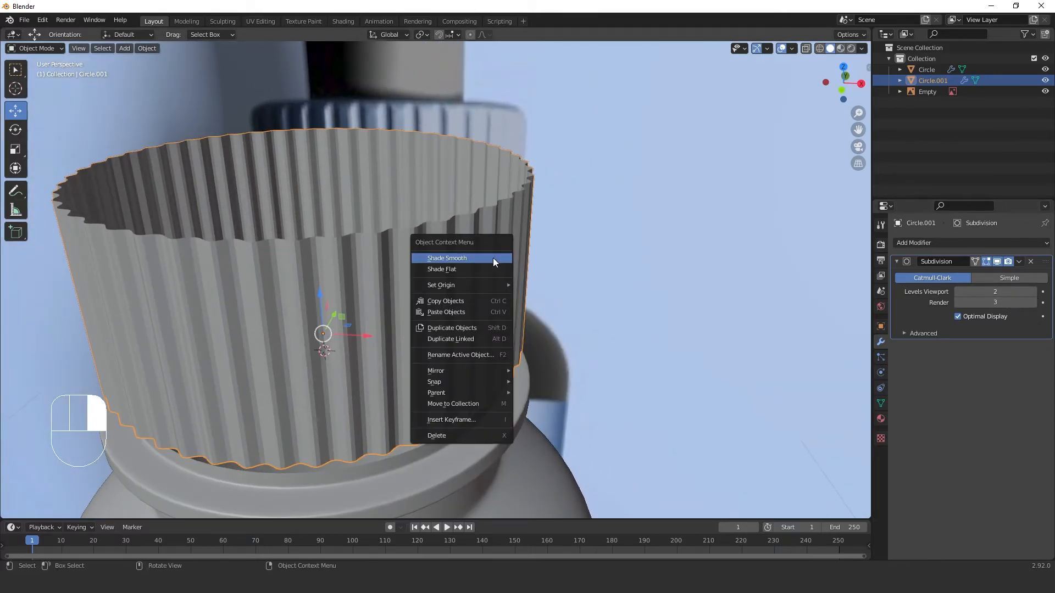
click(492, 258)
middle_drag(337, 364, 429, 299)
scroll(488, 240, up, 2)
Enter Edit Mode on the ribbed ring and select its bottom edge loop.
key(KP_1)
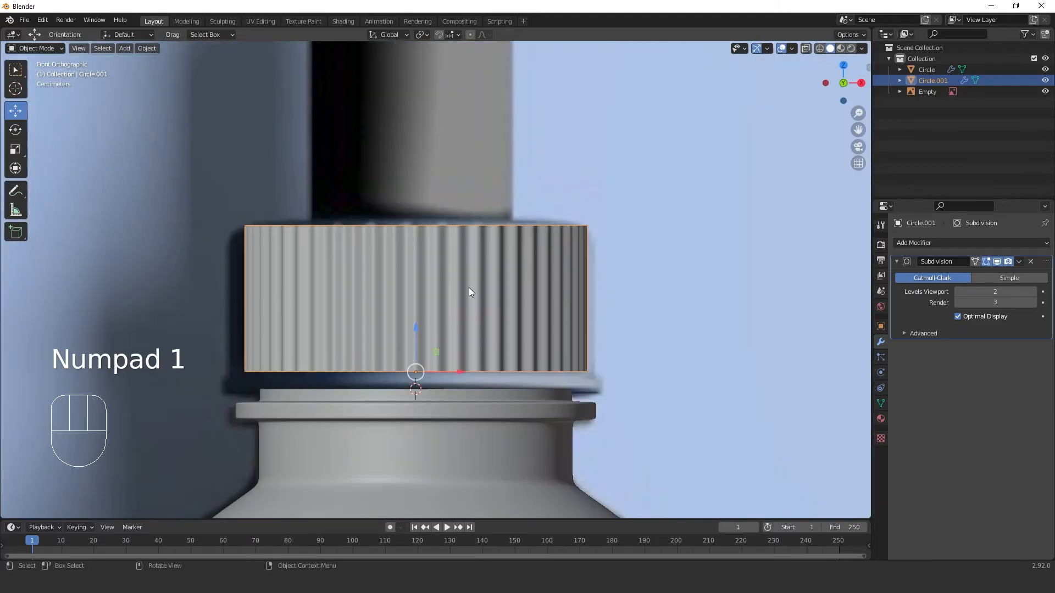
key(Tab)
alt+click(472, 372)
middle_drag(585, 359, 537, 355)
scroll(582, 369, down, 2)
key(KP_1)
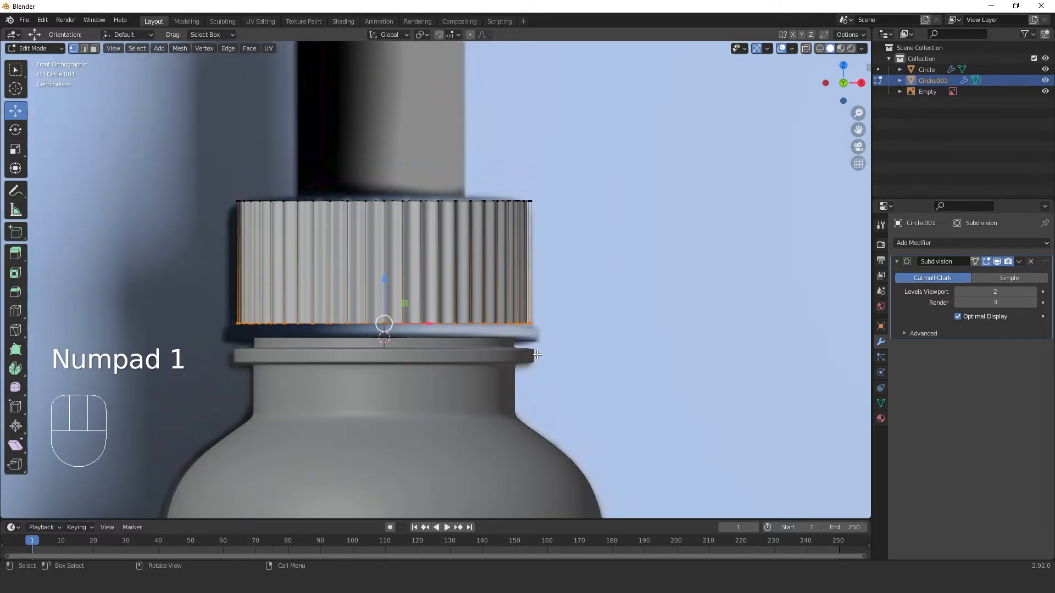
scroll(536, 356, up, 4)
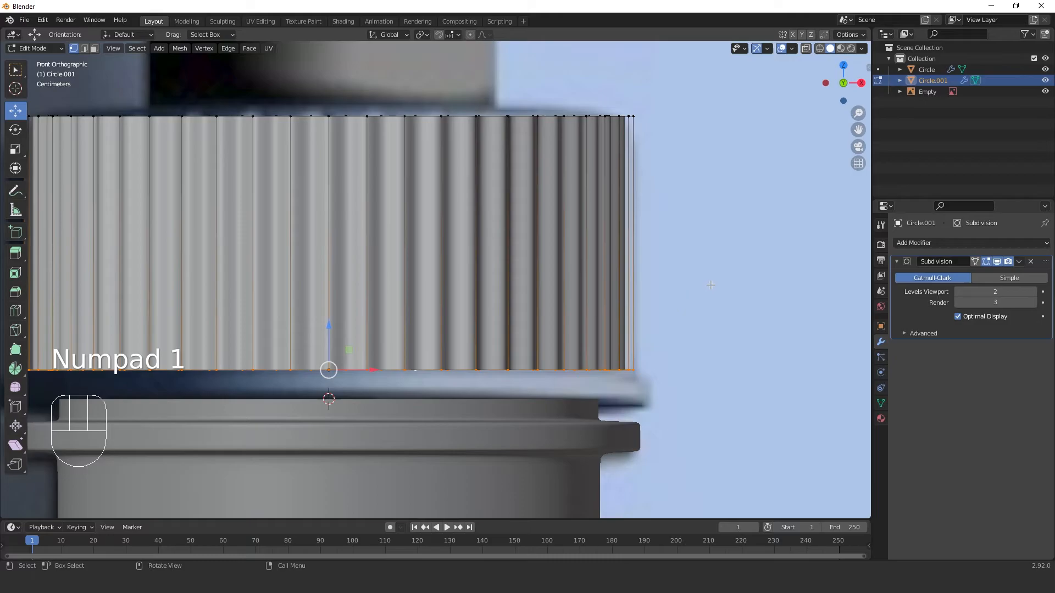
key(e)
key(s)
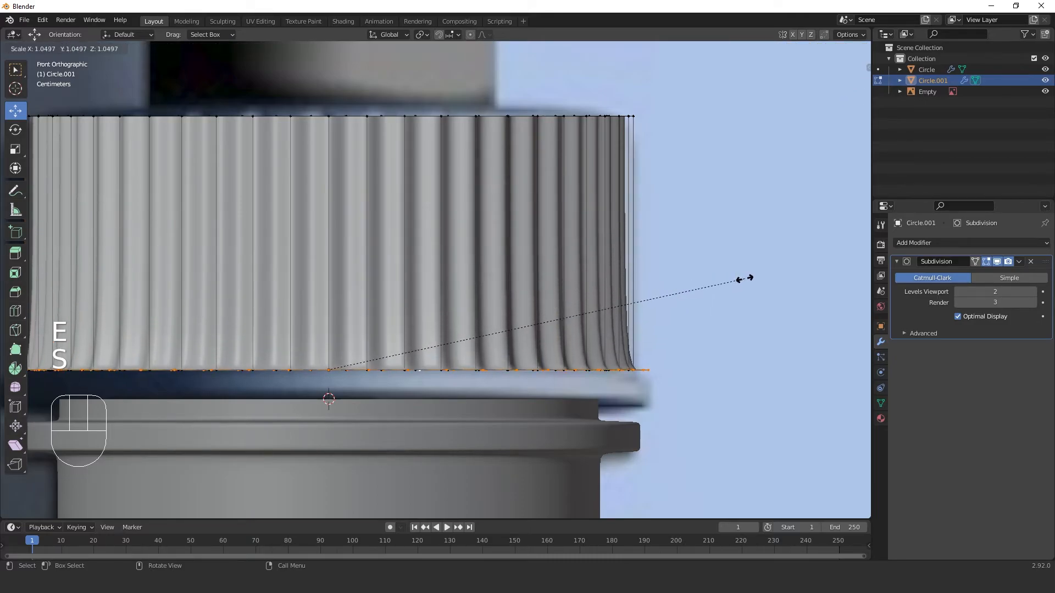
key(ctrl+z)
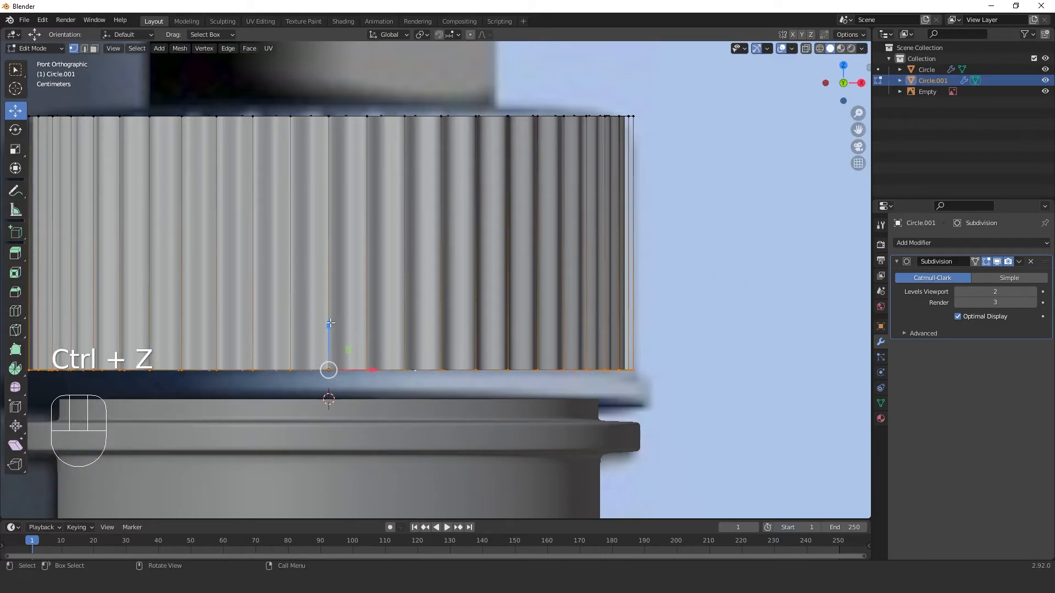
Lower the bottom edge loop about 0.006 m along Z and extrude it outward at a scale of 1.055.
drag(330, 324, 333, 333)
key(e)
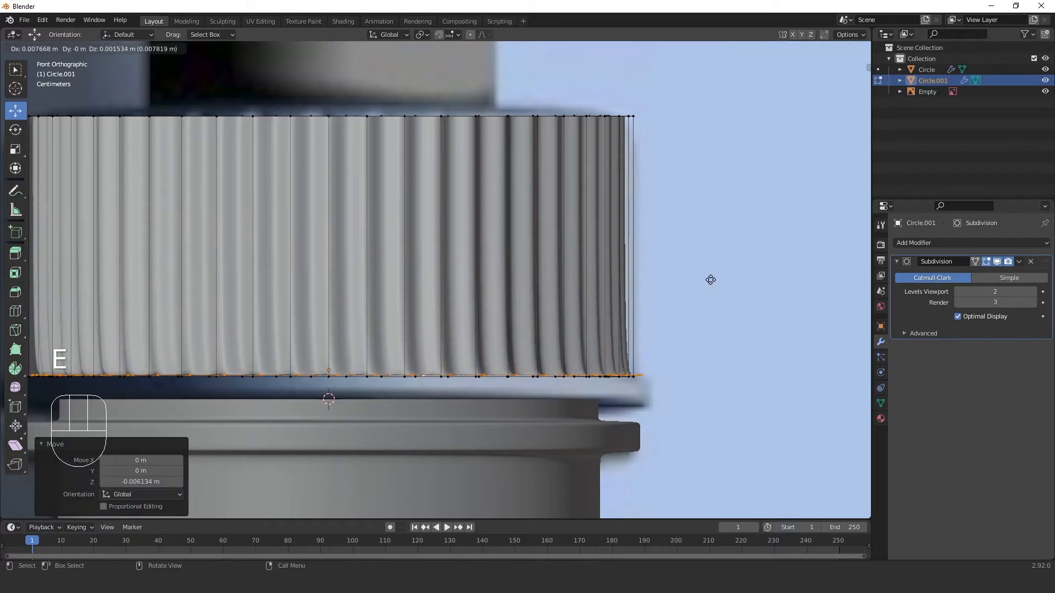
key(s)
click(732, 278)
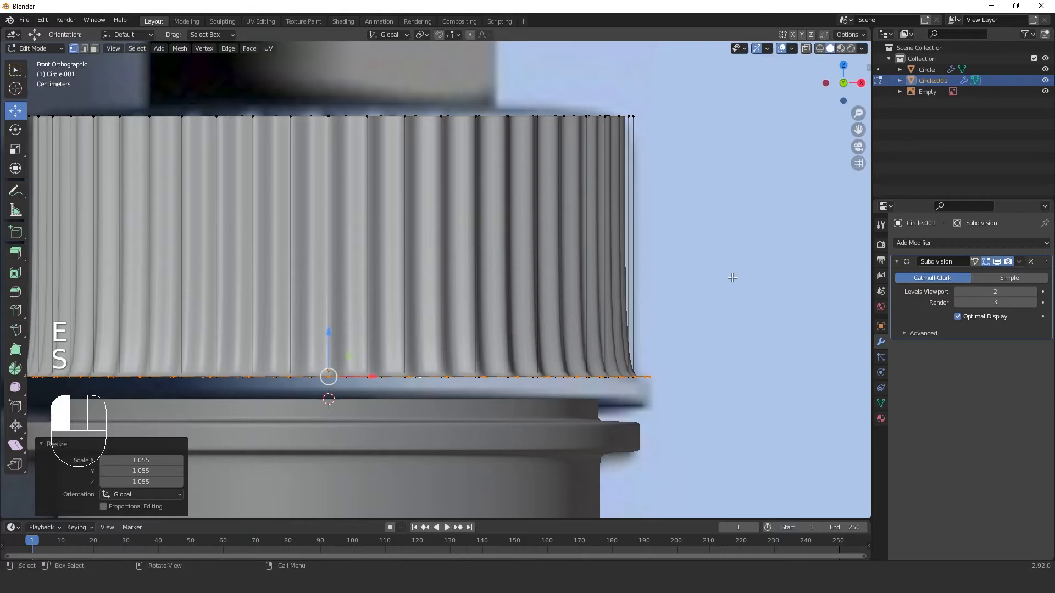
Examine the flared bottom edge of the ribbed ring up close, in both Edit Mode and Object Mode.
middle_drag(732, 278, 582, 365)
scroll(582, 365, up, 3)
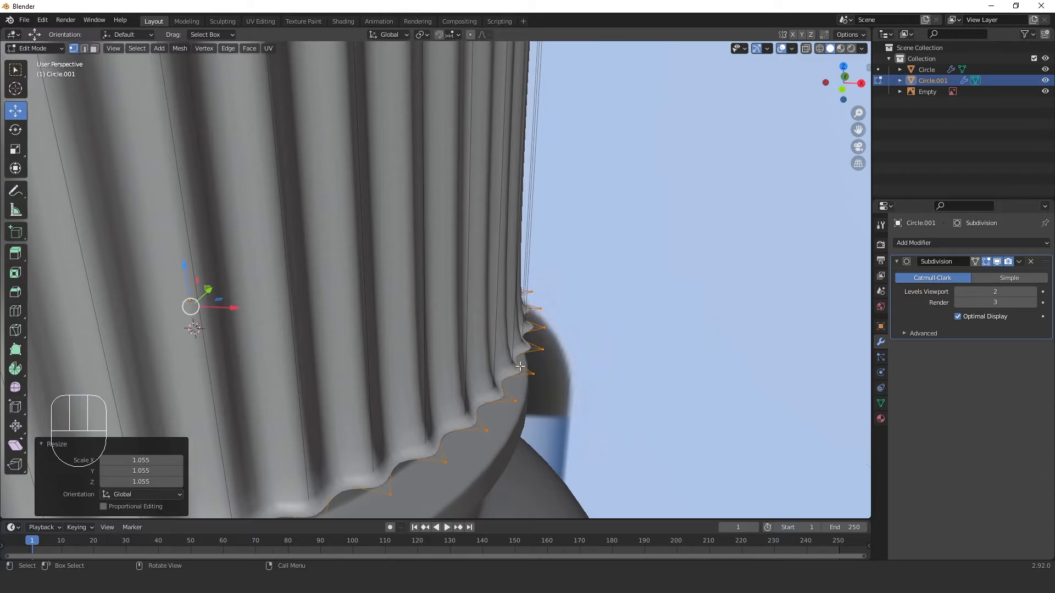
scroll(517, 372, down, 6)
middle_drag(303, 285, 383, 391)
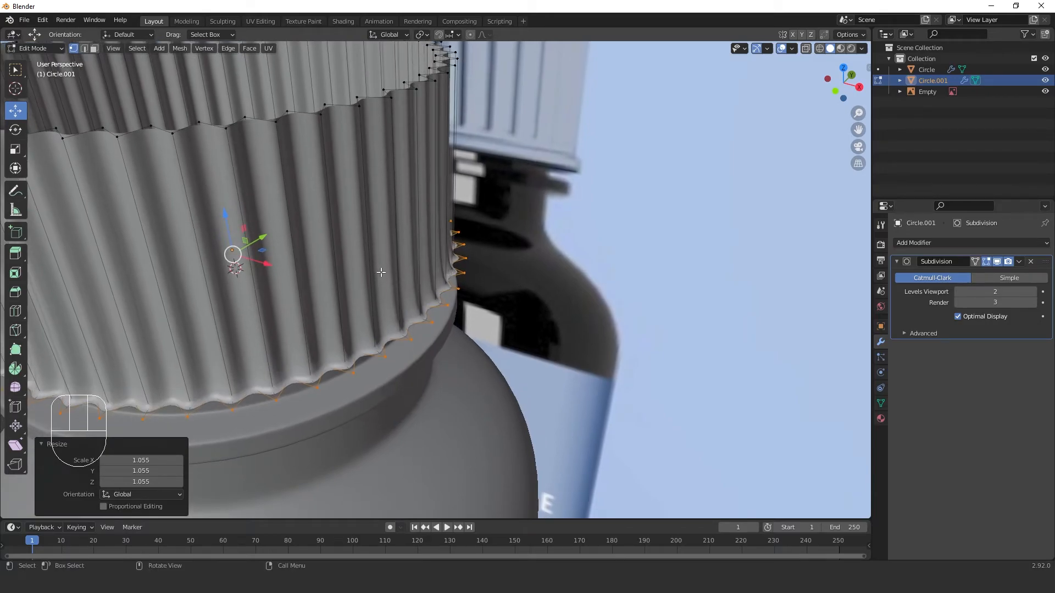
key(Tab)
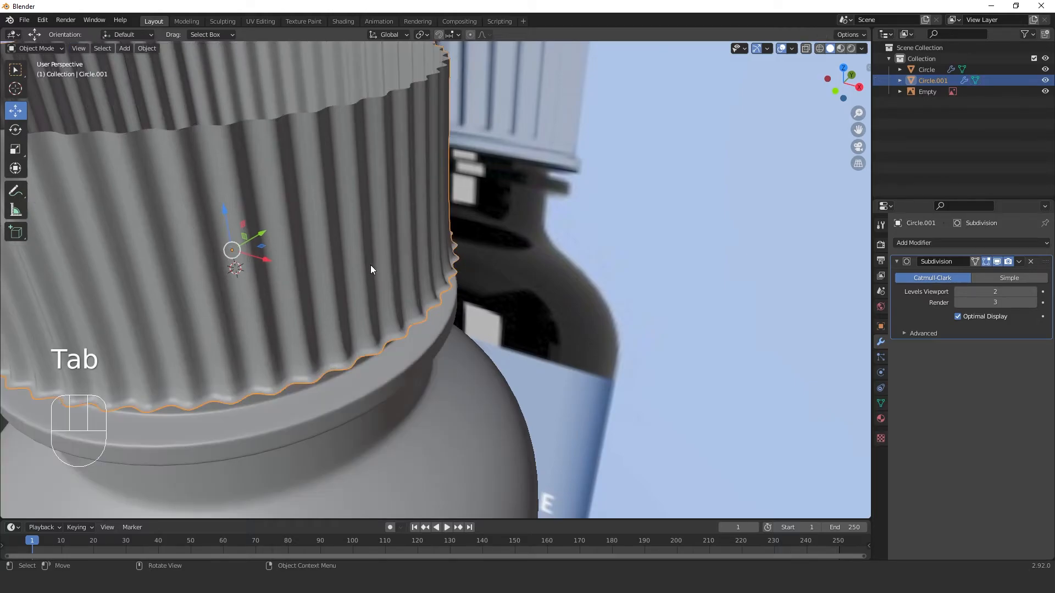
key(Tab)
key(Tab)
middle_drag(139, 219, 87, 84)
Search the add-ons preferences for "loop", enable Mesh: LoopTools, and save and close the preferences.
click(46, 22)
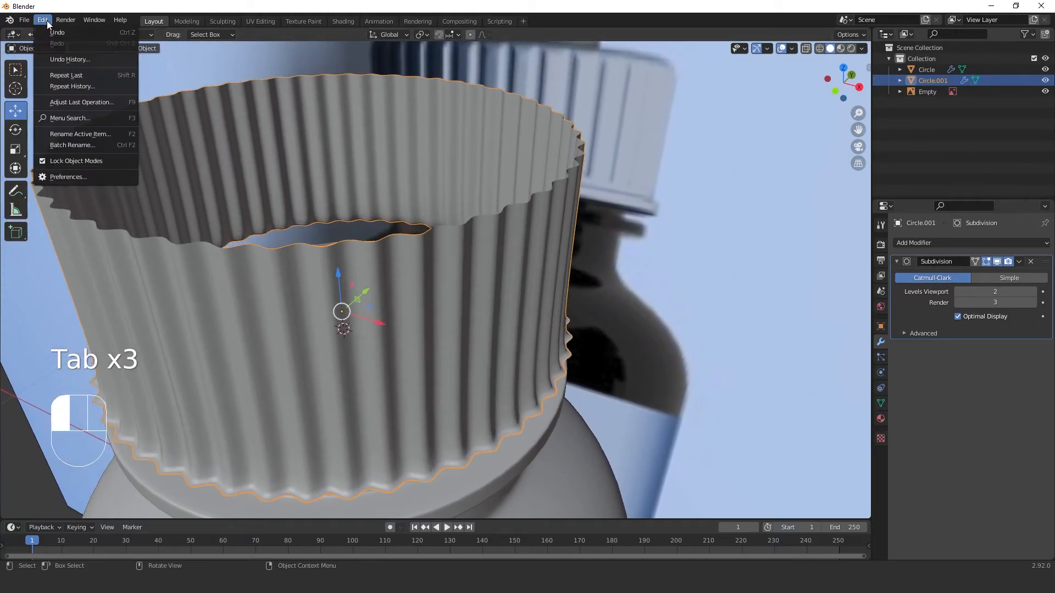
click(88, 177)
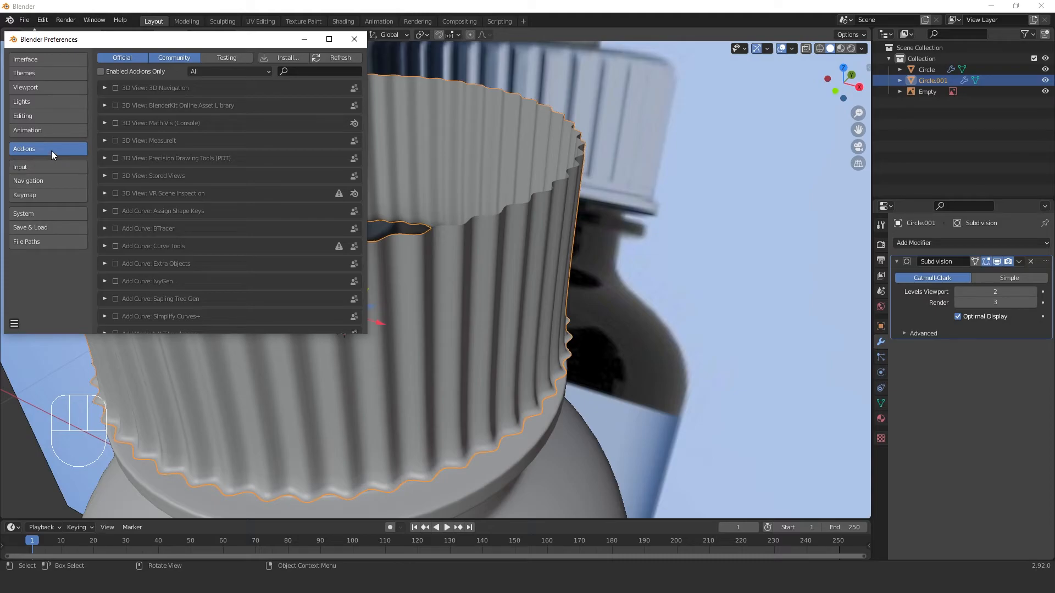
click(311, 68)
text(loop)
key(Return)
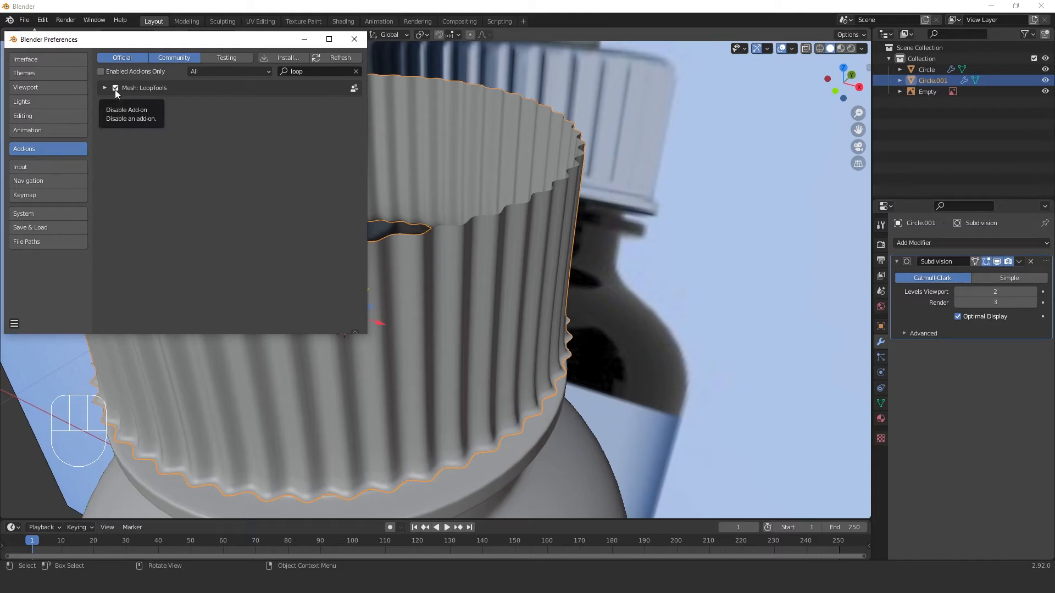
click(14, 329)
click(40, 297)
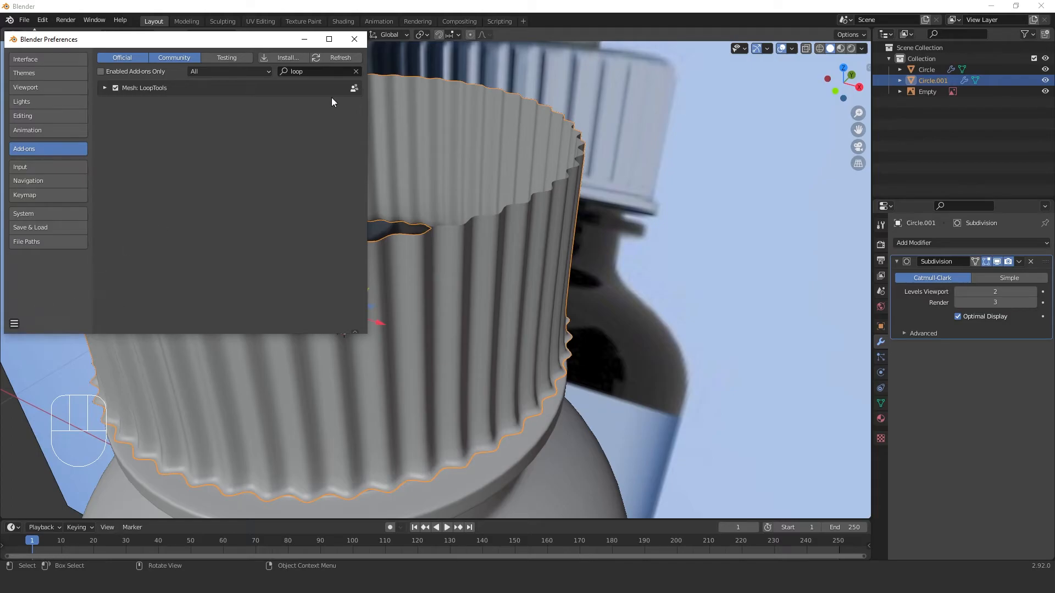
click(359, 44)
Round the selected zigzag bottom loop of the ribbed ring with LoopTools Circle in Edit Mode.
scroll(489, 280, down, 3)
key(Tab)
shift+middle_drag(489, 281, 481, 260)
scroll(481, 259, up, 2)
scroll(481, 260, up, 1)
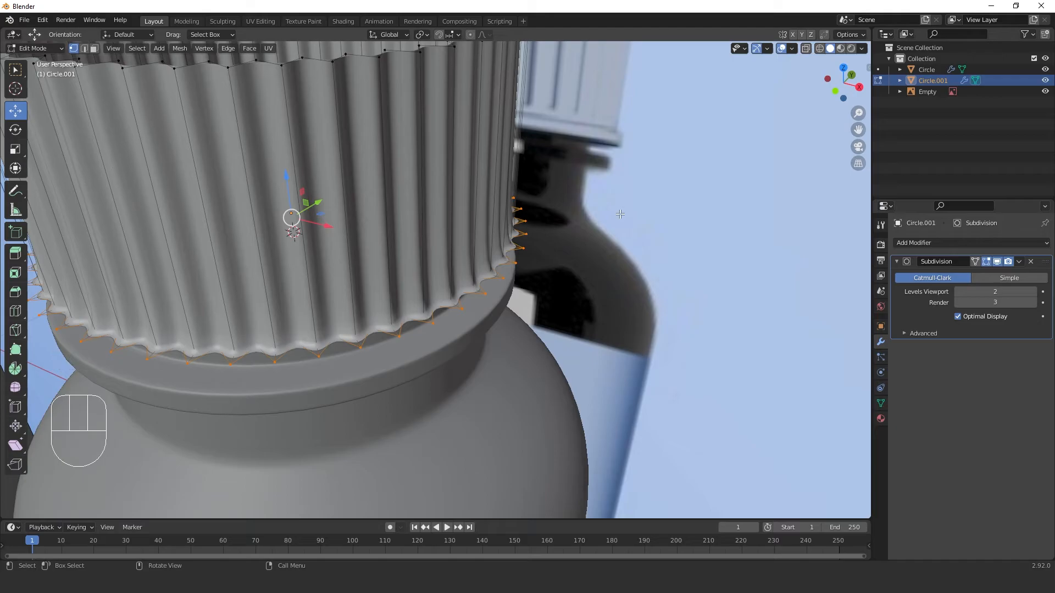
right_click(620, 214)
mouse_move(605, 25)
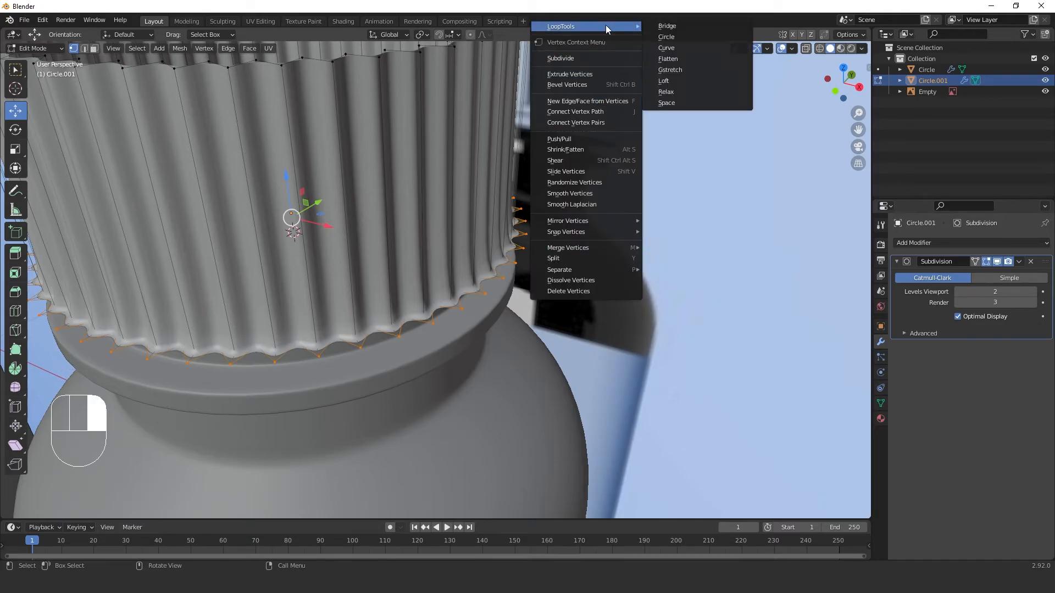
click(671, 40)
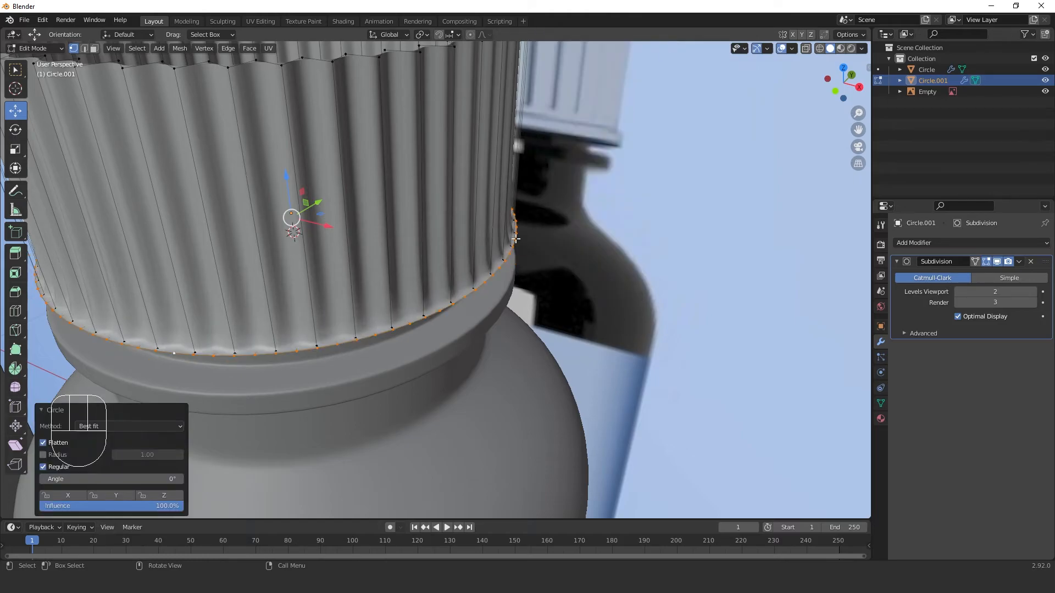
scroll(516, 239, up, 1)
key(Tab)
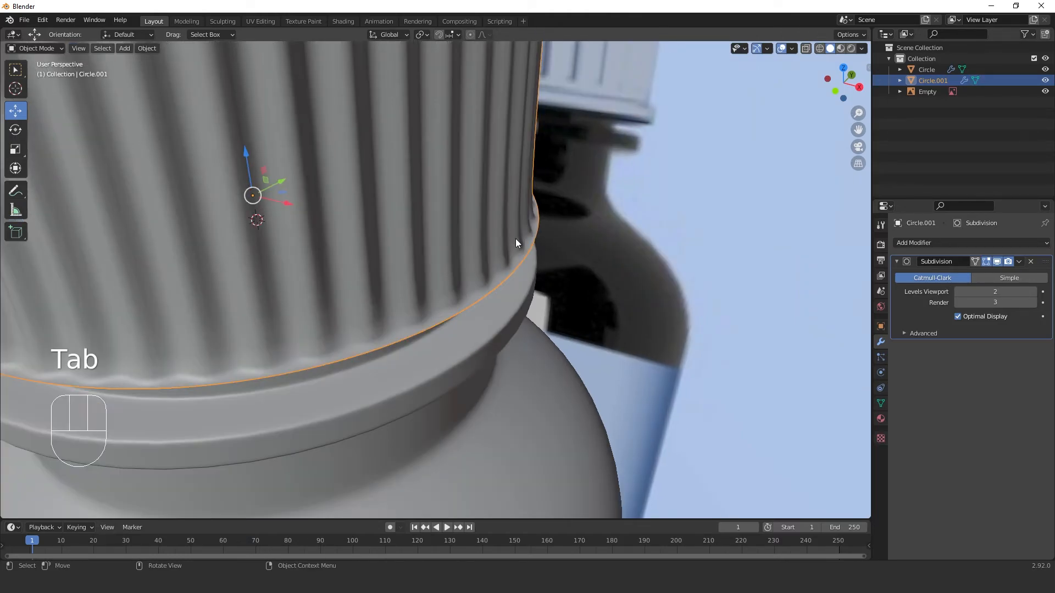
Extrude the ribbed ring's rounded bottom loop outward at a scale of 1.036 to match the ridge width in the reference.
key(Tab)
key(KP_1)
shift+middle_drag(526, 224, 462, 307)
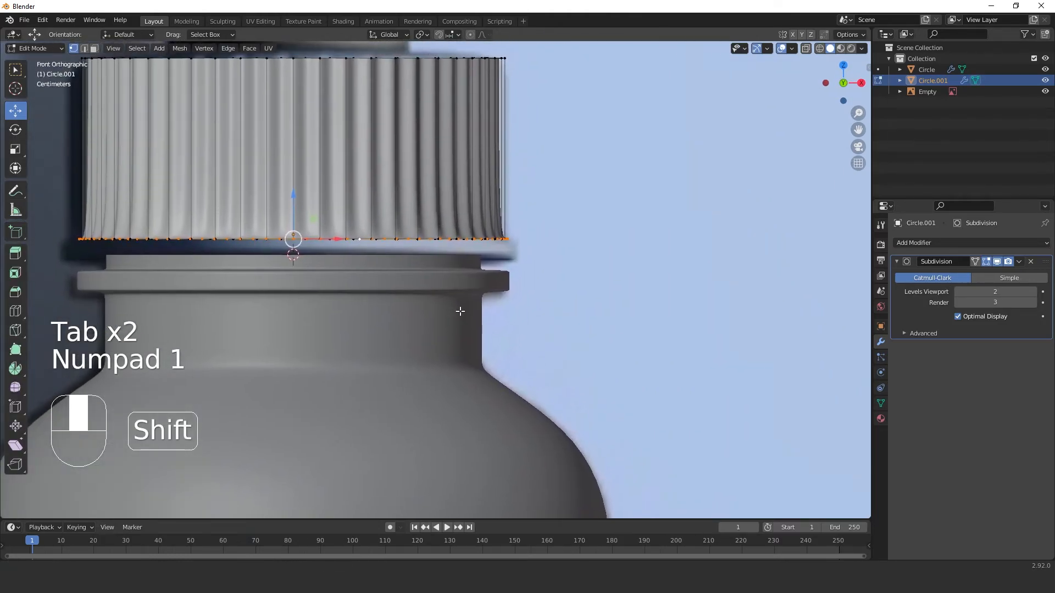
scroll(518, 288, up, 2)
scroll(646, 253, up, 1)
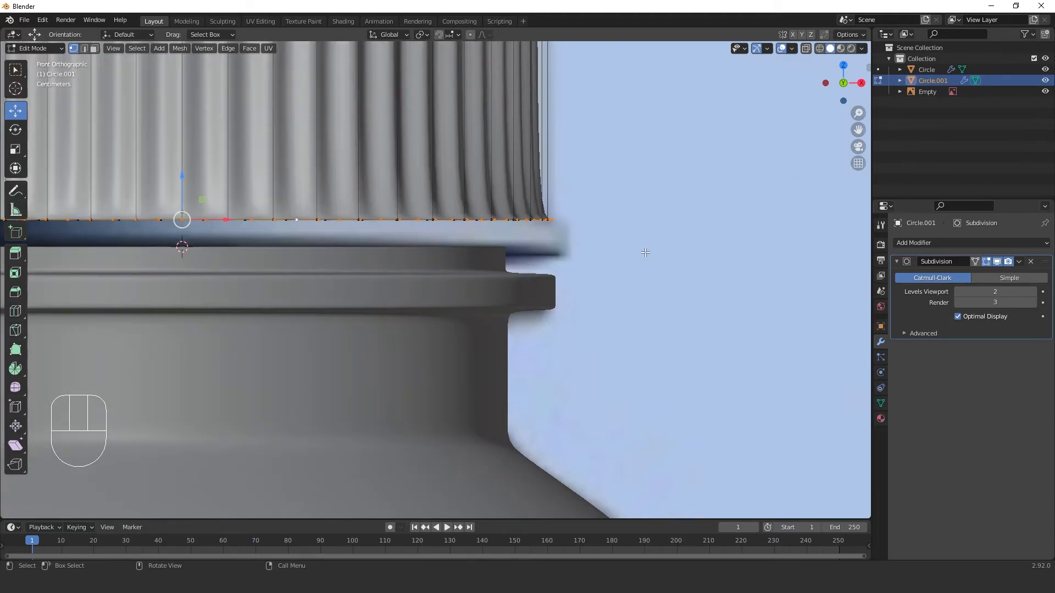
key(e)
key(s)
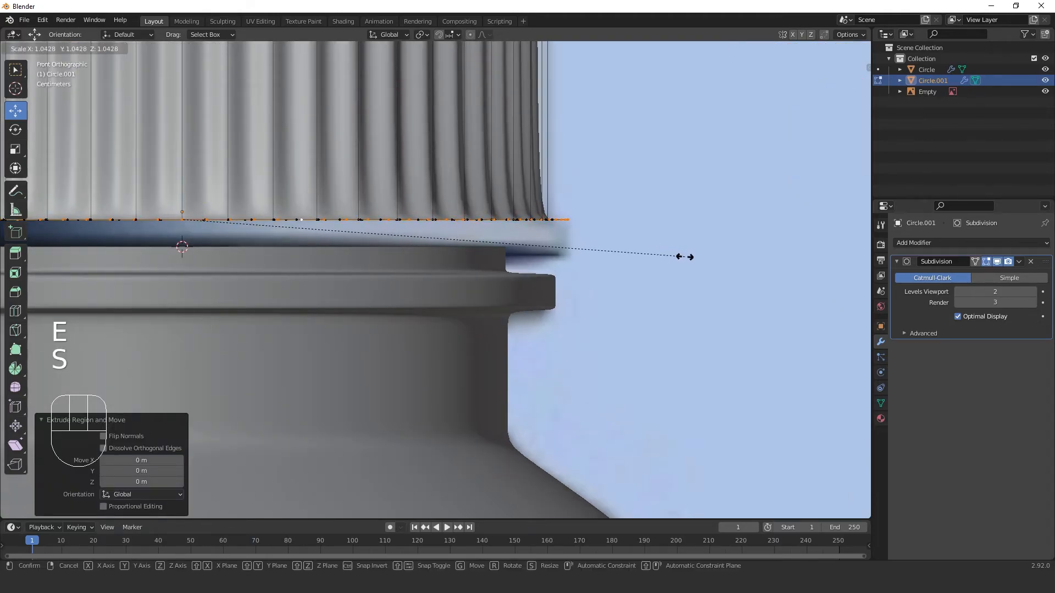
click(680, 255)
Extrude the loop straight down to the reference ridge's lower edge, and extrude it inward at a scale of about 0.82.
key(e)
key(z)
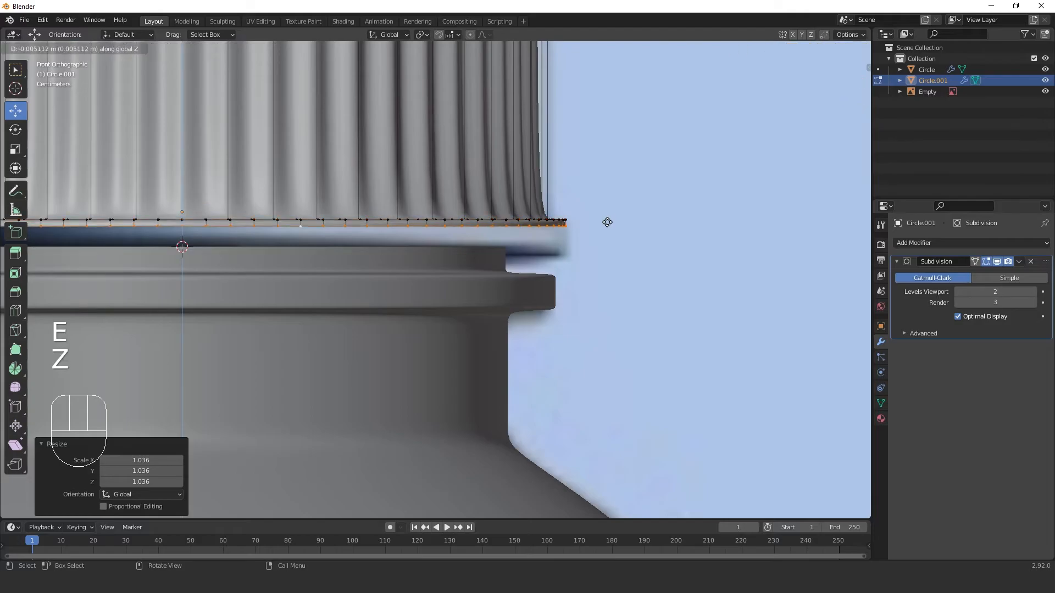
click(614, 246)
key(e)
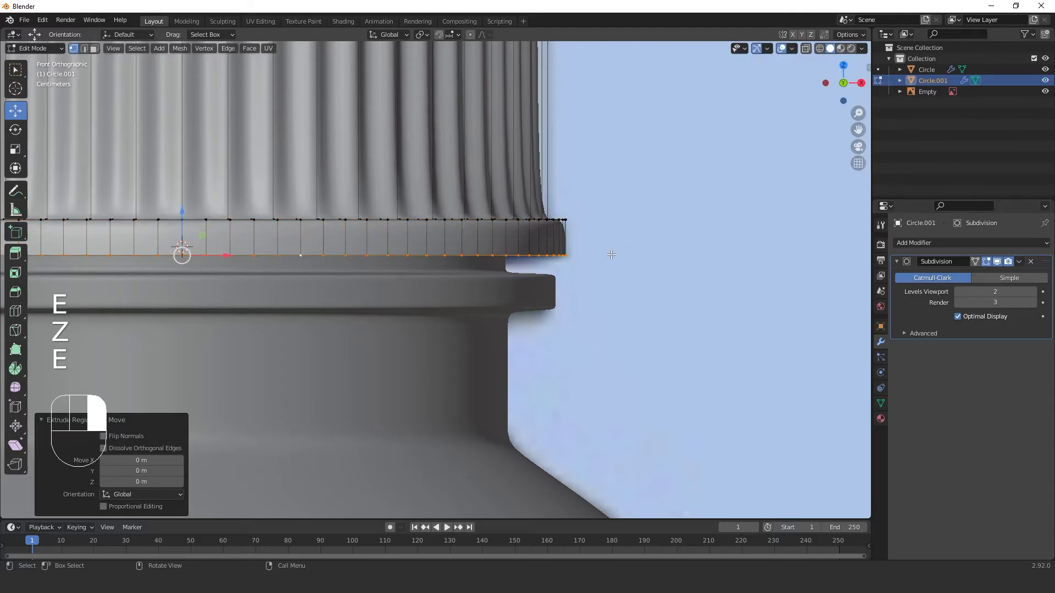
key(s)
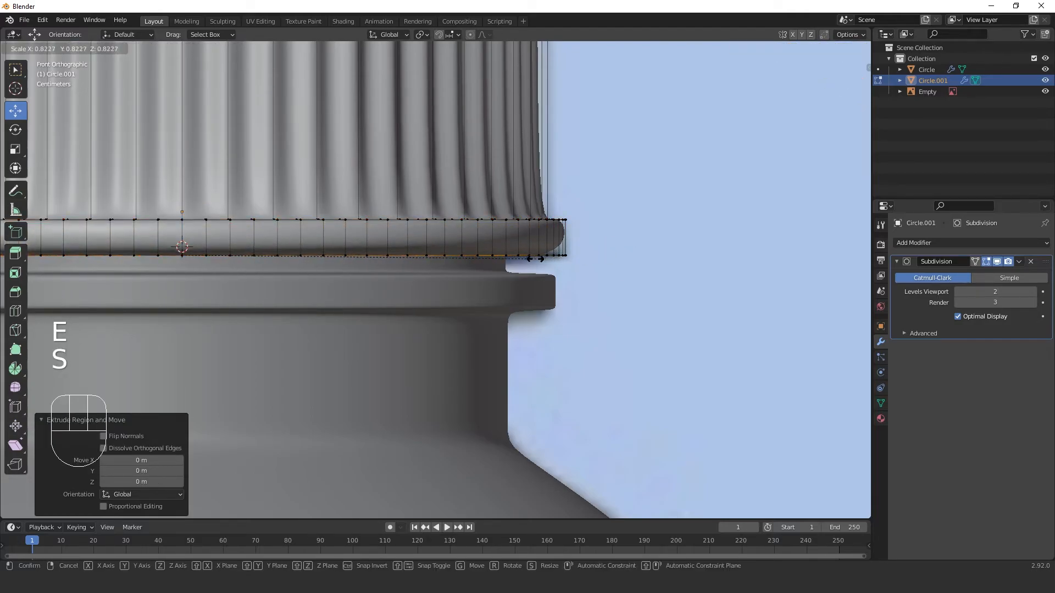
click(536, 262)
key(Tab)
middle_drag(535, 262, 461, 274)
key(KP_1)
key(Tab)
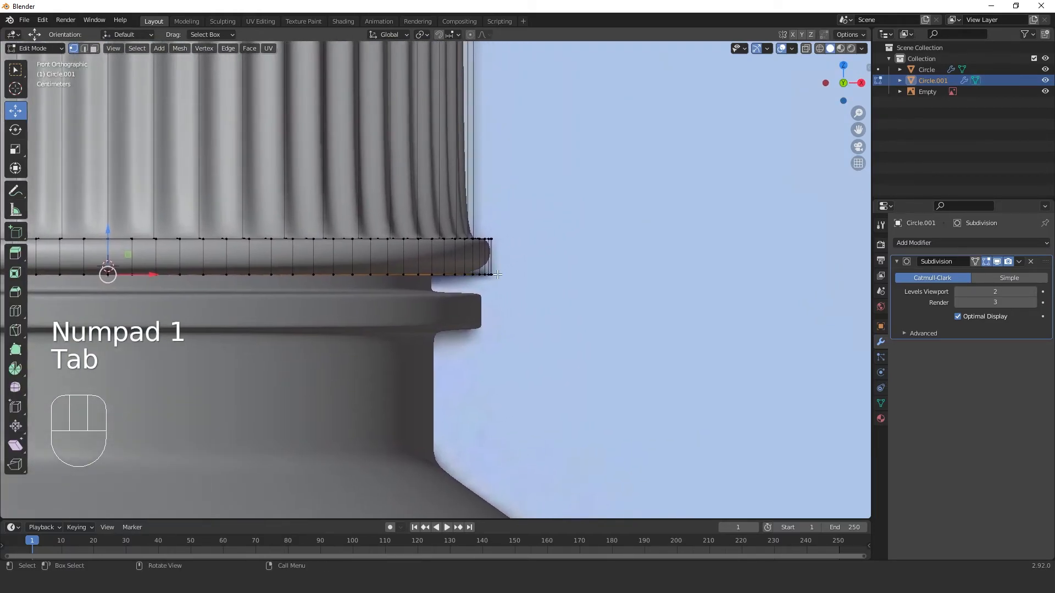
Add two loop cuts to the ridge's outer wall, one near the lower edge at factor -0.809 and one near the upper edge.
scroll(522, 252, up, 2)
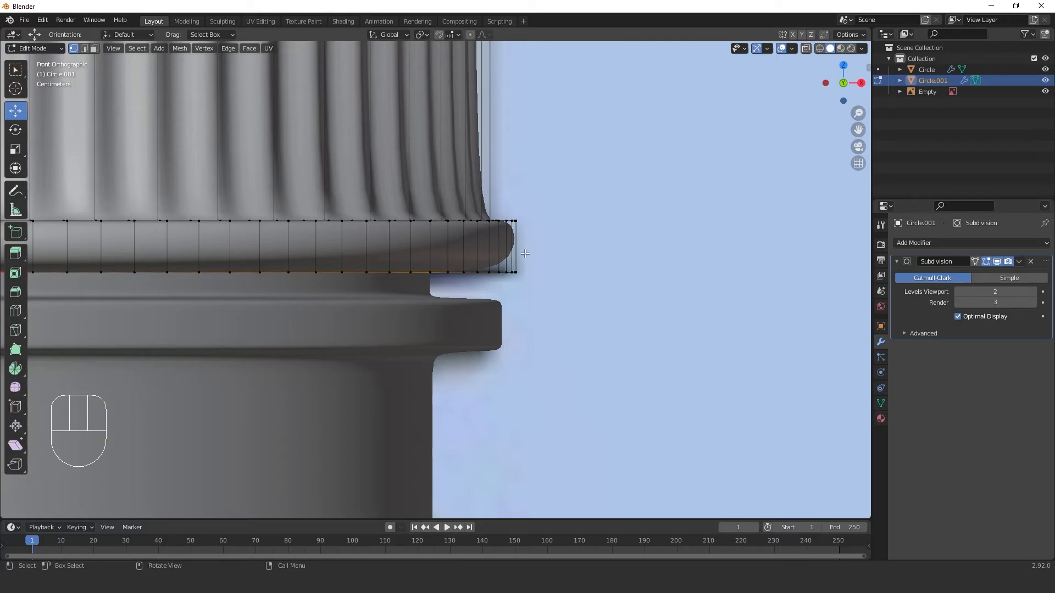
key(ctrl+r)
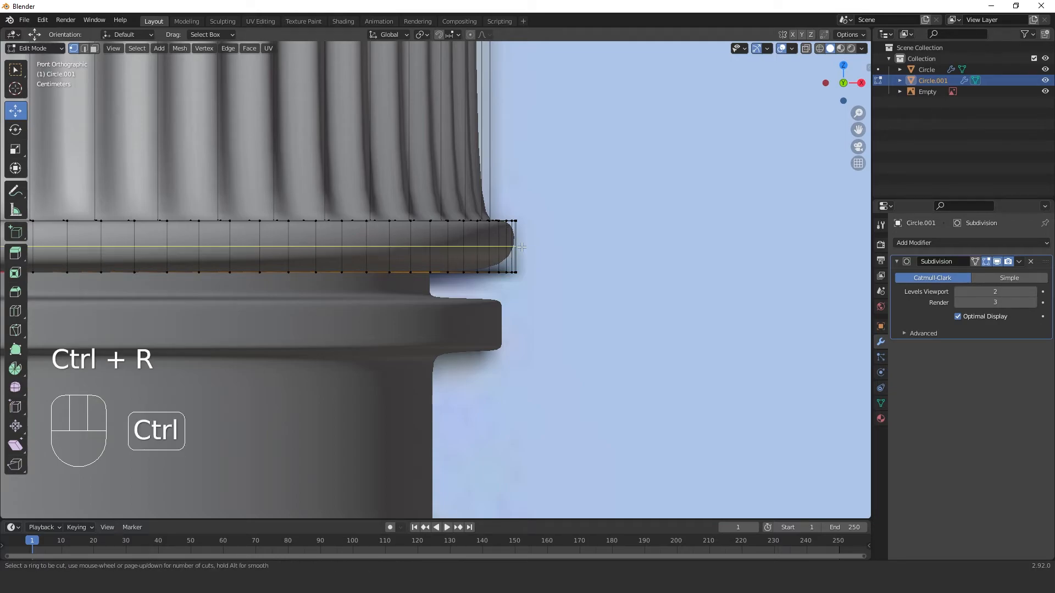
click(522, 247)
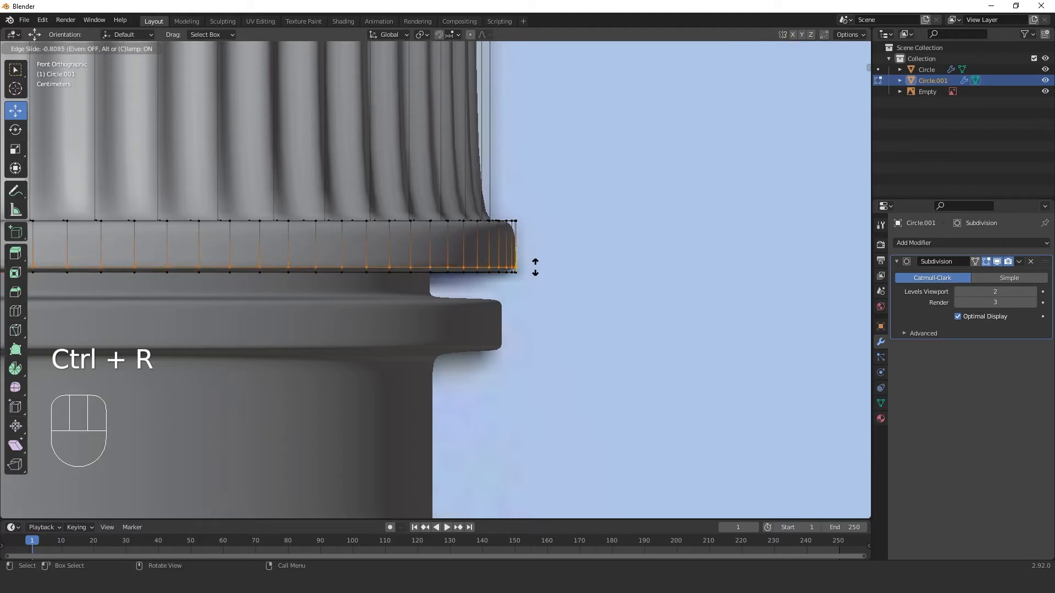
click(535, 266)
key(ctrl+r)
click(521, 247)
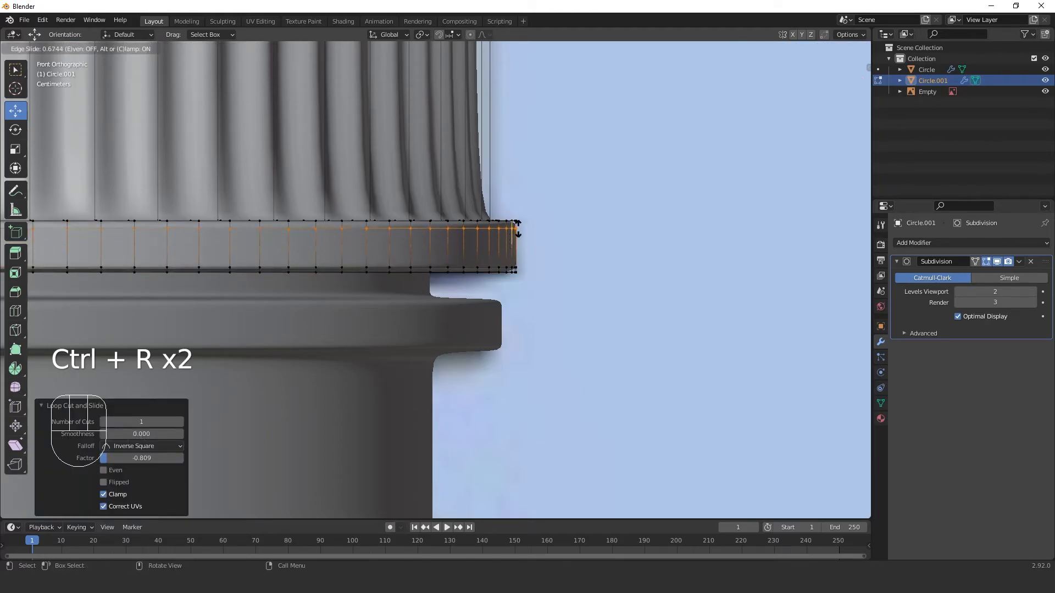
click(519, 226)
Add a loop cut around the ribbed wall and slide it down close to the ridge to sharpen the base of the ribs.
key(Tab)
scroll(518, 228, down, 3)
middle_drag(517, 227, 486, 345)
key(Tab)
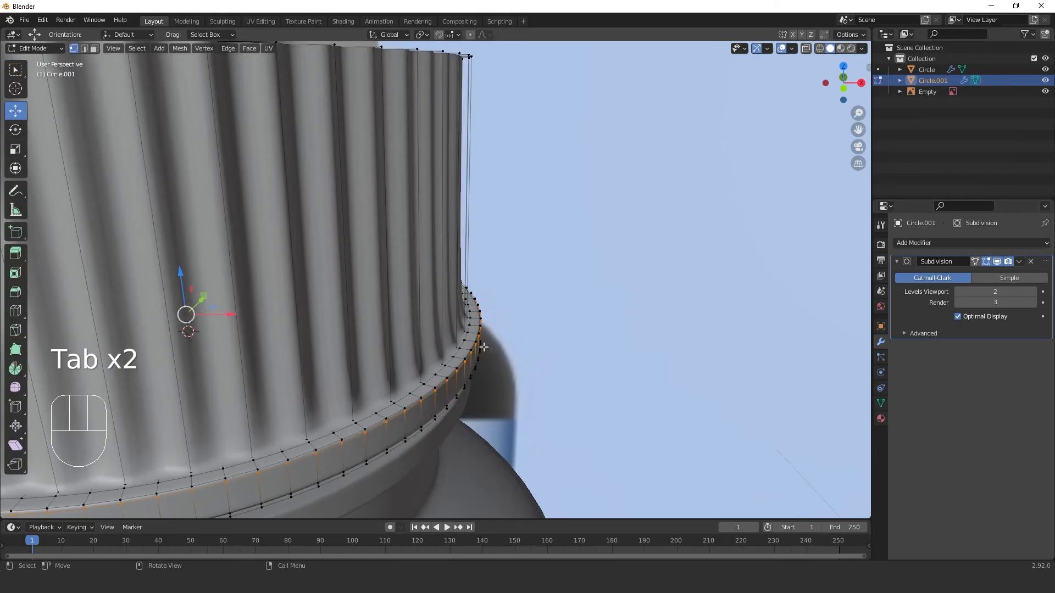
key(ctrl+r)
click(451, 266)
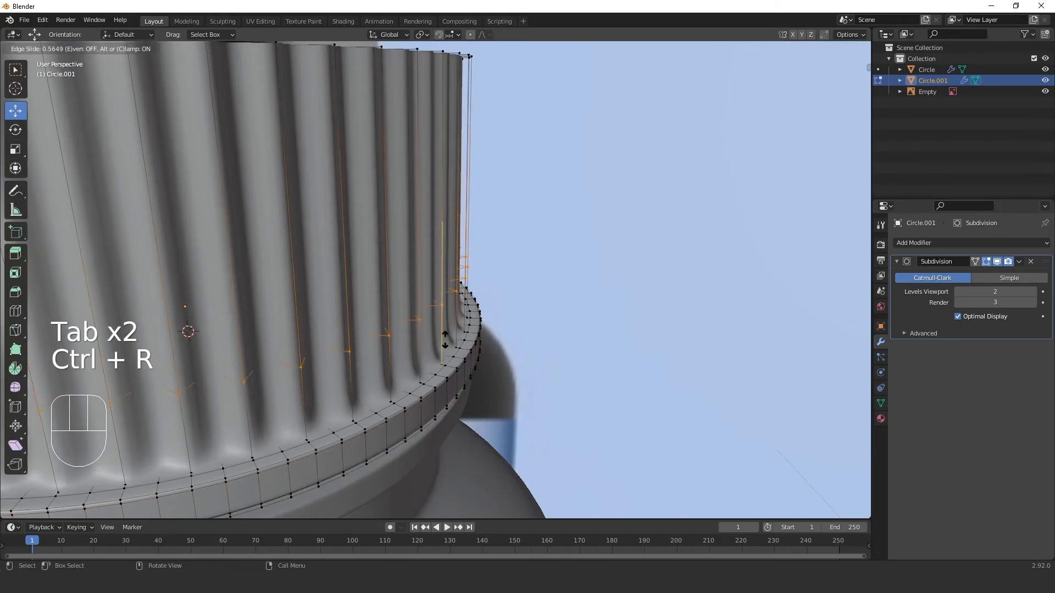
click(464, 391)
key(Tab)
scroll(466, 390, down, 4)
middle_drag(484, 387, 462, 379)
Select the cap's zigzag top edge loop and extrude it inward at a scale of 0.896.
key(KP_1)
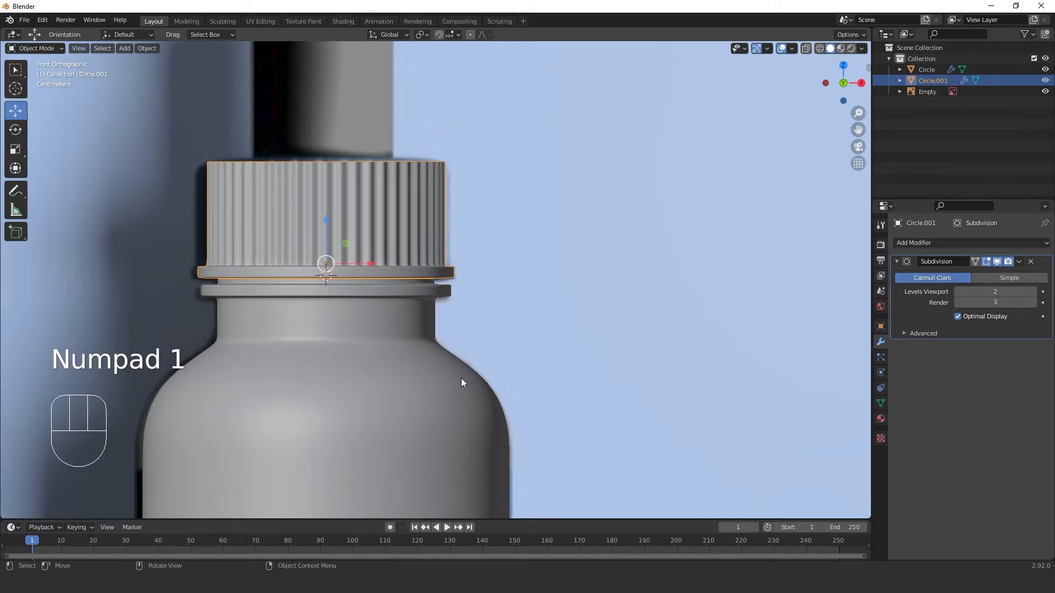
shift+middle_drag(386, 344, 405, 424)
scroll(421, 387, up, 5)
key(Tab)
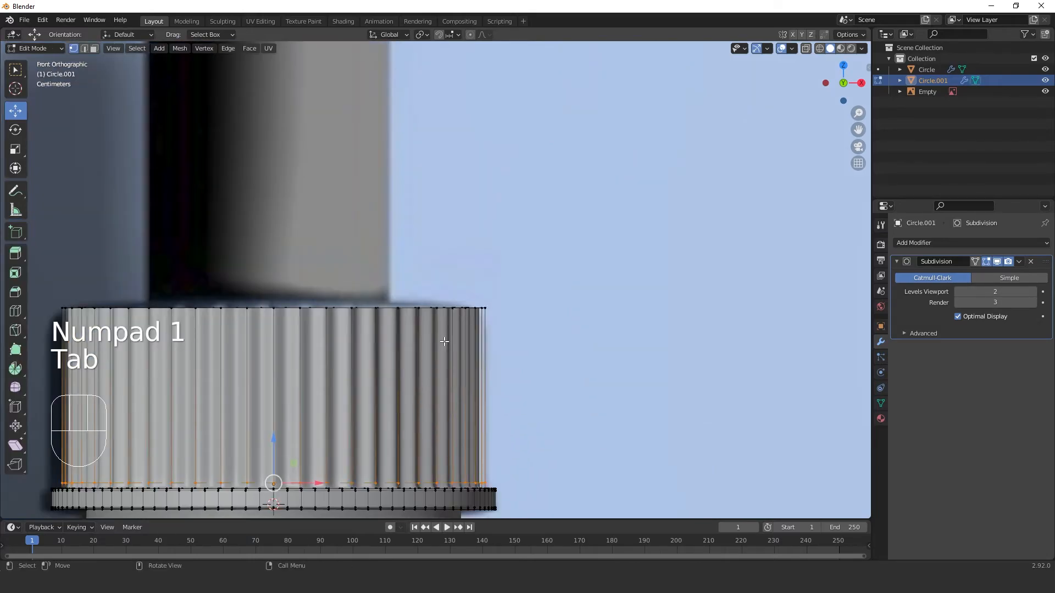
middle_drag(445, 339, 472, 404)
alt+click(483, 375)
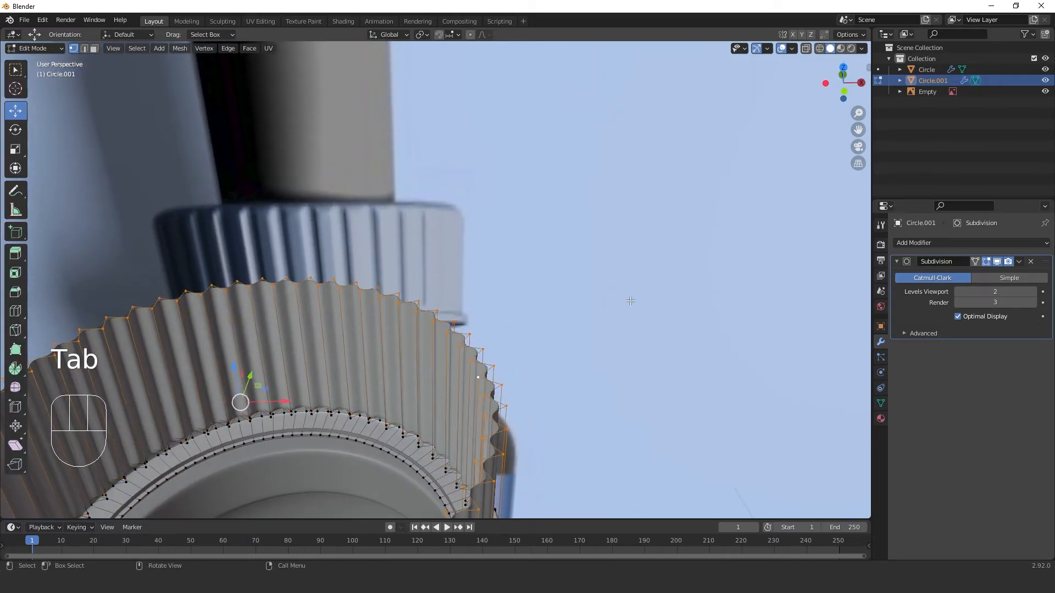
scroll(630, 302, down, 2)
middle_drag(630, 301, 617, 293)
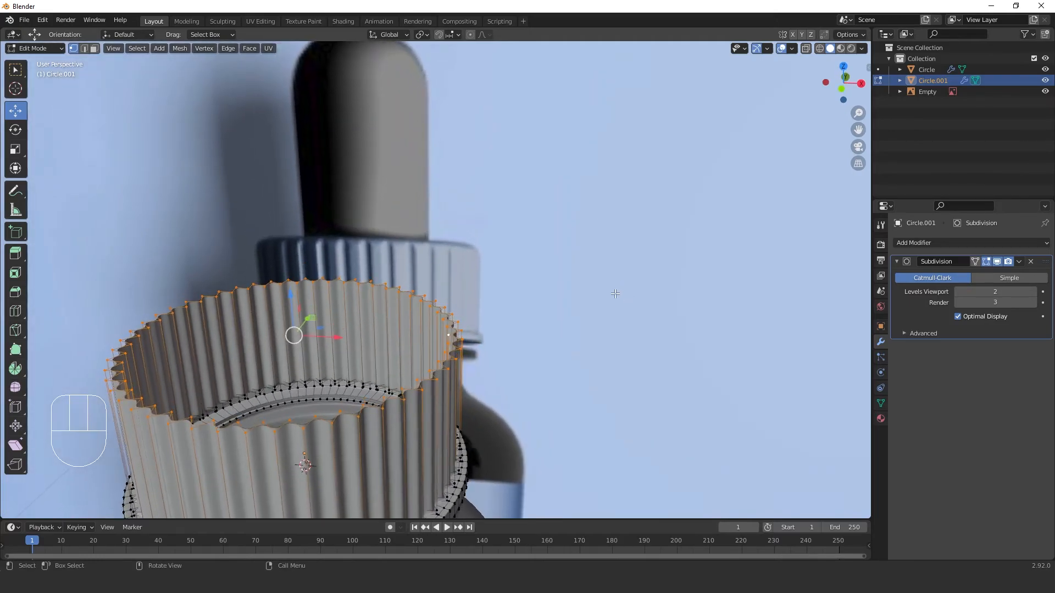
click(461, 353)
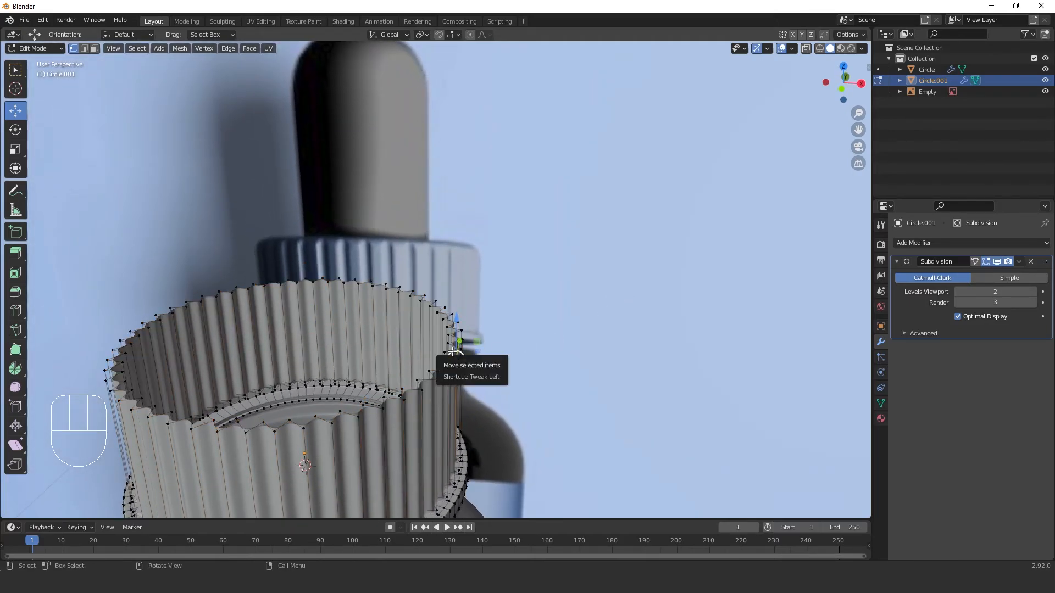
alt+click(453, 352)
scroll(625, 329, up, 1)
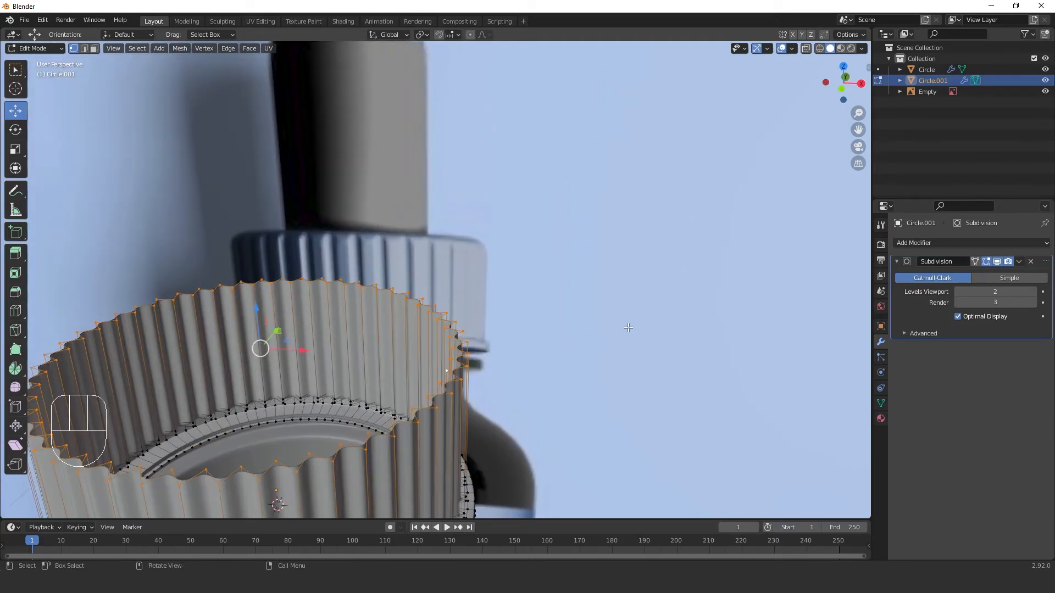
key(e)
key(s)
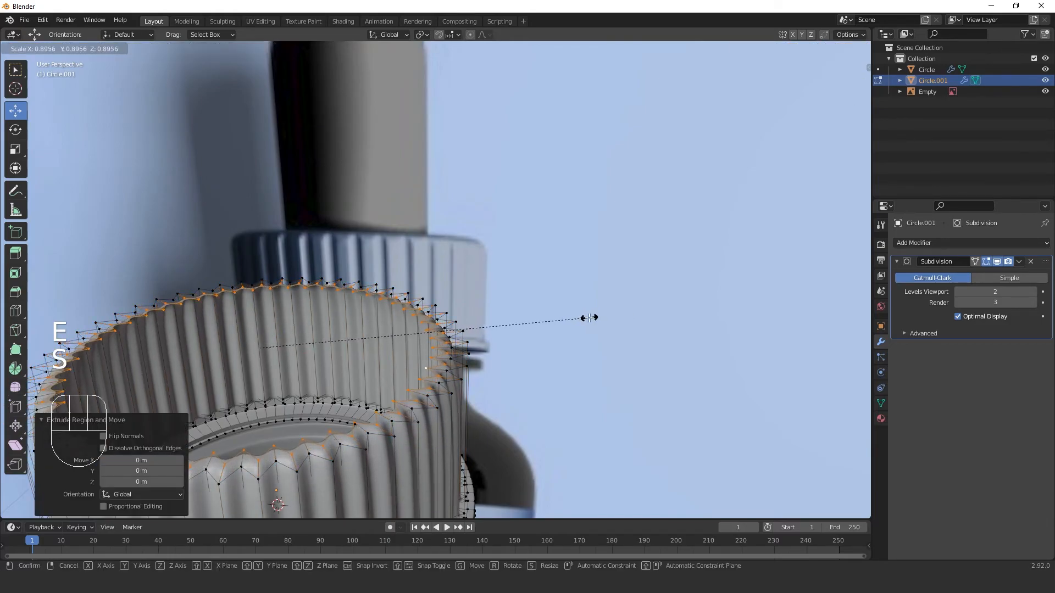
click(595, 313)
Round the inner top loop with LoopTools Circle and scale it up to 1.041.
right_click(599, 286)
mouse_move(600, 286)
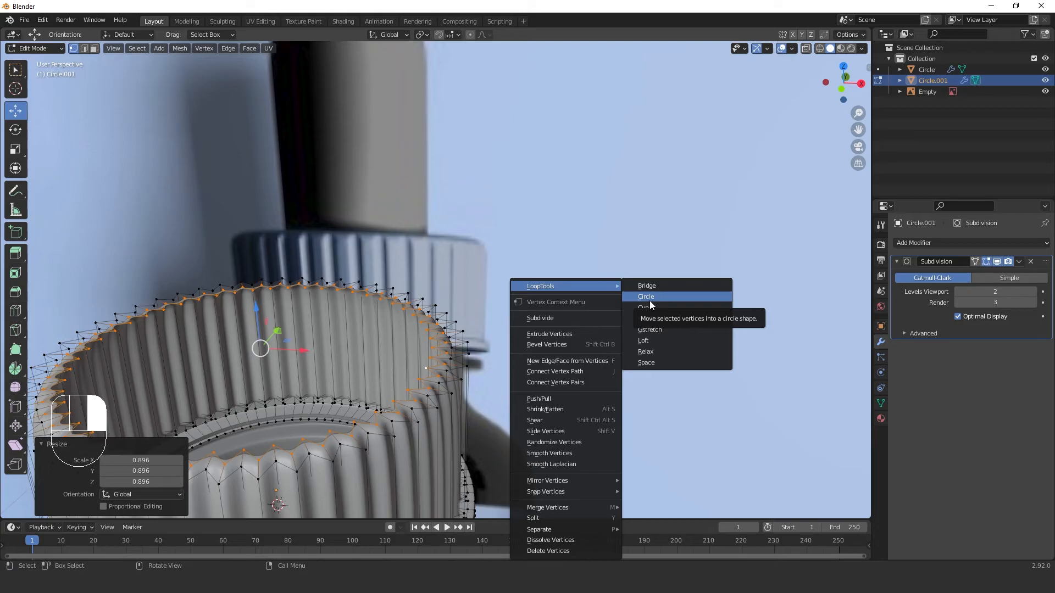
click(650, 300)
key(Tab)
key(Tab)
key(s)
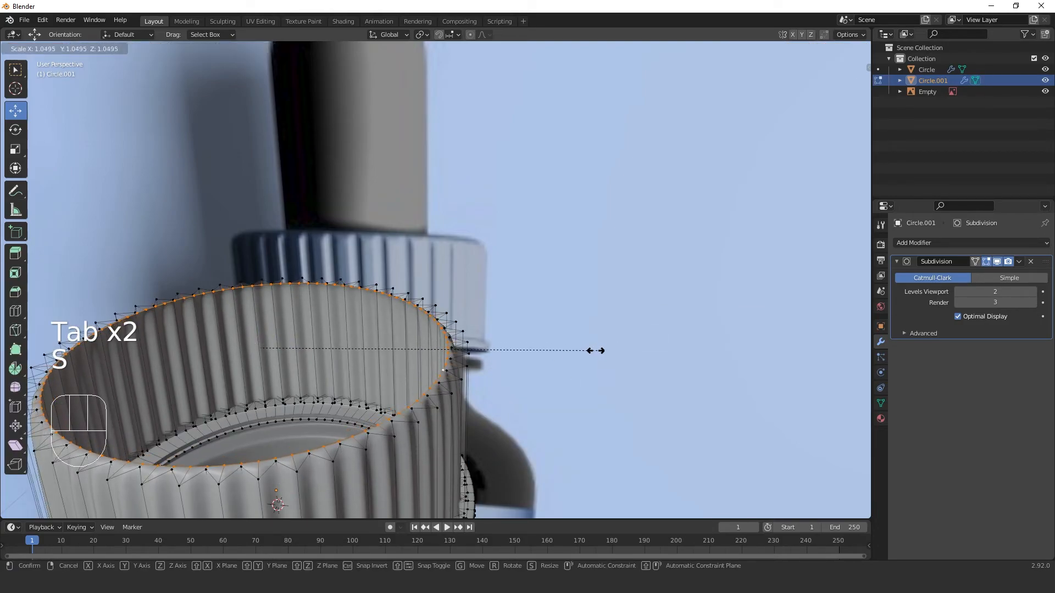
click(594, 352)
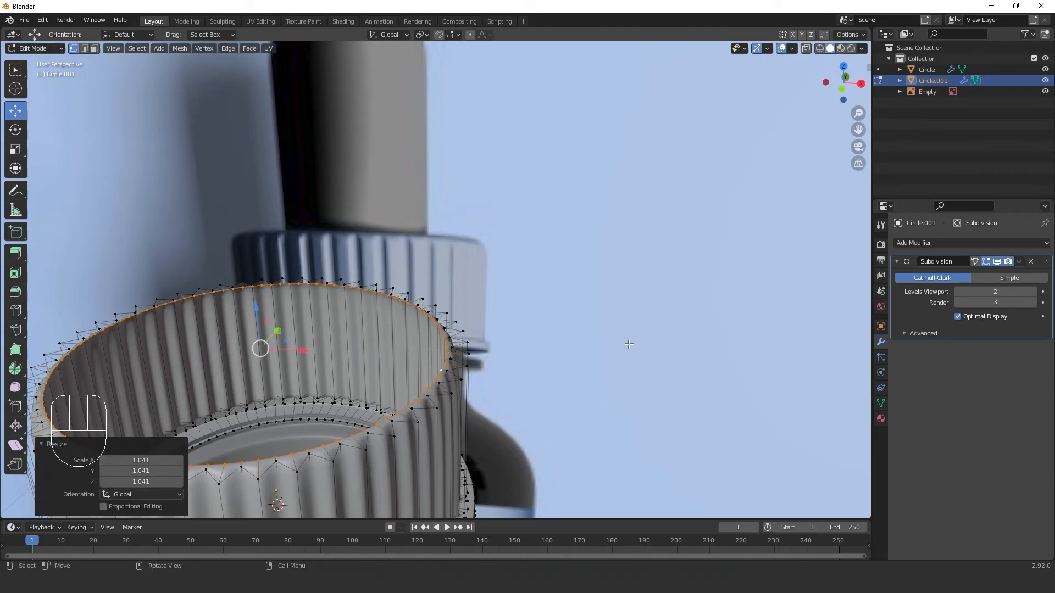
Extrude the rounded top loop inward at a scale of 0.614 to form the cap's flat top.
key(e)
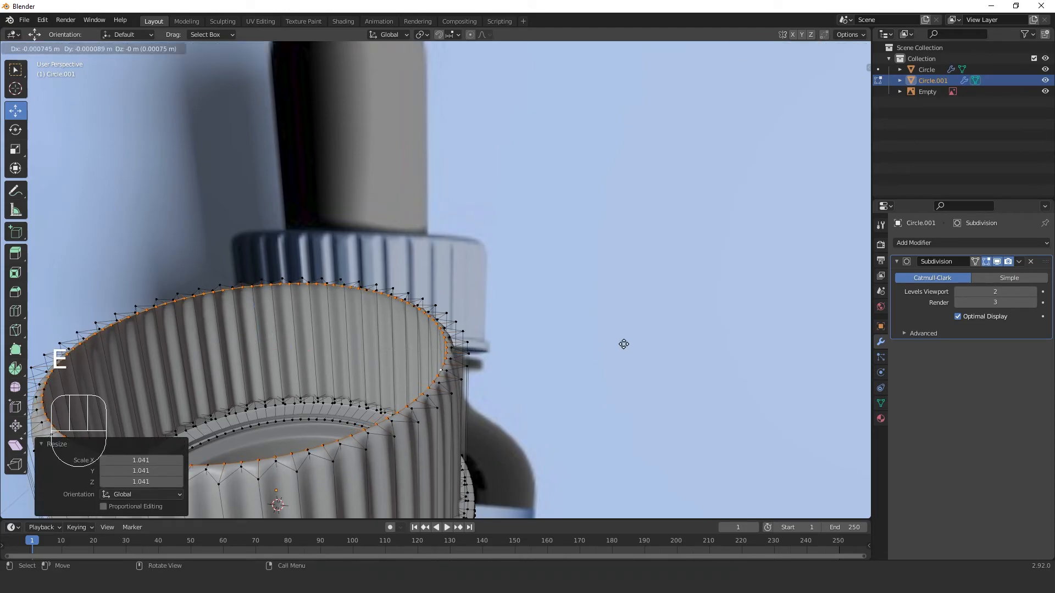
key(s)
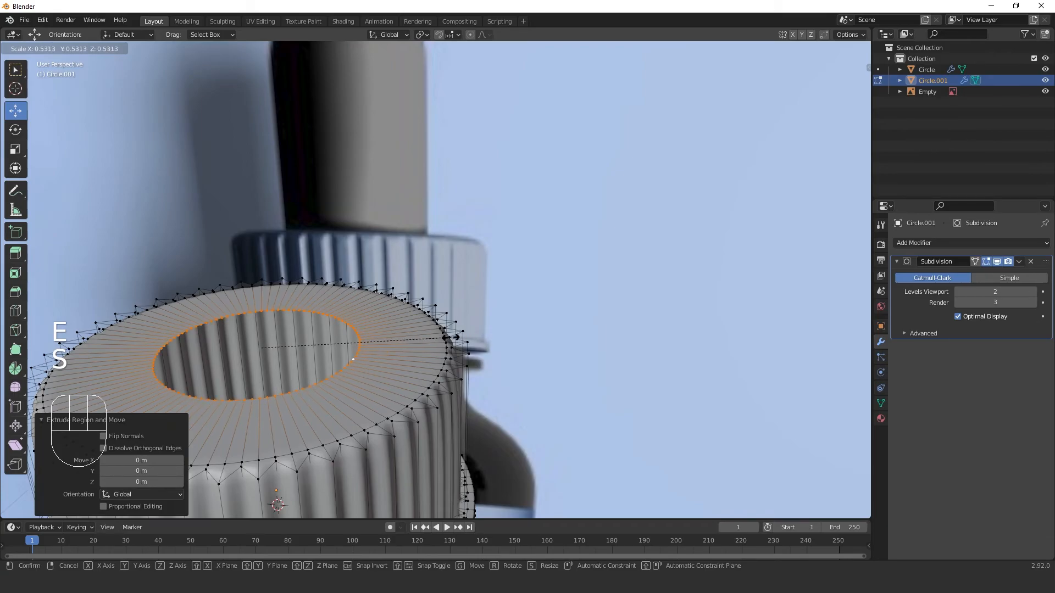
click(481, 356)
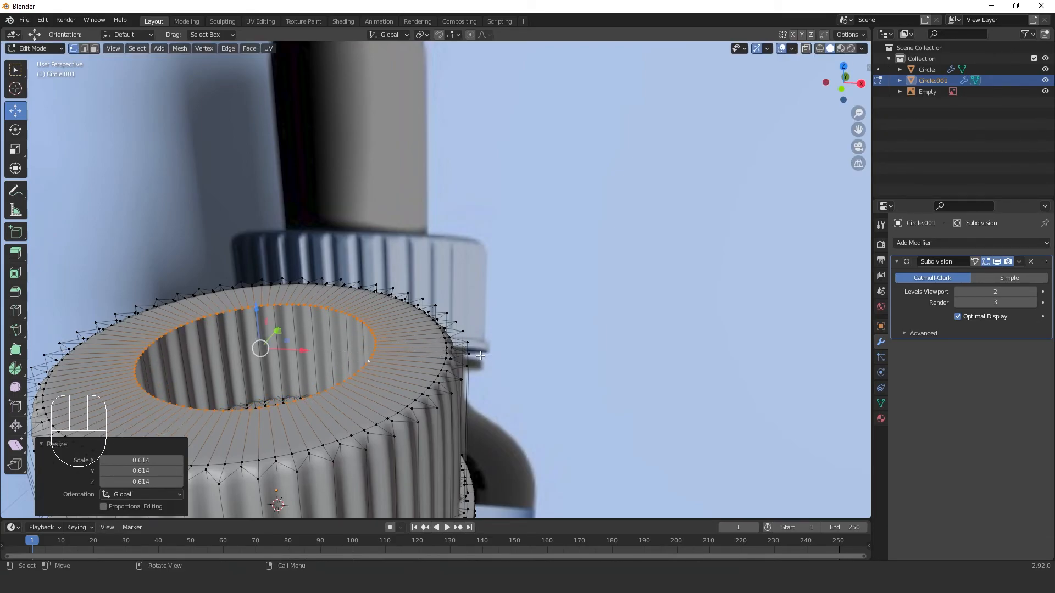
key(e)
right_click(544, 327)
right_click(548, 325)
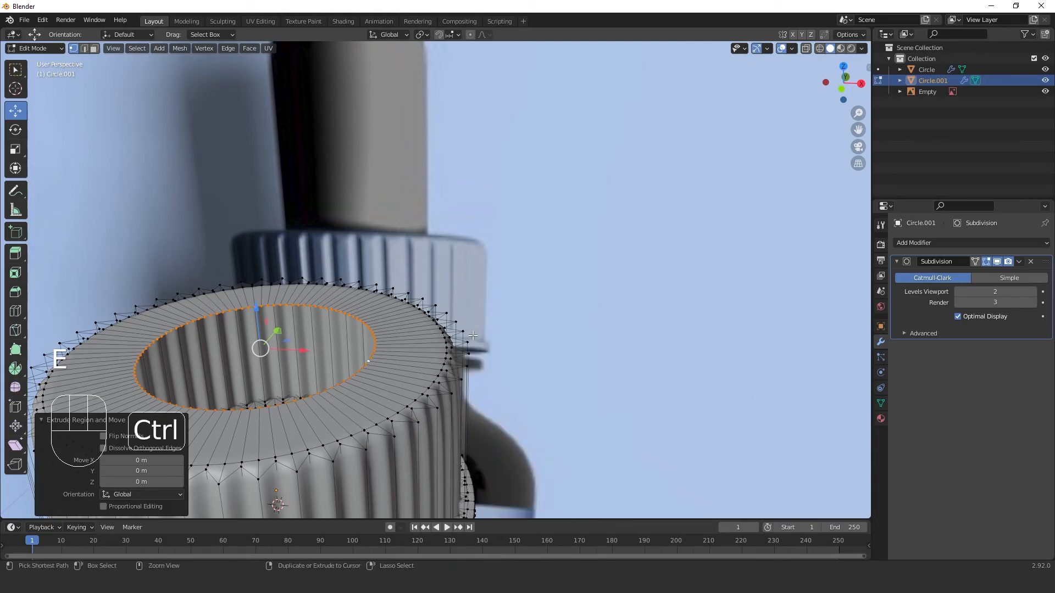
key(ctrl+z)
Fit the opening loop to the dropper bulb's width in the front view by scaling it to 0.998.
scroll(427, 229, down, 4)
shift+middle_drag(358, 220, 374, 275)
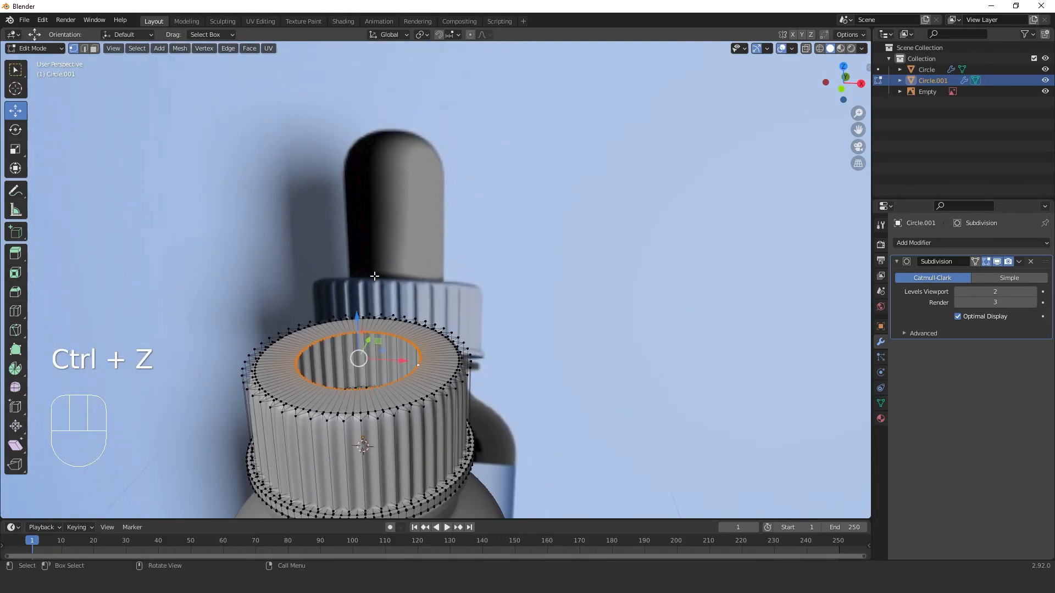
middle_drag(423, 354, 465, 346)
key(s)
right_click(553, 328)
key(KP_1)
scroll(490, 357, up, 5)
key(s)
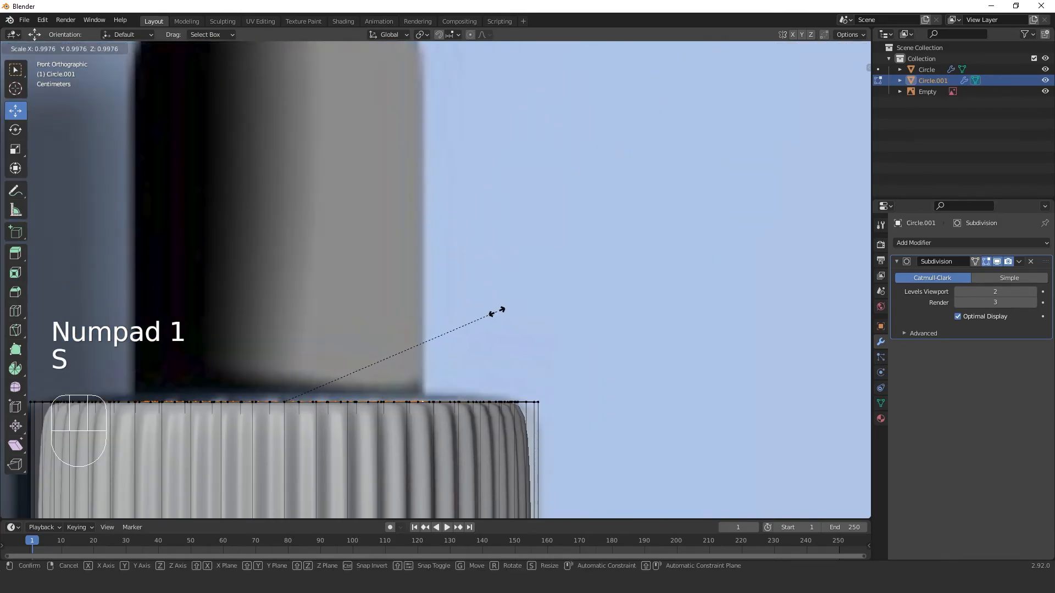
click(497, 311)
shift+middle_drag(498, 312, 544, 253)
key(s)
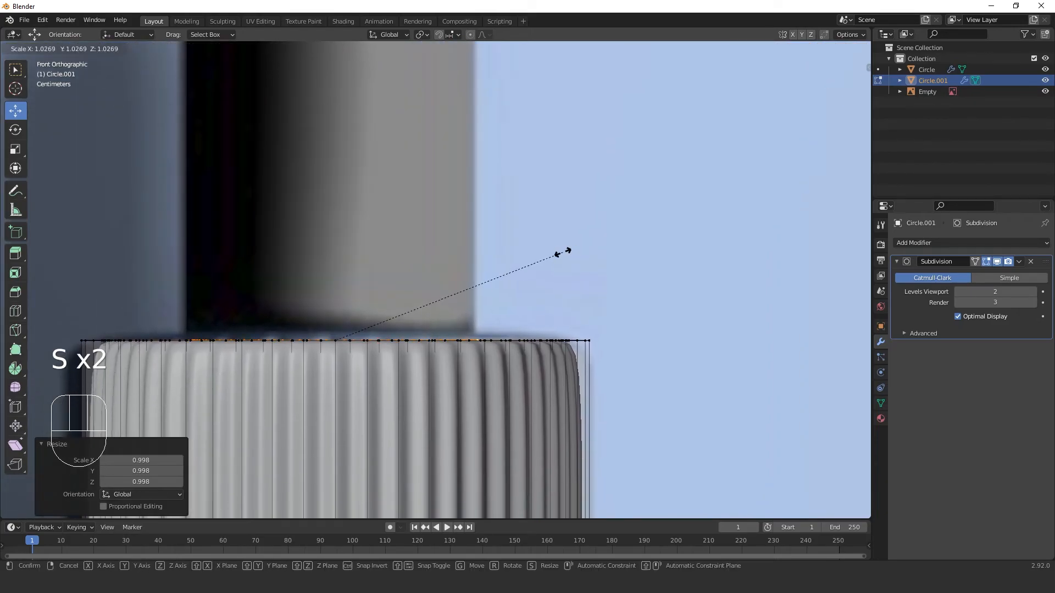
right_click(557, 253)
Extrude the opening loop upward about 0.428 m along Z to the start of the bulb's dome.
scroll(555, 251, down, 3)
key(e)
key(z)
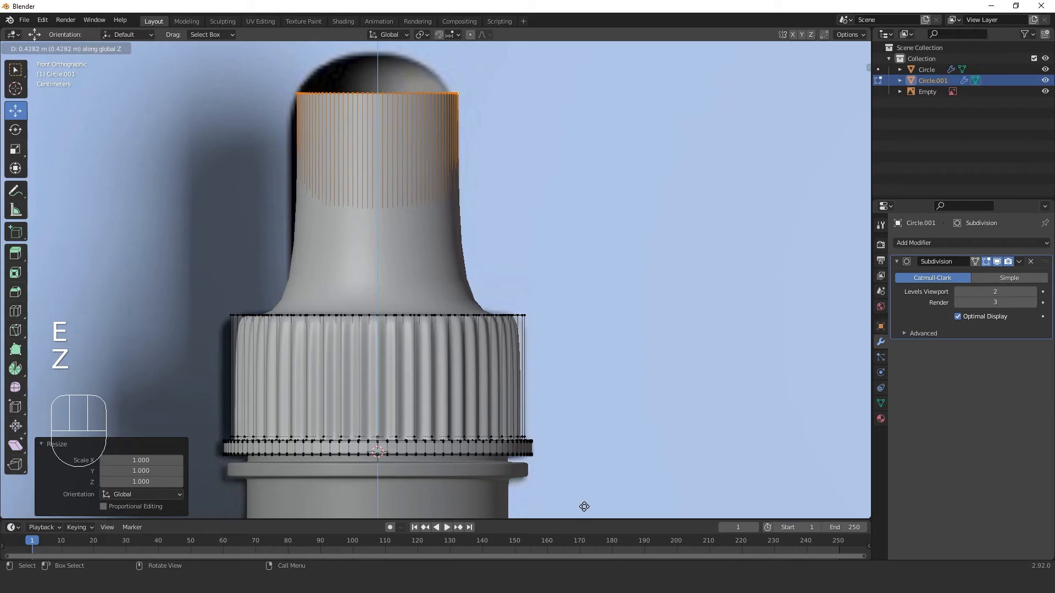
click(458, 244)
Extrude the bulb's top loop about 0.034 m up along Z and scale it to 0.814 to begin the dome.
shift+middle_drag(459, 245, 481, 298)
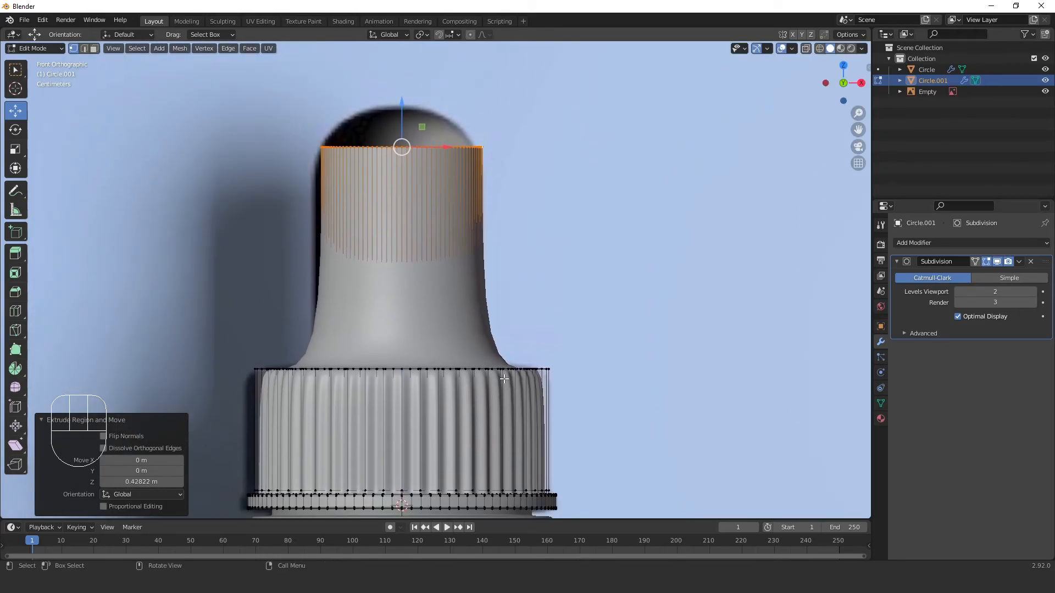
scroll(552, 178, up, 4)
shift+middle_drag(552, 177, 522, 365)
key(e)
right_click(501, 337)
key(g)
key(z)
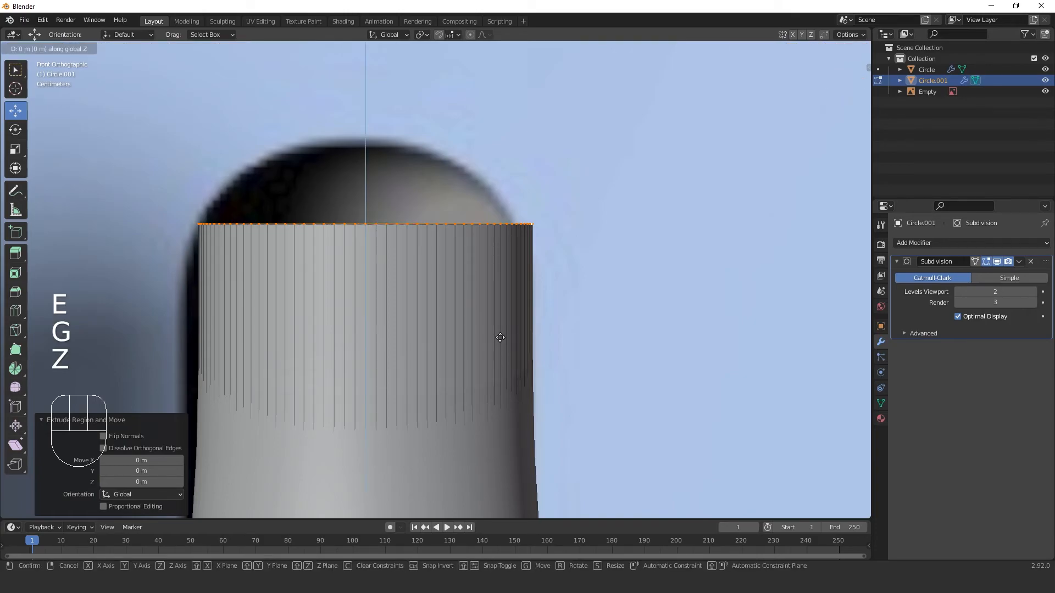
click(495, 301)
key(s)
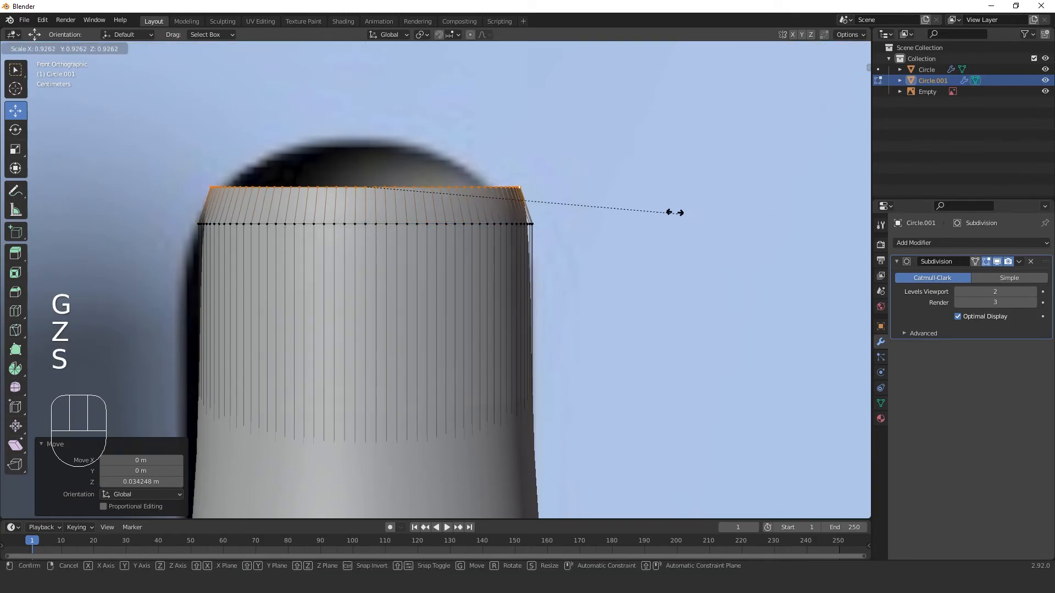
click(640, 202)
Extrude the dome's top loop as another ring, narrowing it and raising it along Z to follow the reference bulb's curve.
key(e)
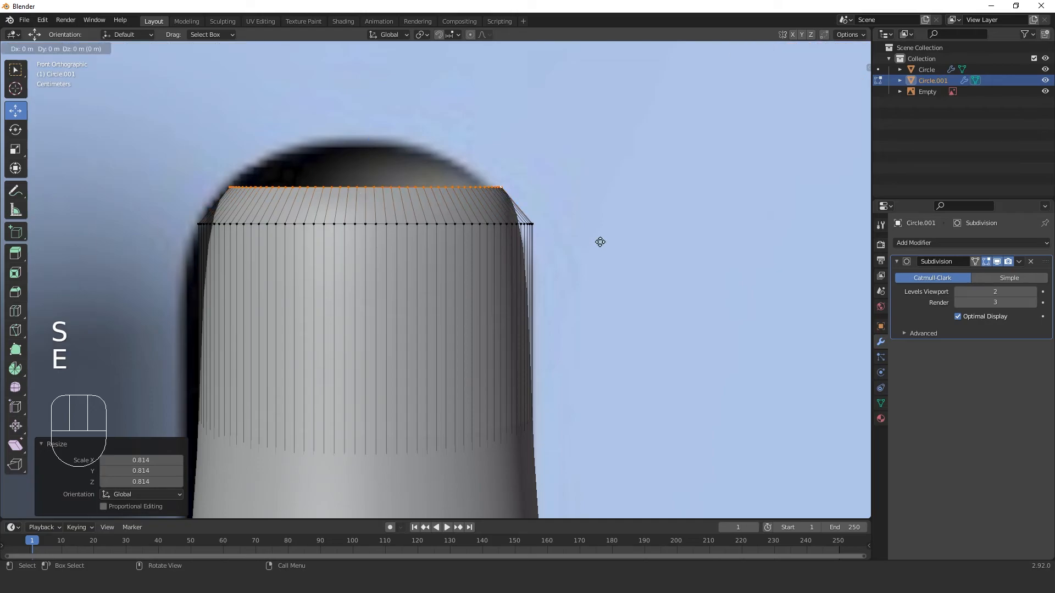
right_click(596, 225)
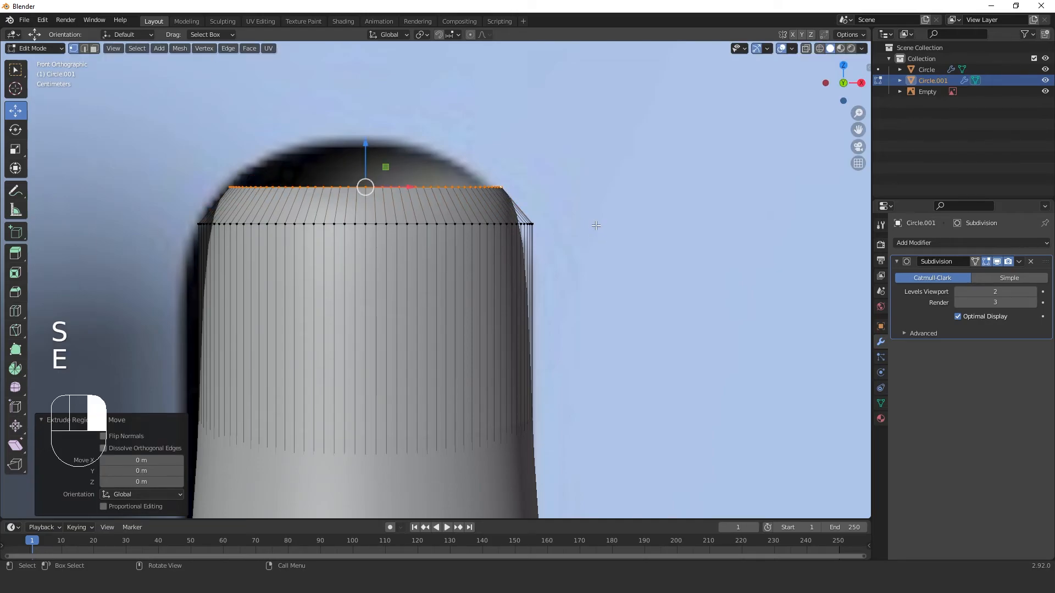
click(600, 191)
key(s)
click(541, 122)
key(g)
key(z)
click(553, 137)
key(s)
click(582, 150)
Extrude a further narrower dome ring upward along Z, lowering it about 0.008 m after scaling to flatten the crown.
key(e)
key(z)
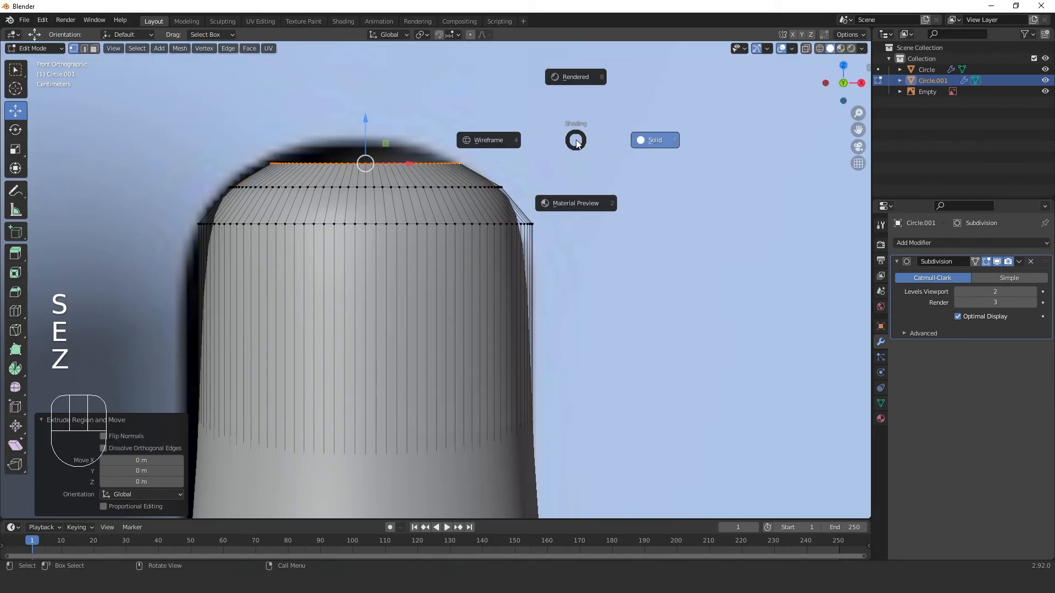
key(g)
key(z)
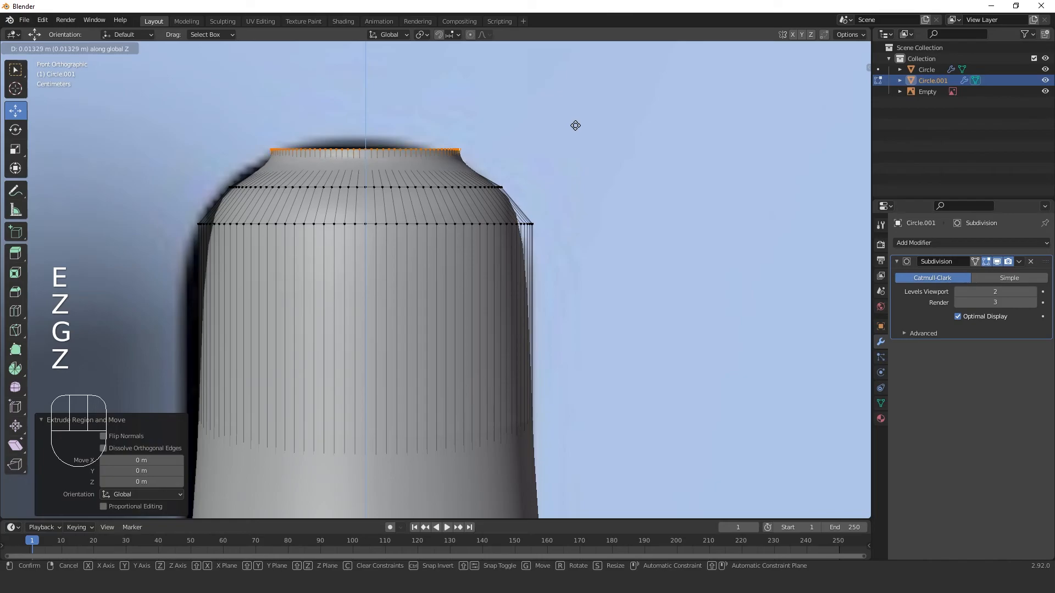
click(577, 120)
key(s)
click(466, 99)
key(g)
key(z)
click(473, 108)
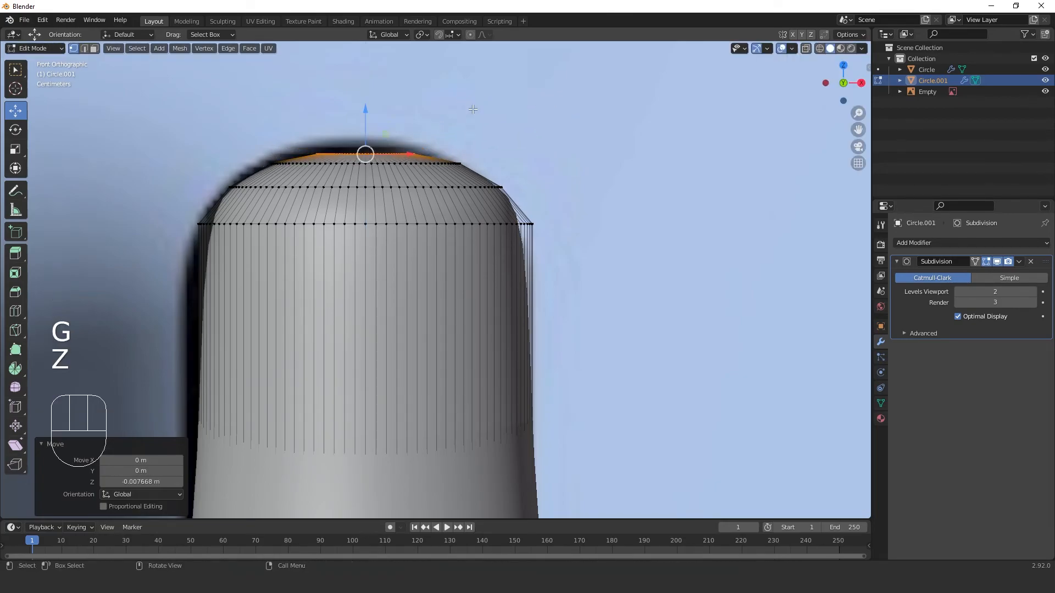
Close the dome's top opening by extruding its loop in place and merging the new vertices at center.
key(Tab)
key(Tab)
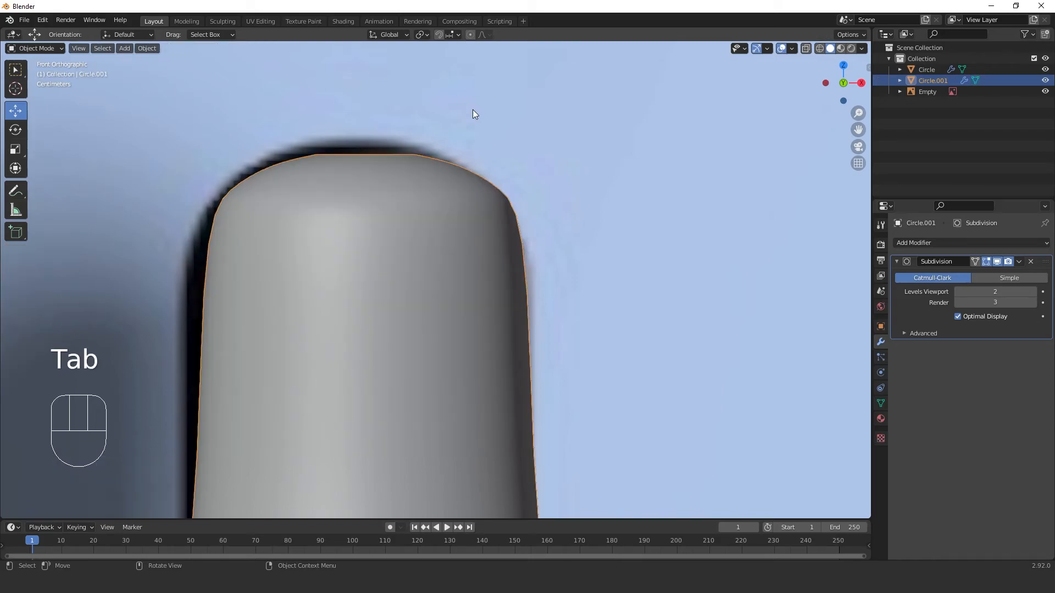
key(e)
right_click(513, 140)
right_click(510, 141)
mouse_move(510, 141)
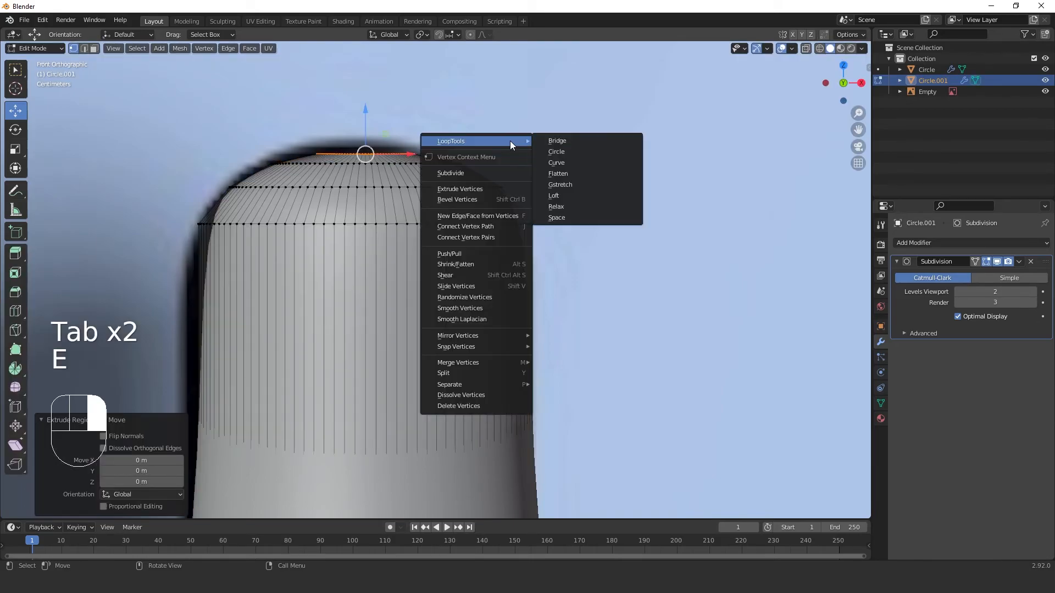
mouse_move(468, 364)
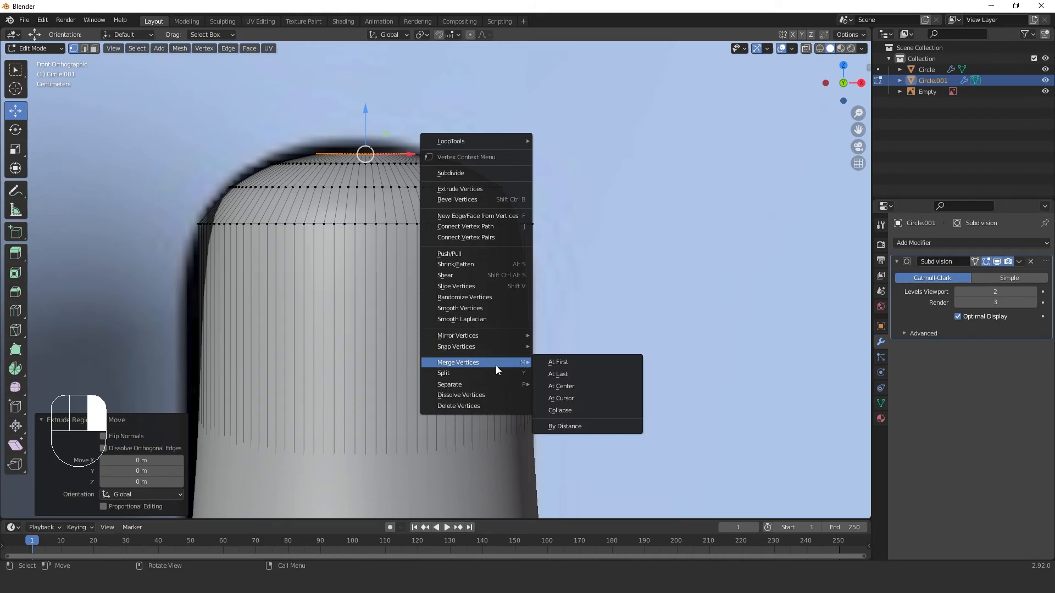
click(561, 387)
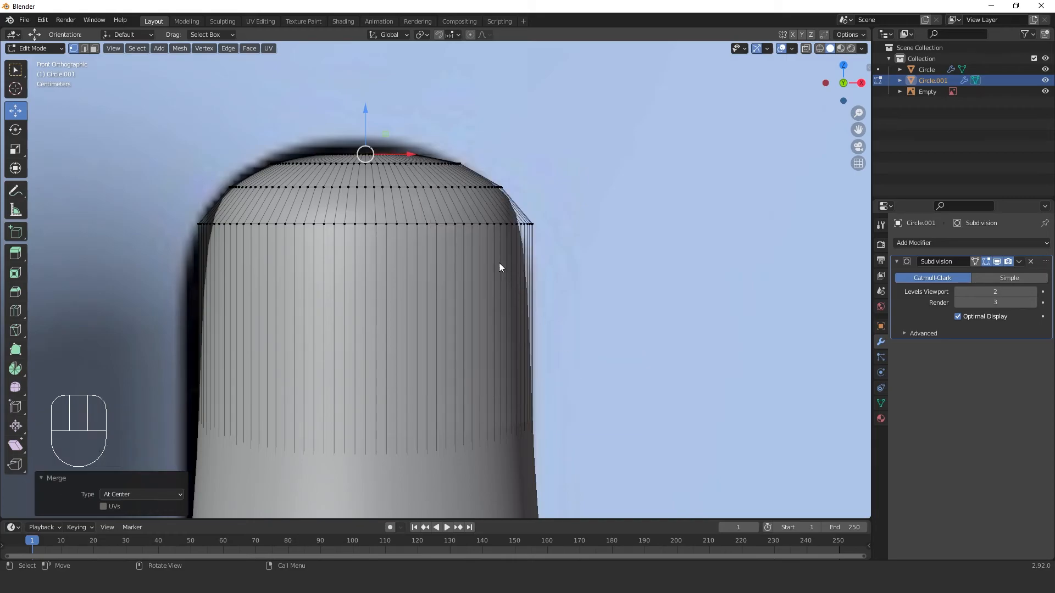
Add a loop cut around the bulb's straight wall and slide it toward the dome, with a factor of about -0.726.
key(Tab)
scroll(437, 205, down, 3)
scroll(436, 206, up, 3)
scroll(436, 206, down, 2)
key(Tab)
scroll(436, 206, down, 2)
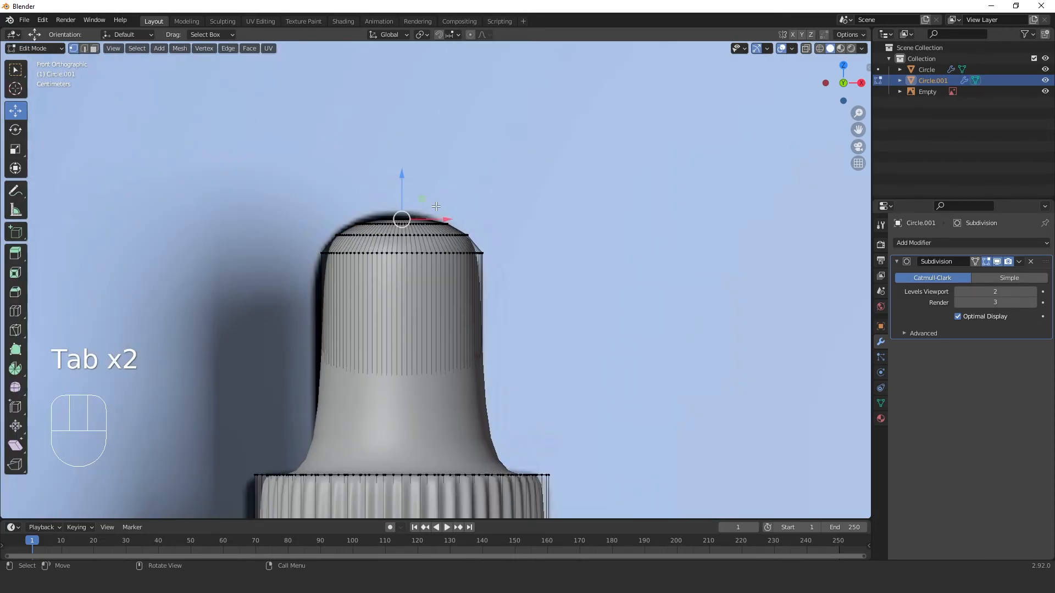
key(ctrl+r)
click(461, 312)
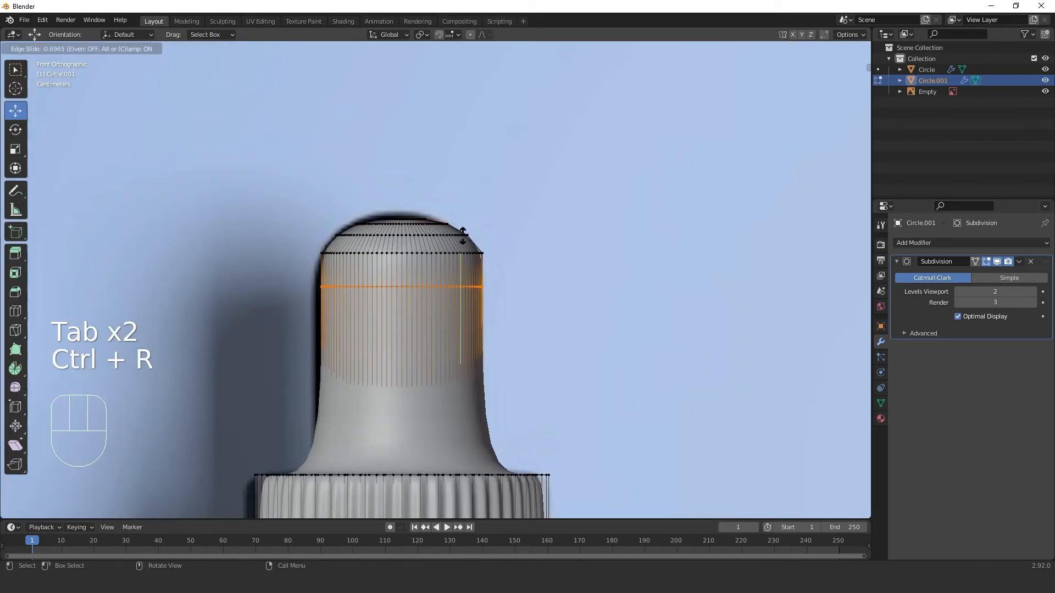
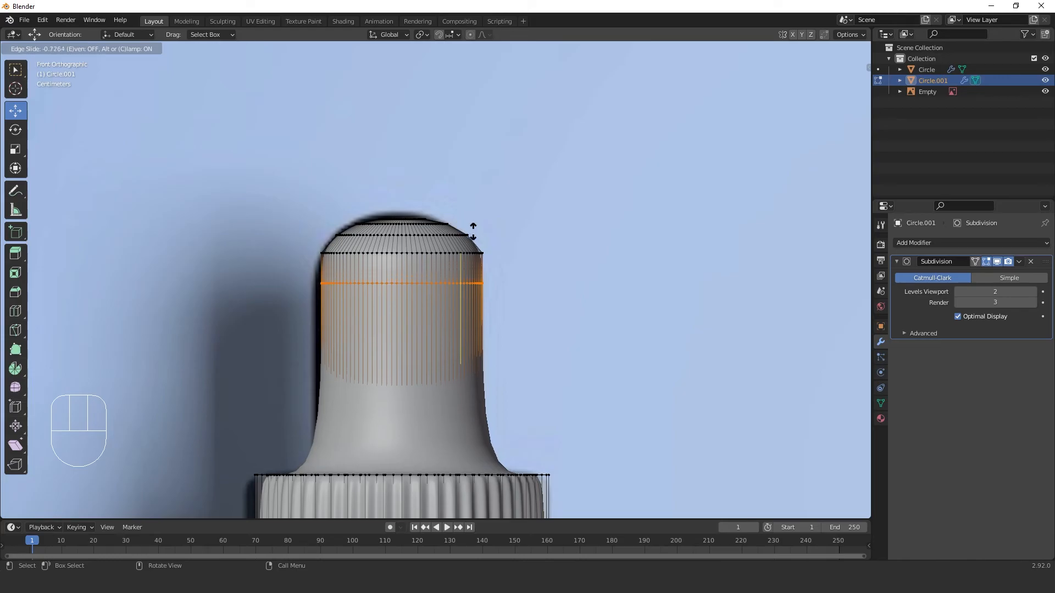
click(473, 229)
Scale the dome's second ring to about 0.991 in the front view to match the reference curve.
key(Tab)
scroll(475, 234, up, 2)
shift+middle_drag(474, 234, 481, 295)
scroll(479, 268, up, 2)
scroll(480, 295, down, 3)
key(Tab)
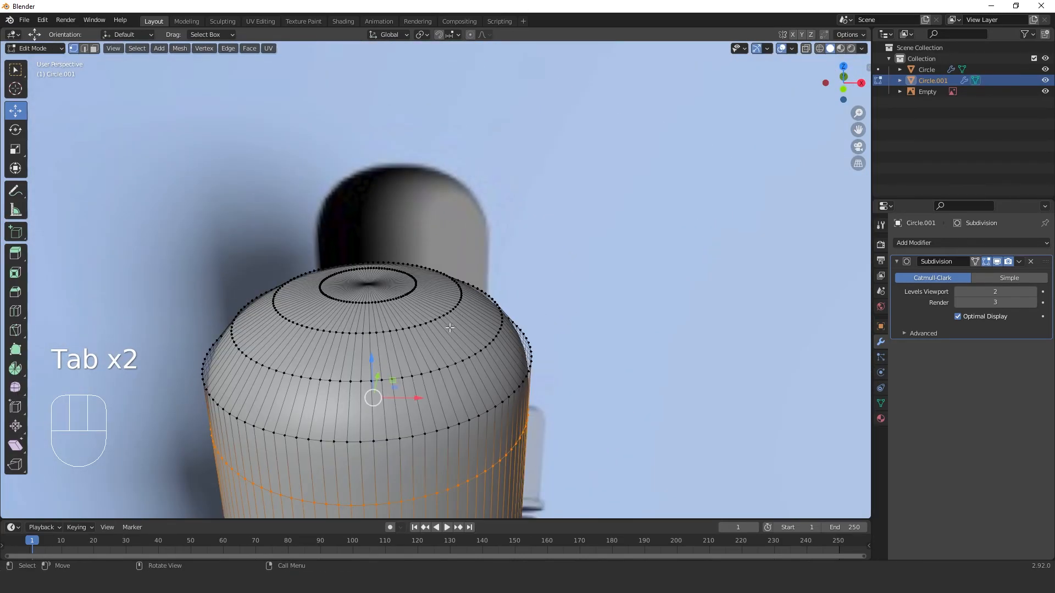
alt+click(459, 364)
key(KP_1)
scroll(459, 360, up, 4)
key(s)
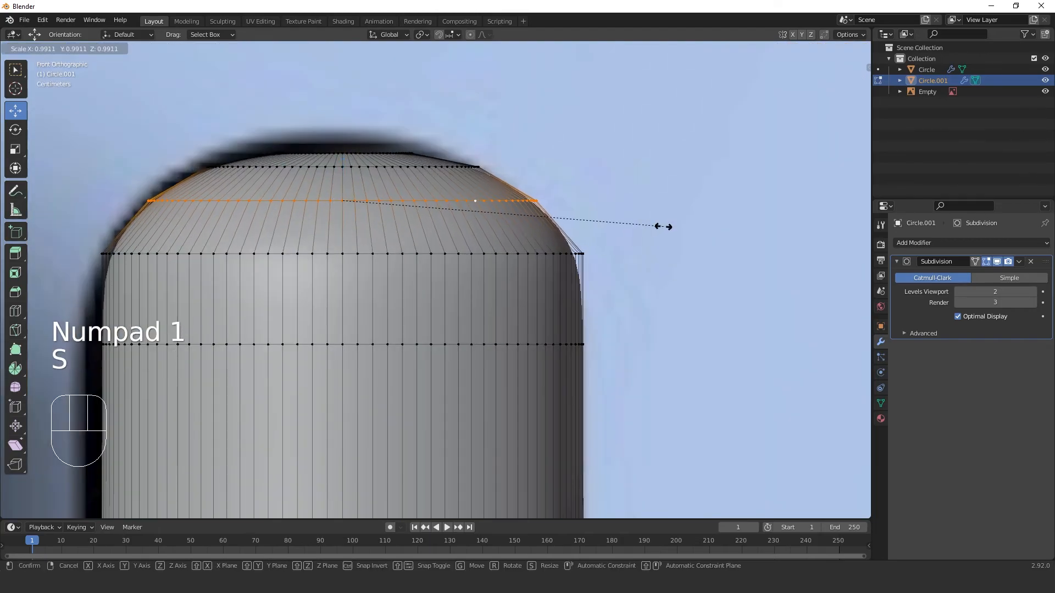
click(663, 227)
Move the support loop on the bulb's upper wall about 0.0125 m up along Z, closer to the dome.
key(Tab)
scroll(576, 215, down, 4)
shift+middle_drag(572, 217, 523, 222)
key(Tab)
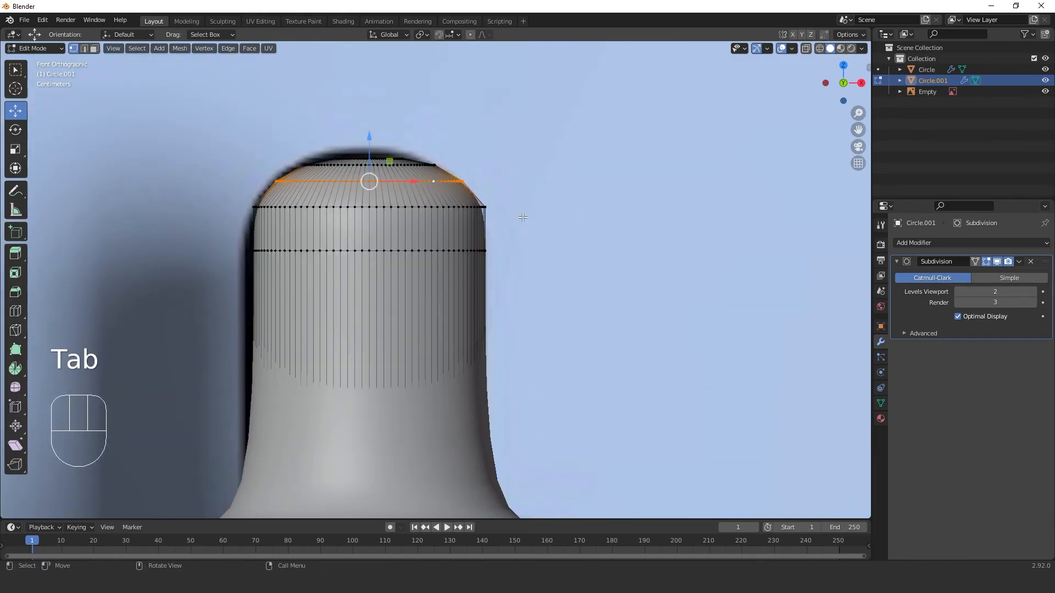
alt+click(414, 252)
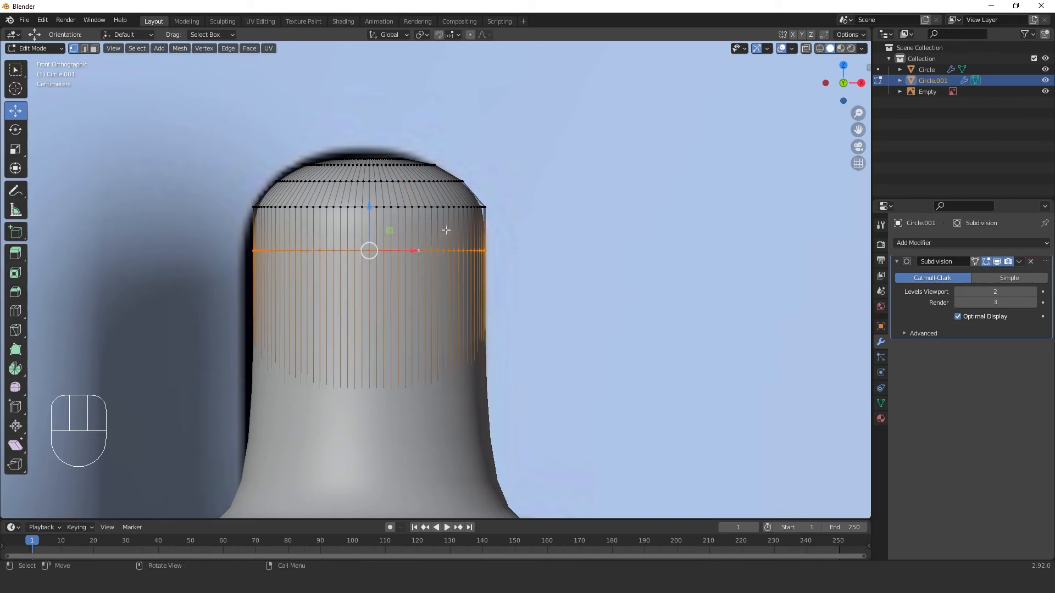
drag(367, 215, 367, 203)
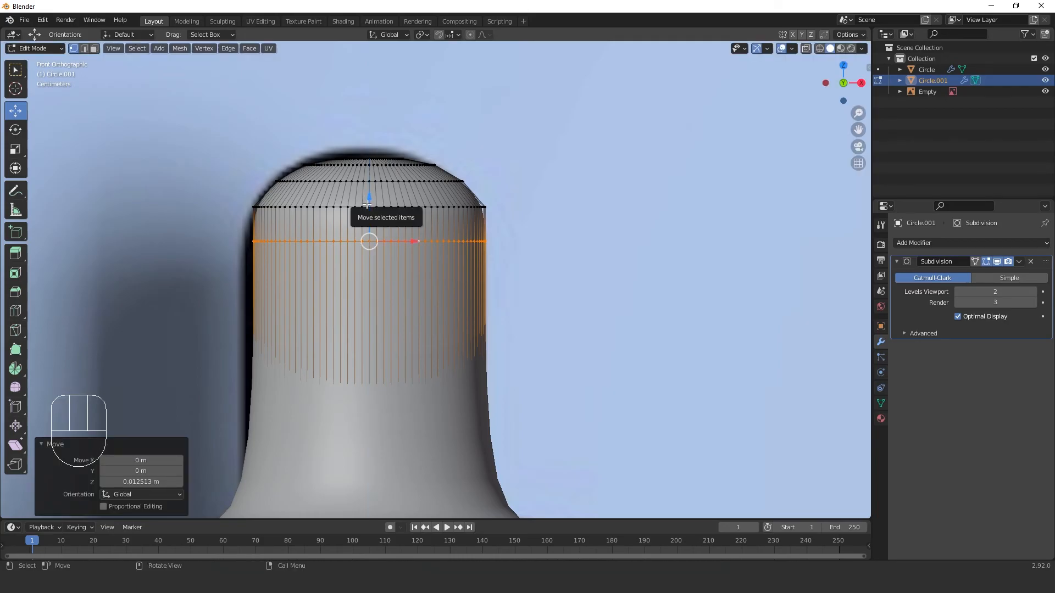
Select the single vertex at the dome's tip and raise it slightly along Z to round off the crown.
key(a)
key(a)
key(Tab)
middle_drag(367, 203, 318, 316)
key(Tab)
click(299, 319)
key(KP_1)
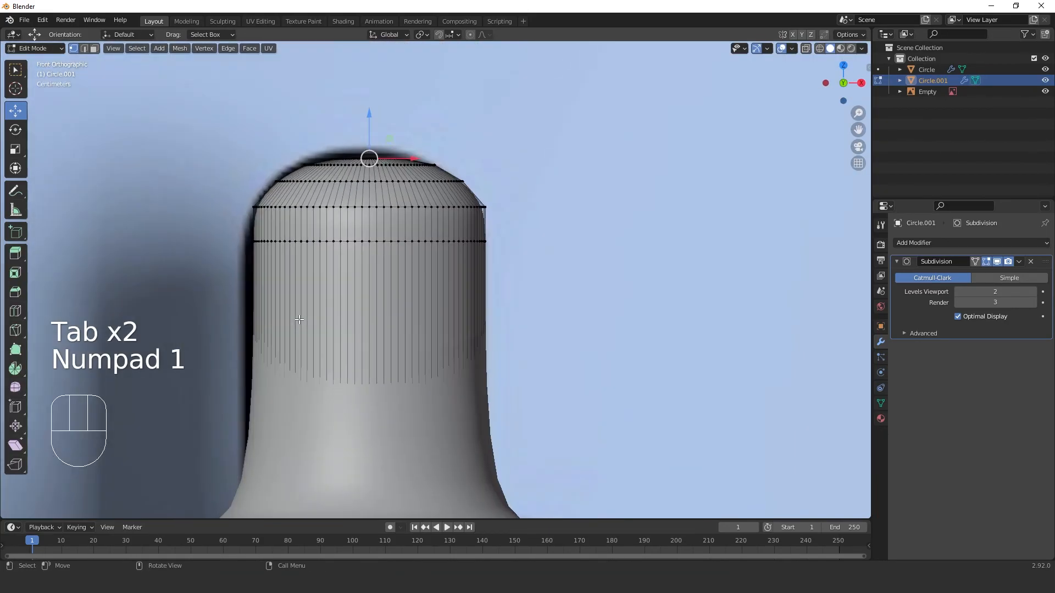
scroll(345, 94, up, 2)
drag(341, 90, 341, 78)
key(Tab)
scroll(385, 210, down, 3)
shift+middle_drag(384, 210, 374, 170)
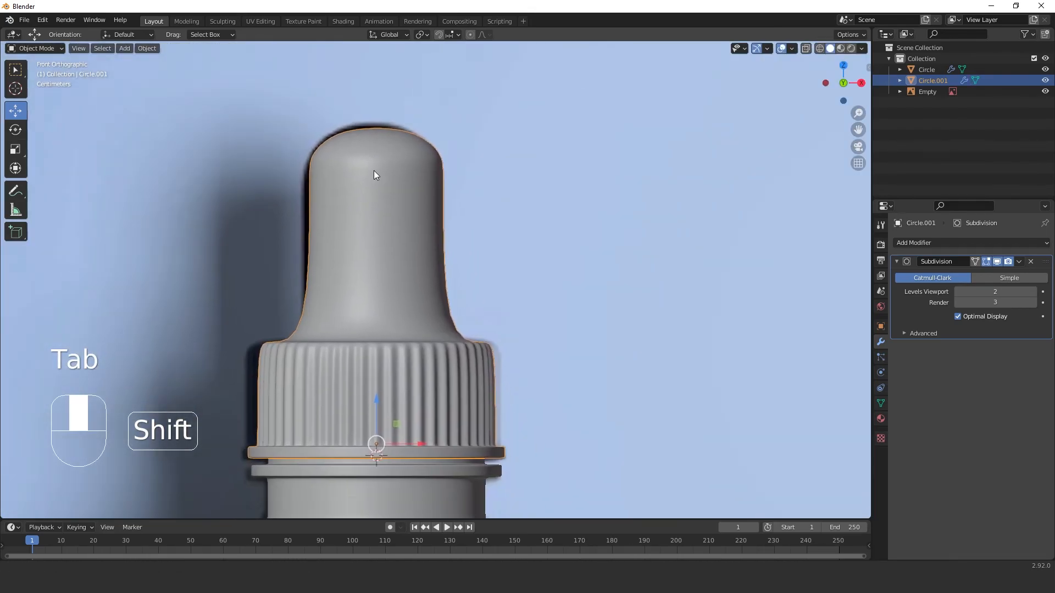
Add a loop cut around the bulb and slide it down to its base, with a factor of about 0.98, to sharpen the junction.
key(Tab)
key(ctrl+r)
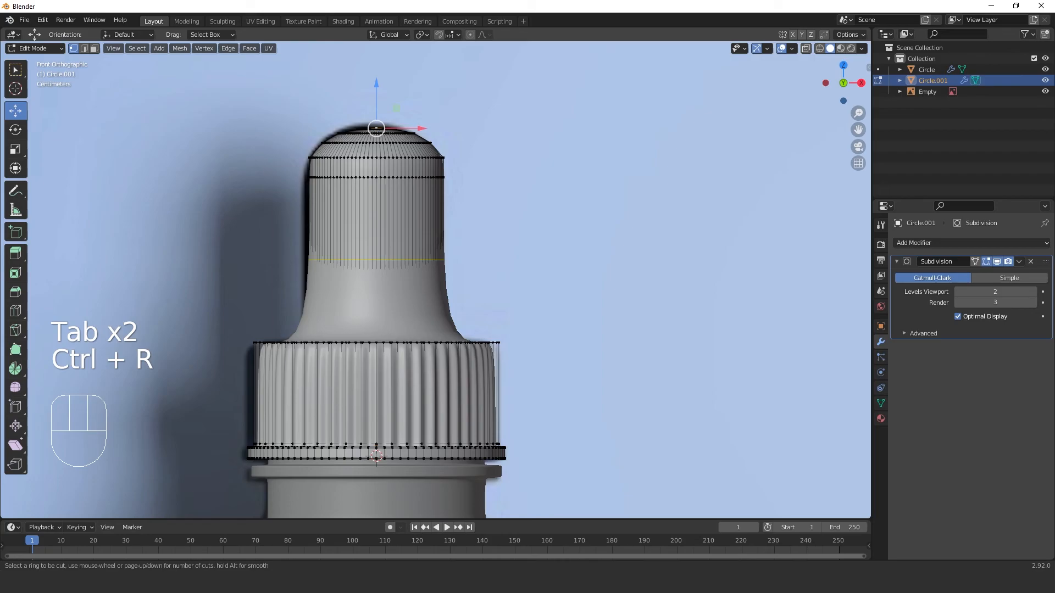
click(431, 260)
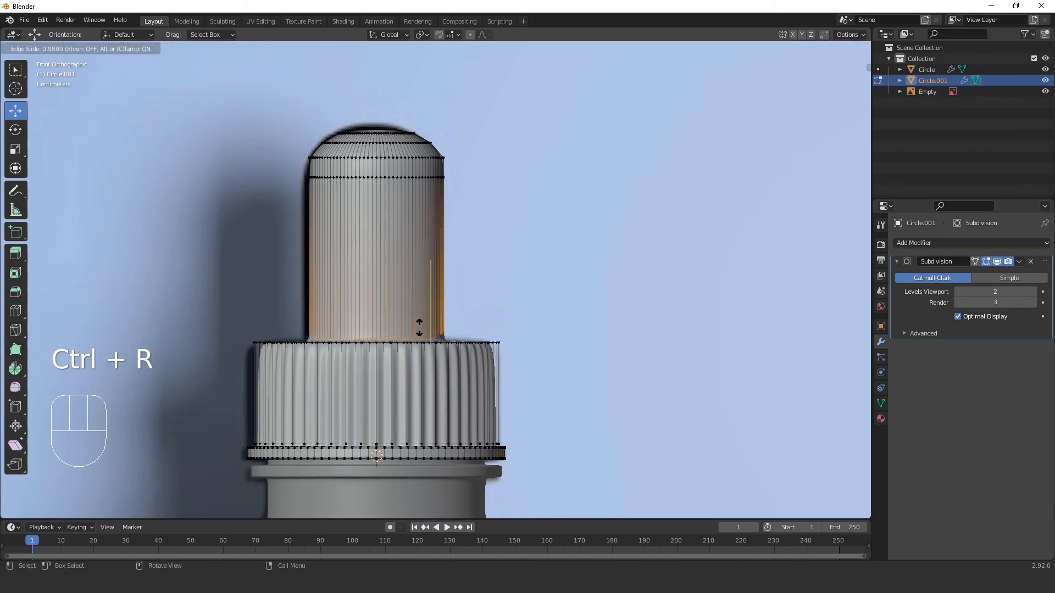
click(419, 327)
key(Tab)
middle_drag(419, 327, 431, 357)
key(Tab)
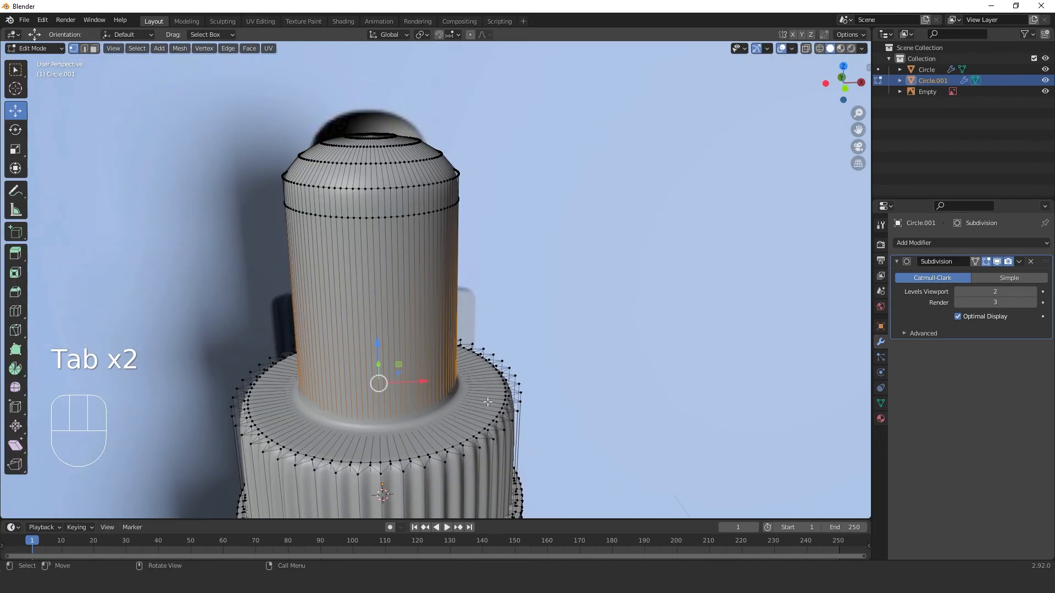
Add a loop cut around the ribbed cap near its top edge to sharpen the rim, and finish editing the cap.
middle_drag(489, 403, 473, 341)
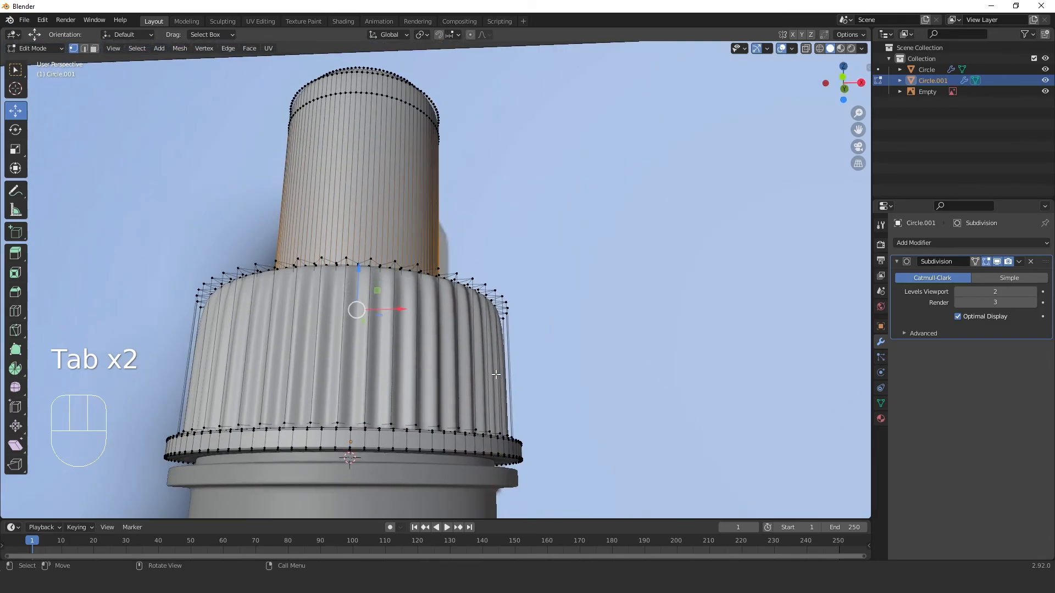
key(ctrl+r)
click(473, 341)
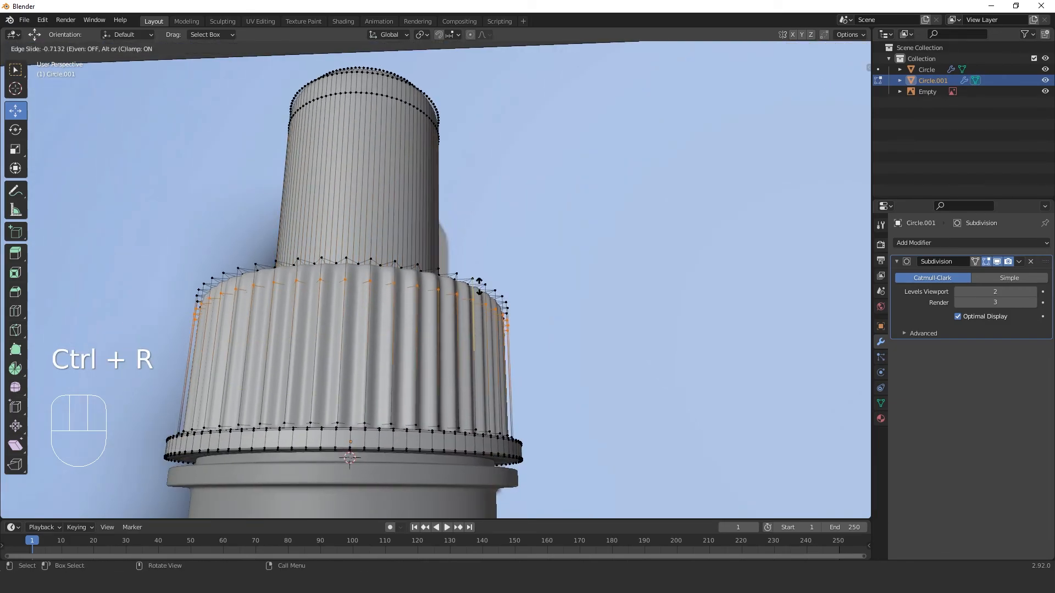
click(479, 276)
key(Tab)
scroll(480, 305, down, 4)
middle_drag(480, 304, 363, 204)
key(a)
key(a)
key(KP_1)
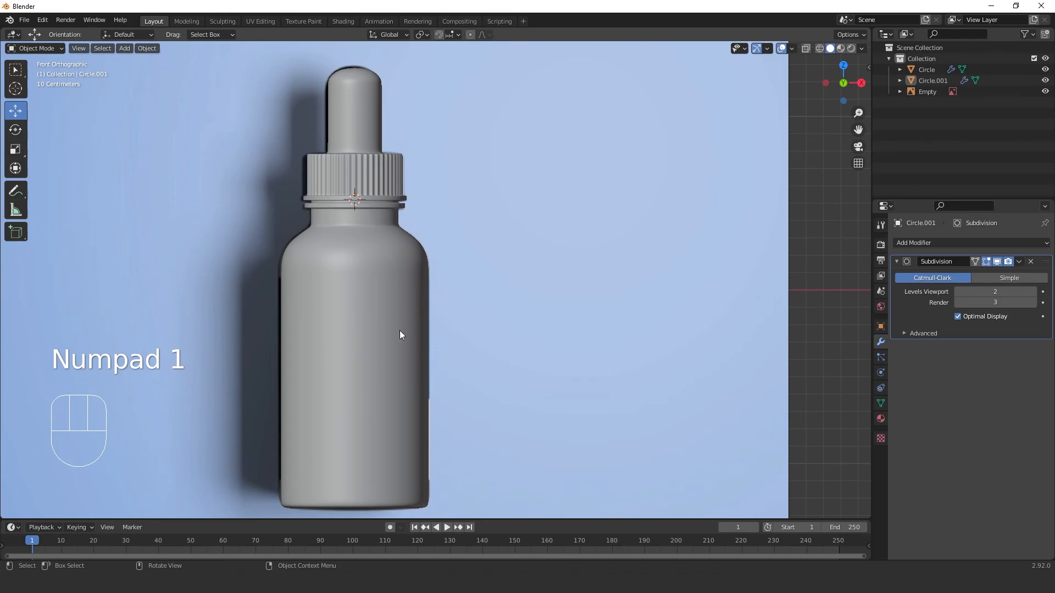
Select the bottle body and compare its wireframe with the reference label from the front, then restore solid shading.
click(398, 379)
middle_drag(433, 355, 357, 327)
key(Tab)
key(Tab)
key(KP_1)
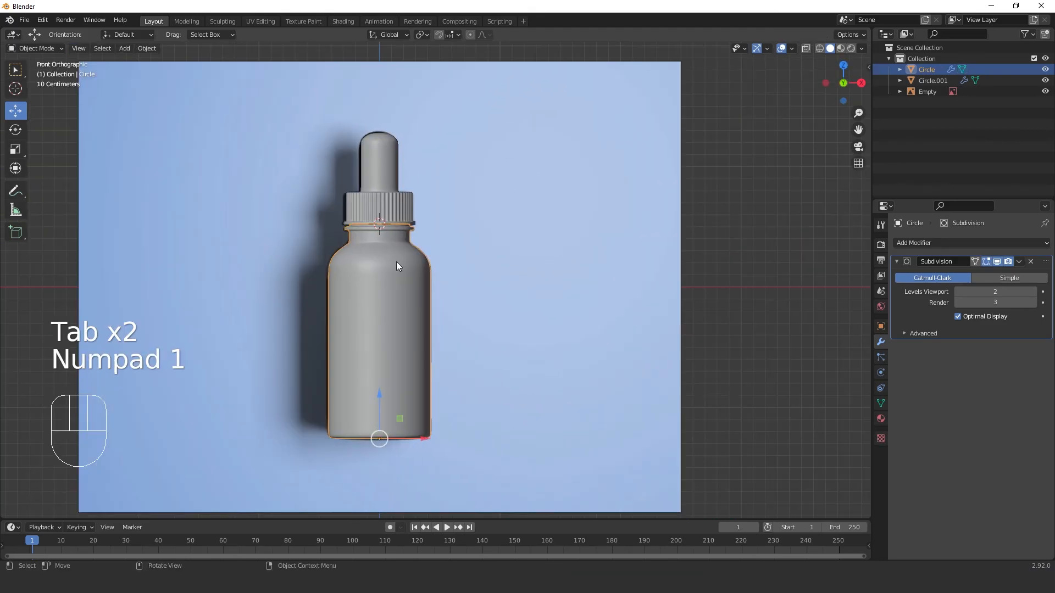
scroll(782, 88, up, 1)
click(820, 49)
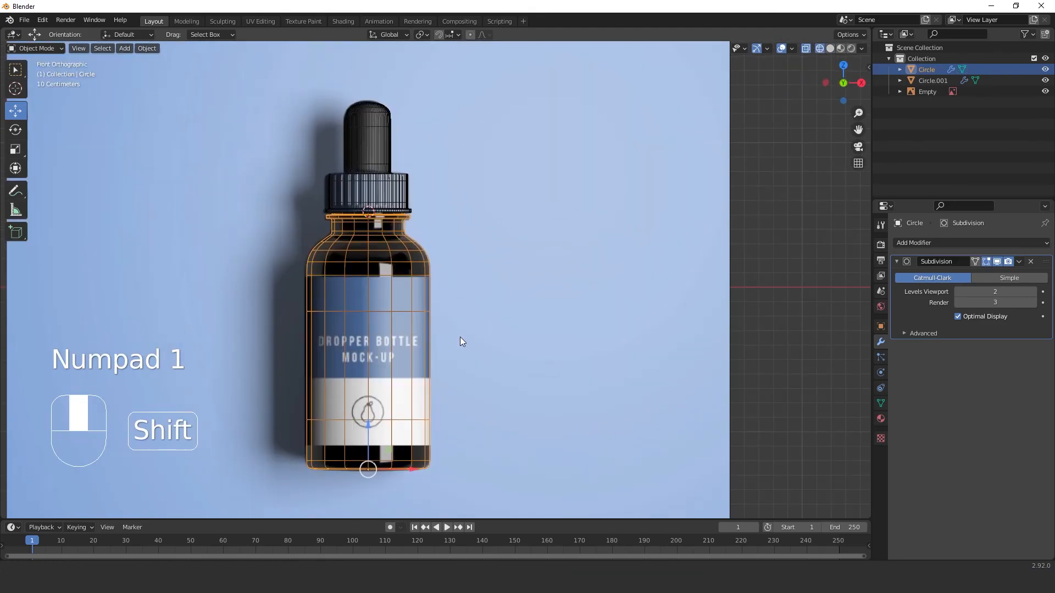
shift+middle_drag(460, 337, 478, 279)
scroll(478, 279, up, 2)
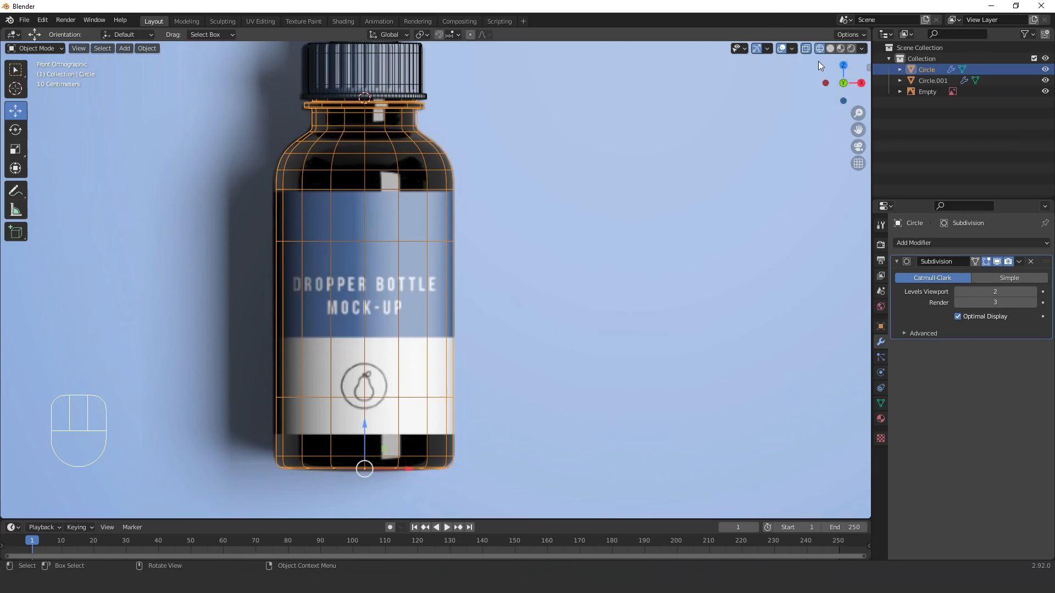
click(831, 50)
Duplicate the ring of tall faces around the bottle body in place and separate the copy into its own label object.
middle_drag(670, 199, 597, 246)
key(Tab)
middle_drag(431, 286, 428, 262)
mouse_move(271, 168)
middle_down()
mouse_move(261, 153)
mouse_move(120, 120)
middle_up()
click(93, 49)
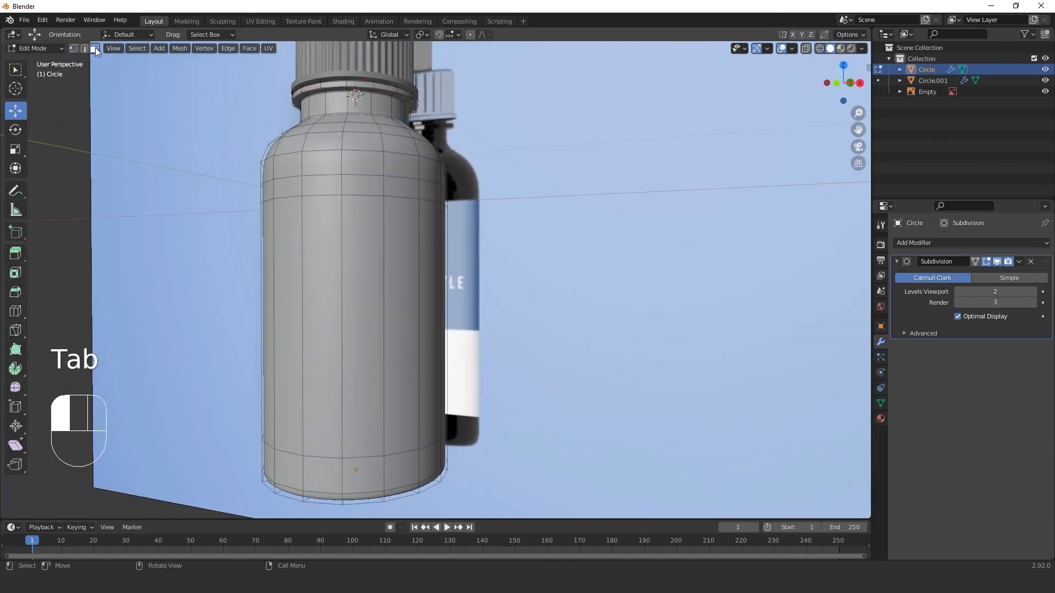
alt+click(339, 275)
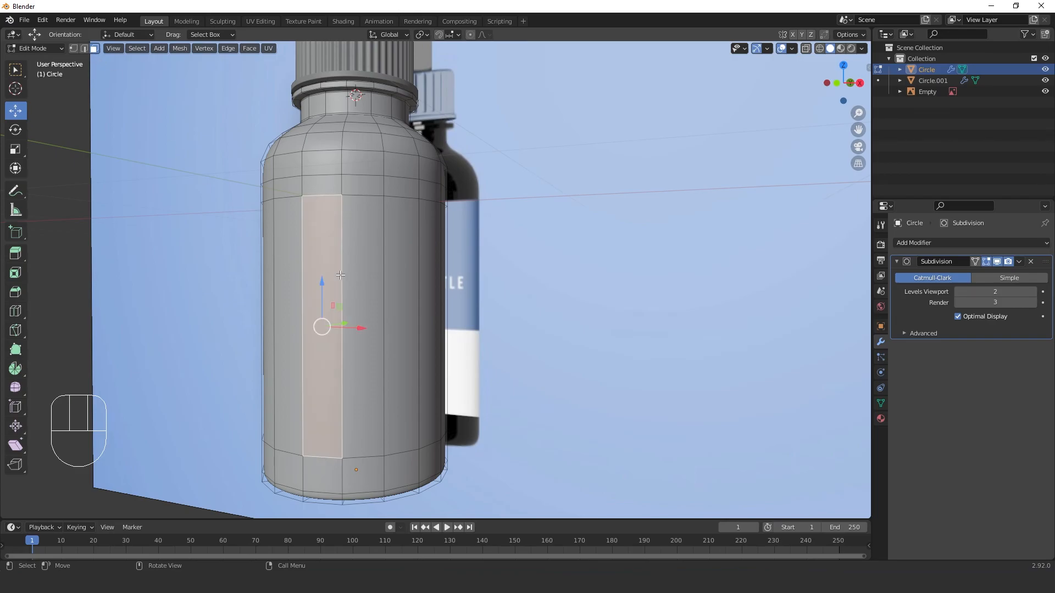
alt+click(340, 275)
alt+click(340, 274)
alt+click(340, 275)
middle_drag(340, 275, 308, 318)
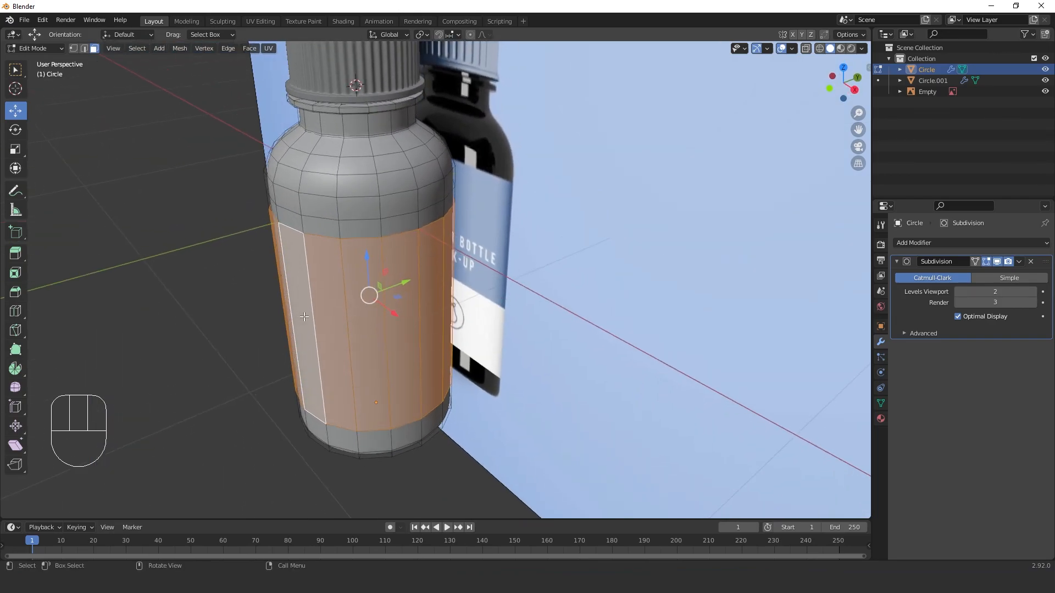
key(shift+d)
right_click(371, 300)
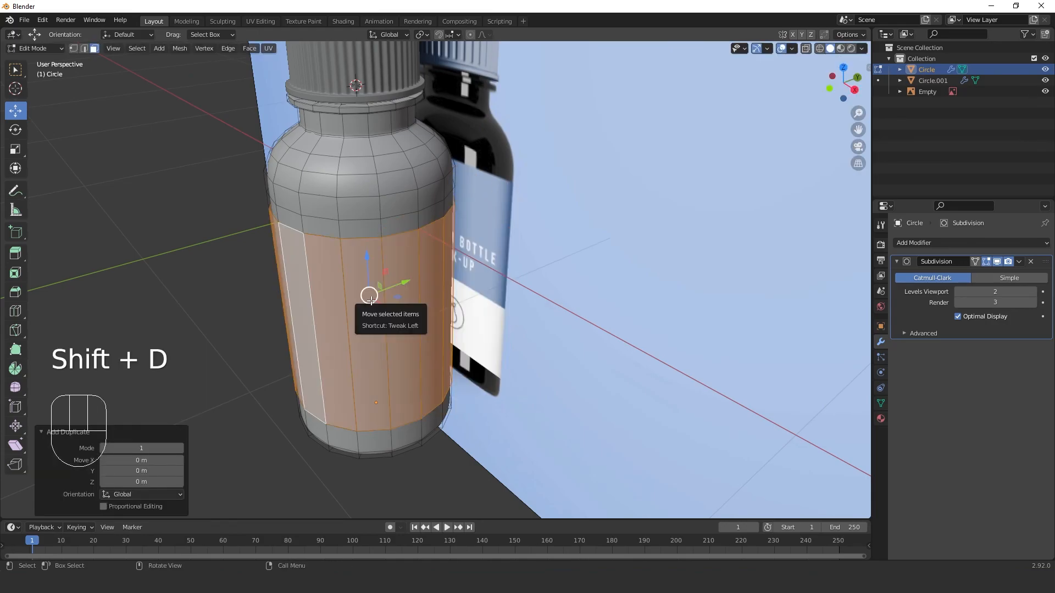
key(p)
click(371, 301)
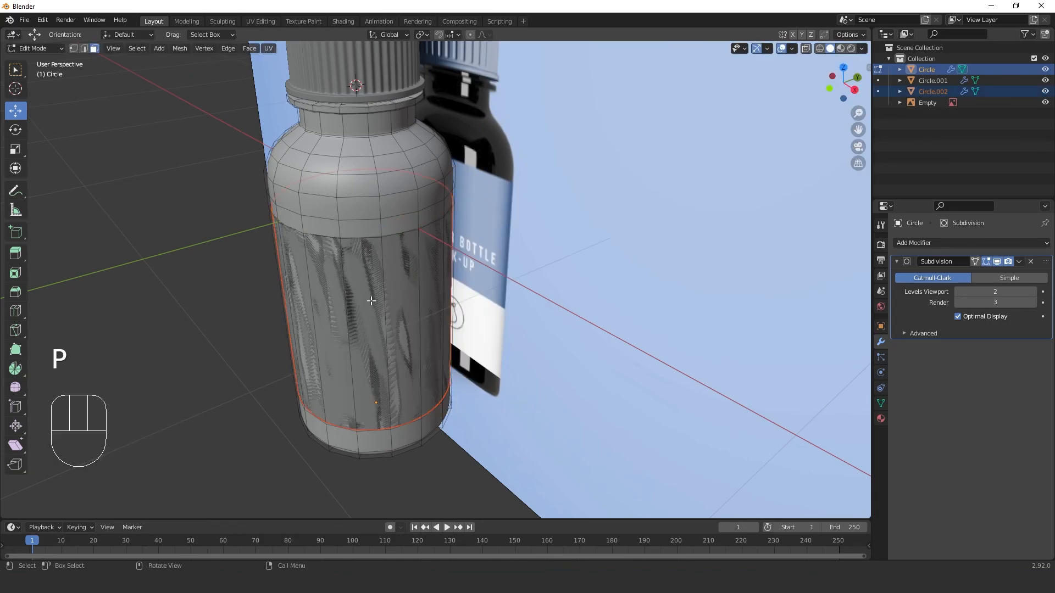
Return to Object Mode and select only the separated label band in the front view.
click(24, 52)
click(38, 58)
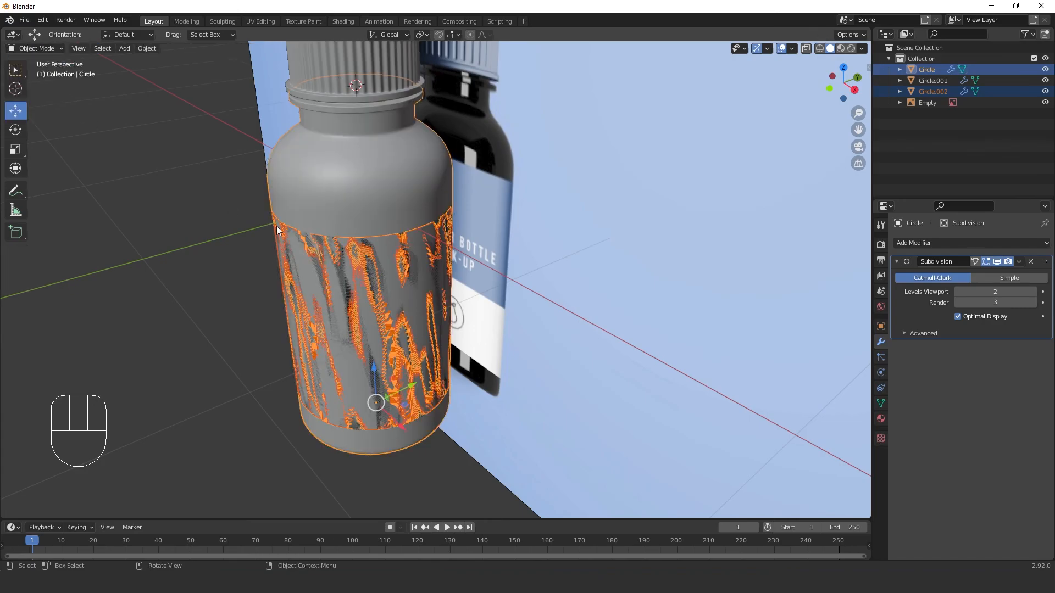
click(394, 258)
click(377, 216)
click(363, 274)
click(358, 283)
click(363, 259)
click(362, 267)
key(KP_1)
scroll(361, 266, up, 2)
click(375, 228)
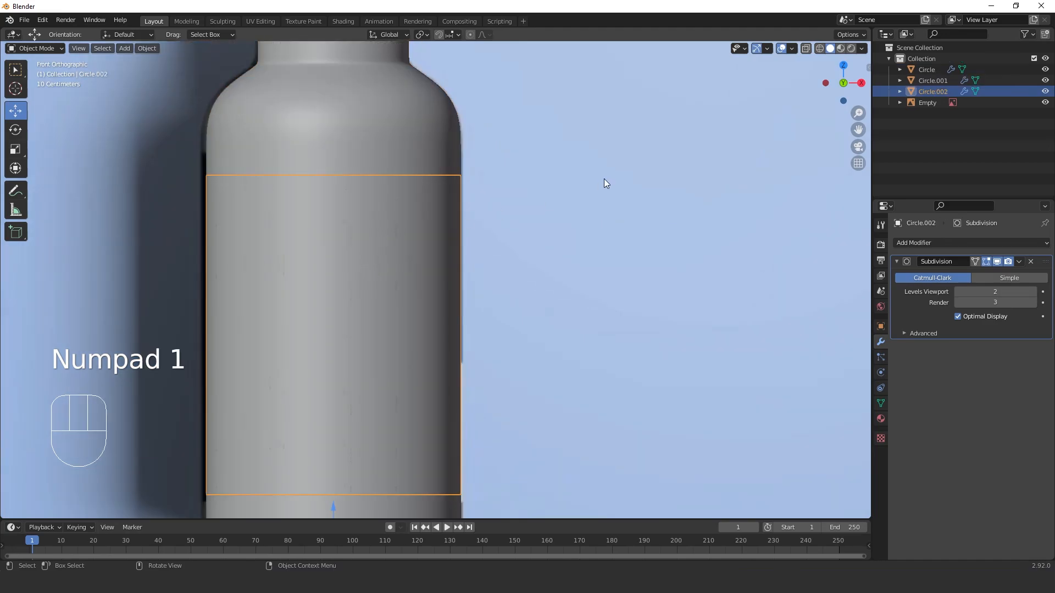
Scale the label band up uniformly by a factor of 1.005 and switch to wireframe shading.
key(s)
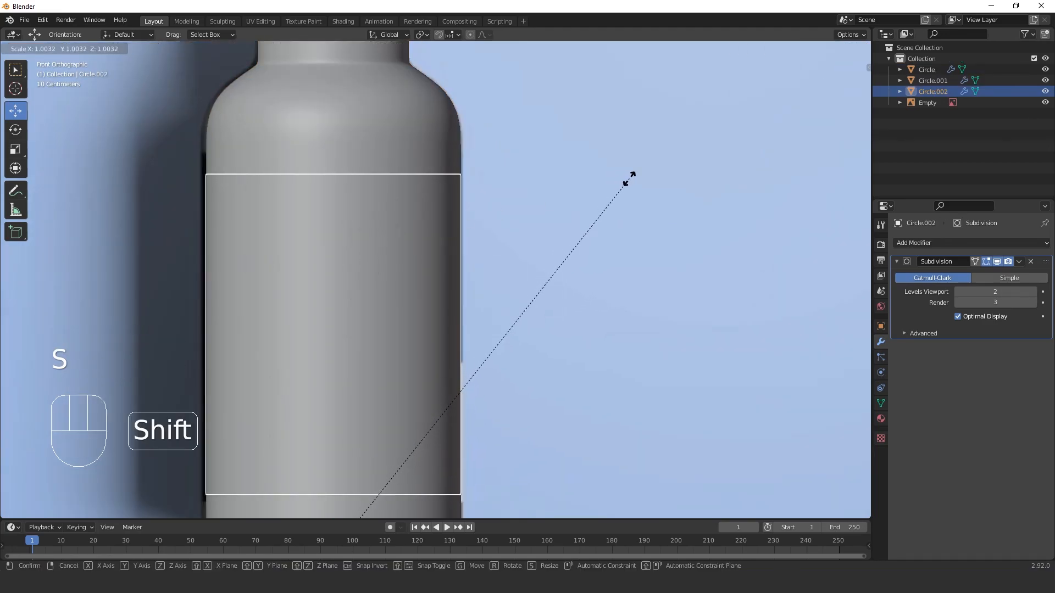
click(636, 176)
click(820, 48)
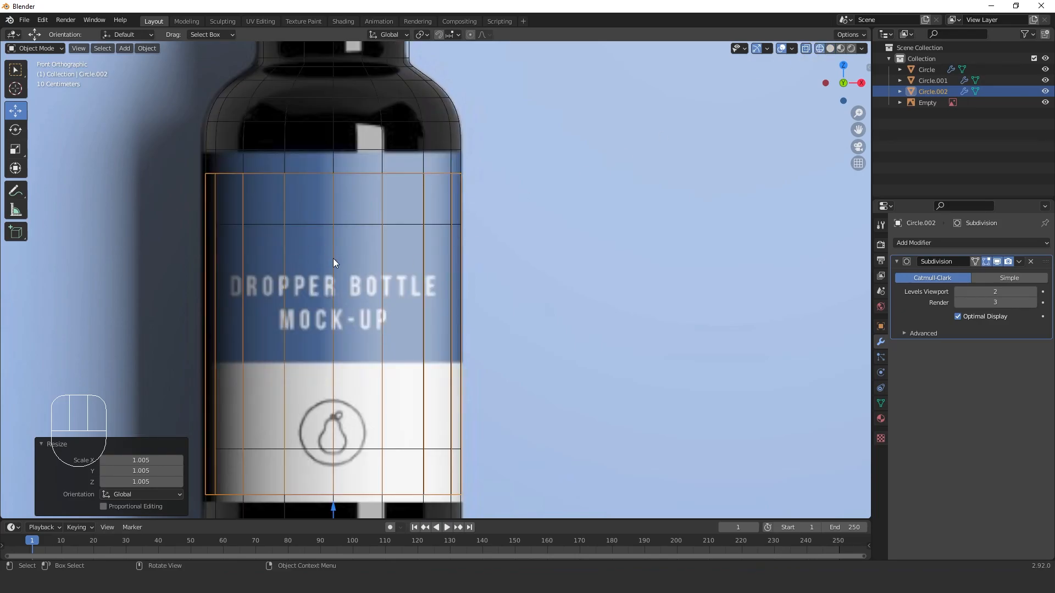
Move the label's top vertex loop up and its bottom loop down about 0.024 m to match the reference label's edges.
shift+middle_drag(333, 257, 363, 196)
key(Tab)
key(Tab)
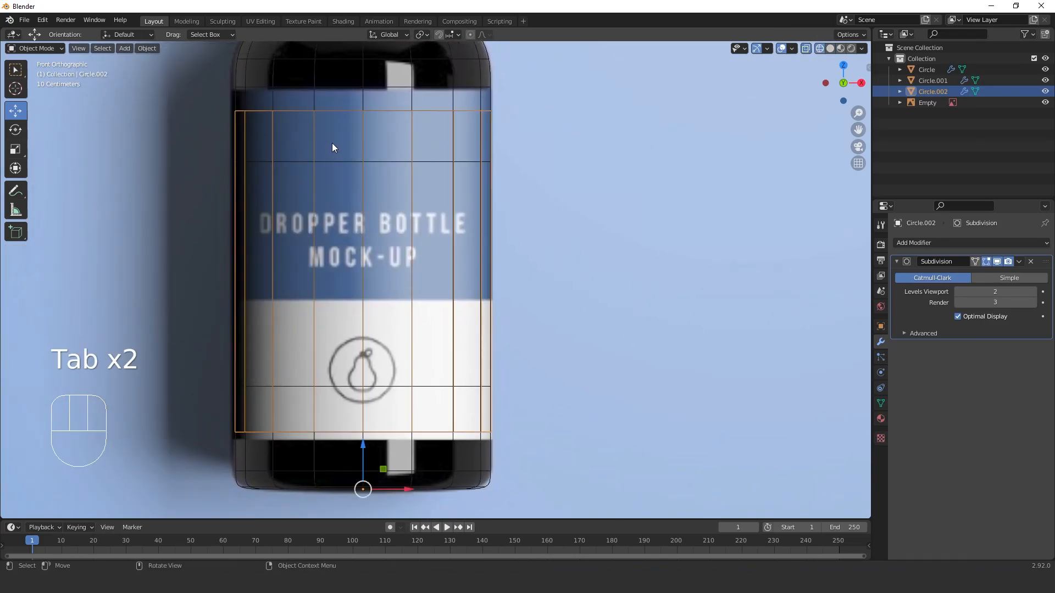
key(Tab)
key(Tab)
key(Tab)
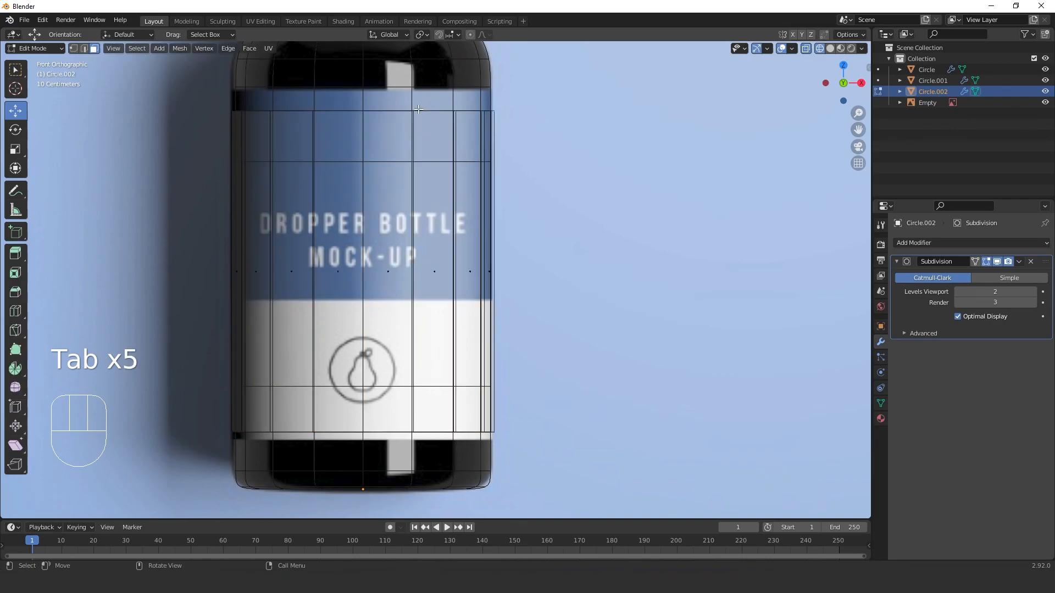
click(73, 49)
alt+click(328, 112)
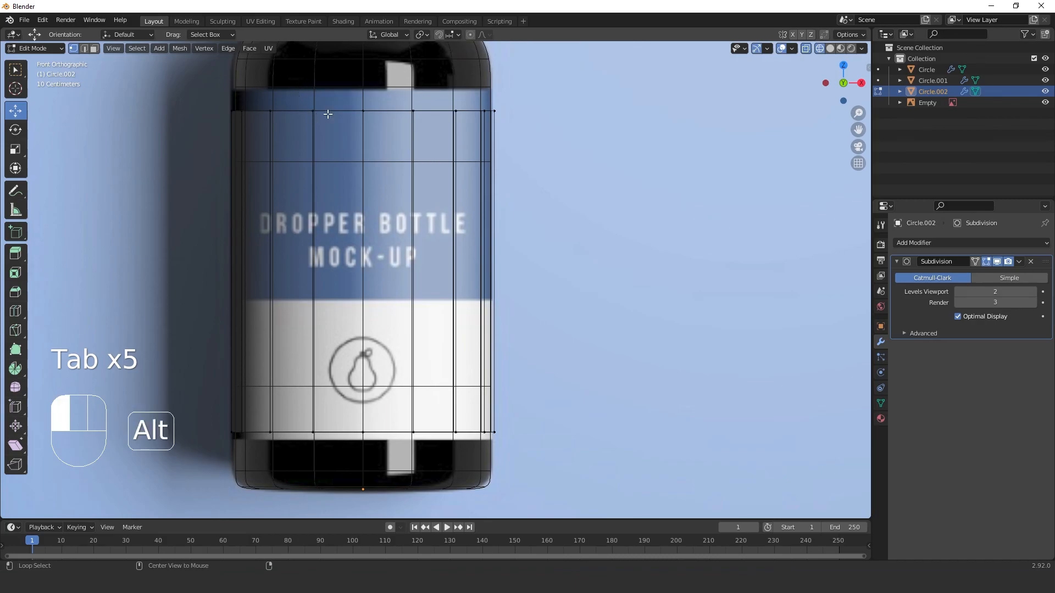
drag(366, 79, 365, 57)
alt+click(328, 432)
drag(367, 396, 369, 409)
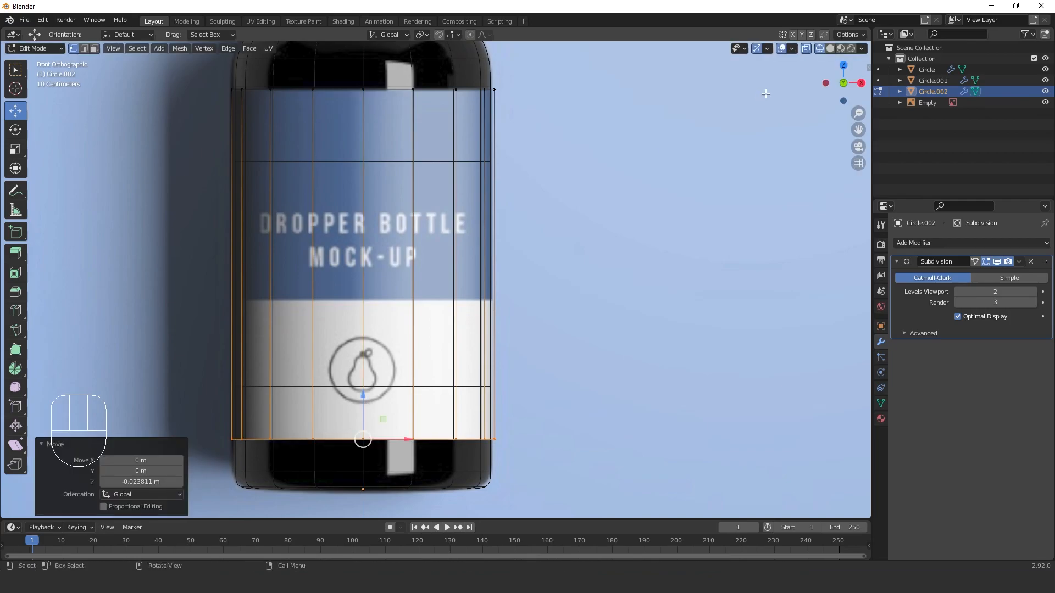
Restore solid shading and finish editing the label, with nothing selected in Object Mode.
click(831, 48)
key(Tab)
mouse_move(621, 175)
middle_down()
mouse_move(553, 231)
mouse_move(520, 303)
middle_up()
key(a)
key(a)
scroll(530, 289, down, 4)
middle_drag(520, 302, 588, 259)
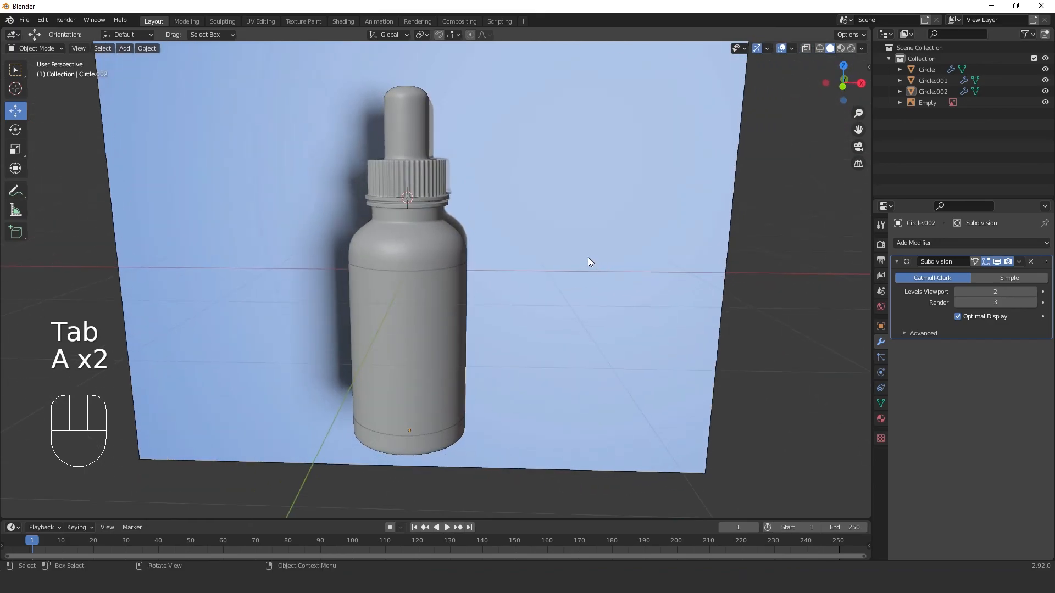
Delete the background reference image in the front view and leave all bottle parts deselected.
click(588, 256)
key(KP_1)
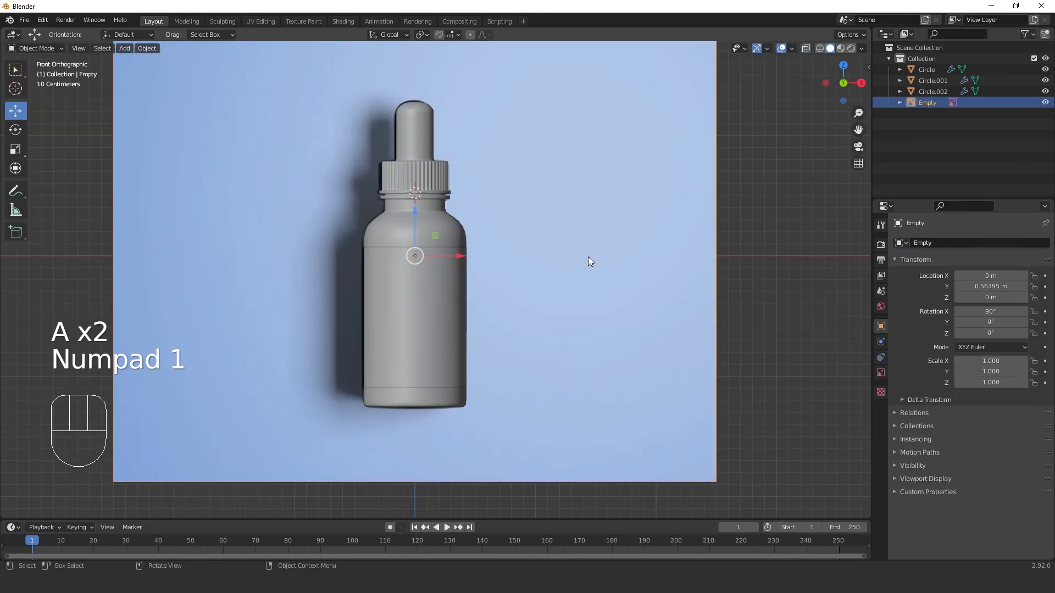
key(x)
click(519, 212)
click(381, 215)
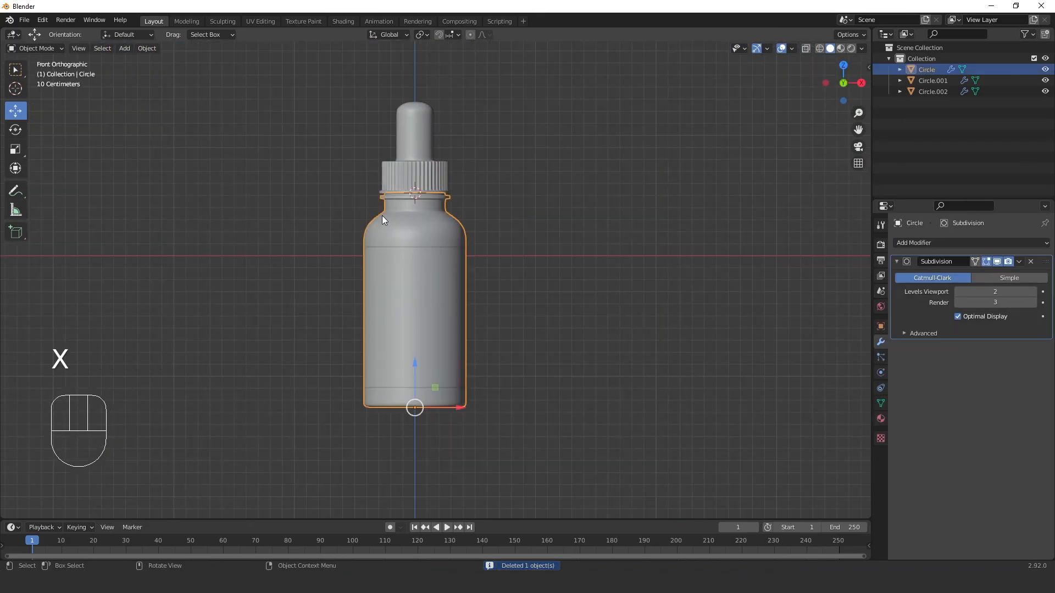
click(305, 199)
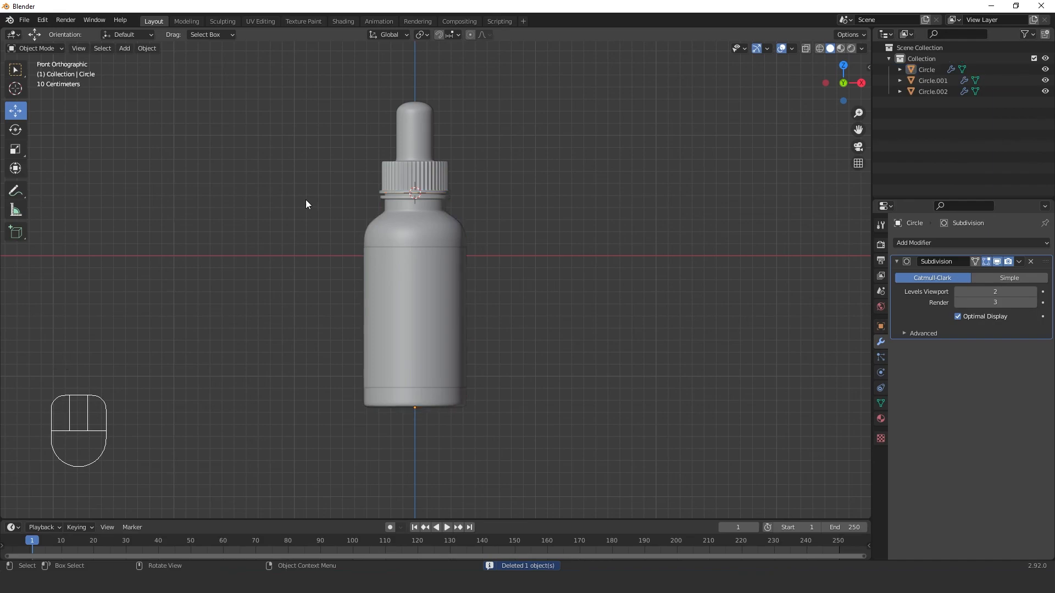